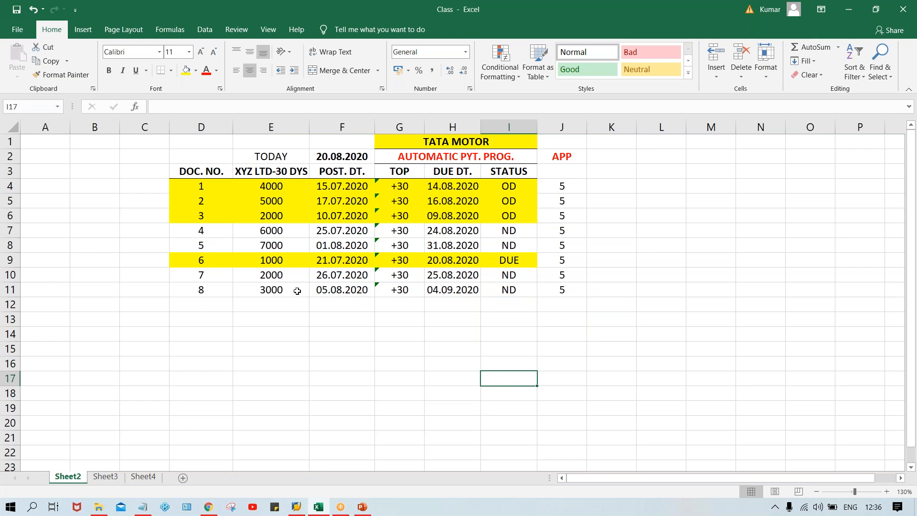
Step: Clear the whole row of document 8, from its document number through its APP value
{"action": "left_click_drag", "start_coordinate": [194, 290], "coordinate": [571, 288]}
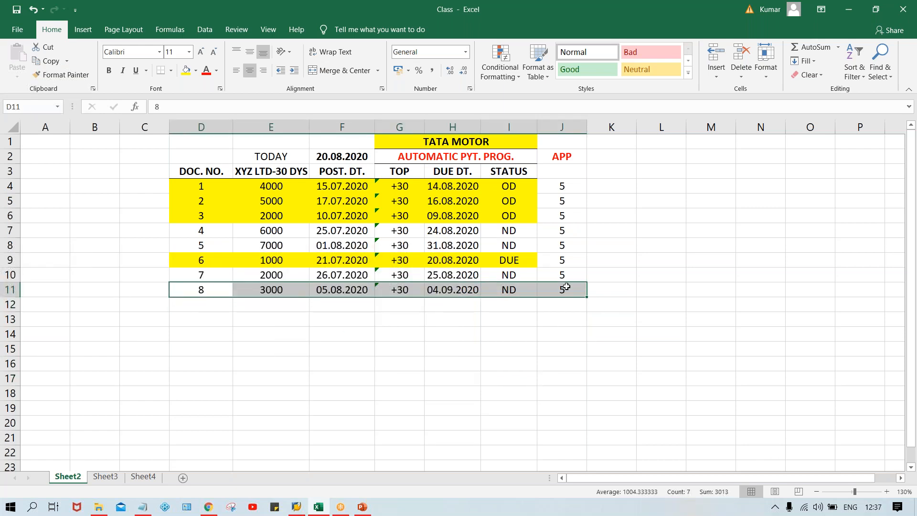
{"action": "key", "text": "Delete"}
{"action": "left_click", "coordinate": [501, 375]}
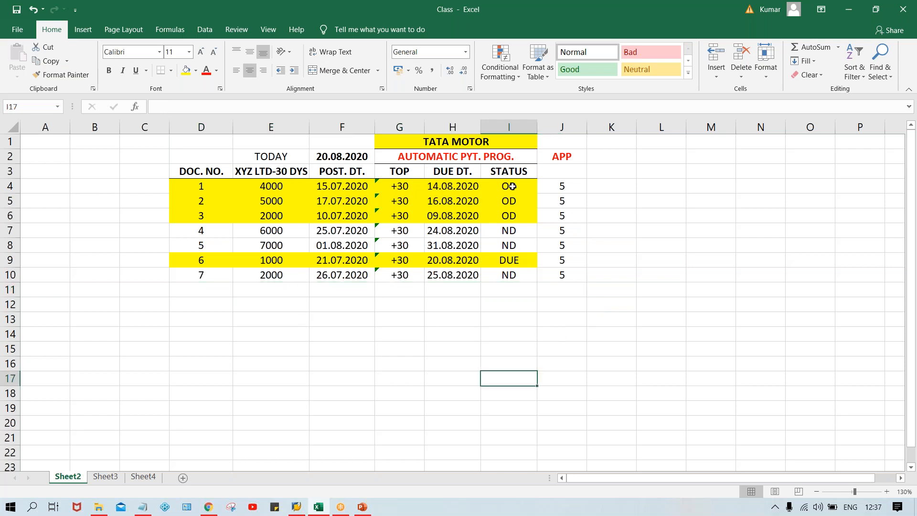
Step: Review the documents' statuses, the TOP column, and the posting and due dates of the first three documents
{"action": "left_click_drag", "start_coordinate": [511, 186], "coordinate": [509, 215]}
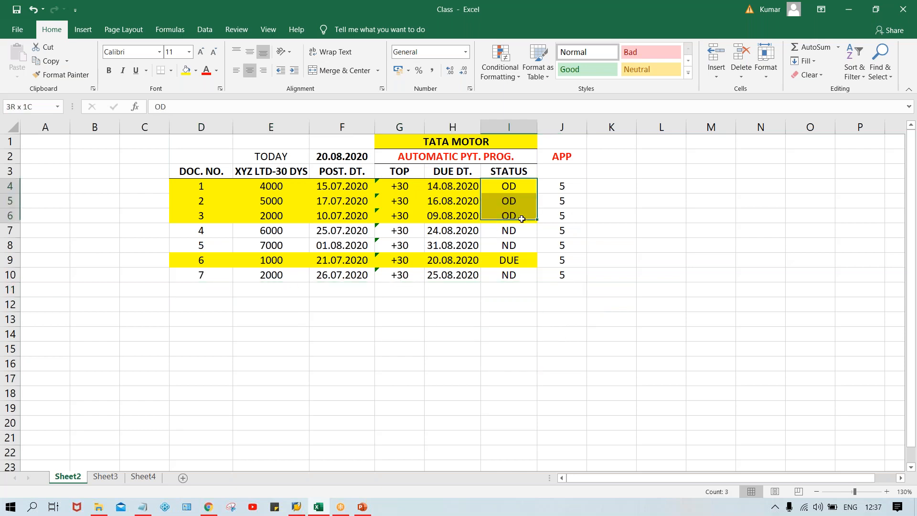
{"action": "left_click", "coordinate": [497, 259]}
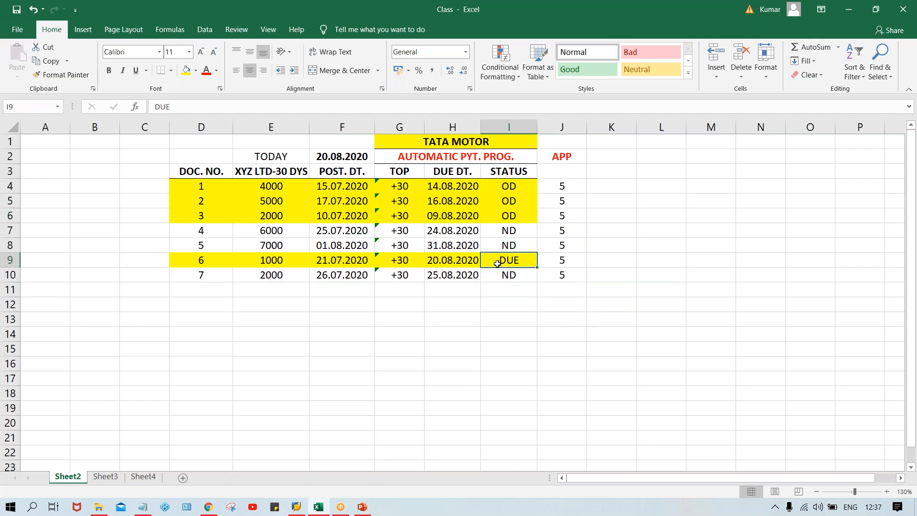
{"action": "left_click_drag", "start_coordinate": [508, 233], "coordinate": [508, 246]}
{"action": "left_click", "coordinate": [508, 277]}
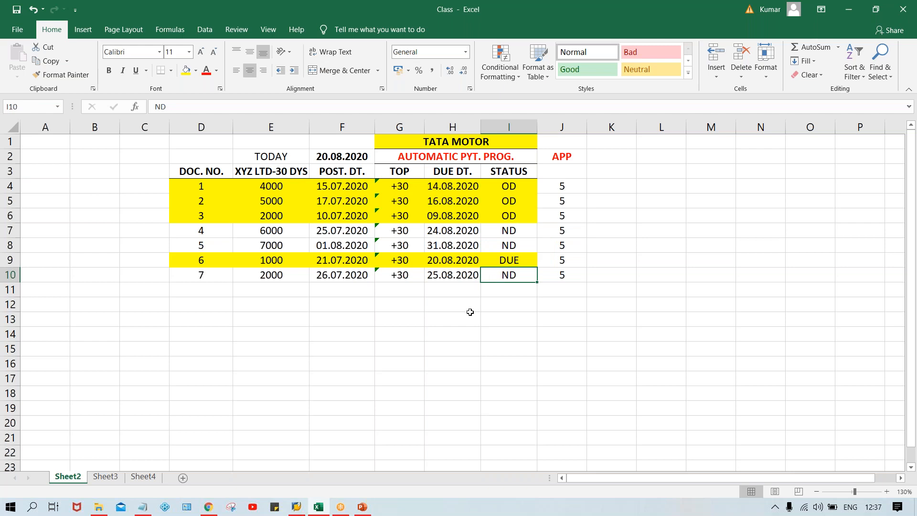
{"action": "left_click", "coordinate": [406, 173]}
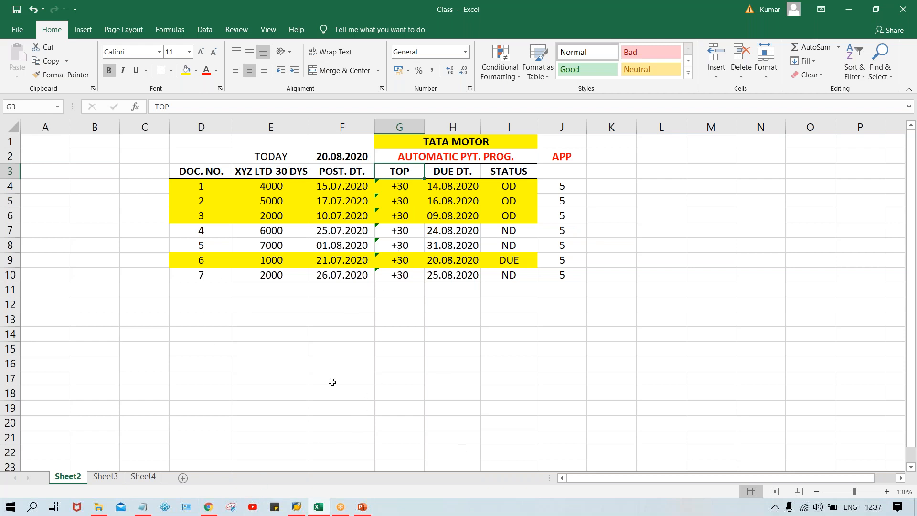
{"action": "left_click", "coordinate": [334, 188]}
{"action": "left_click", "coordinate": [337, 206]}
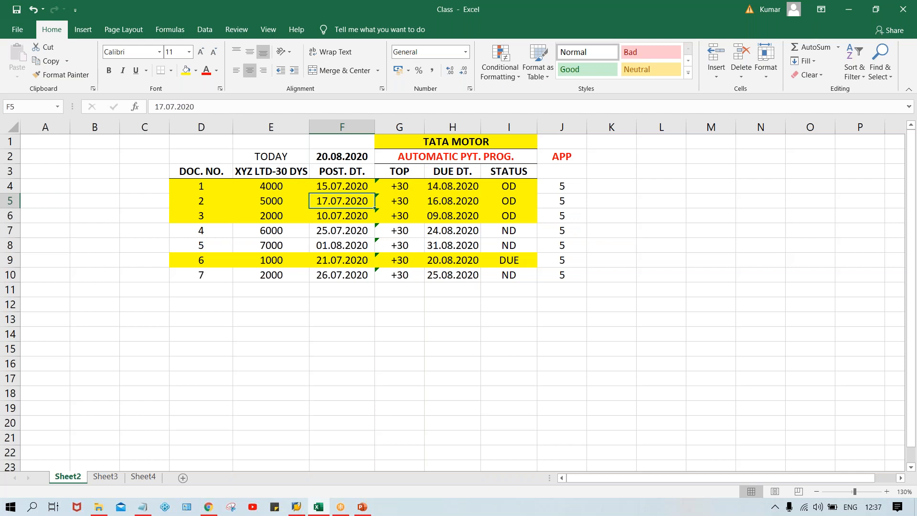
{"action": "left_click", "coordinate": [323, 187]}
{"action": "left_click", "coordinate": [335, 202]}
{"action": "left_click", "coordinate": [335, 221]}
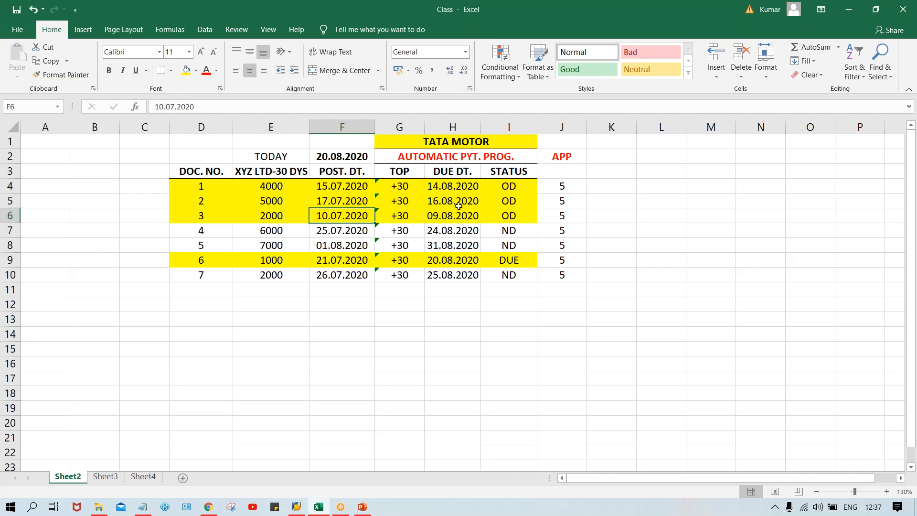
{"action": "left_click", "coordinate": [442, 188]}
{"action": "left_click", "coordinate": [445, 205]}
{"action": "left_click", "coordinate": [442, 220]}
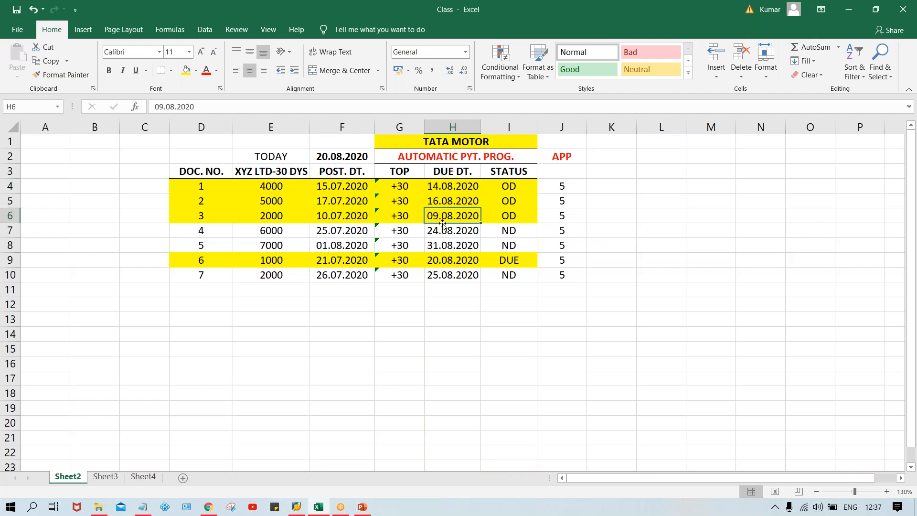
Step: Switch to SAP Logon and open the SAP_2 connection
{"action": "left_click", "coordinate": [296, 507]}
{"action": "left_click", "coordinate": [412, 82]}
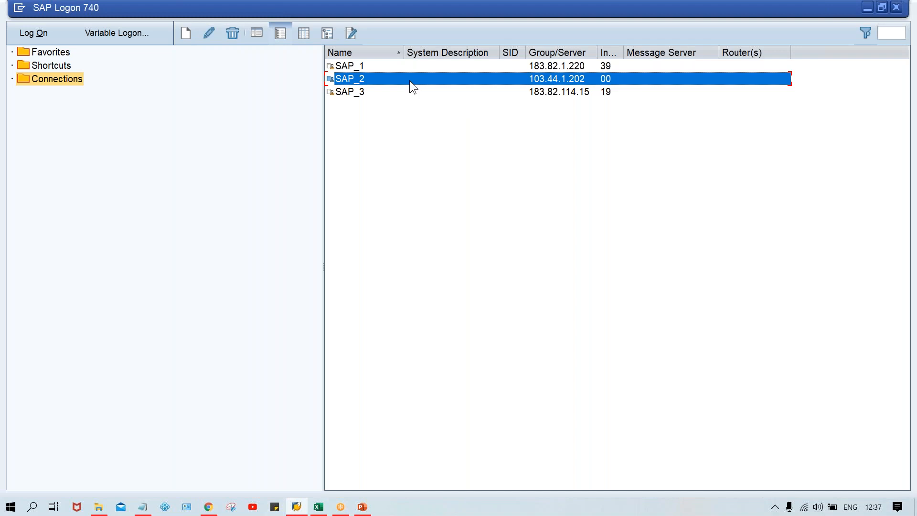
{"action": "double_click", "coordinate": [410, 82]}
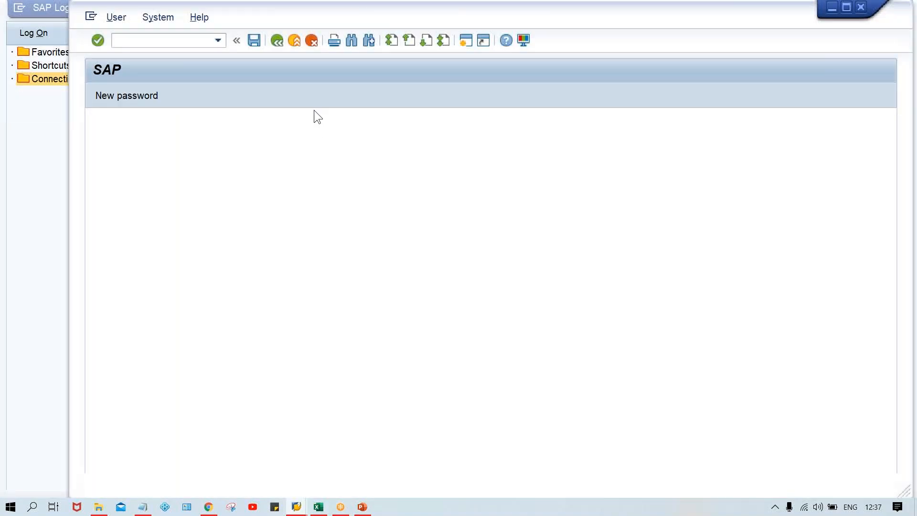
Step: Log on to client 800 with the saved user name and the account password
{"action": "left_click", "coordinate": [259, 148]}
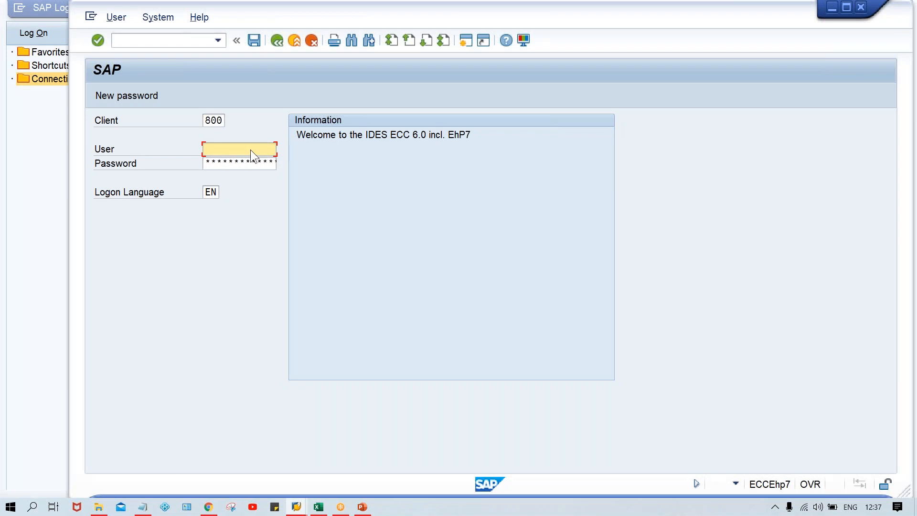
{"action": "left_click", "coordinate": [251, 150]}
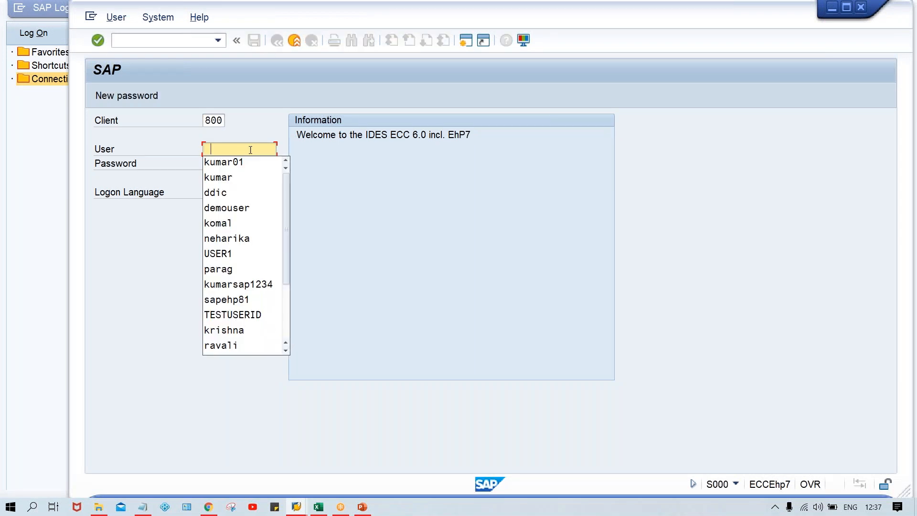
{"action": "left_click", "coordinate": [234, 177]}
{"action": "key", "text": "Tab"}
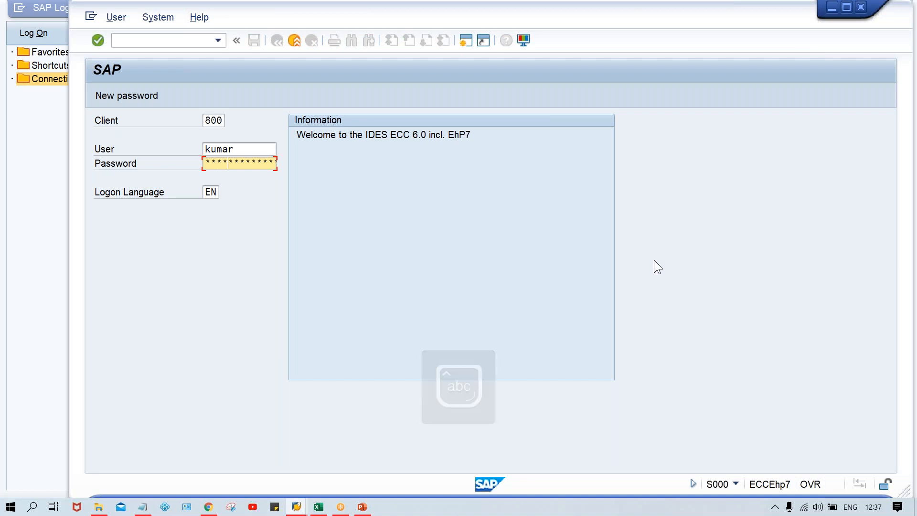
{"action": "key", "text": "Return"}
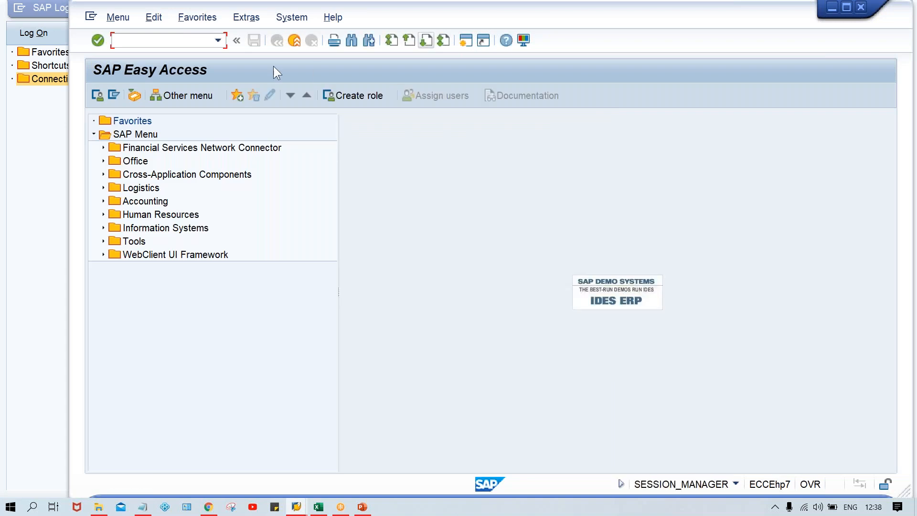
Step: Start transaction XK02 to change a vendor
{"action": "key", "text": "Caps_Lock"}
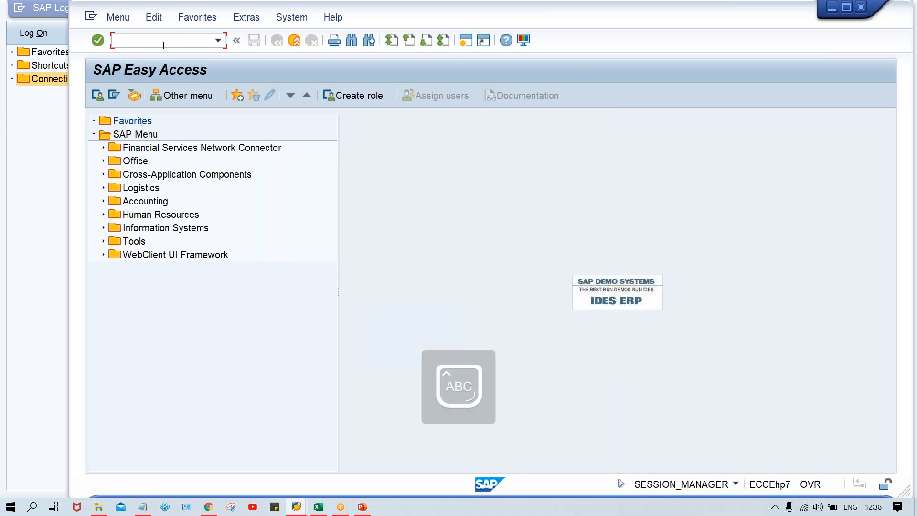
{"action": "type", "text": "XK"}
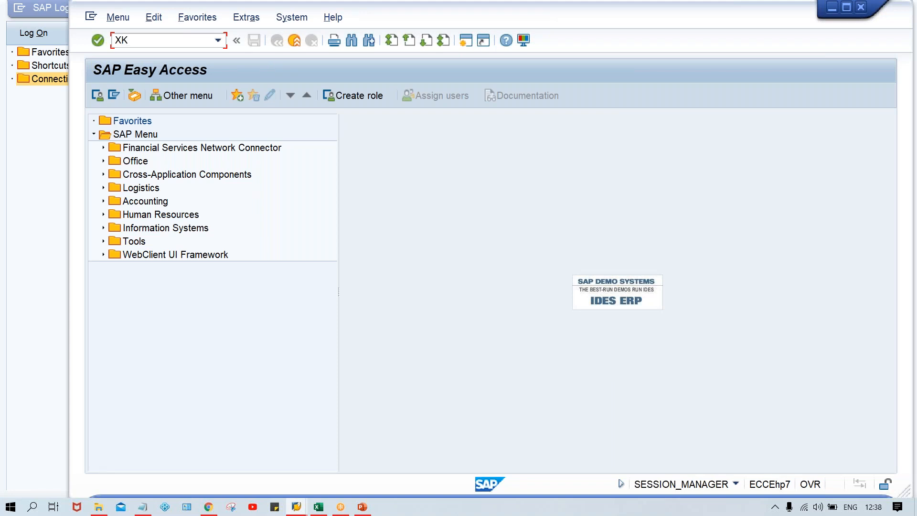
{"action": "key", "text": "BackSpace"}
{"action": "key", "text": "BackSpace"}
{"action": "type", "text": "XK02"}
{"action": "key", "text": "Return"}
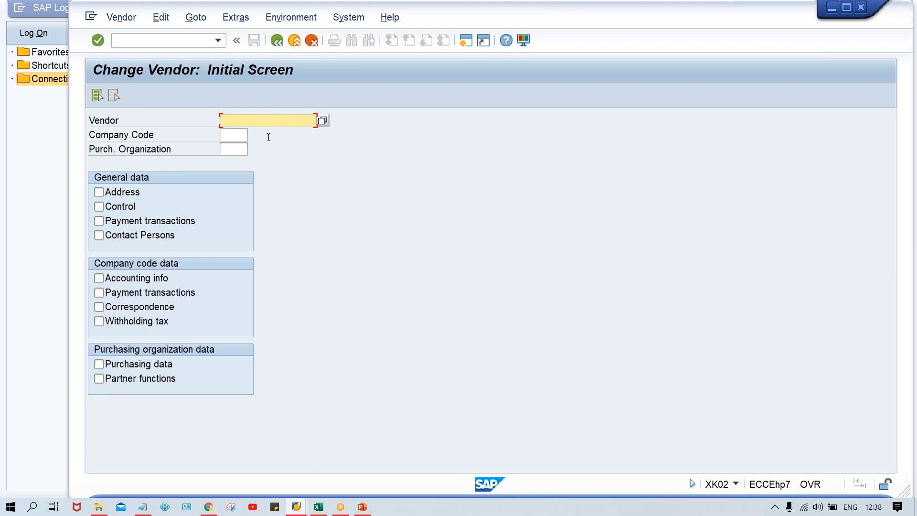
Step: Enter the test vendor's account number and company code TM00, and open the company code data for payment transactions
{"action": "key", "text": "space"}
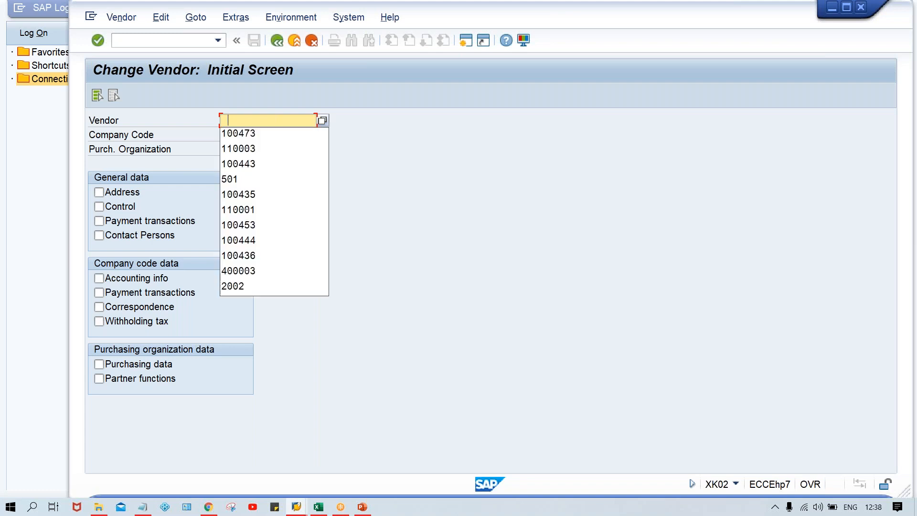
{"action": "left_click", "coordinate": [259, 149]}
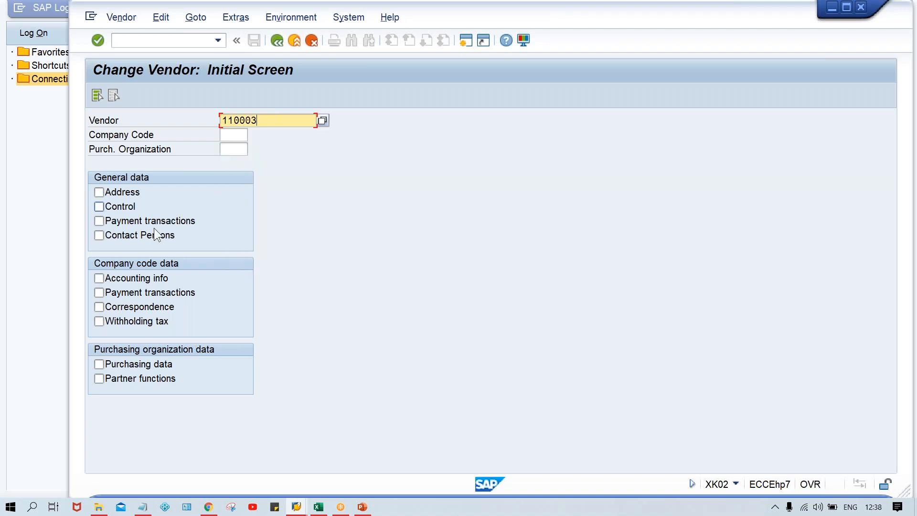
{"action": "left_click", "coordinate": [233, 135]}
{"action": "key", "text": "space"}
{"action": "left_click", "coordinate": [237, 146]}
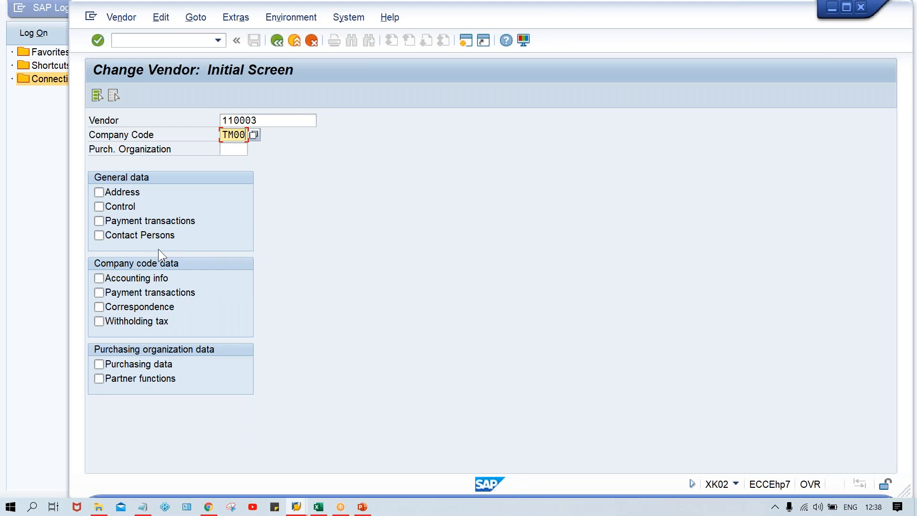
{"action": "left_click", "coordinate": [184, 293]}
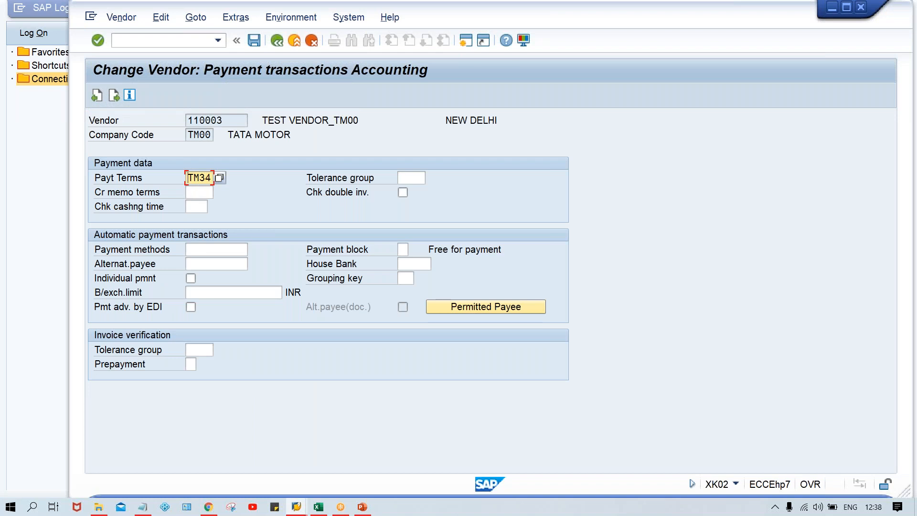
Step: Set the vendor's payment terms to TM30 and save the changes
{"action": "type", "text": "0"}
{"action": "key", "text": "Return"}
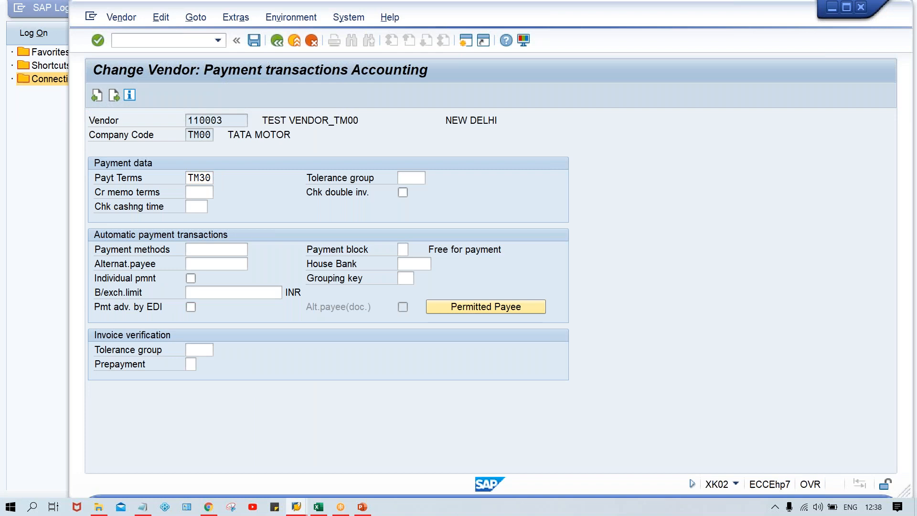
{"action": "key", "text": "ctrl+s"}
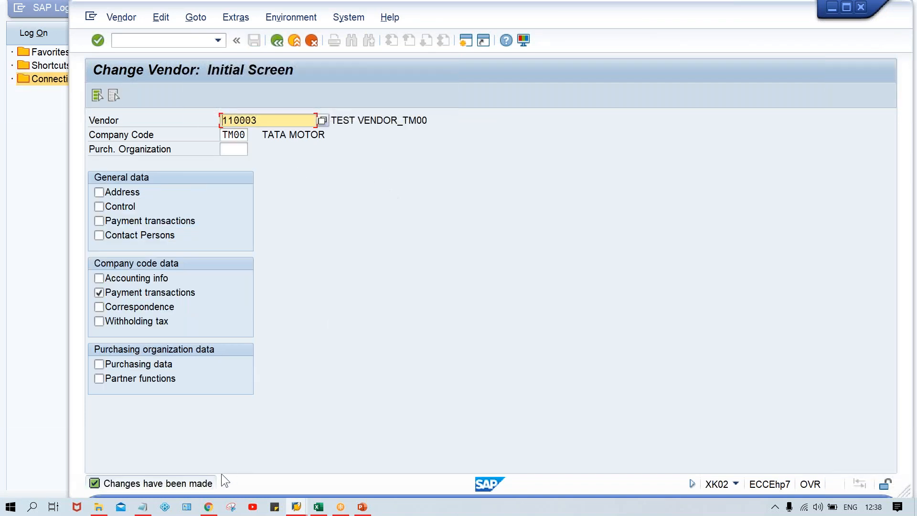
Step: Open a second SAP session, move its window over the first, and start transaction FB60 for vendor invoice entry
{"action": "left_click", "coordinate": [465, 40]}
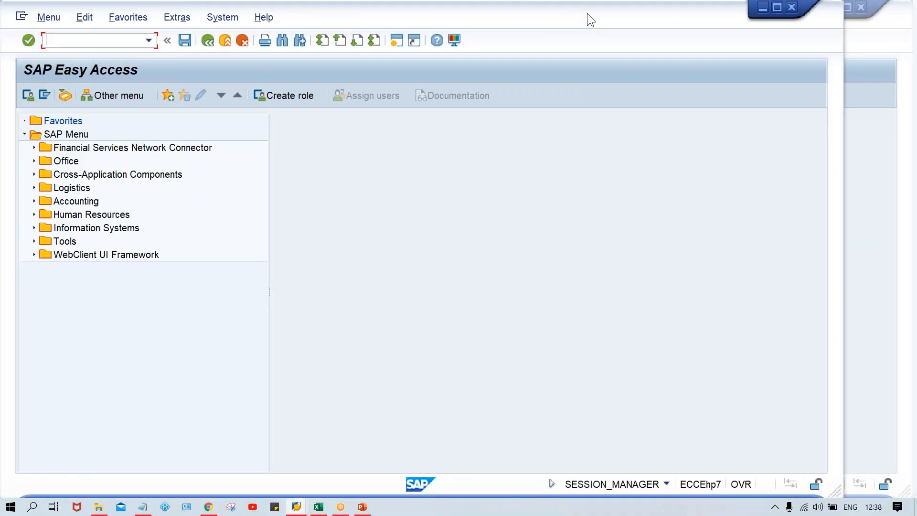
{"action": "left_click_drag", "start_coordinate": [604, 12], "coordinate": [653, 13]}
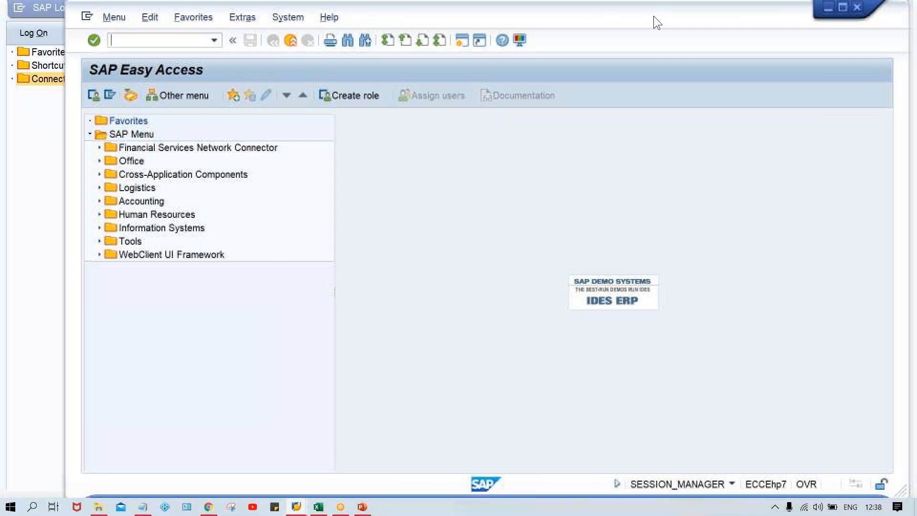
{"action": "type", "text": "FB60"}
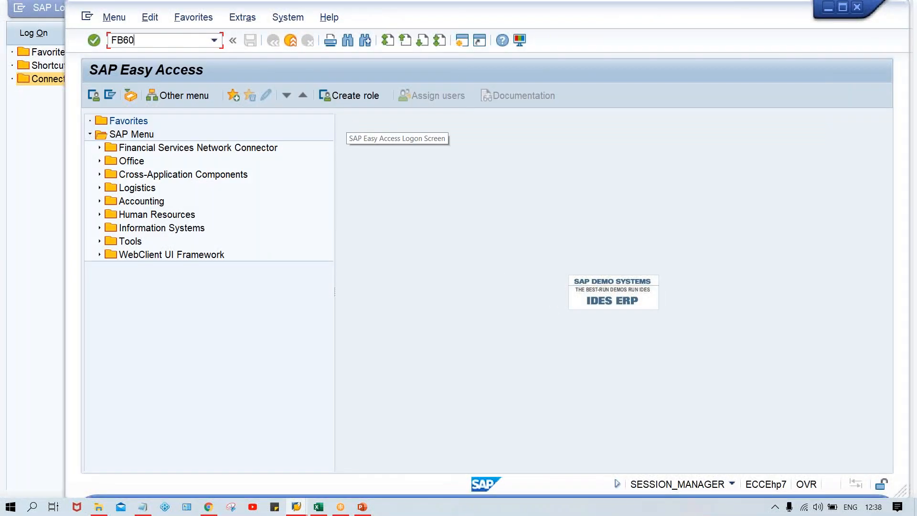
{"action": "key", "text": "Return"}
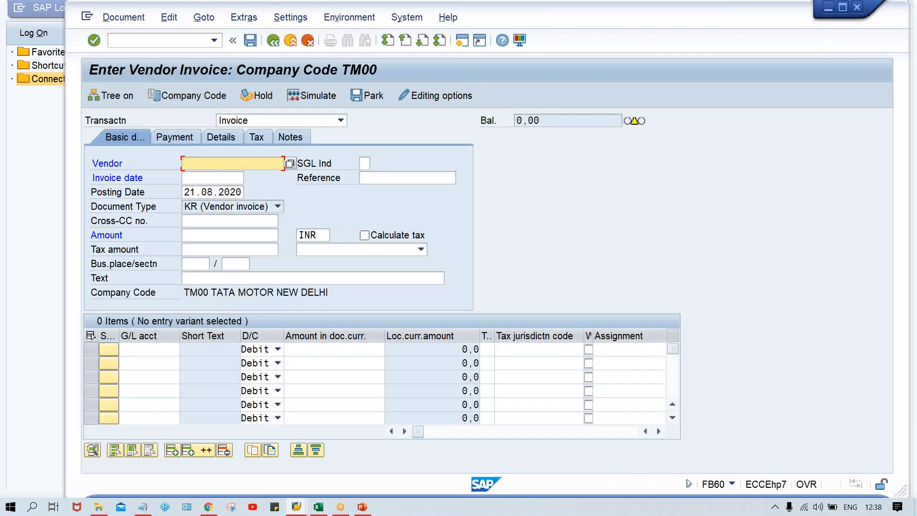
Step: Switch this session to transaction FBL1N and display all line items of the test vendor in company code TM00
{"action": "left_click", "coordinate": [174, 36]}
{"action": "type", "text": "/N"}
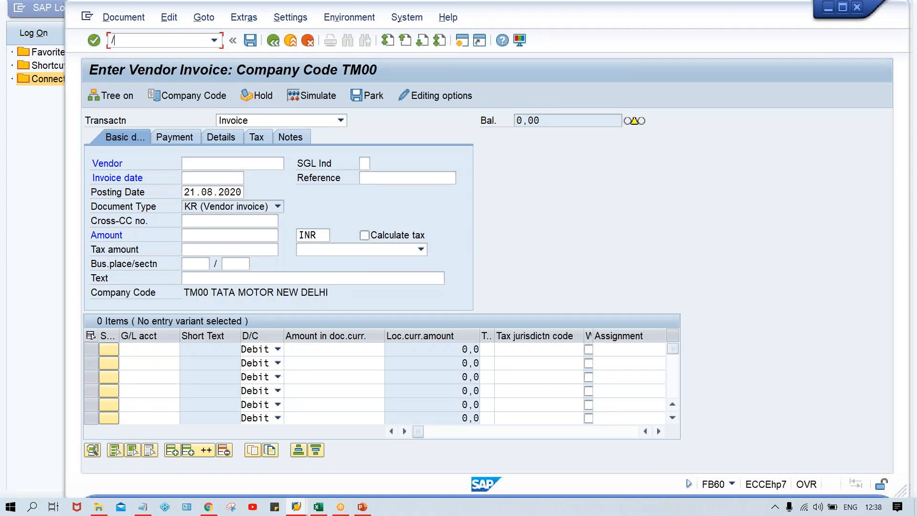
{"action": "type", "text": "FBL1"}
{"action": "key", "text": "Return"}
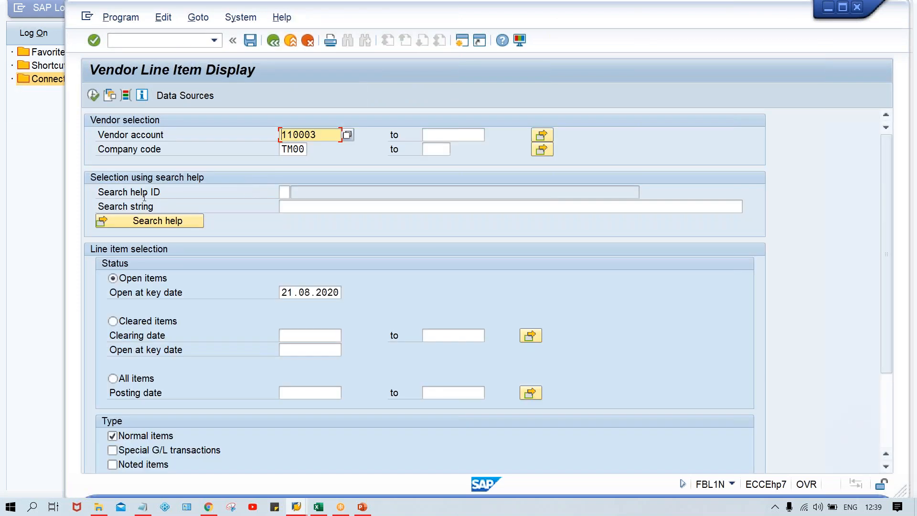
{"action": "left_click", "coordinate": [114, 378]}
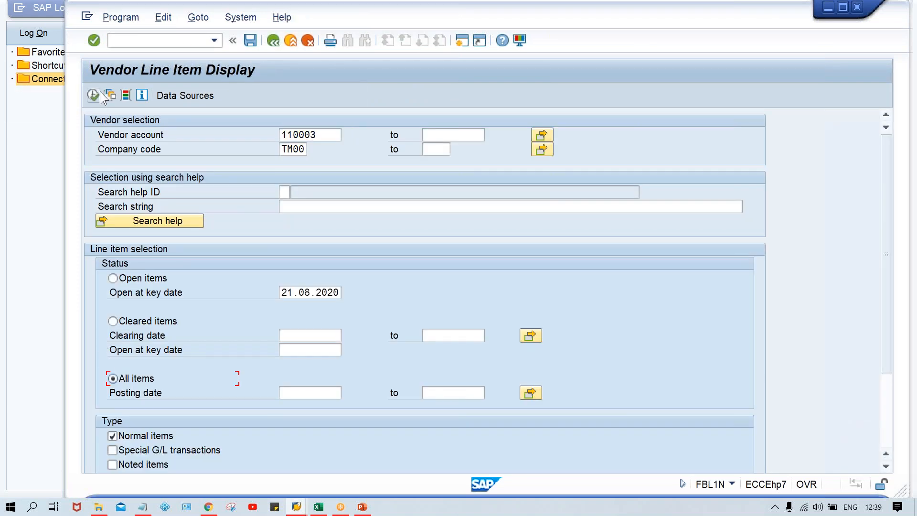
{"action": "left_click", "coordinate": [88, 96]}
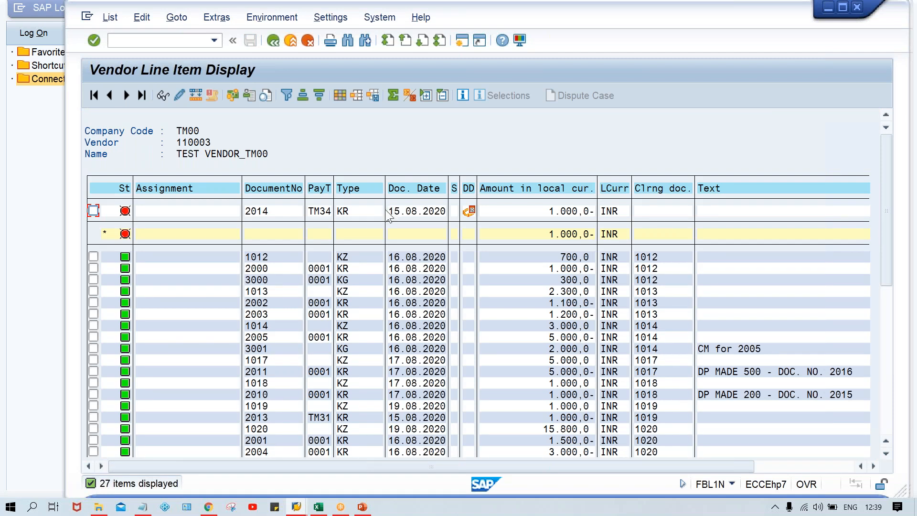
Step: Open the TM34 invoice line item, check its payment term days and percentages, and return to the line item list
{"action": "left_click", "coordinate": [315, 211]}
{"action": "double_click", "coordinate": [324, 210]}
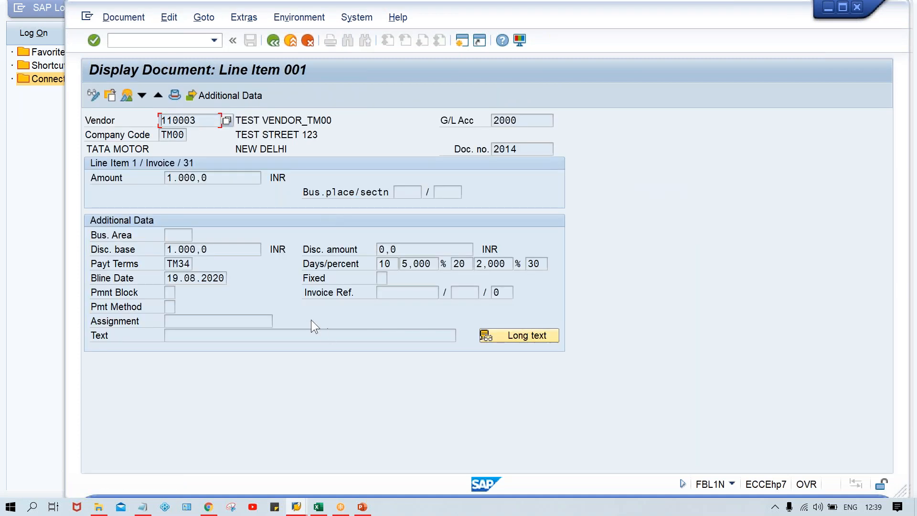
{"action": "left_click", "coordinate": [383, 264]}
{"action": "left_click", "coordinate": [461, 264]}
{"action": "left_click", "coordinate": [270, 47]}
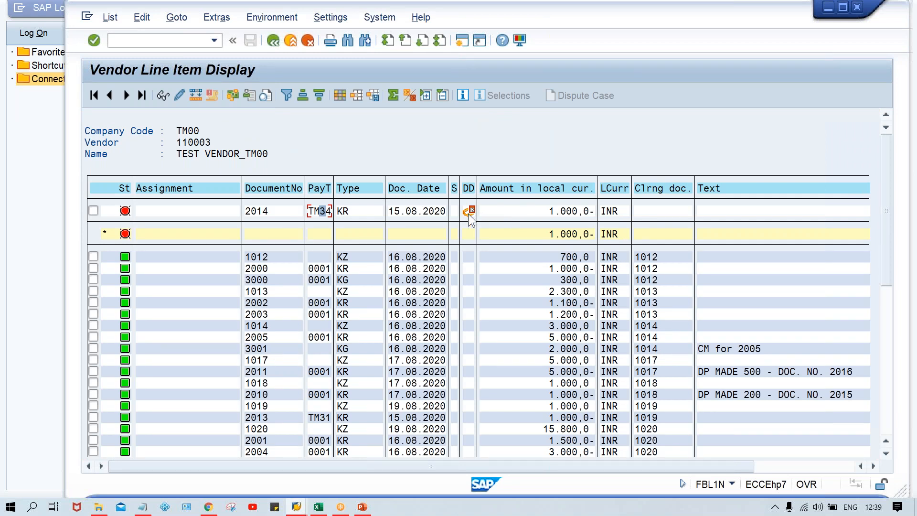
Step: Switch back to the Class workbook in Excel
{"action": "key", "text": "alt+Tab"}
{"action": "key", "text": "Tab"}
{"action": "key", "text": "Tab"}
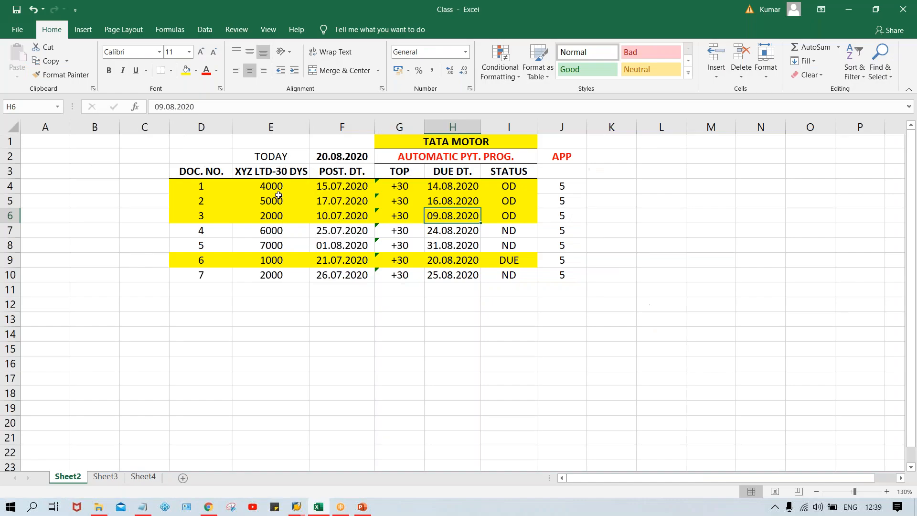
Step: Switch from Excel to the vendor line item display in SAP, open a new session, and start transaction FB60
{"action": "left_click", "coordinate": [265, 181]}
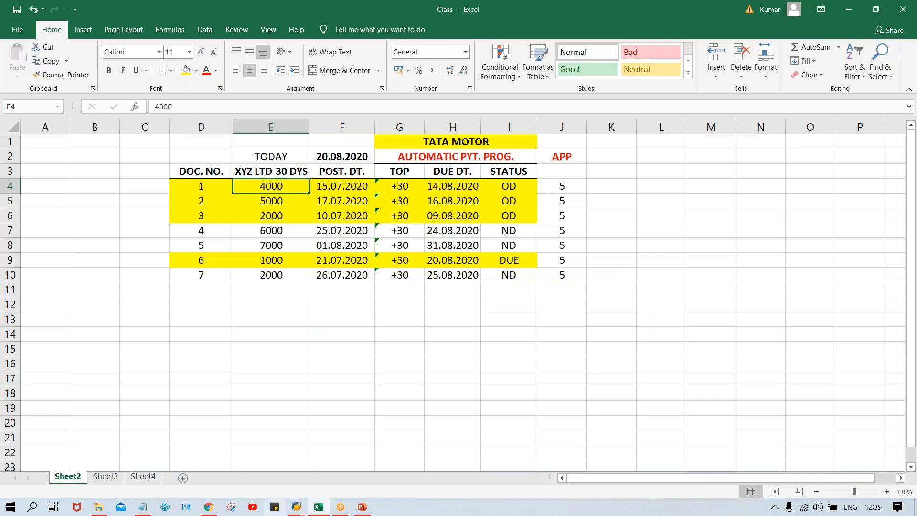
{"action": "mouse_move", "coordinate": [298, 510]}
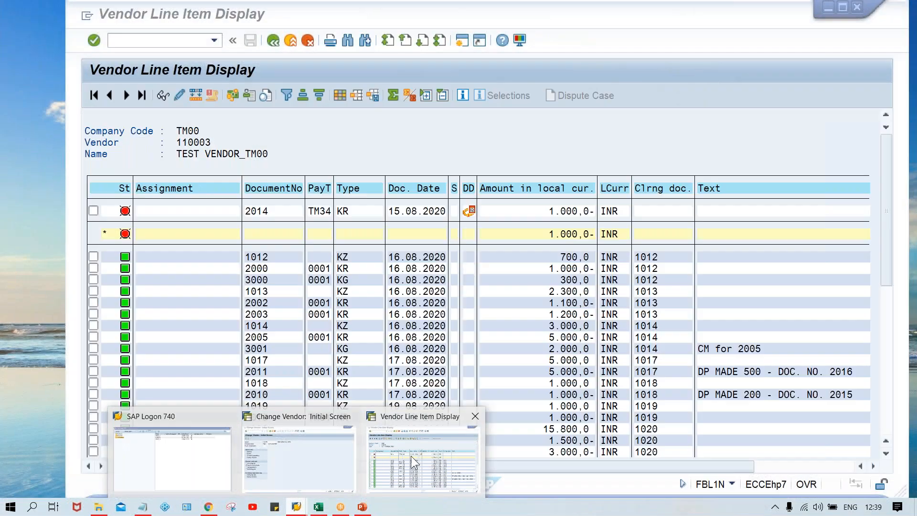
{"action": "left_click", "coordinate": [411, 456]}
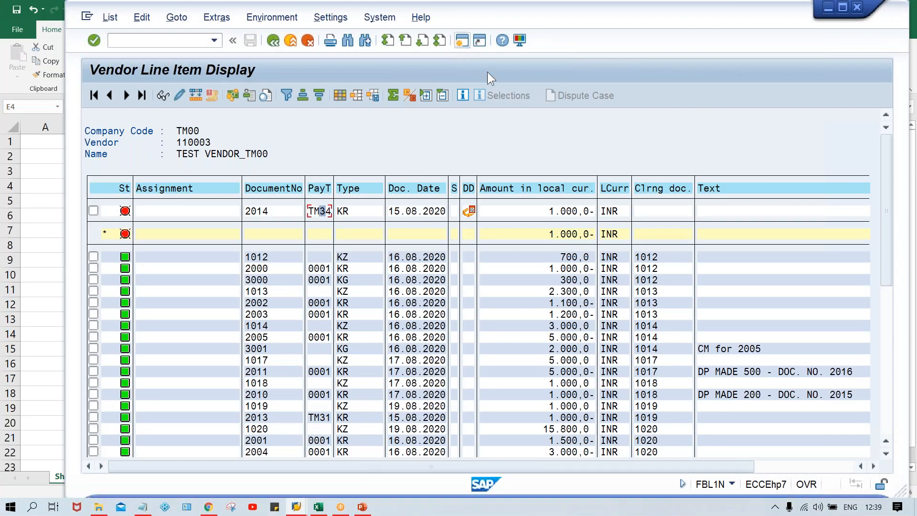
{"action": "left_click", "coordinate": [462, 40]}
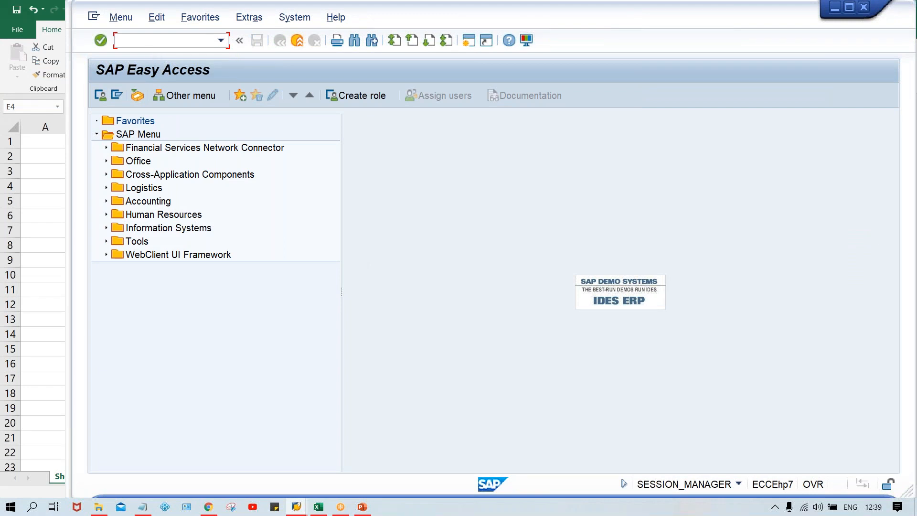
{"action": "type", "text": "FB60"}
{"action": "key", "text": "Return"}
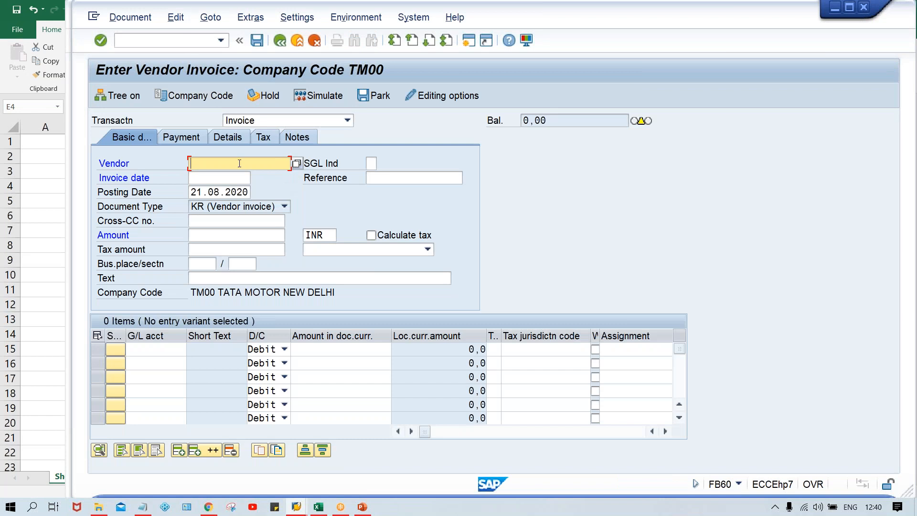
Step: Enter the test vendor in the vendor invoice and go to its invoice date
{"action": "left_click", "coordinate": [239, 163]}
{"action": "key", "text": "Down"}
{"action": "key", "text": "Down"}
{"action": "key", "text": "Return"}
{"action": "left_click", "coordinate": [223, 178]}
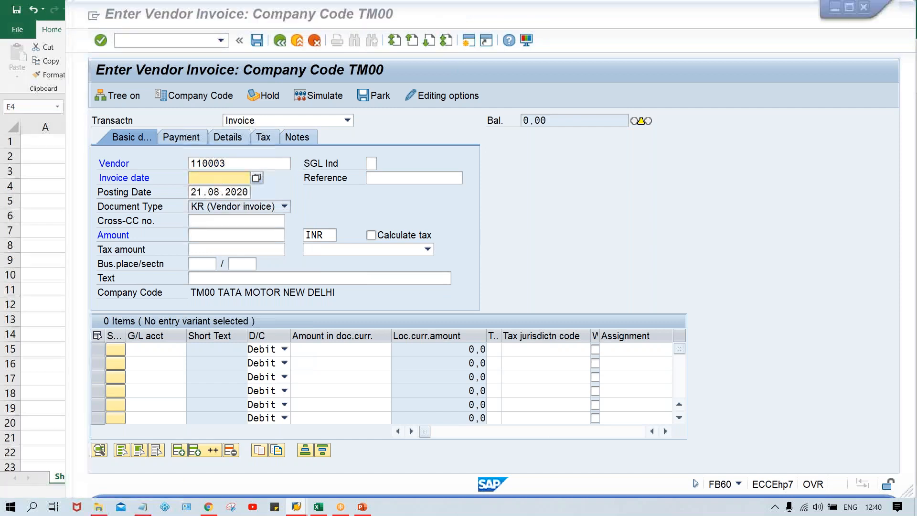
Step: Copy document 1's posting date 15.07.2020 from the Excel sheet and enter it as invoice date and posting date in SAP
{"action": "key", "text": "alt+Tab"}
{"action": "key", "text": "alt+Tab"}
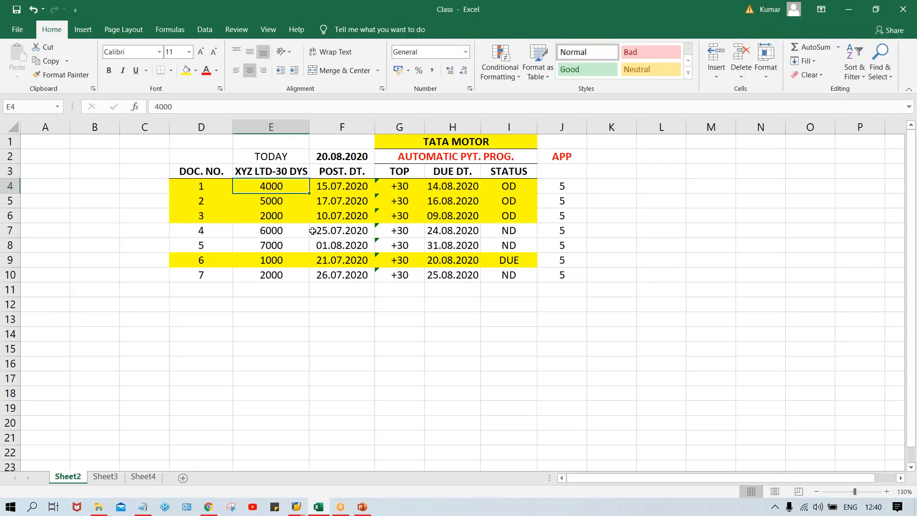
{"action": "left_click", "coordinate": [345, 187]}
{"action": "key", "text": "ctrl+c"}
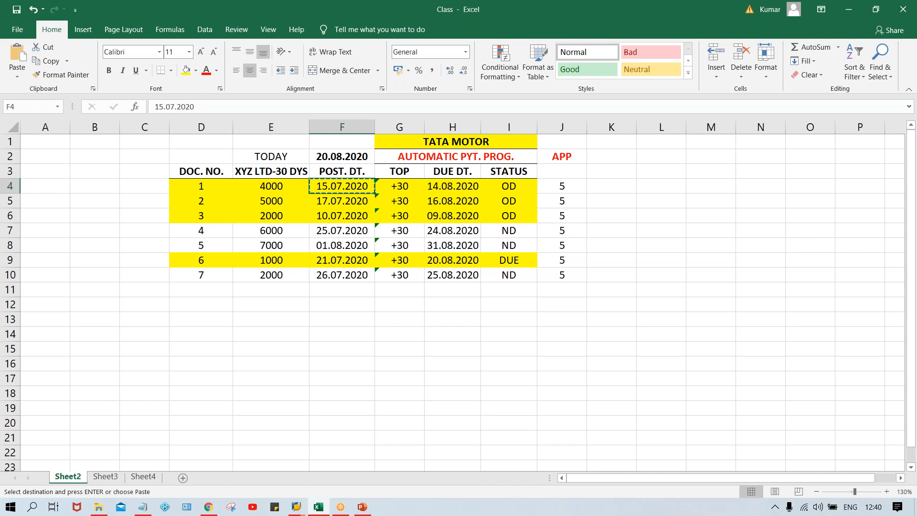
{"action": "key", "text": "alt+Tab"}
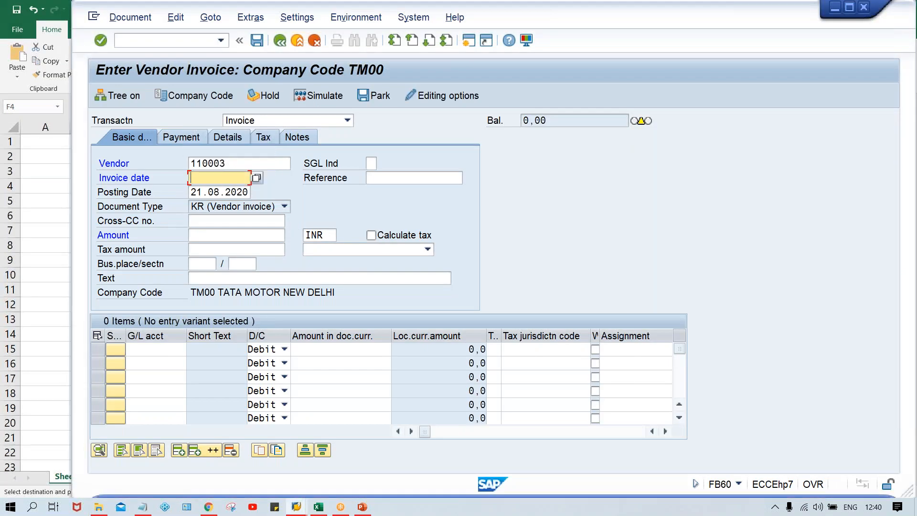
{"action": "key", "text": "ctrl+v"}
{"action": "key", "text": "Tab"}
{"action": "key", "text": "Tab"}
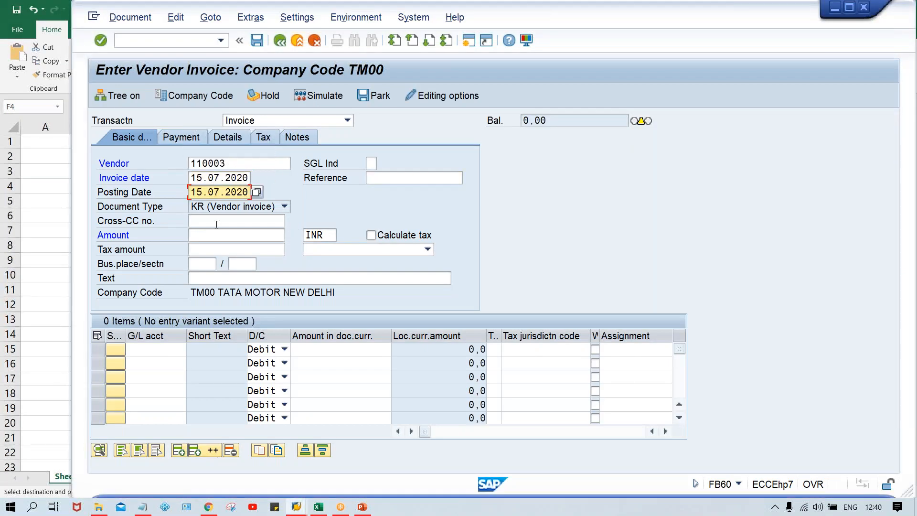
Step: Look up document 1's amount in the Excel sheet and set the invoice amount to 4000 in SAP
{"action": "left_click", "coordinate": [202, 237]}
{"action": "key", "text": "alt+Tab"}
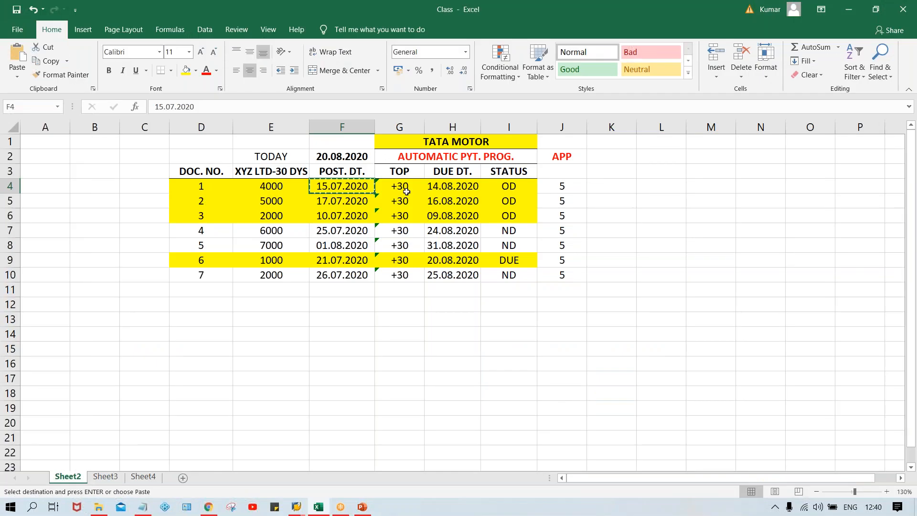
{"action": "key", "text": "Left"}
{"action": "key", "text": "ctrl+c"}
{"action": "key", "text": "alt+Tab"}
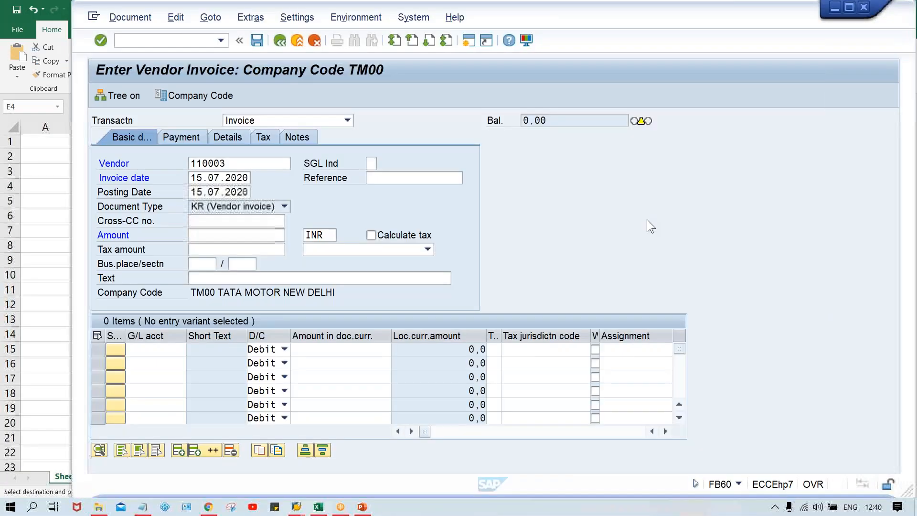
{"action": "type", "text": "4000"}
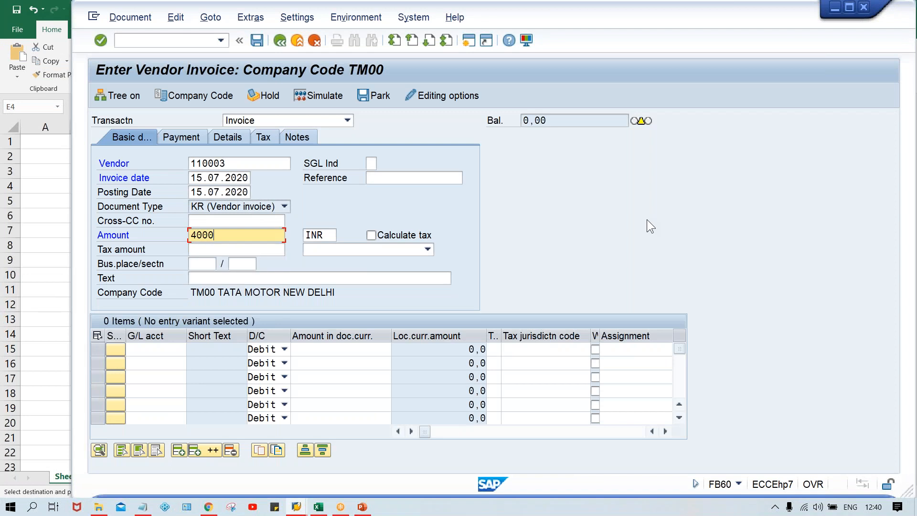
{"action": "key", "text": "Return"}
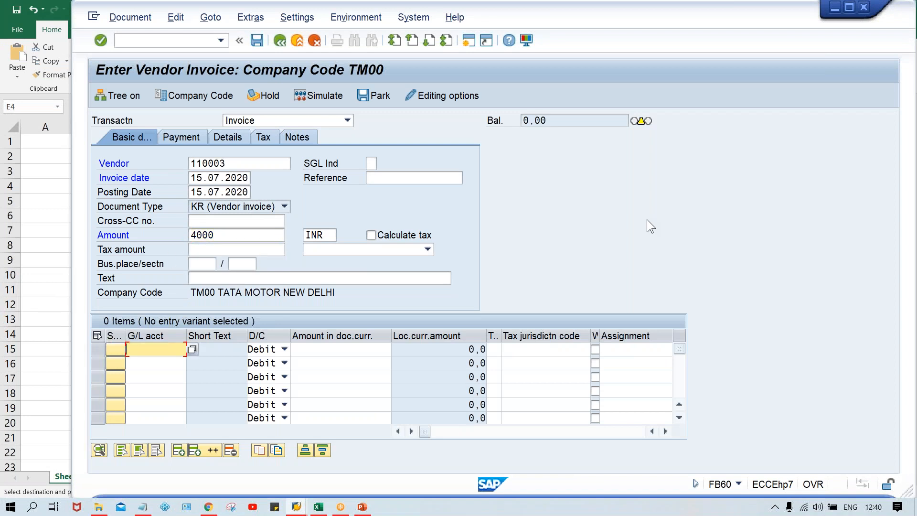
Step: Add a debit line item for G/L account 4000 with amount 4000 and confirm the posting period message
{"action": "type", "text": "400"}
{"action": "key", "text": "Tab"}
{"action": "key", "text": "Tab"}
{"action": "key", "text": "Tab"}
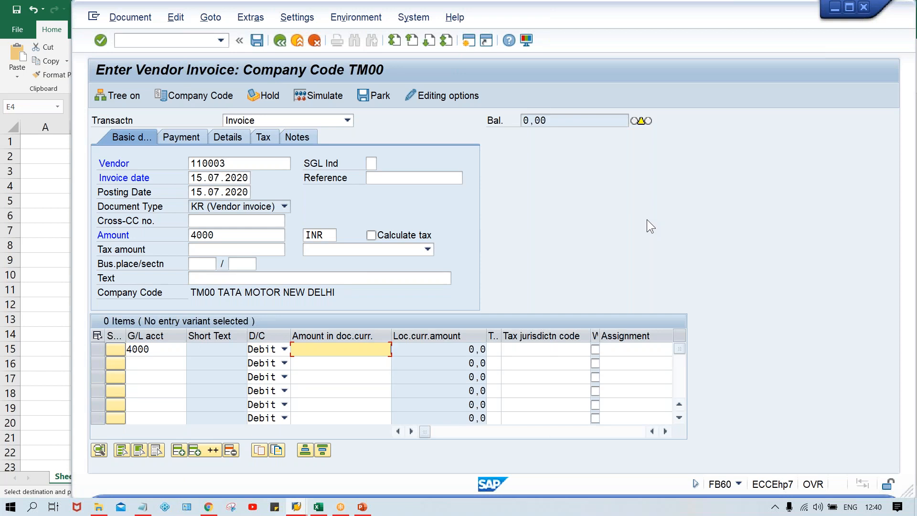
{"action": "type", "text": "4000"}
{"action": "key", "text": "Return"}
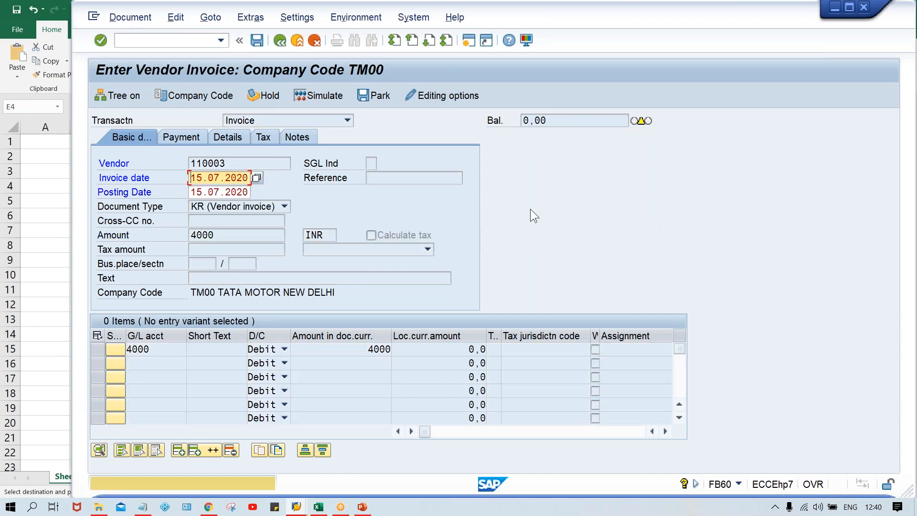
{"action": "key", "text": "Return"}
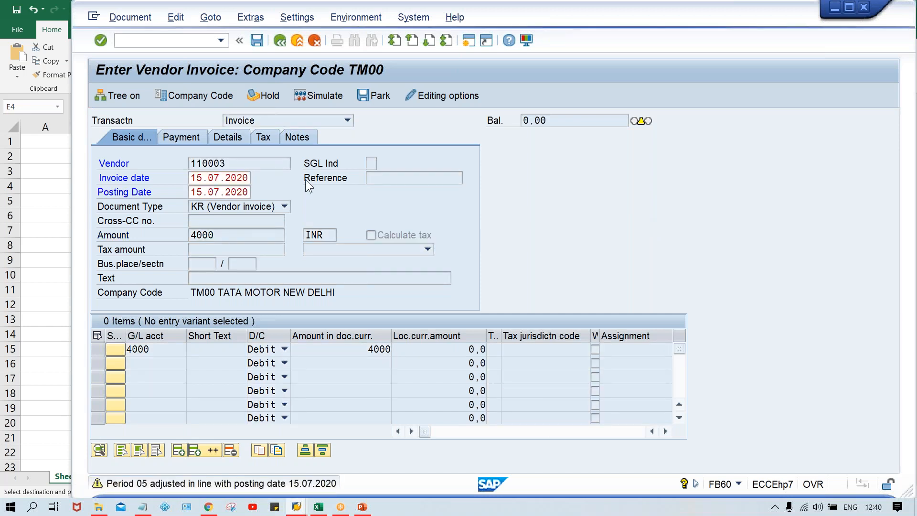
Step: Check the invoice's payment terms and due date against document 1's due date in Excel, and post the invoice in SAP
{"action": "left_click", "coordinate": [174, 138]}
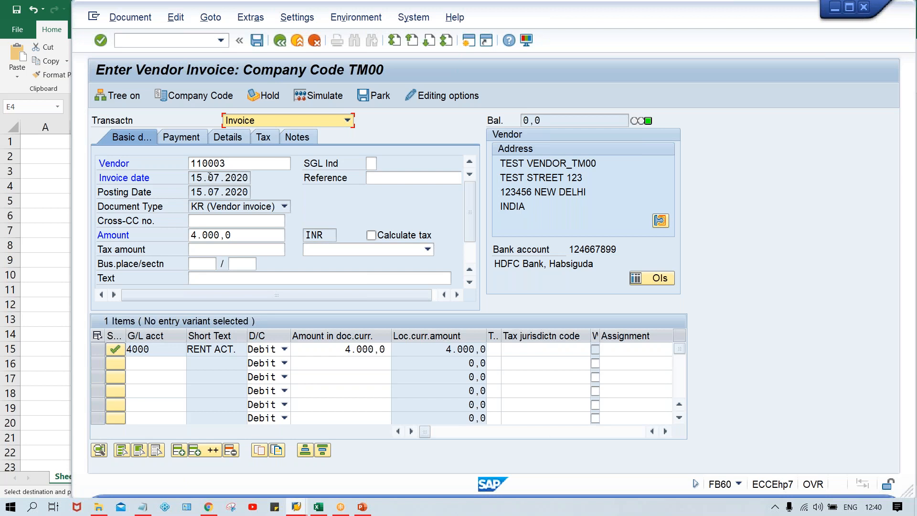
{"action": "left_click", "coordinate": [184, 137]}
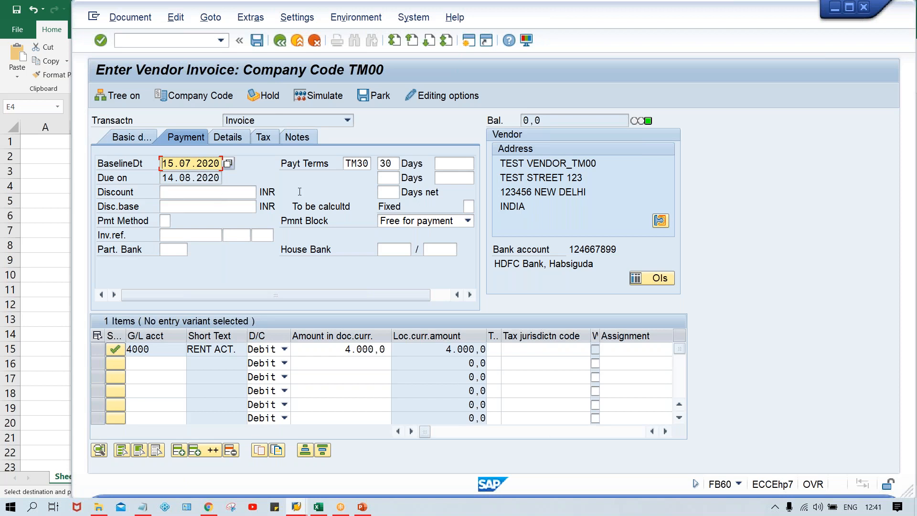
{"action": "left_click", "coordinate": [355, 164]}
{"action": "left_click", "coordinate": [396, 165]}
{"action": "left_click_drag", "start_coordinate": [164, 178], "coordinate": [239, 184]}
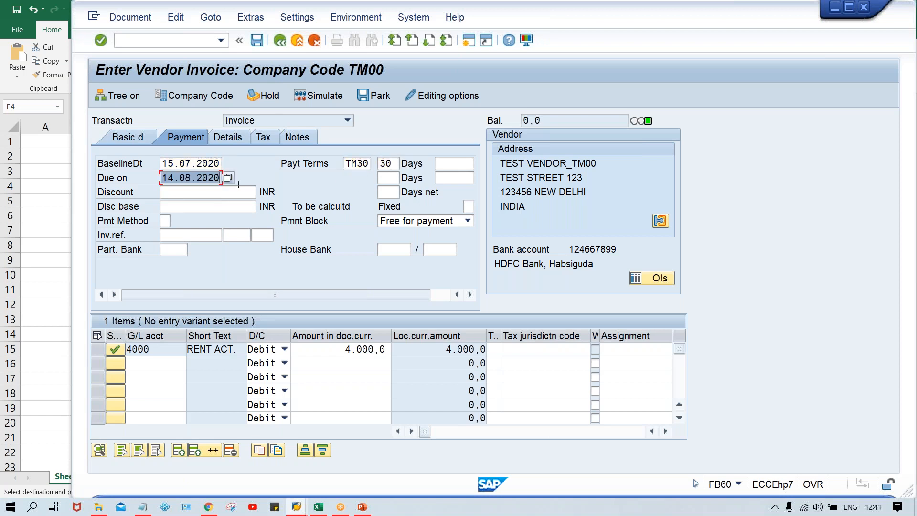
{"action": "key", "text": "alt+Tab"}
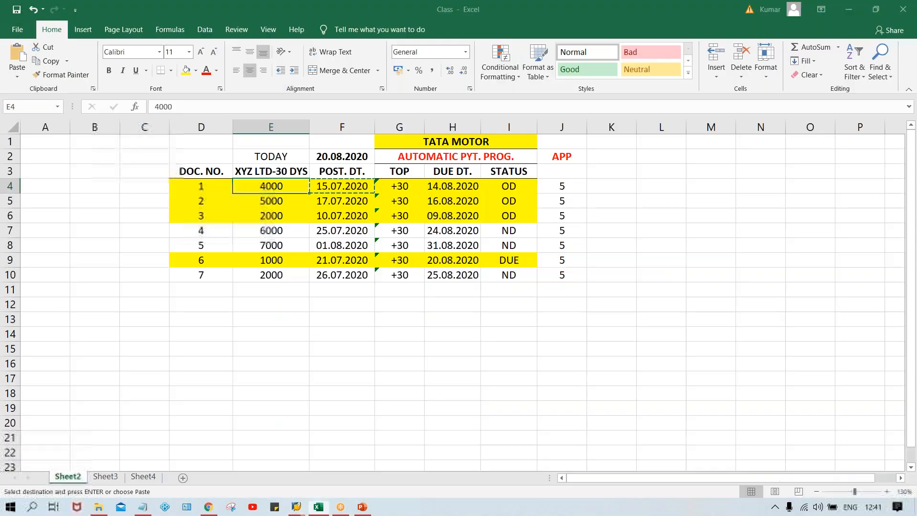
{"action": "left_click", "coordinate": [455, 185]}
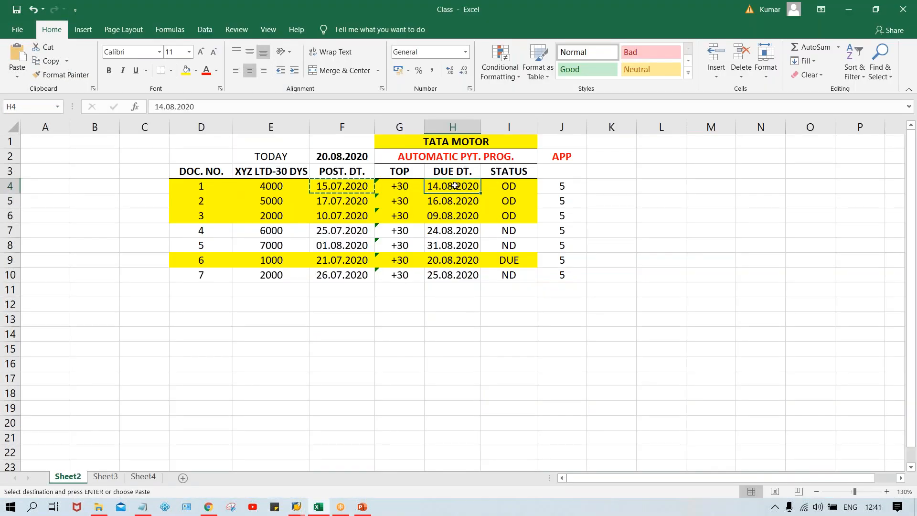
{"action": "key", "text": "alt+Tab"}
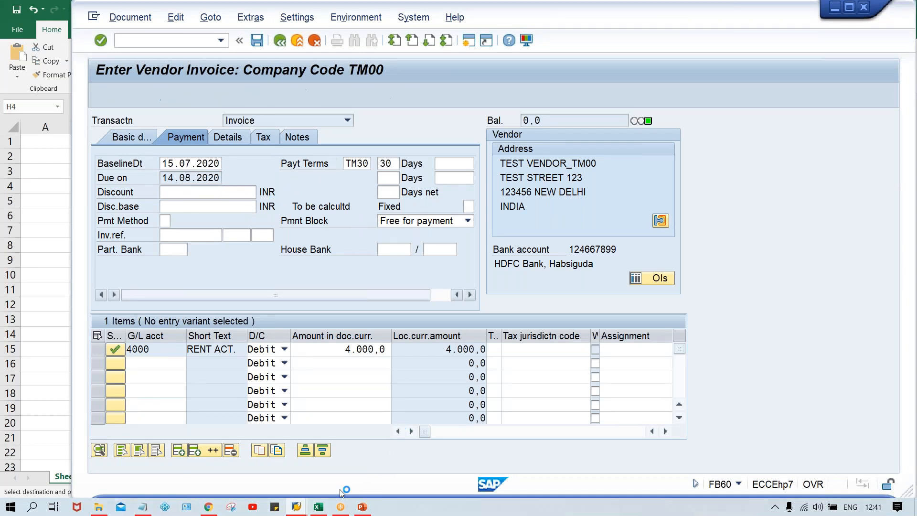
Step: Copy document 2's posting date 17.07.2020 from the Excel sheet and return to the invoice entry in SAP
{"action": "left_click", "coordinate": [315, 509]}
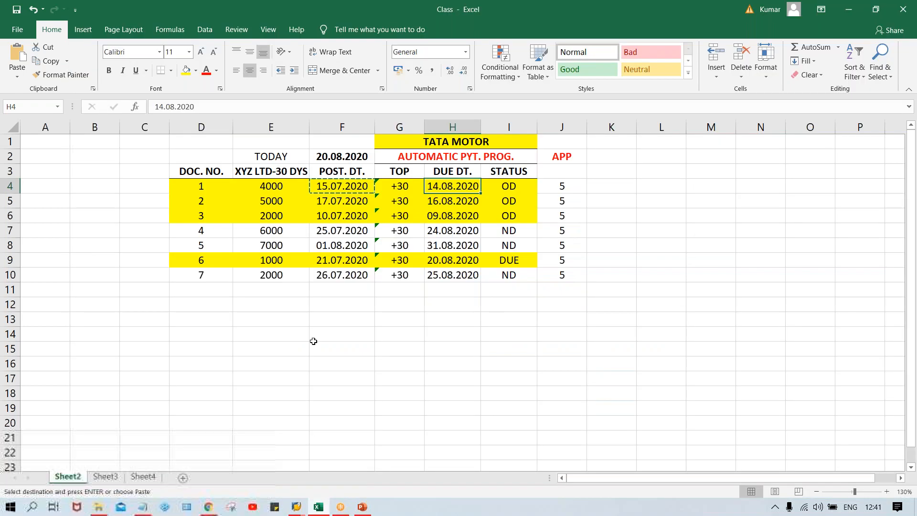
{"action": "left_click", "coordinate": [342, 200]}
{"action": "key", "text": "ctrl+c"}
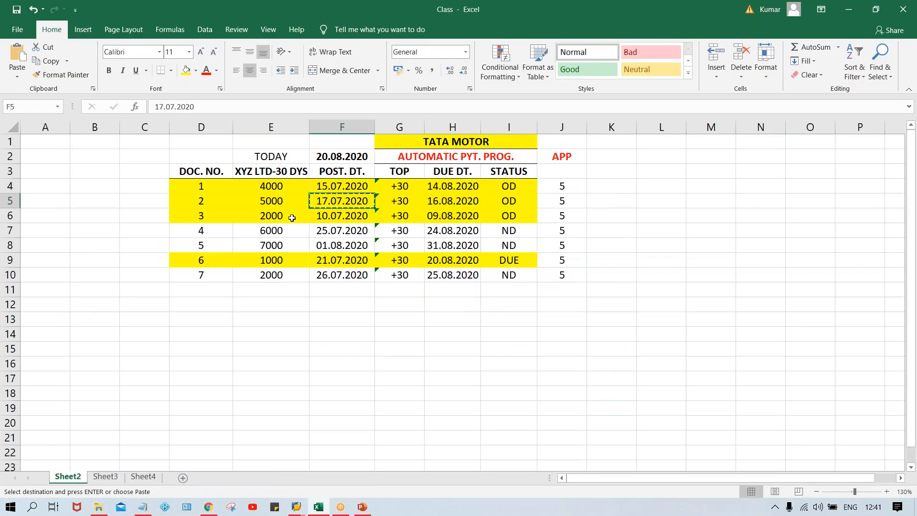
{"action": "key", "text": "alt+Tab"}
Step: Enter the test vendor in the new invoice and set both invoice date and posting date to 17.07.2020
{"action": "left_click", "coordinate": [215, 164]}
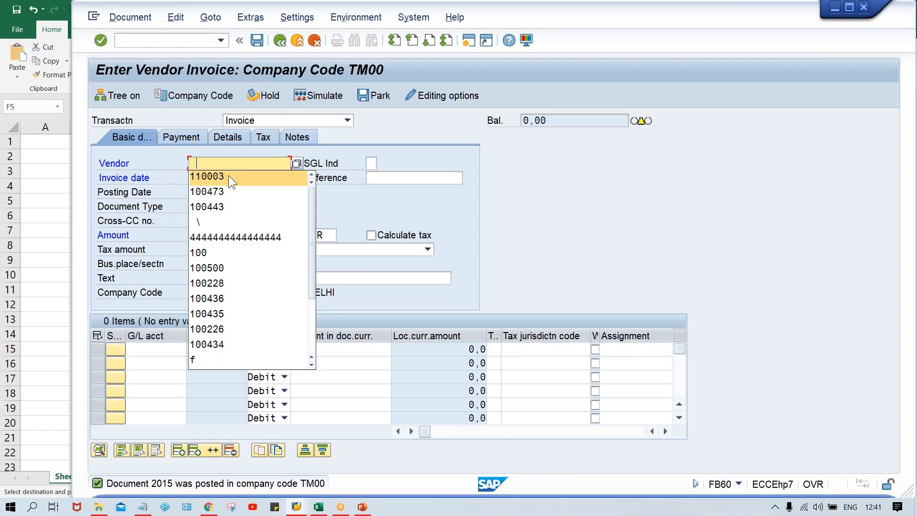
{"action": "left_click", "coordinate": [229, 174]}
{"action": "left_click", "coordinate": [228, 176]}
{"action": "key", "text": "ctrl+v"}
{"action": "key", "text": "Tab"}
{"action": "key", "text": "Tab"}
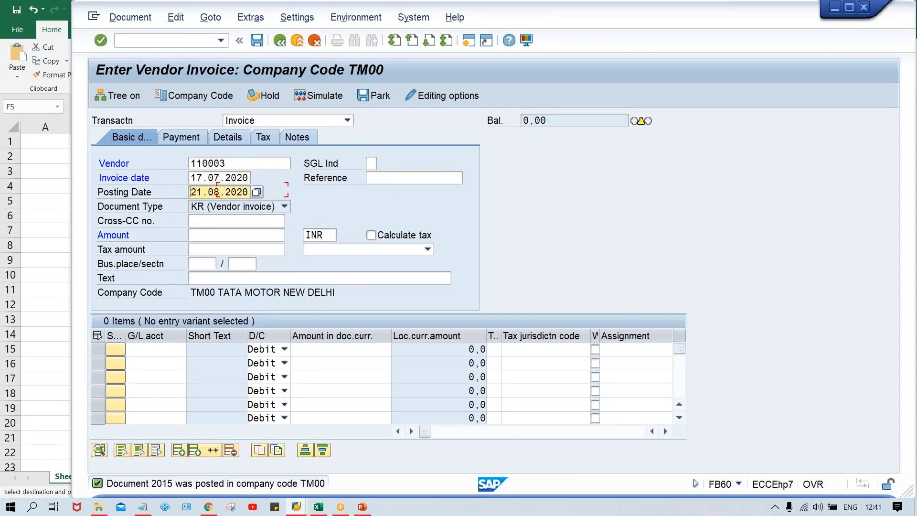
{"action": "key", "text": "ctrl+v"}
Step: Set the invoice amount to 5000, add a debit line for G/L account 4000 with amount 5000, and confirm the entries
{"action": "left_click", "coordinate": [196, 236]}
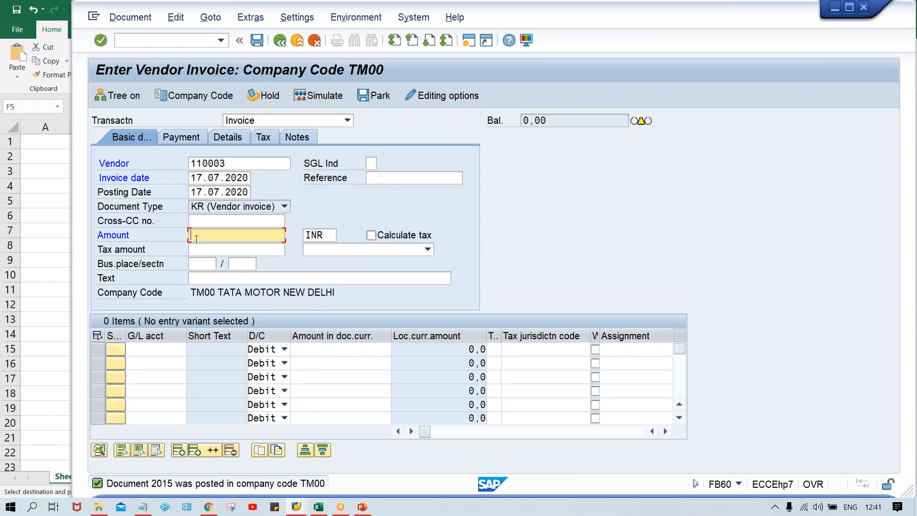
{"action": "type", "text": "5000"}
{"action": "key", "text": "Return"}
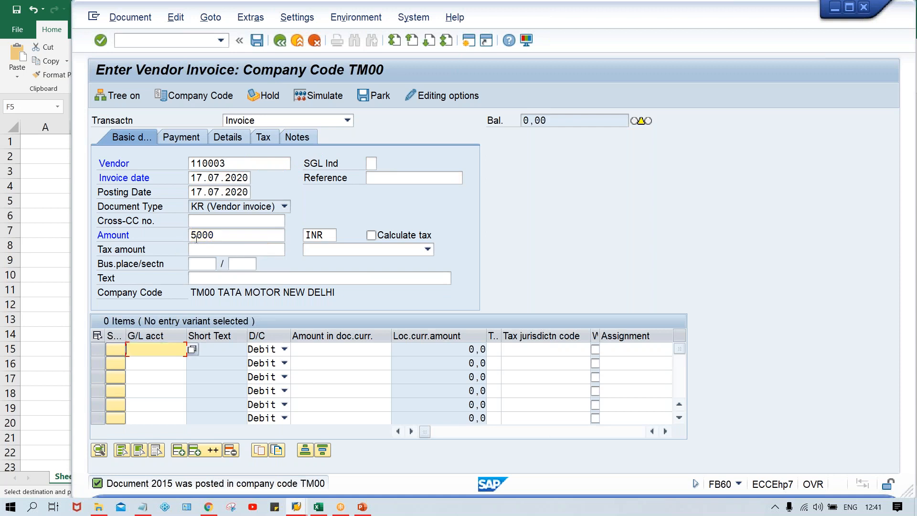
{"action": "type", "text": "4000"}
{"action": "key", "text": "Tab"}
{"action": "key", "text": "Tab"}
{"action": "type", "text": "5000"}
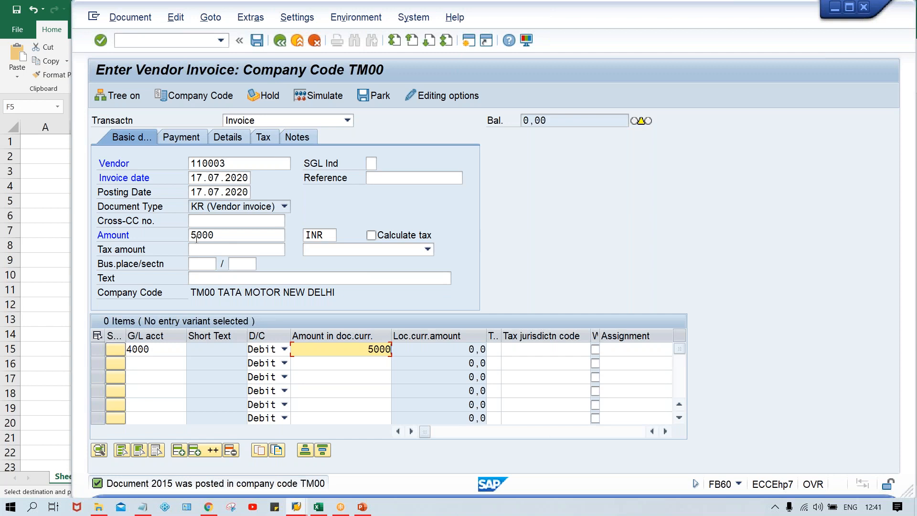
{"action": "key", "text": "Return"}
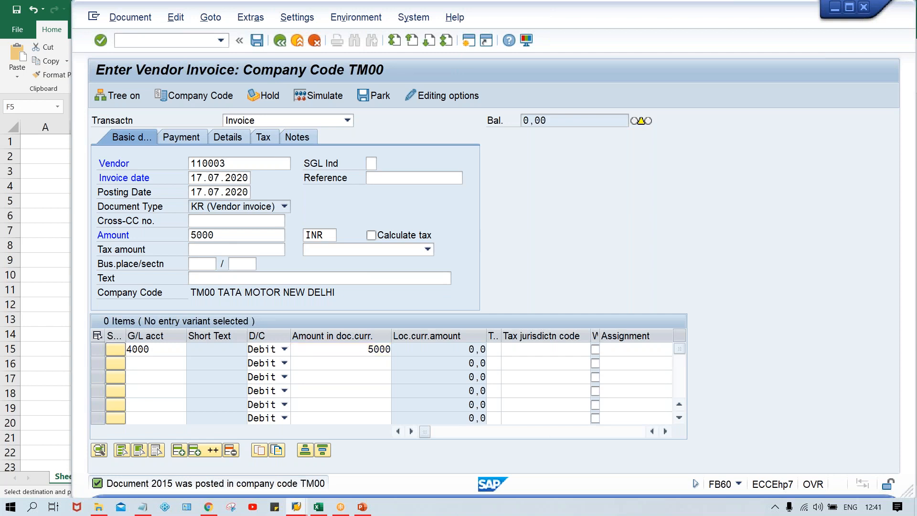
{"action": "key", "text": "Return"}
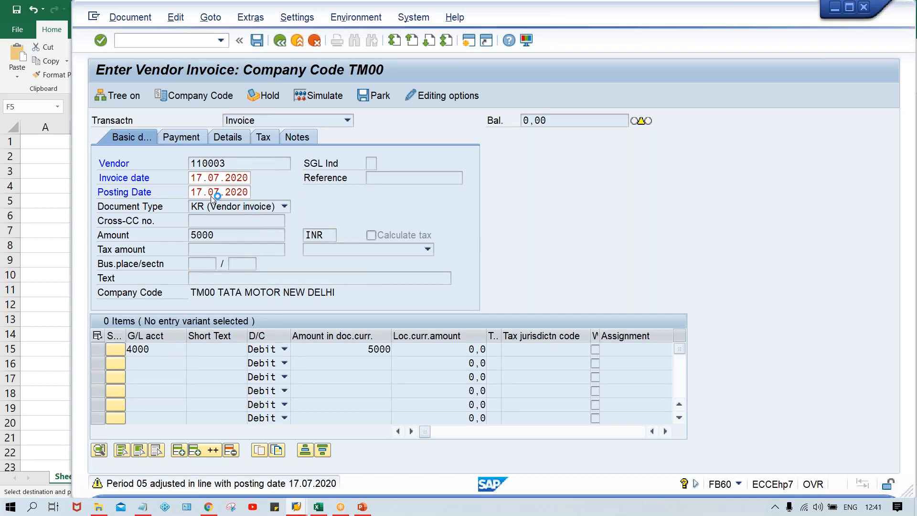
Step: Check document 2's due date in the Excel sheet, copy document 3's posting date 10.07.2020, and return to SAP
{"action": "key", "text": "alt+Tab"}
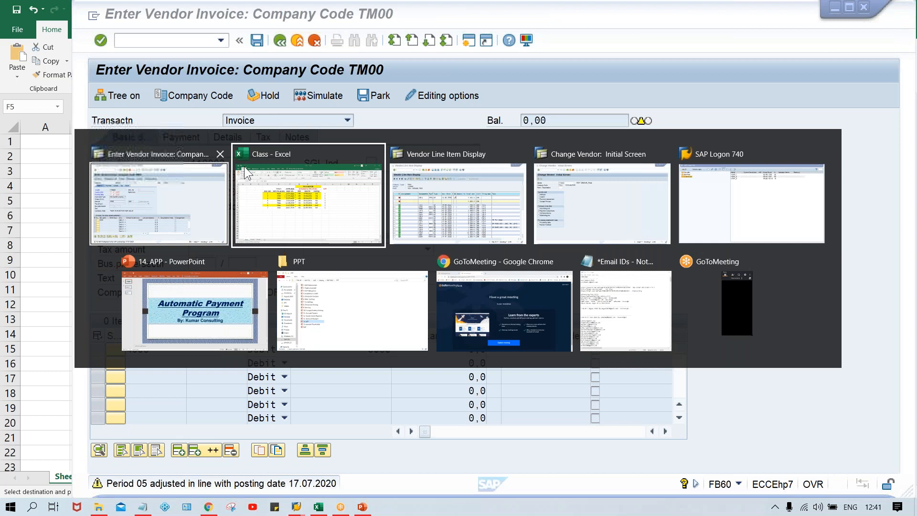
{"action": "left_click", "coordinate": [449, 201]}
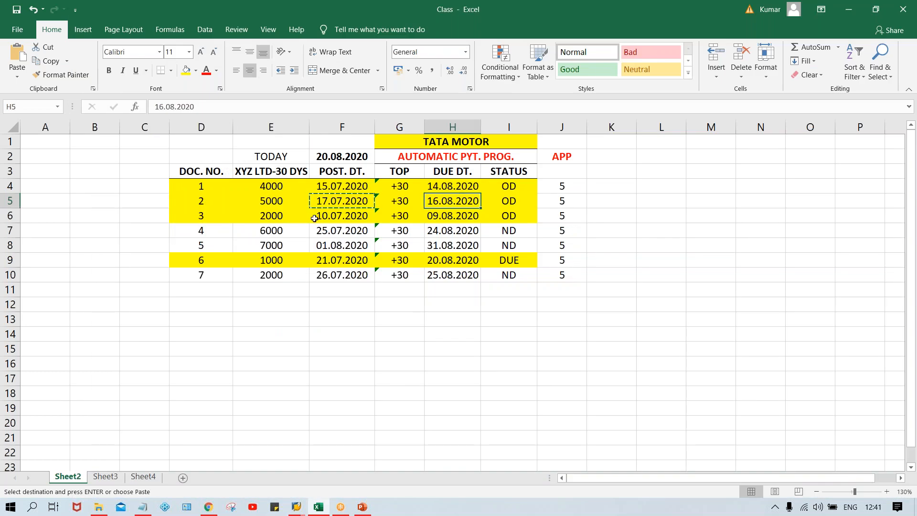
{"action": "left_click", "coordinate": [341, 218]}
{"action": "key", "text": "ctrl+c"}
{"action": "key", "text": "alt+Tab"}
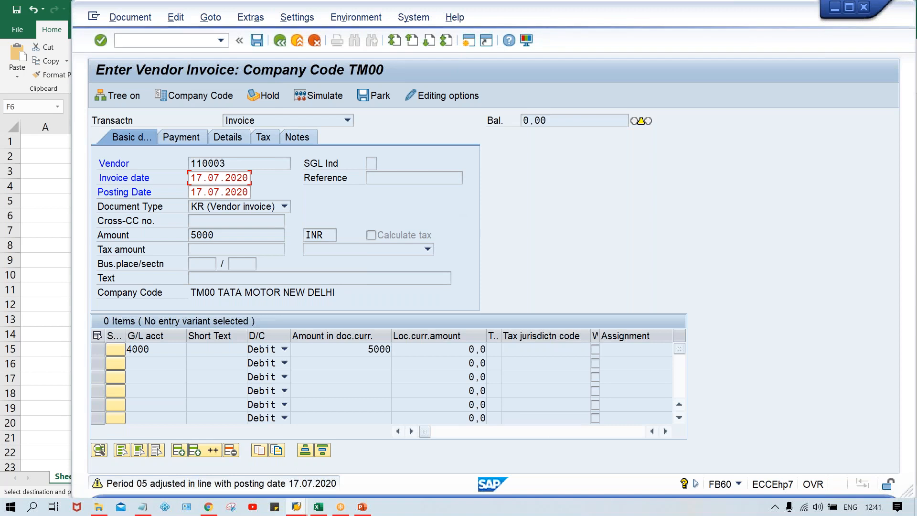
Step: Create a second SAP session and move its window level with the invoice entry window
{"action": "left_click", "coordinate": [93, 17]}
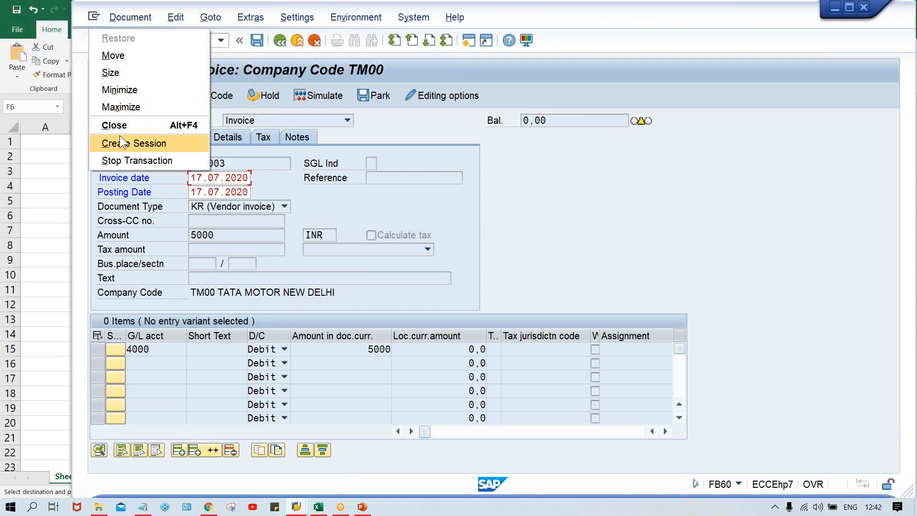
{"action": "left_click", "coordinate": [123, 143]}
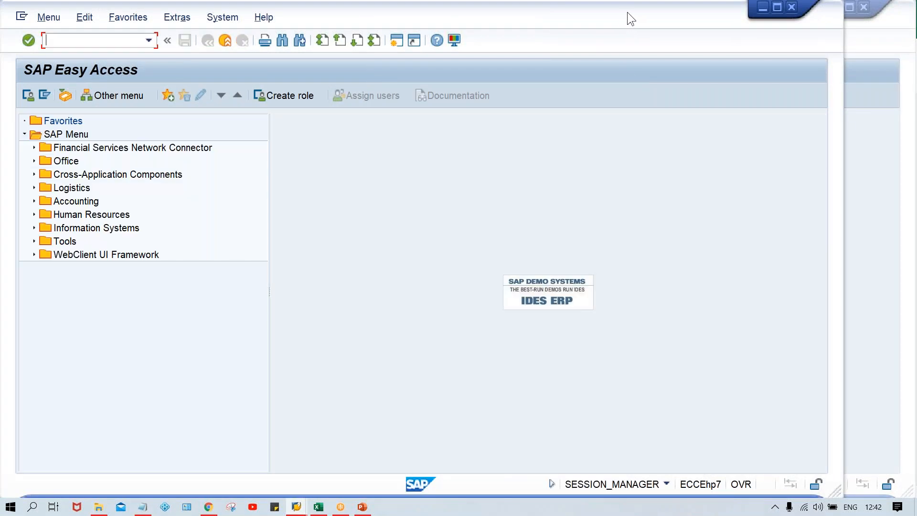
{"action": "left_click_drag", "start_coordinate": [626, 12], "coordinate": [696, 11]}
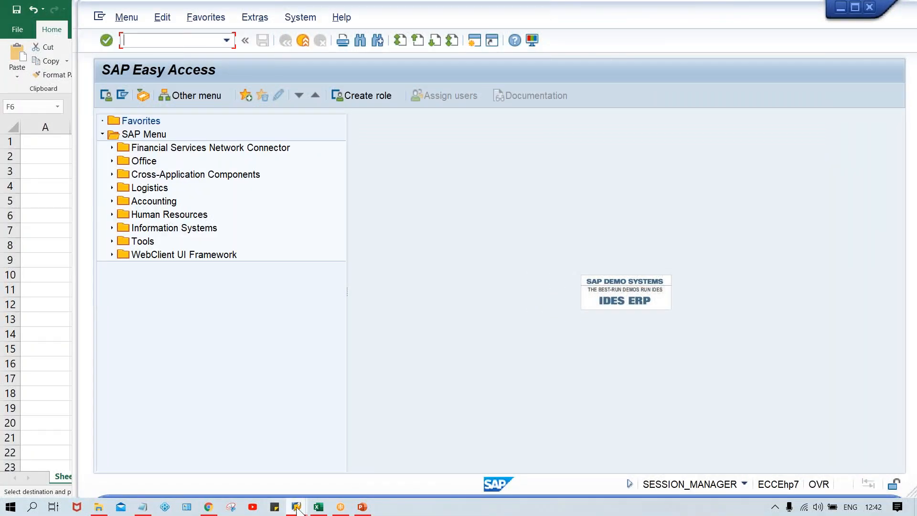
Step: Return to the FB60 session, accept the date warnings and post document 2's invoice
{"action": "mouse_move", "coordinate": [296, 509]}
{"action": "left_click", "coordinate": [441, 460]}
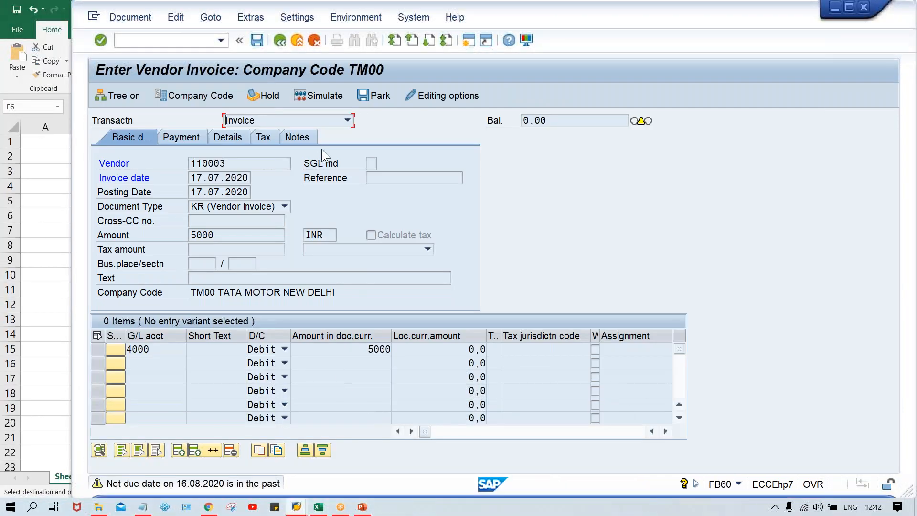
{"action": "key", "text": "ctrl+s"}
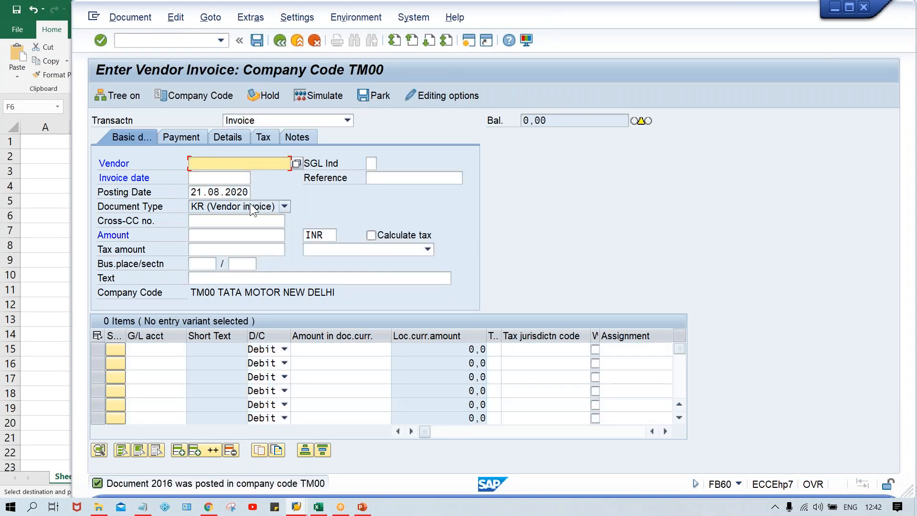
Step: Enter the test vendor in the new invoice and set both invoice date and posting date to 10.07.2020
{"action": "key", "text": "BackSpace"}
{"action": "left_click", "coordinate": [243, 179]}
{"action": "key", "text": "Tab"}
{"action": "key", "text": "Tab"}
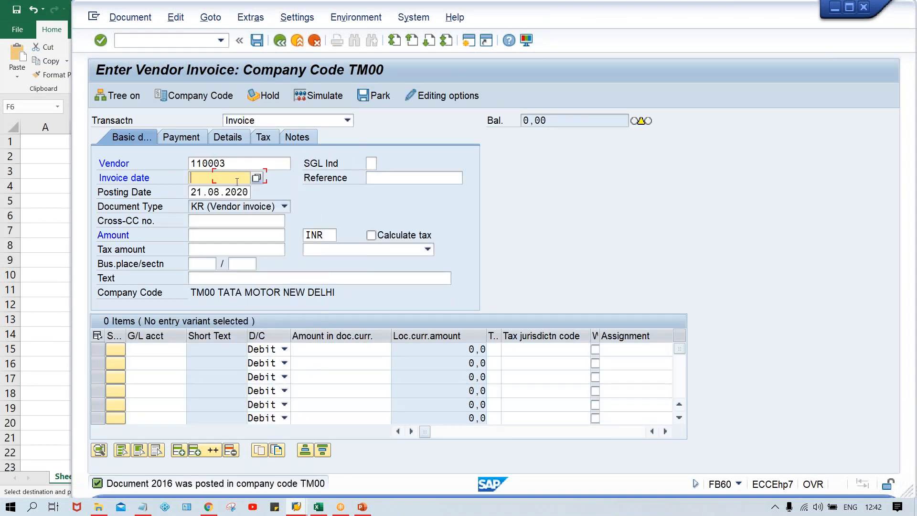
{"action": "type", "text": "10.07.2020"}
{"action": "key", "text": "Tab"}
{"action": "key", "text": "Tab"}
{"action": "type", "text": "10.07.2020"}
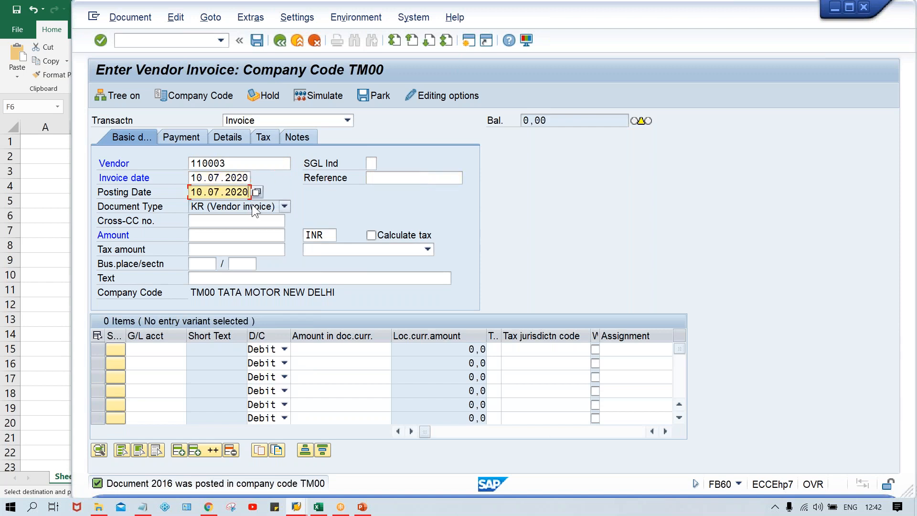
{"action": "key", "text": "Return"}
Step: Check document 3's amount in the Excel sheet and set the SAP invoice amount to 2000
{"action": "key", "text": "alt+Tab"}
{"action": "key", "text": "Tab"}
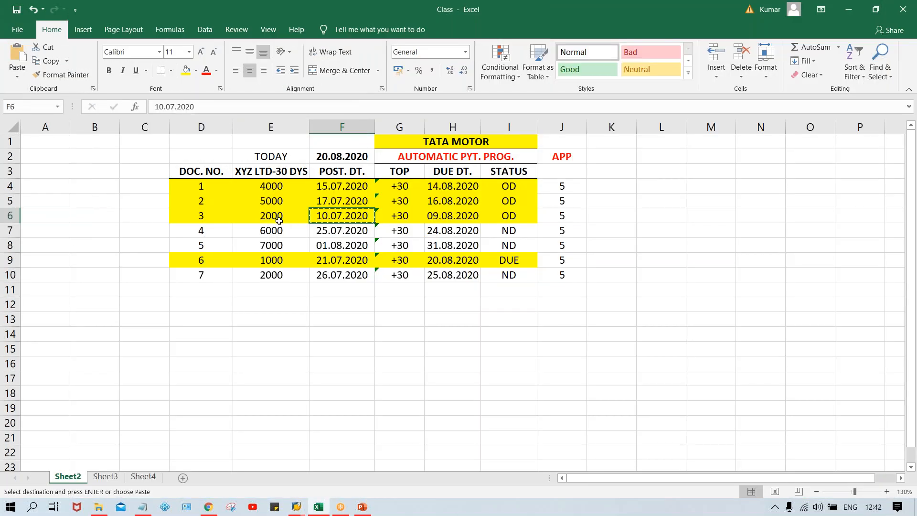
{"action": "key", "text": "alt+Tab"}
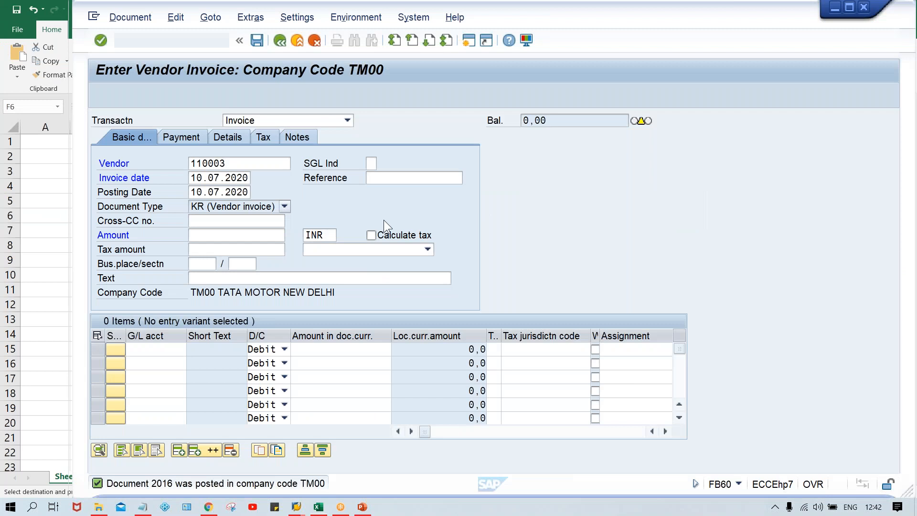
{"action": "key", "text": "shift+Tab"}
{"action": "type", "text": "2"}
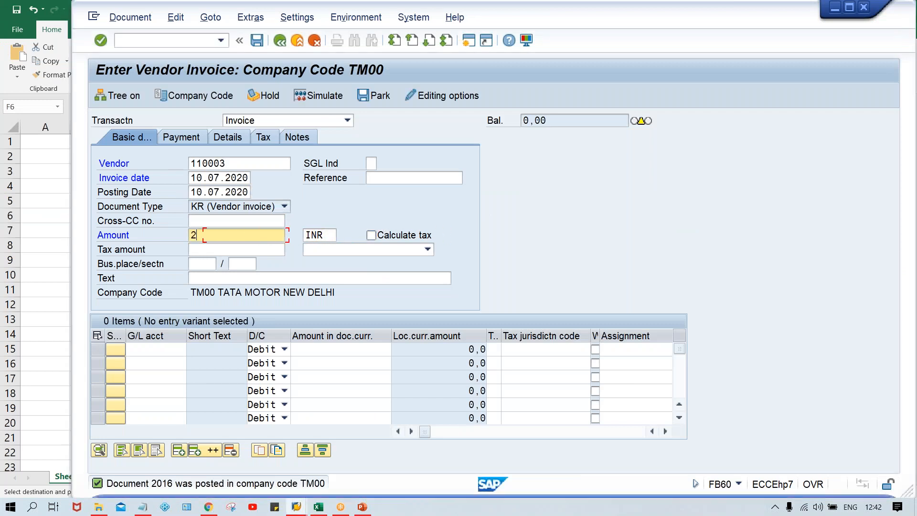
{"action": "type", "text": "000"}
{"action": "key", "text": "ctrl+Tab"}
{"action": "key", "text": "Tab"}
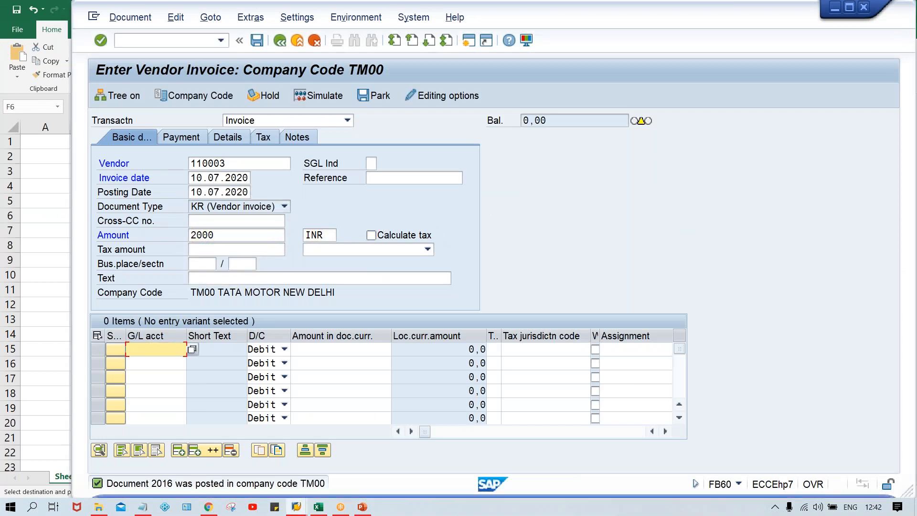
Step: Add a debit line for G/L account 4000 with amount 2000 and post the invoice
{"action": "type", "text": "4"}
{"action": "key", "text": "Down"}
{"action": "key", "text": "Return"}
{"action": "key", "text": "Tab"}
{"action": "key", "text": "Tab"}
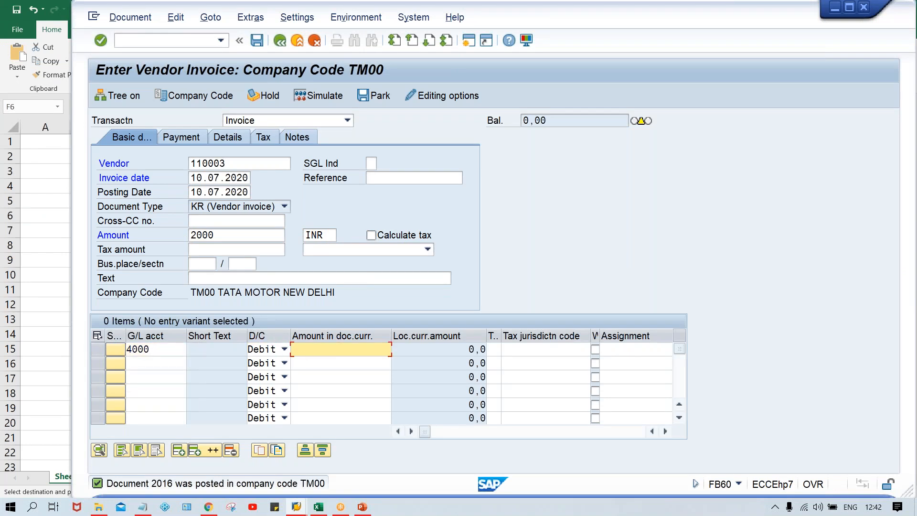
{"action": "type", "text": "2000"}
{"action": "key", "text": "Return"}
{"action": "key", "text": "Return"}
{"action": "key", "text": "Return"}
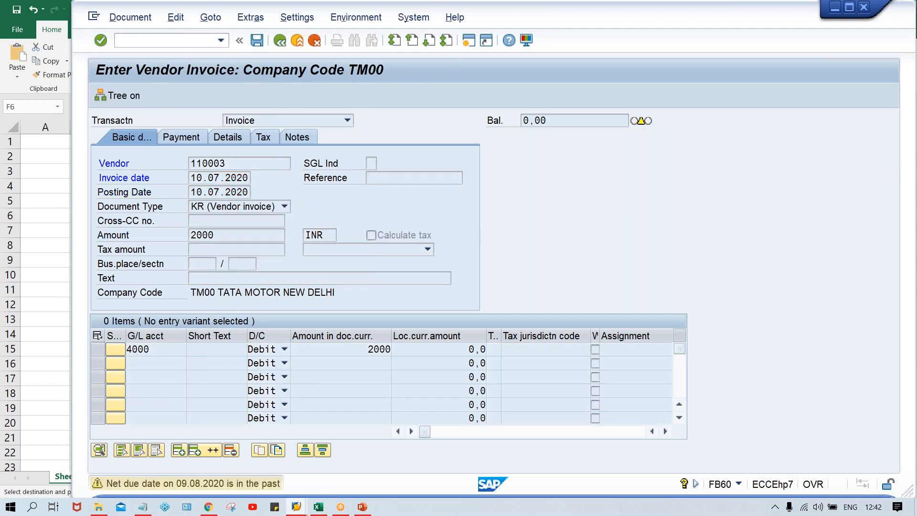
{"action": "key", "text": "ctrl+s"}
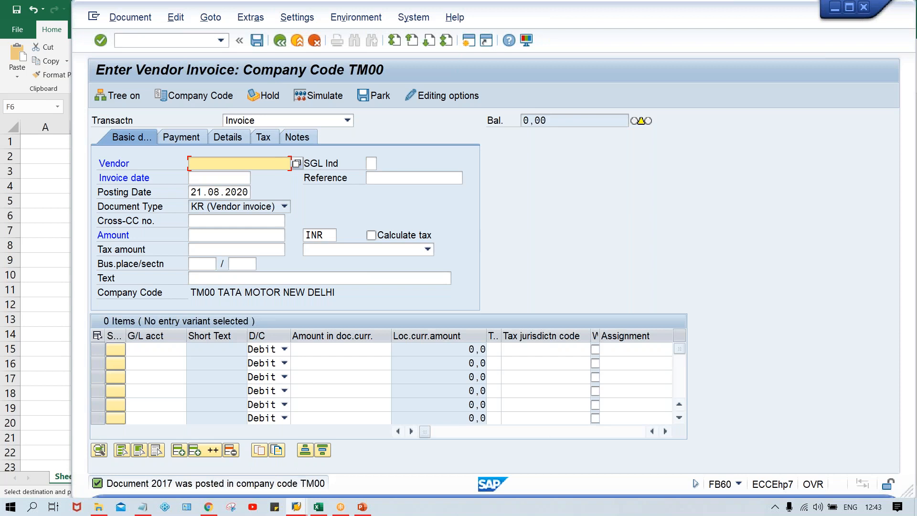
Step: Check document 3's terms and due date in the Excel sheet, copy document 4's posting date 25.07.2020, and return to SAP
{"action": "key", "text": "alt+Tab"}
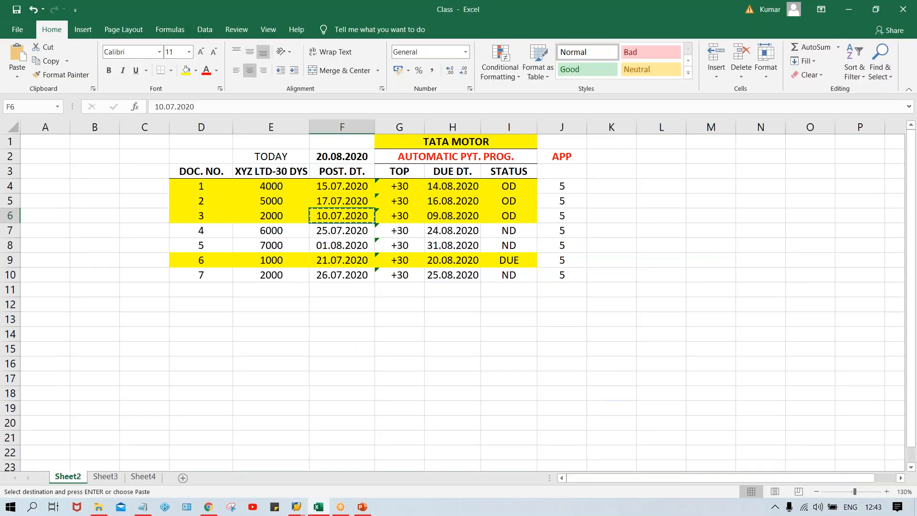
{"action": "left_click", "coordinate": [396, 201]}
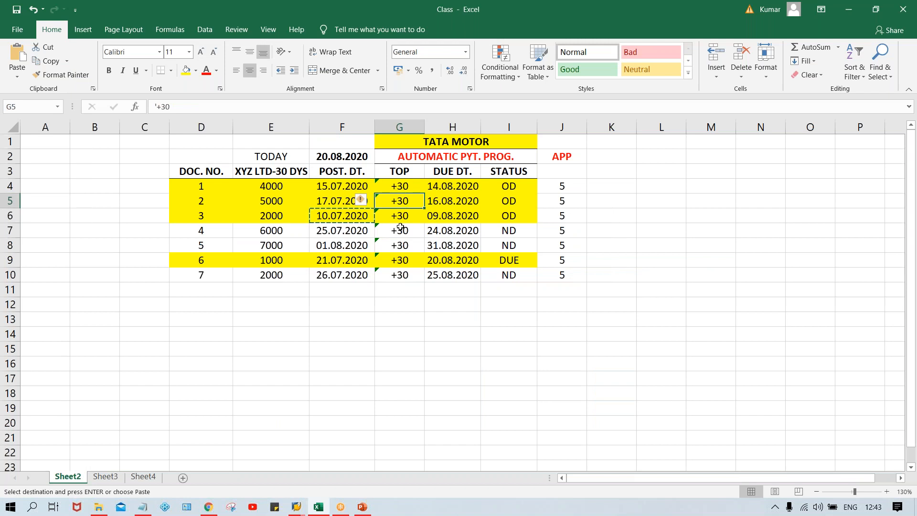
{"action": "left_click", "coordinate": [400, 218]}
{"action": "left_click", "coordinate": [473, 217]}
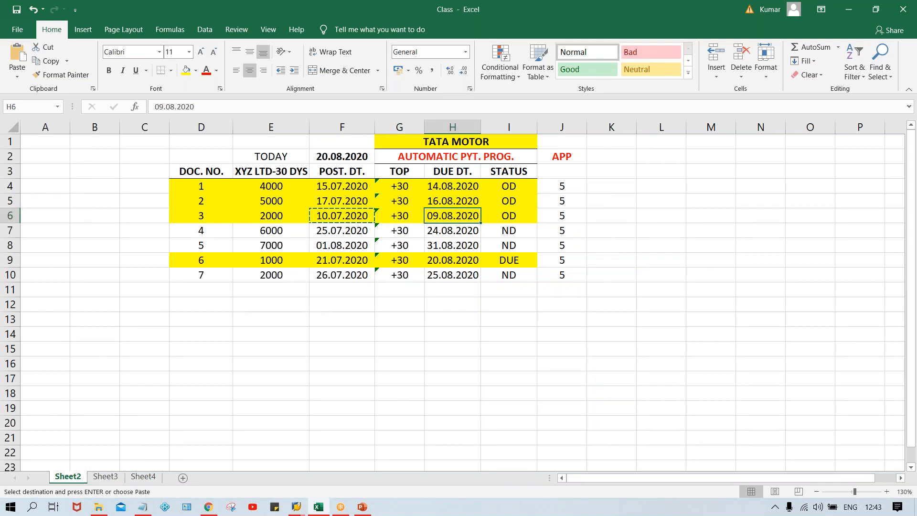
{"action": "left_click", "coordinate": [460, 197]}
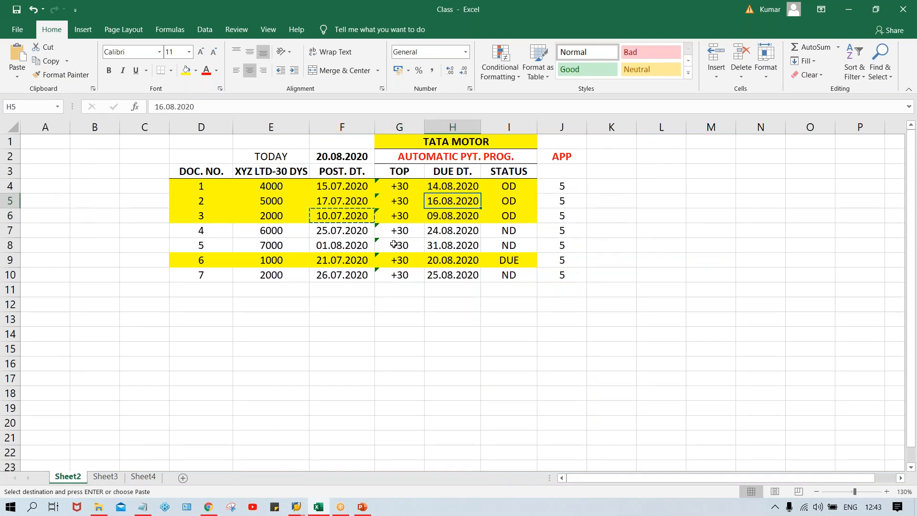
{"action": "left_click", "coordinate": [348, 236]}
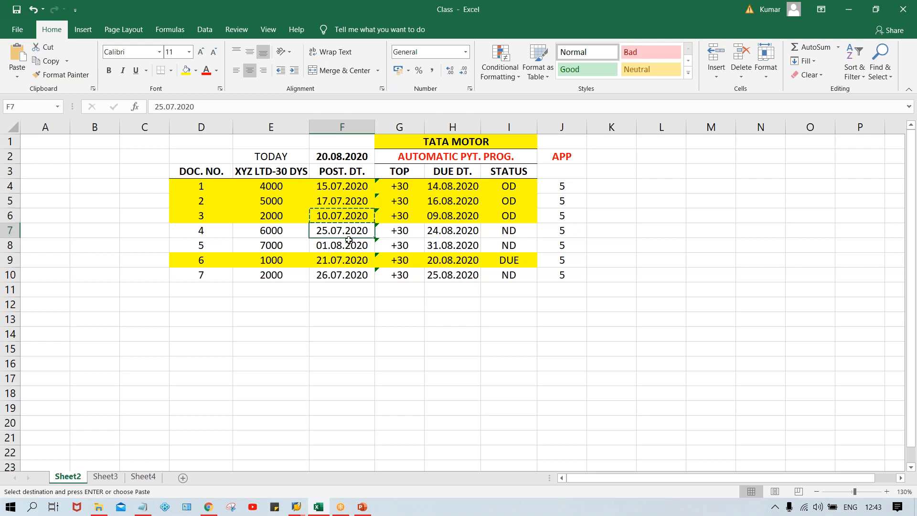
{"action": "key", "text": "alt+Tab"}
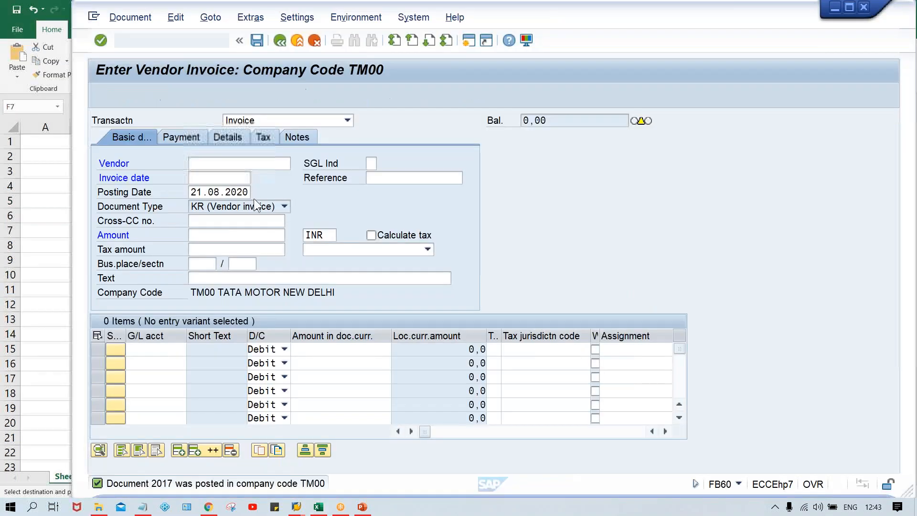
Step: Enter the test vendor in the new invoice and set both invoice date and posting date to 25.07.2020
{"action": "left_click", "coordinate": [228, 165]}
{"action": "left_click", "coordinate": [229, 165]}
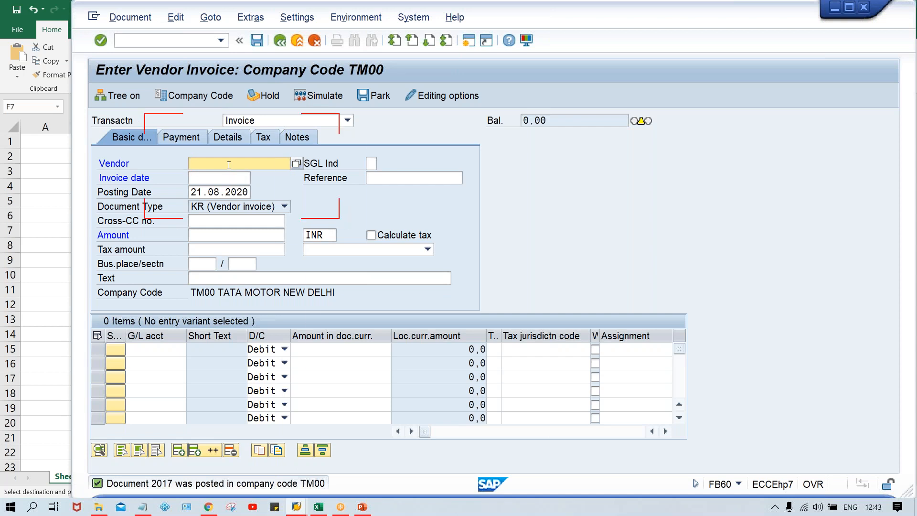
{"action": "key", "text": "Down"}
{"action": "key", "text": "Return"}
{"action": "key", "text": "Tab"}
{"action": "key", "text": "Tab"}
{"action": "type", "text": "25.07.2020"}
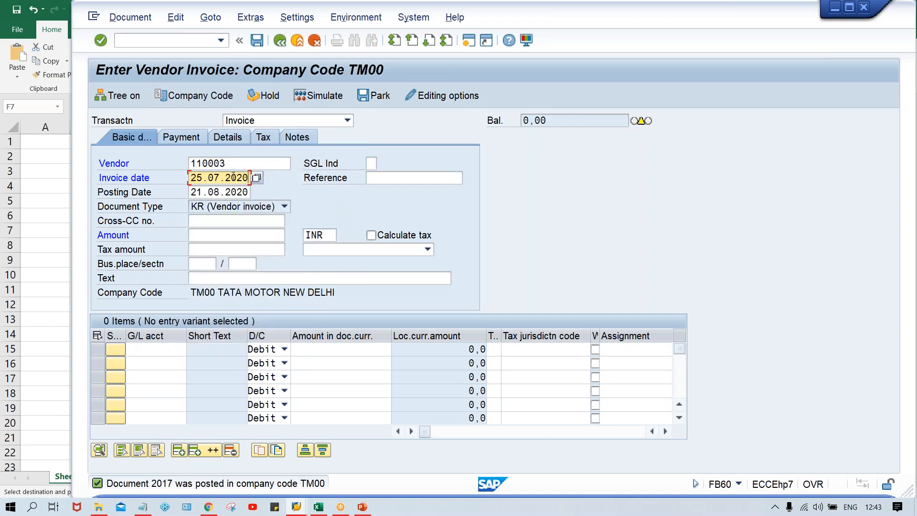
{"action": "key", "text": "Tab"}
{"action": "type", "text": "25.07.2020"}
Step: Set the invoice amount to 6000 and go to the G/L account field of the first line item
{"action": "left_click", "coordinate": [221, 221]}
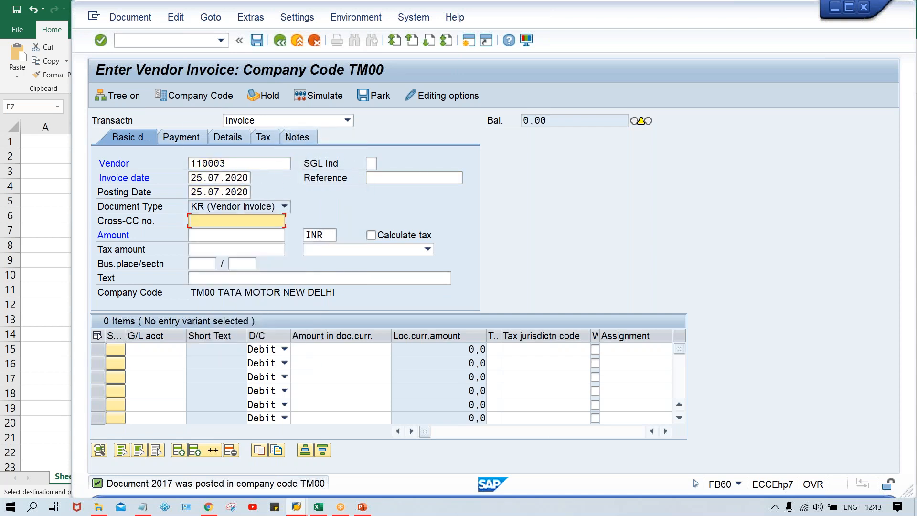
{"action": "left_click", "coordinate": [217, 234]}
{"action": "type", "text": "6000"}
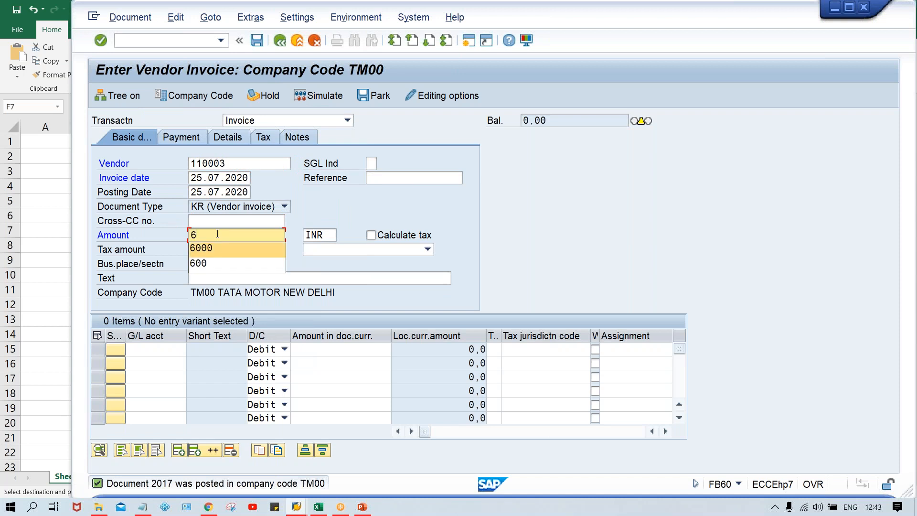
{"action": "key", "text": "Tab"}
{"action": "key", "text": "Tab"}
{"action": "key", "text": "Tab"}
{"action": "key", "text": "Tab"}
{"action": "key", "text": "Tab"}
{"action": "key", "text": "Tab"}
{"action": "key", "text": "Tab"}
{"action": "key", "text": "Tab"}
{"action": "key", "text": "Tab"}
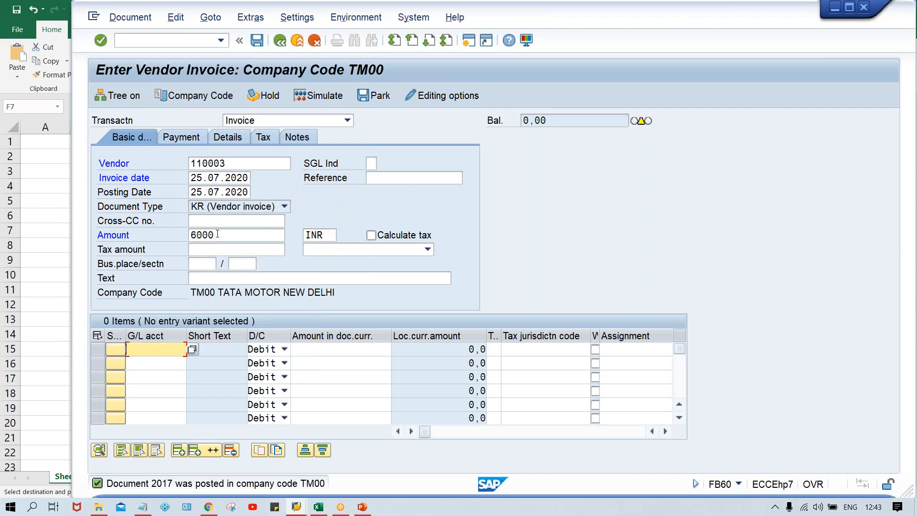
Step: Add a debit line for G/L account 4000 with amount 6000 and post the invoice
{"action": "type", "text": "4000"}
{"action": "key", "text": "Tab"}
{"action": "key", "text": "Tab"}
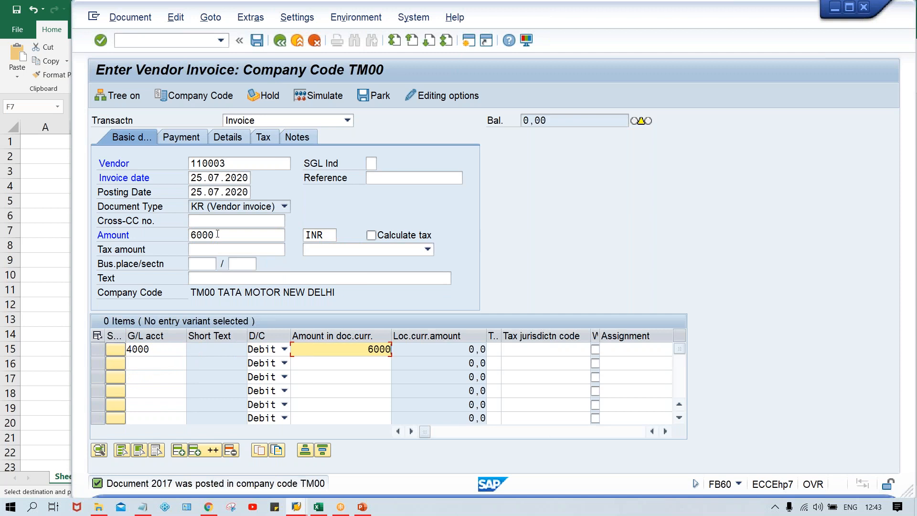
{"action": "key", "text": "Return"}
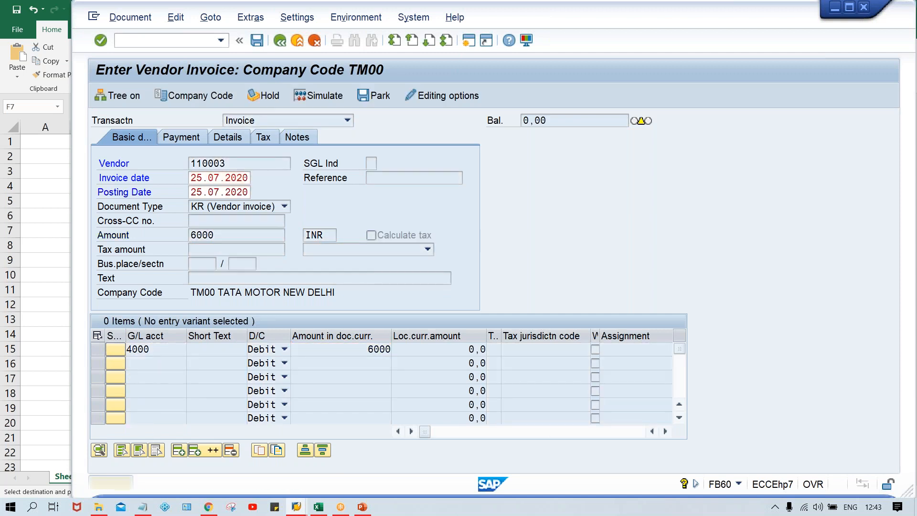
{"action": "key", "text": "ctrl+s"}
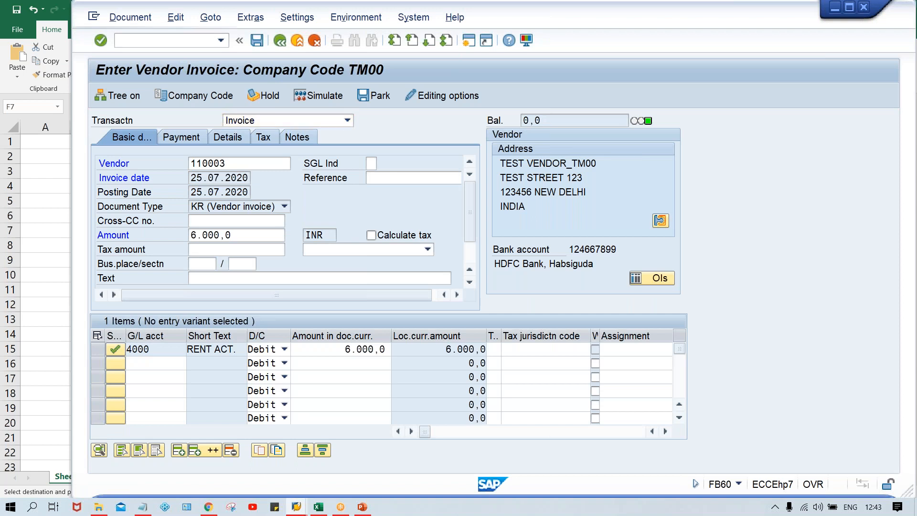
Step: Copy document 5's posting date 01.08.2020 from the Excel sheet and return to the invoice entry in SAP
{"action": "key", "text": "alt+Tab"}
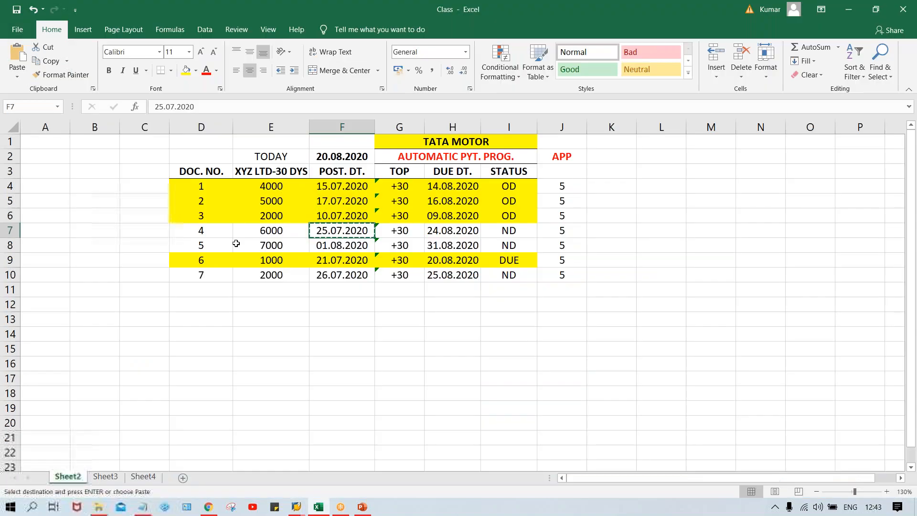
{"action": "left_click", "coordinate": [357, 246]}
{"action": "key", "text": "ctrl+c"}
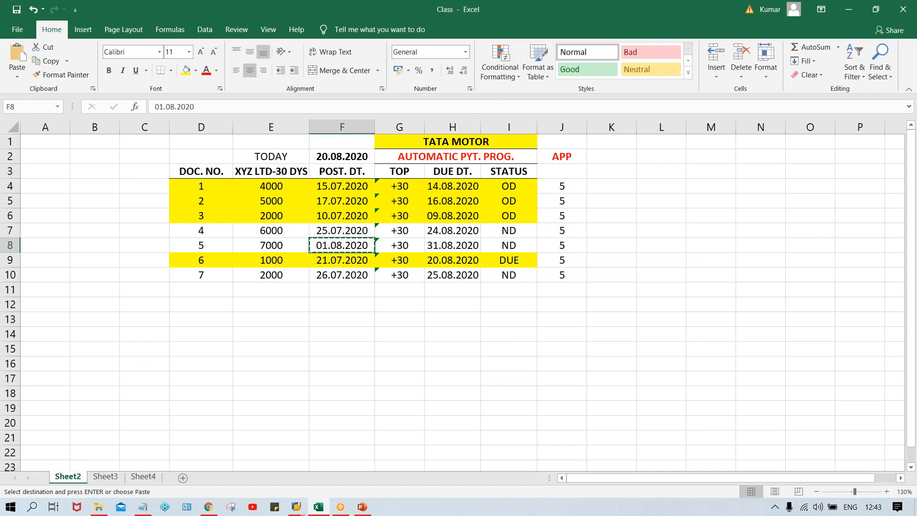
{"action": "key", "text": "alt+Tab"}
Step: Enter the test vendor in the new invoice and set both invoice date and posting date to 01.08.2020
{"action": "left_click", "coordinate": [212, 165]}
{"action": "key", "text": "space"}
{"action": "left_click", "coordinate": [217, 176]}
{"action": "key", "text": "Tab"}
{"action": "key", "text": "Tab"}
{"action": "key", "text": "ctrl+v"}
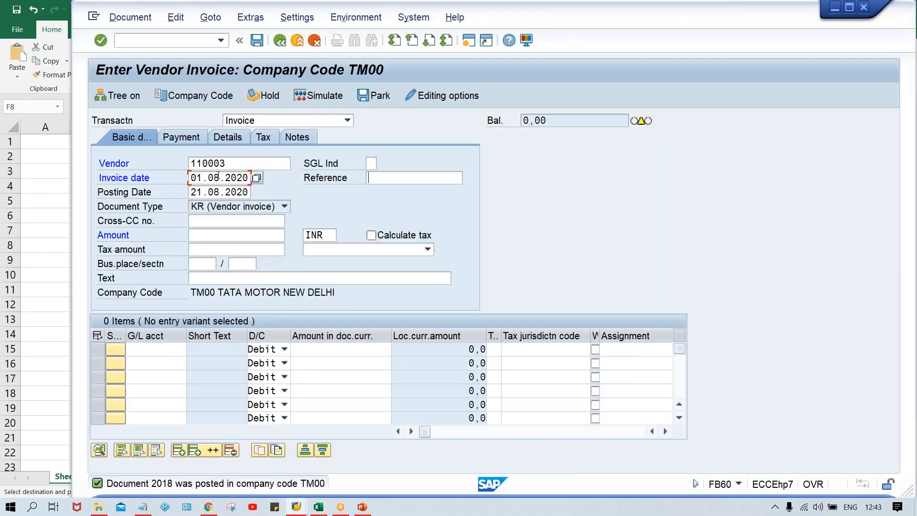
{"action": "key", "text": "Tab"}
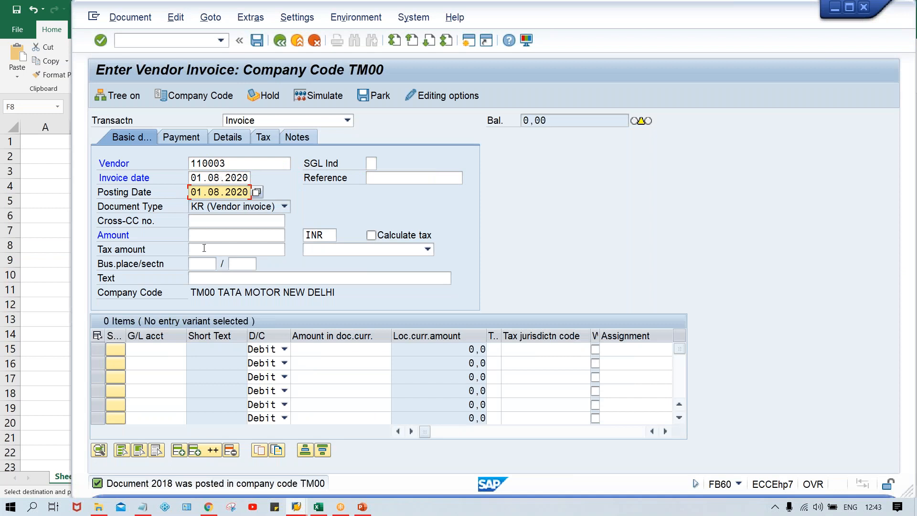
Step: Set the invoice amount to 7000 and go to the G/L account field of the first line item
{"action": "left_click", "coordinate": [204, 235]}
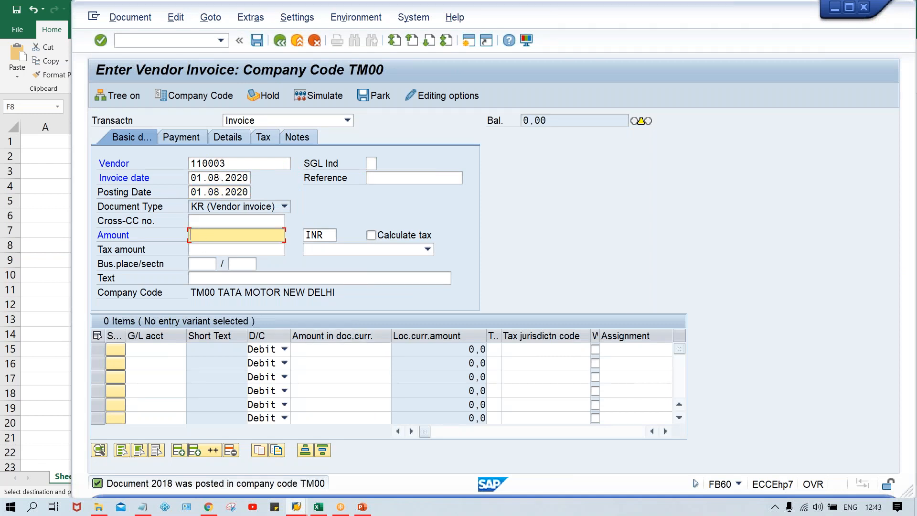
{"action": "type", "text": "7000"}
{"action": "key", "text": "Tab"}
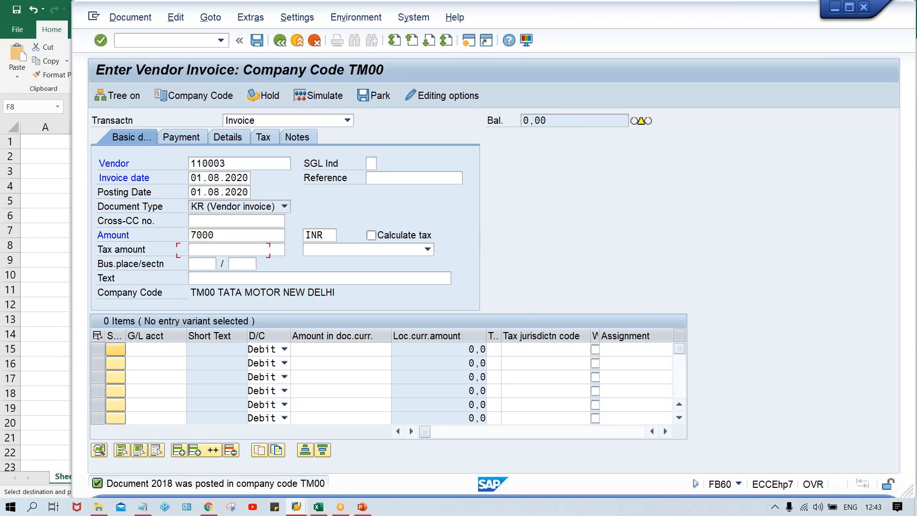
{"action": "key", "text": "Tab"}
Step: Add a debit line for G/L account 4000 with amount 7000 and post the invoice
{"action": "type", "text": "4"}
{"action": "key", "text": "Down"}
{"action": "key", "text": "Return"}
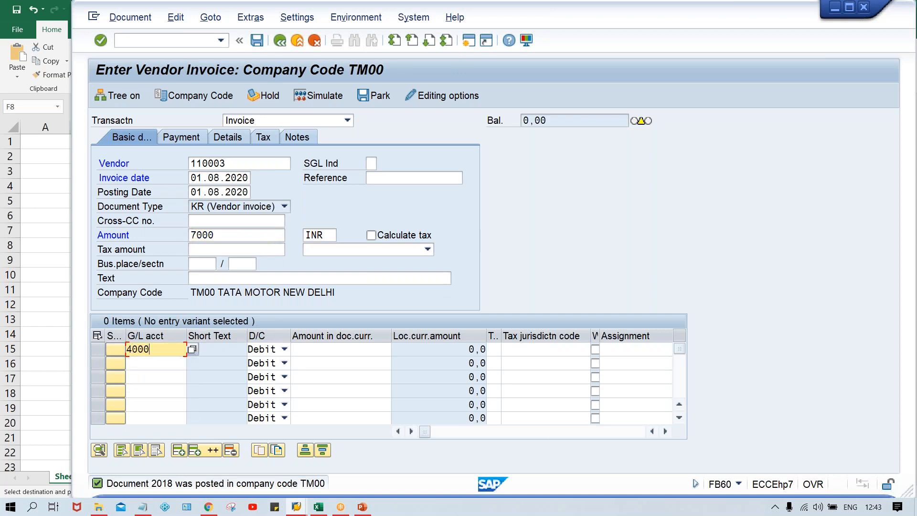
{"action": "key", "text": "Tab"}
{"action": "type", "text": "7000"}
{"action": "key", "text": "Return"}
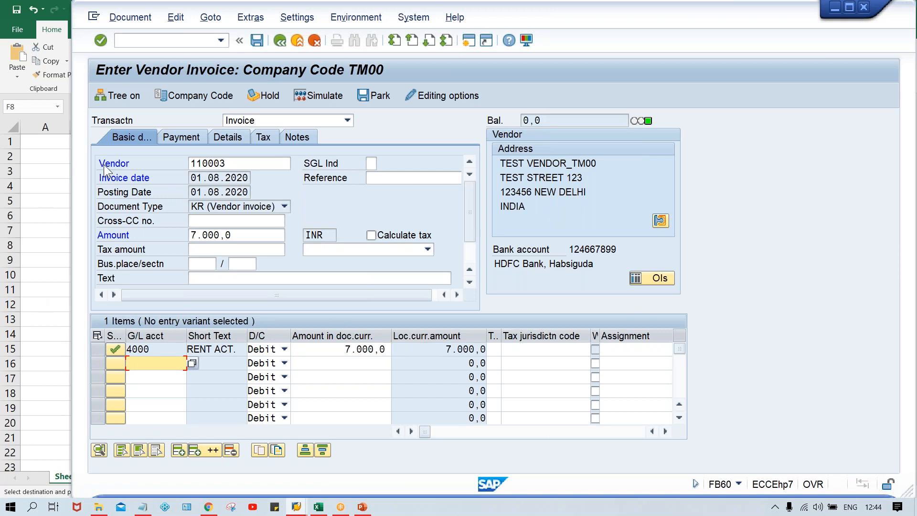
{"action": "left_click", "coordinate": [193, 181]}
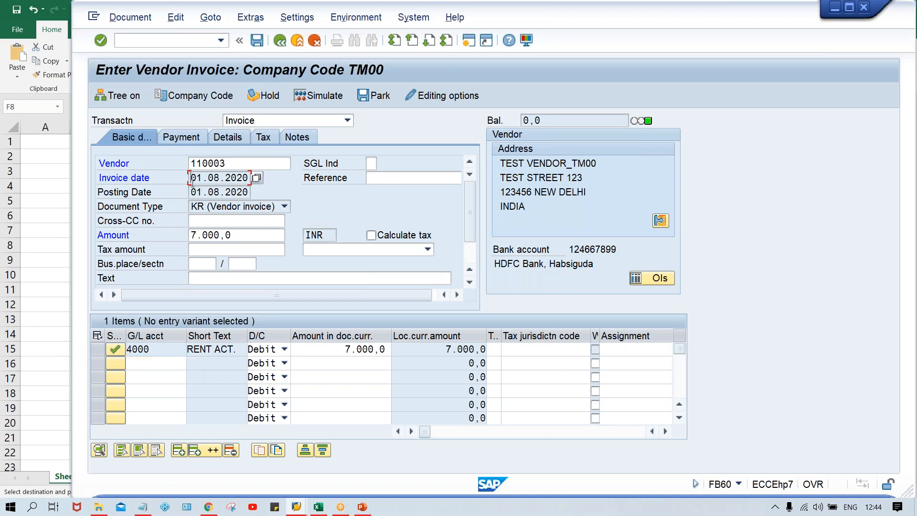
{"action": "key", "text": "ctrl+s"}
Step: Copy document 6's posting date 21.07.2020 from the Excel sheet and return to the vendor field of the new SAP invoice
{"action": "key", "text": "alt+Tab"}
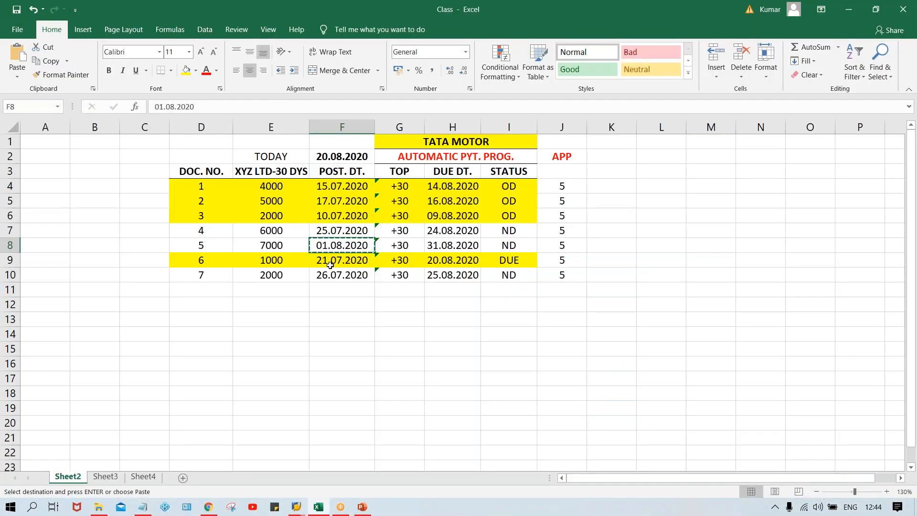
{"action": "left_click", "coordinate": [340, 260]}
{"action": "key", "text": "ctrl+c"}
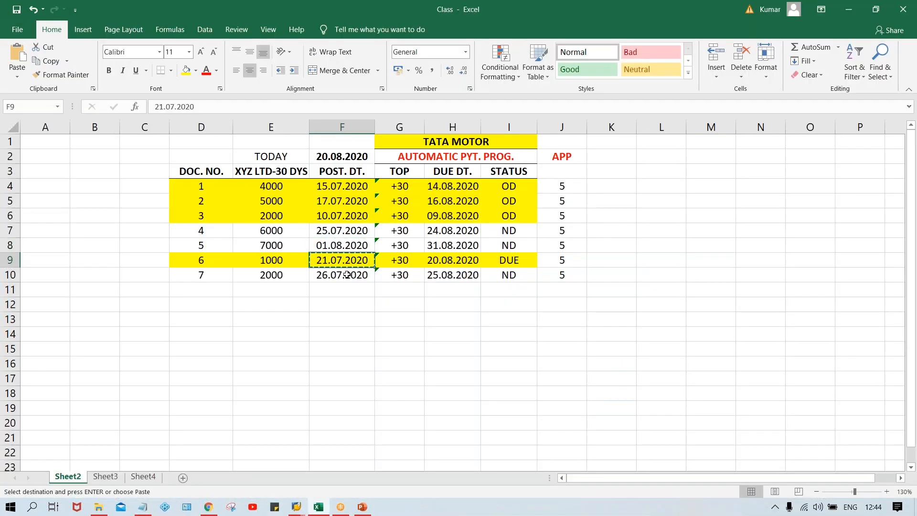
{"action": "key", "text": "alt+Tab"}
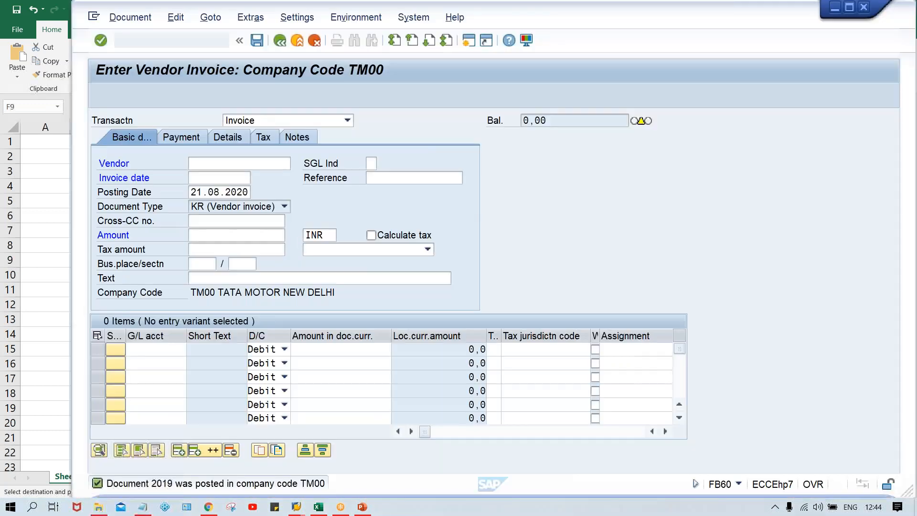
{"action": "left_click", "coordinate": [222, 162]}
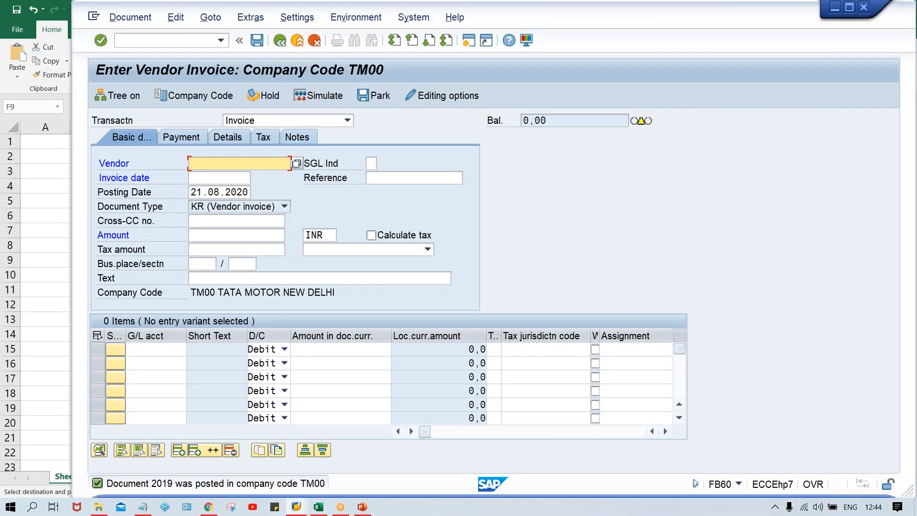
Step: Switch to the Excel sheet and change document 6's posting date to 22.07.2020
{"action": "key", "text": "alt+Tab"}
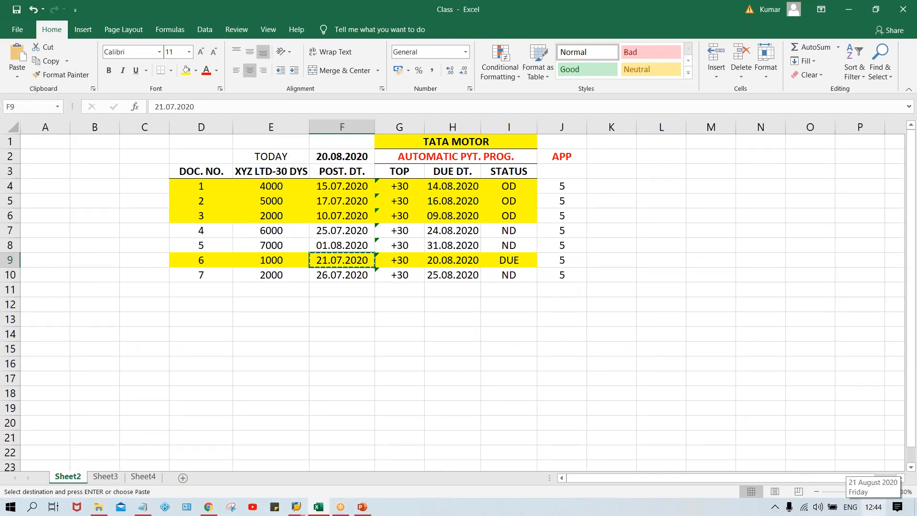
{"action": "double_click", "coordinate": [322, 262]}
{"action": "key", "text": "Delete"}
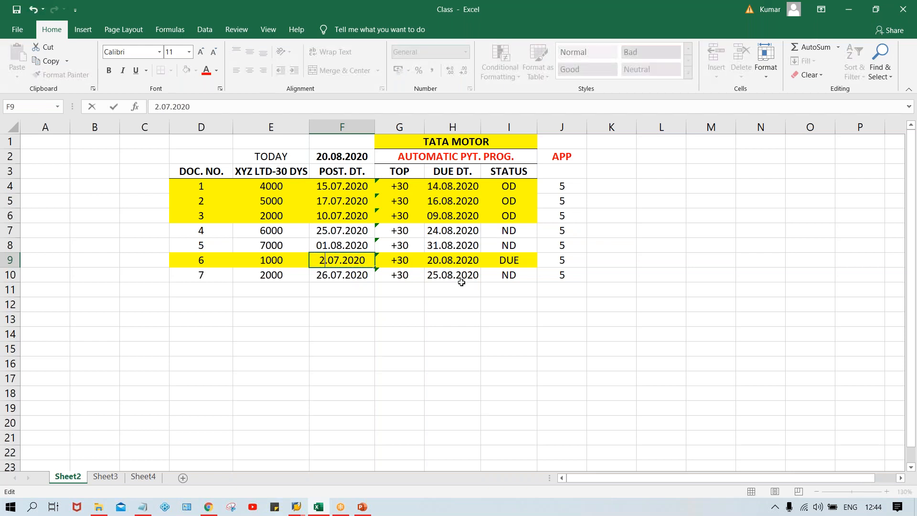
{"action": "type", "text": "2"}
{"action": "key", "text": "Return"}
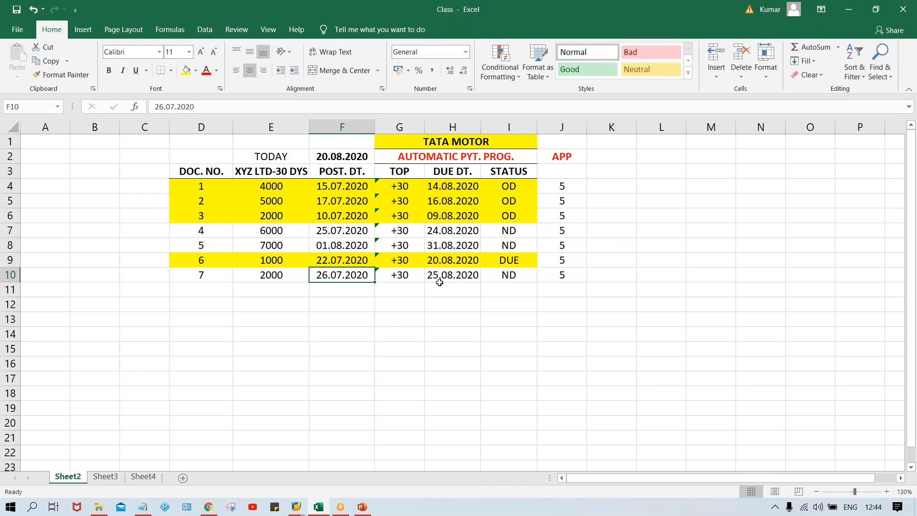
Step: Set document 6's due date to 21.08.2020 in the Excel sheet
{"action": "double_click", "coordinate": [436, 261]}
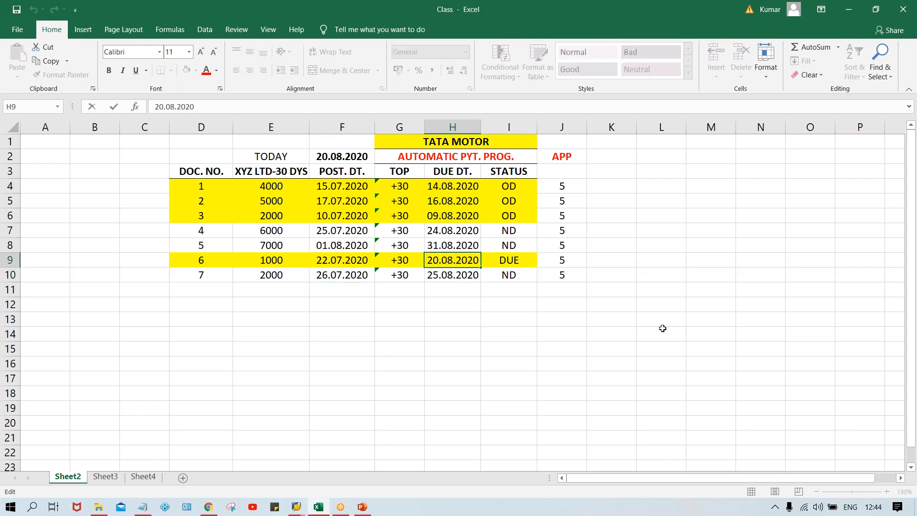
{"action": "key", "text": "Delete"}
{"action": "type", "text": "1"}
{"action": "key", "text": "Return"}
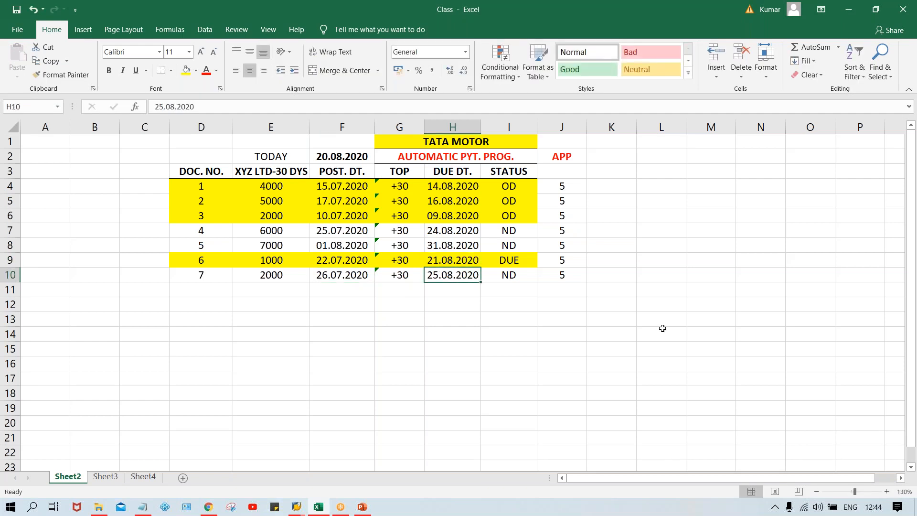
Step: Check document 6's dates against the system date and set the sheet's TODAY date to 21.08.2020
{"action": "left_click", "coordinate": [338, 259]}
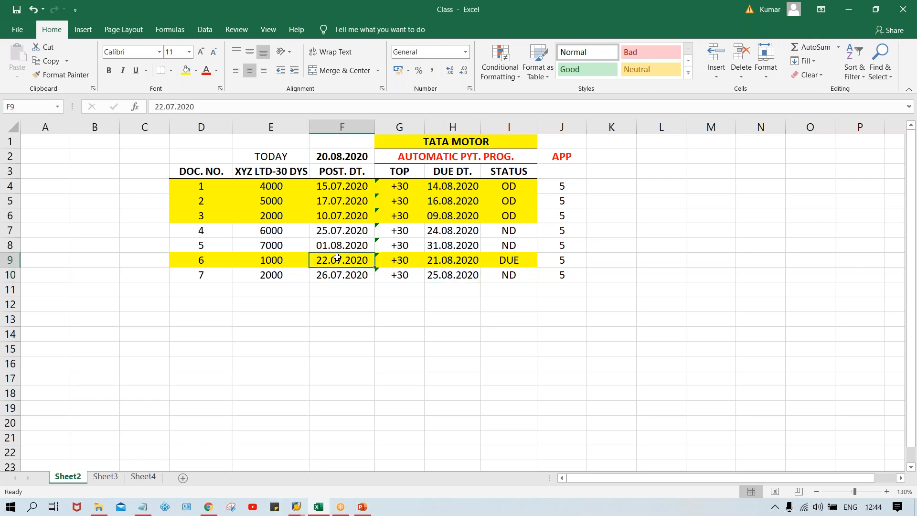
{"action": "left_click", "coordinate": [444, 262]}
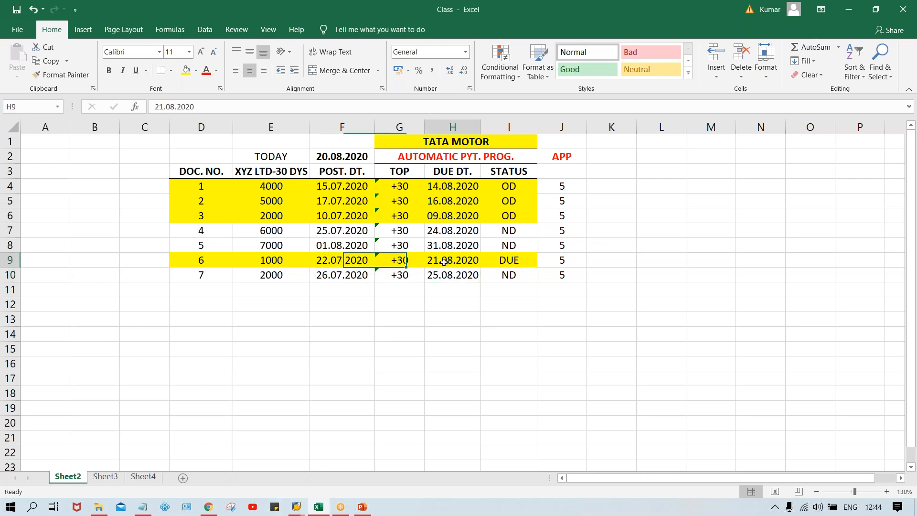
{"action": "left_click", "coordinate": [338, 266]}
{"action": "mouse_move", "coordinate": [868, 514]}
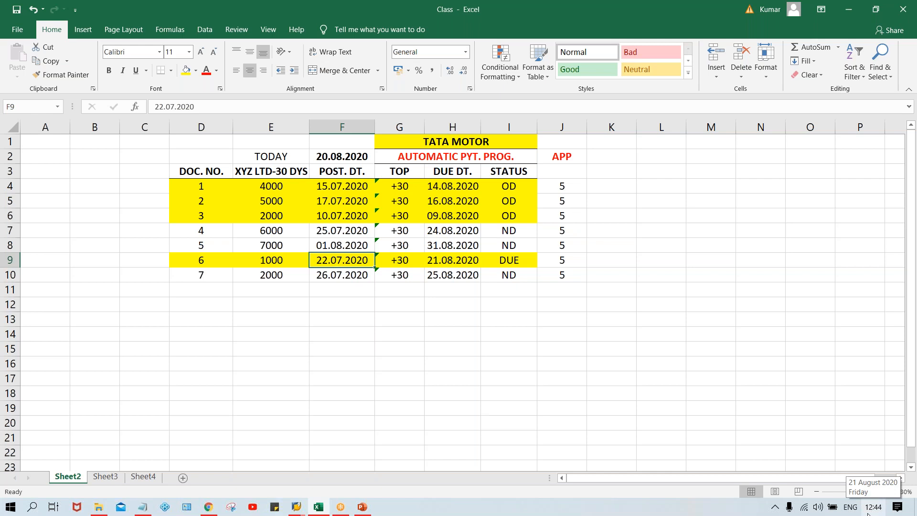
{"action": "left_click", "coordinate": [334, 350]}
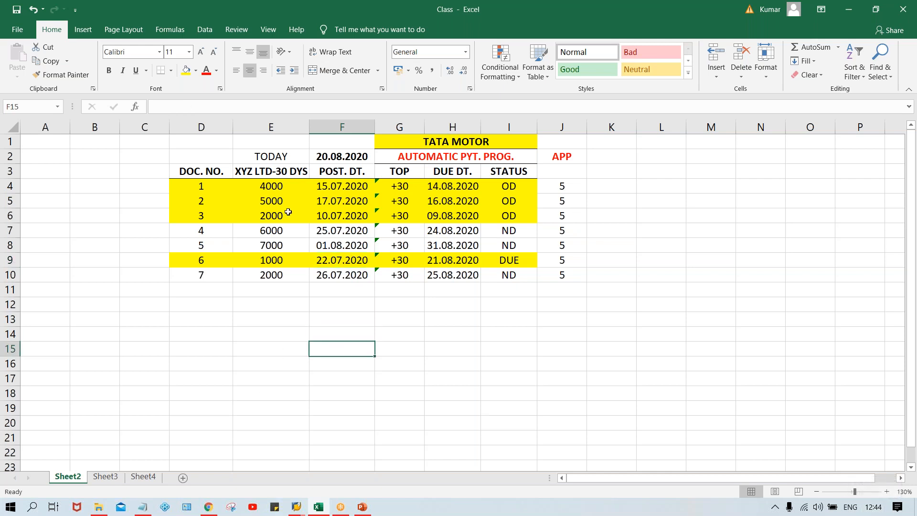
{"action": "double_click", "coordinate": [324, 157]}
{"action": "key", "text": "BackSpace"}
{"action": "type", "text": "1"}
{"action": "key", "text": "Return"}
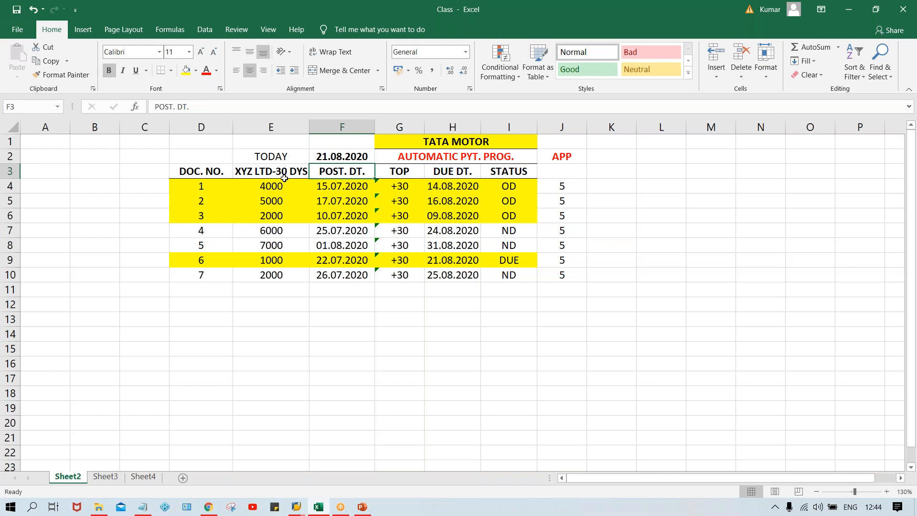
Step: Copy document 6's posting date 22.07.2020 from the Excel sheet and return to the invoice entry in SAP
{"action": "left_click", "coordinate": [340, 261]}
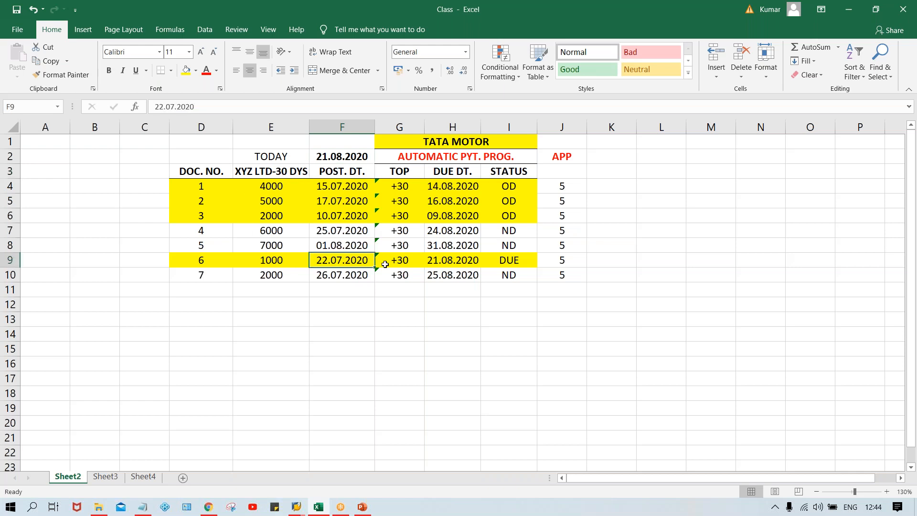
{"action": "key", "text": "ctrl+c"}
{"action": "key", "text": "alt+Tab"}
Step: Enter the test vendor in the new invoice and set both invoice date and posting date to 22.07.2020
{"action": "left_click", "coordinate": [230, 162]}
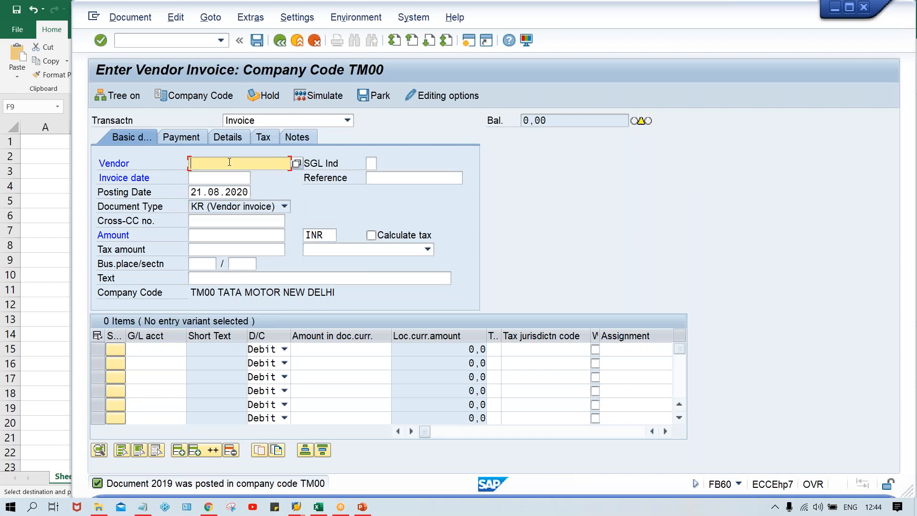
{"action": "key", "text": "space"}
{"action": "left_click", "coordinate": [230, 176]}
{"action": "key", "text": "Tab"}
{"action": "key", "text": "Tab"}
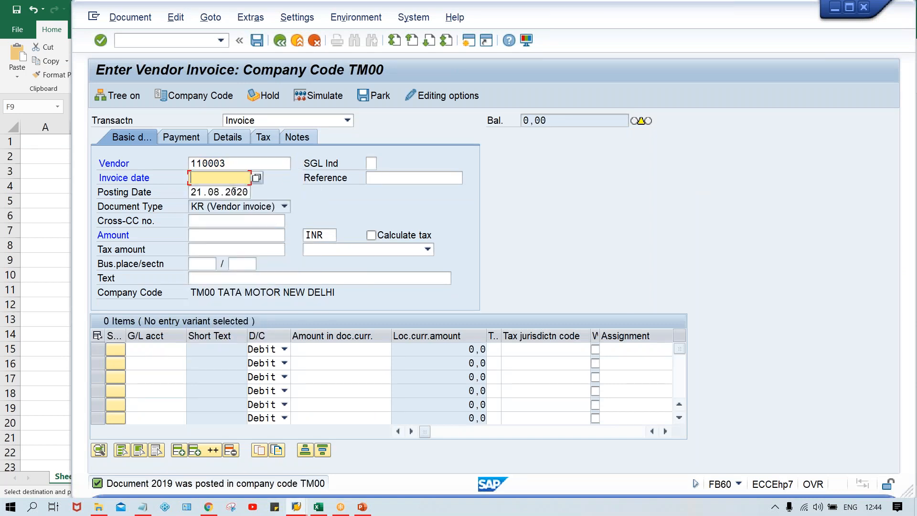
{"action": "key", "text": "ctrl+v"}
{"action": "key", "text": "Tab"}
{"action": "key", "text": "Tab"}
{"action": "key", "text": "ctrl+v"}
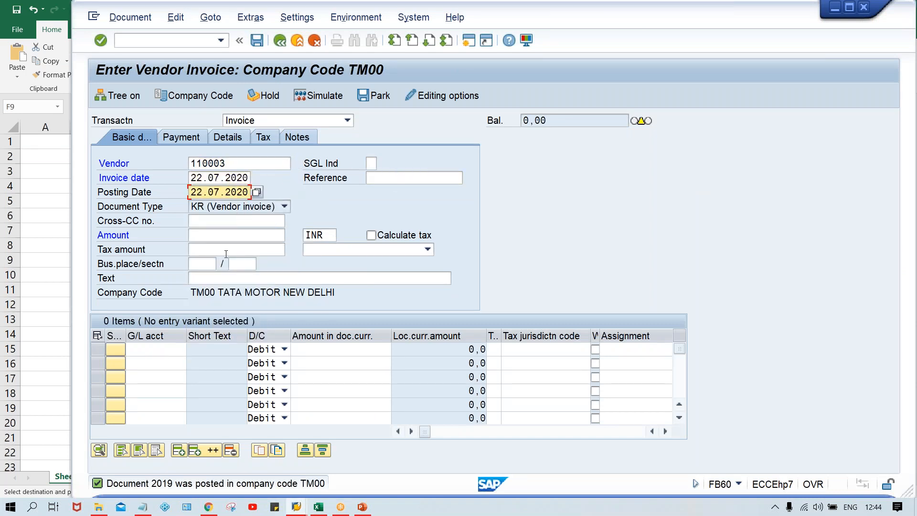
Step: Look up document 6's amount in the Excel sheet and set the SAP invoice amount to 1000
{"action": "left_click", "coordinate": [226, 237]}
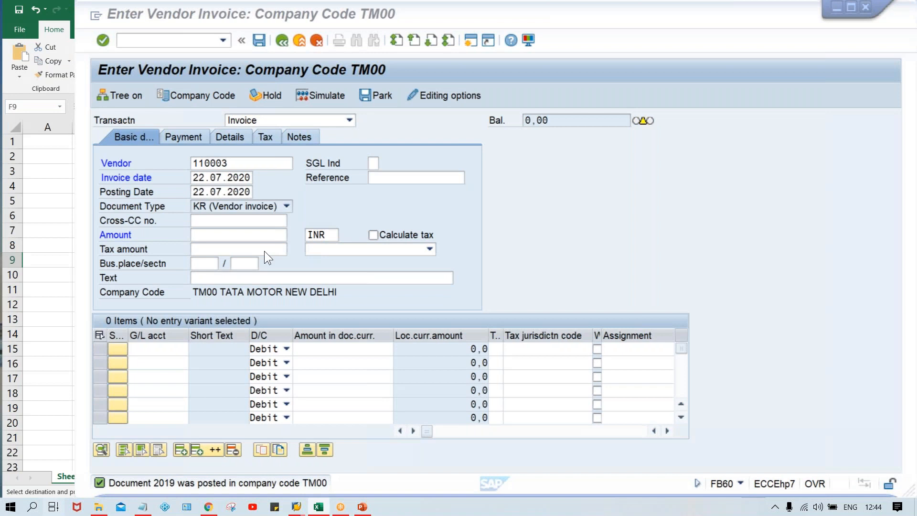
{"action": "key", "text": "alt+Tab"}
{"action": "left_click", "coordinate": [280, 261]}
{"action": "key", "text": "ctrl+c"}
{"action": "key", "text": "alt+Tab"}
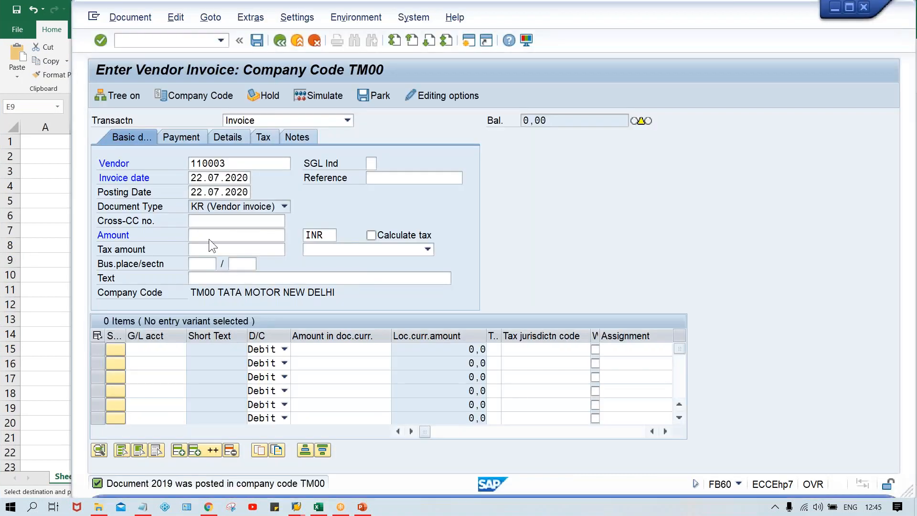
{"action": "type", "text": "1000"}
{"action": "key", "text": "ctrl+Tab"}
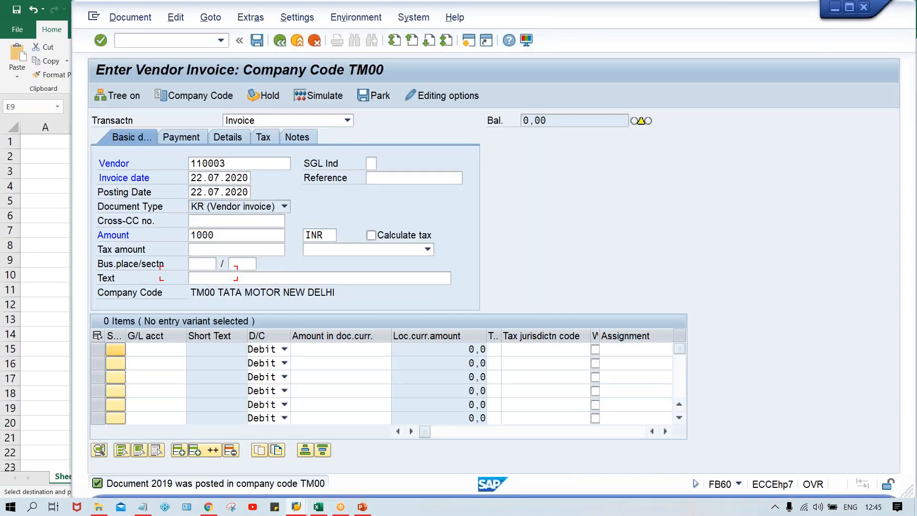
{"action": "key", "text": "Tab"}
Step: Add a debit line for G/L account 4000 with amount 1000 and post the invoice
{"action": "type", "text": "4"}
{"action": "key", "text": "Down"}
{"action": "key", "text": "Tab"}
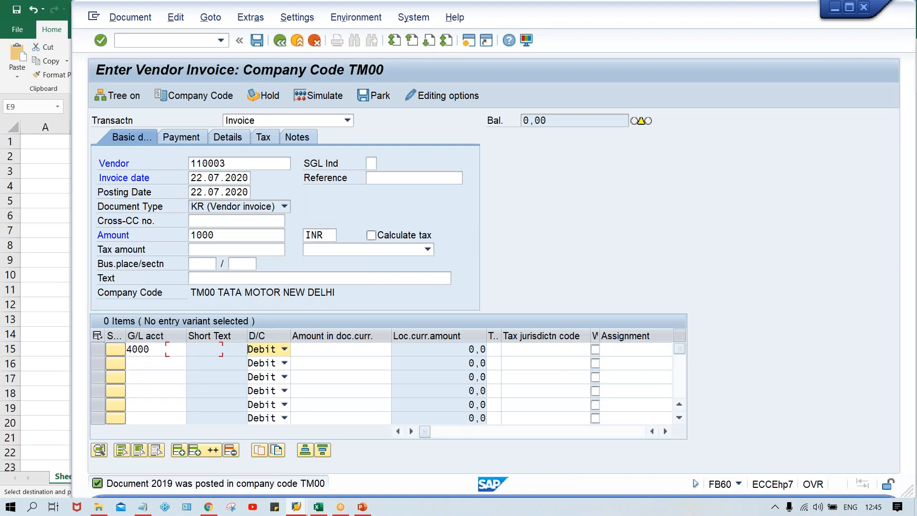
{"action": "key", "text": "Tab"}
{"action": "type", "text": "1000"}
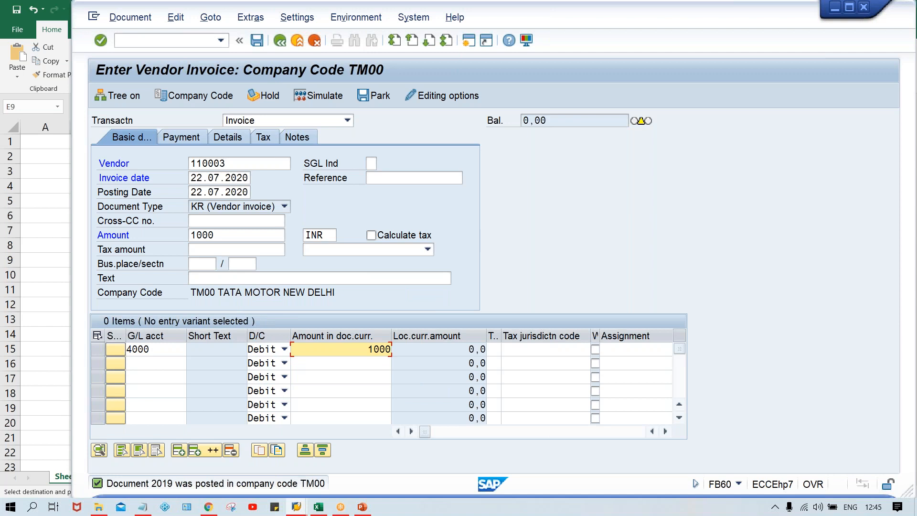
{"action": "key", "text": "Return"}
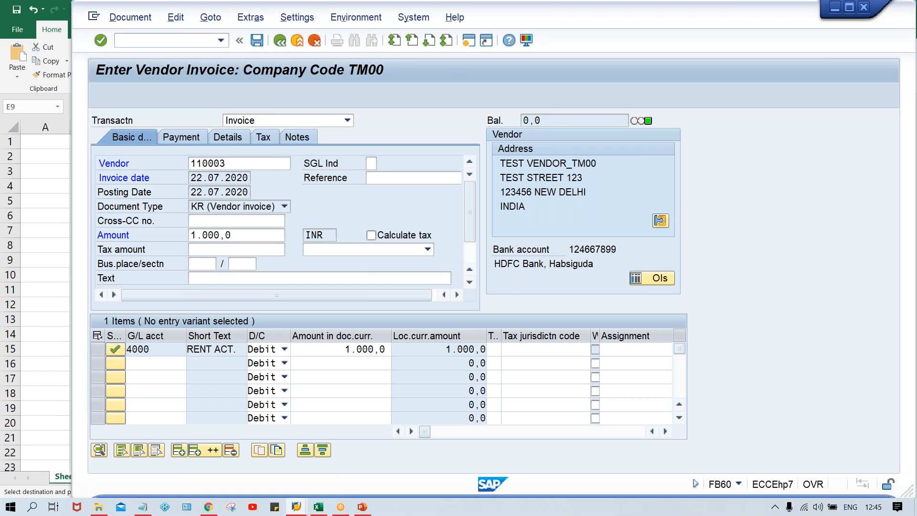
Step: Copy document 7's posting date 26.07.2020 from the Excel sheet and return to the invoice entry in SAP
{"action": "key", "text": "alt+Tab"}
{"action": "left_click", "coordinate": [336, 279]}
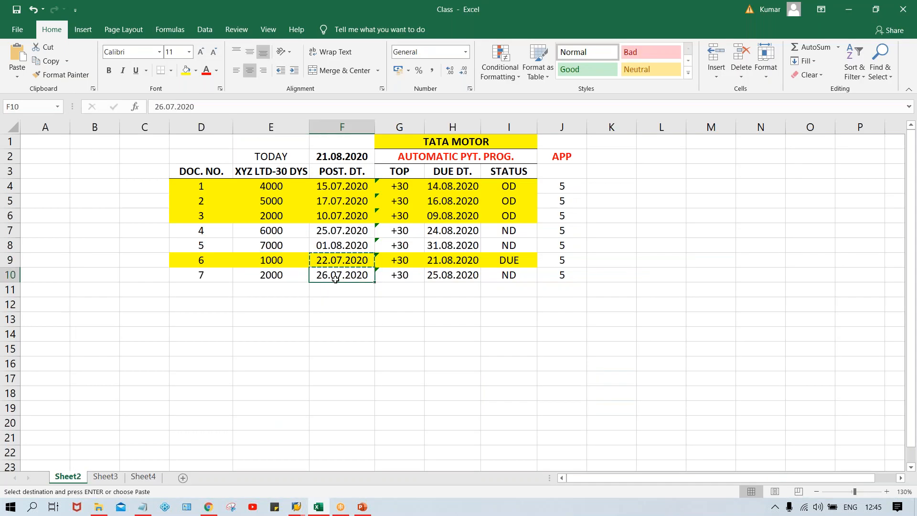
{"action": "key", "text": "ctrl+c"}
{"action": "left_click", "coordinate": [451, 276]}
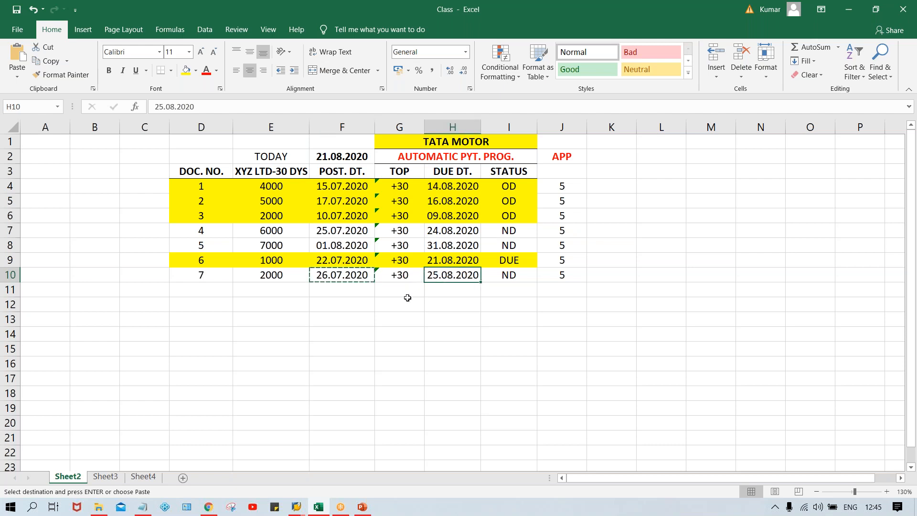
{"action": "key", "text": "alt+Tab"}
{"action": "left_click", "coordinate": [236, 165]}
{"action": "key", "text": "ctrl+v"}
{"action": "left_click", "coordinate": [246, 178]}
{"action": "left_click", "coordinate": [262, 174]}
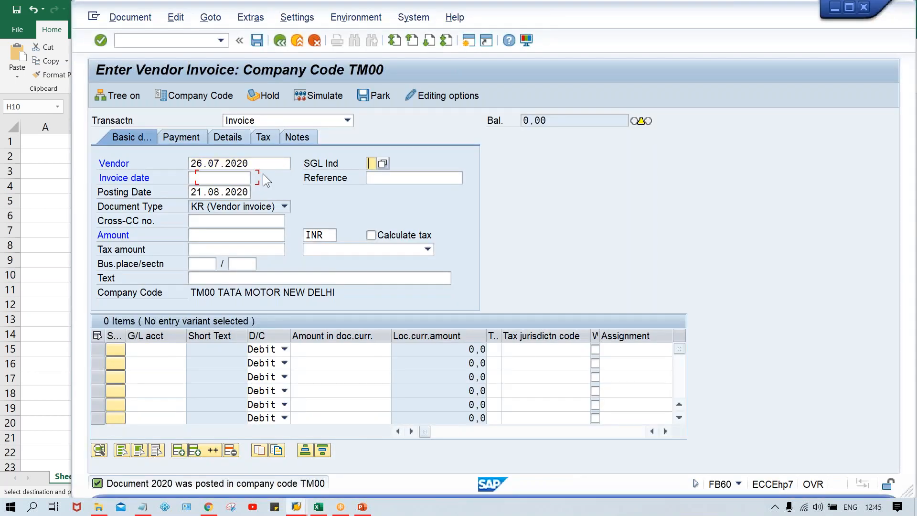
{"action": "key", "text": "shift+Tab"}
{"action": "key", "text": "ctrl+a"}
{"action": "key", "text": "BackSpace"}
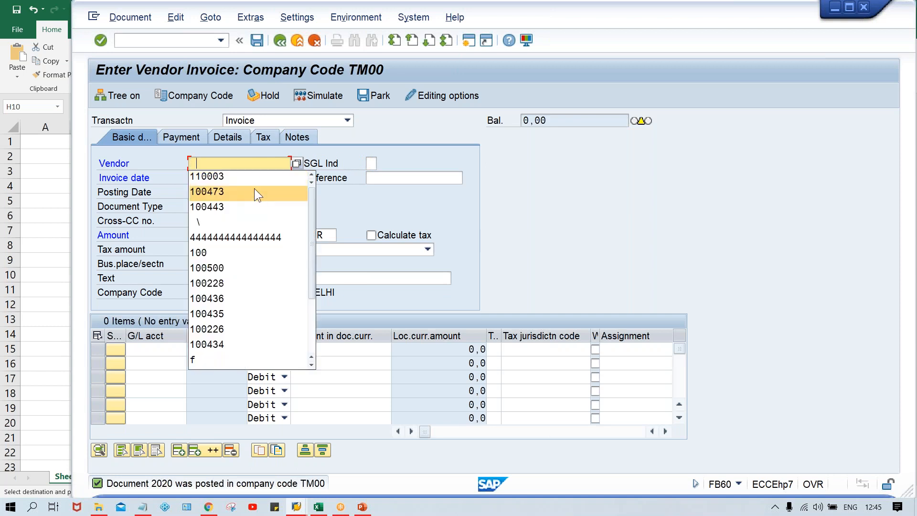
Step: Choose the test vendor for the new invoice and set both invoice date and posting date to 26.07.2020
{"action": "left_click", "coordinate": [248, 182]}
{"action": "left_click", "coordinate": [247, 180]}
{"action": "key", "text": "ctrl+v"}
{"action": "key", "text": "Tab"}
{"action": "double_click", "coordinate": [247, 192]}
{"action": "key", "text": "ctrl+v"}
Step: Set the invoice amount to 2000 and go to the G/L account field of the first line item
{"action": "left_click", "coordinate": [226, 236]}
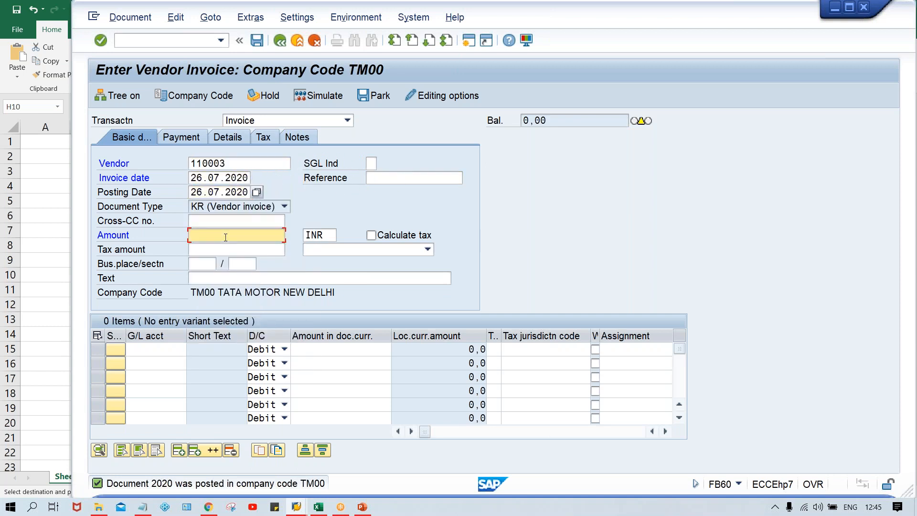
{"action": "type", "text": "2000"}
{"action": "key", "text": "ctrl+Tab"}
{"action": "key", "text": "Tab"}
Step: Add a debit line for G/L account 4000 with amount 2000 and post the invoice
{"action": "type", "text": "4000"}
{"action": "key", "text": "Tab"}
{"action": "key", "text": "Tab"}
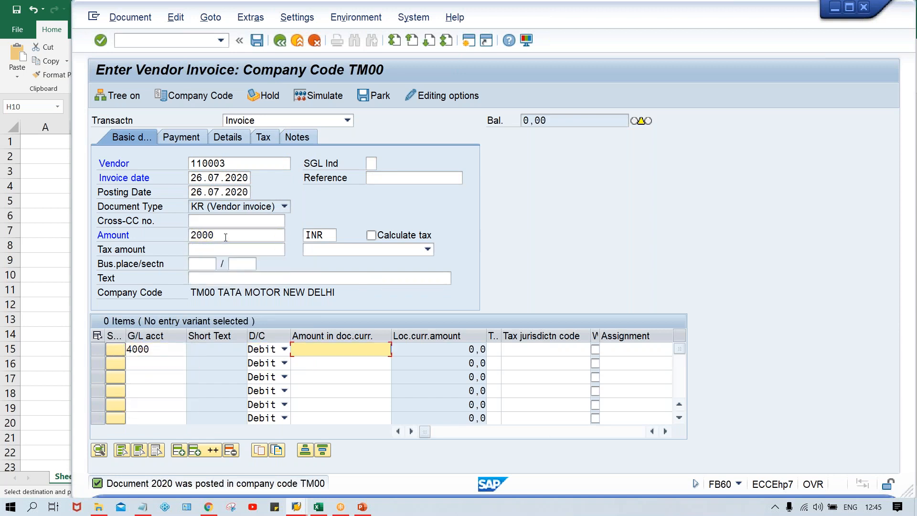
{"action": "type", "text": "2000"}
{"action": "key", "text": "Return"}
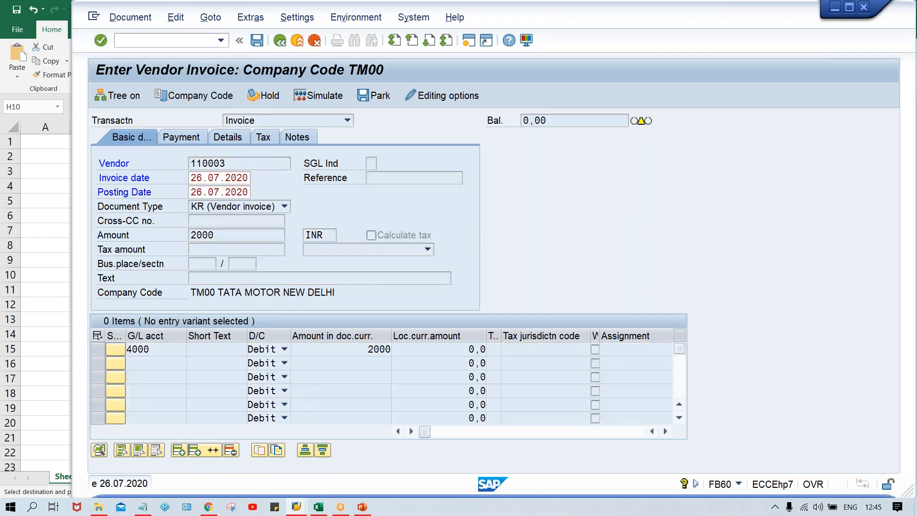
{"action": "key", "text": "ctrl+s"}
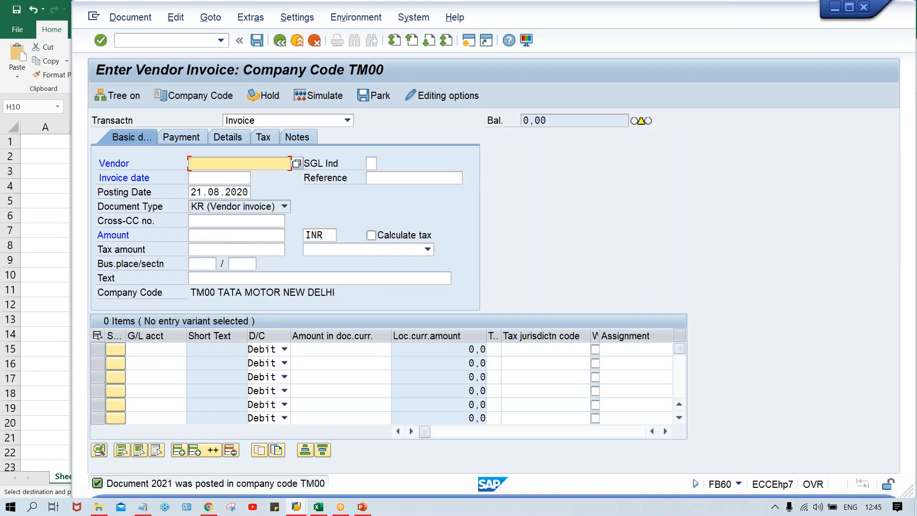
Step: Switch to the Excel sheet and review the amounts of the overdue and due invoices, documents 1, 2, 3 and 6
{"action": "key", "text": "alt+Tab"}
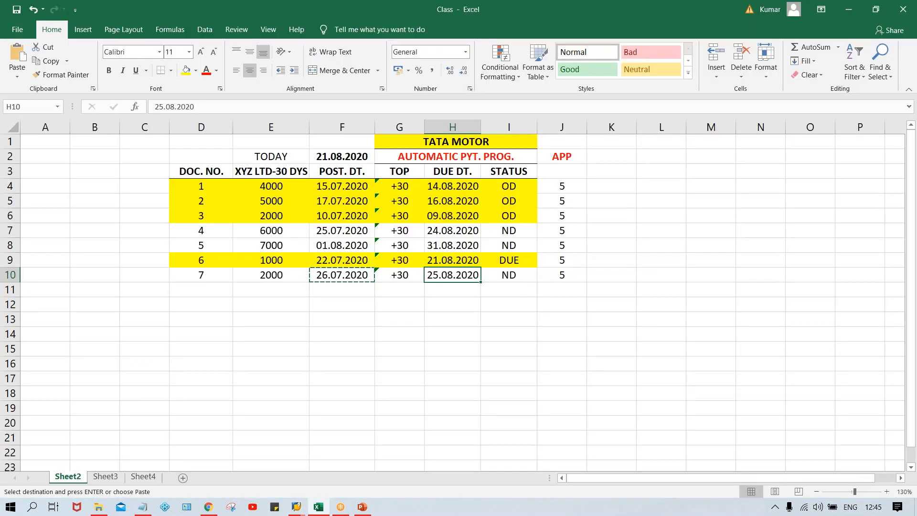
{"action": "left_click", "coordinate": [340, 330]}
{"action": "left_click", "coordinate": [341, 307]}
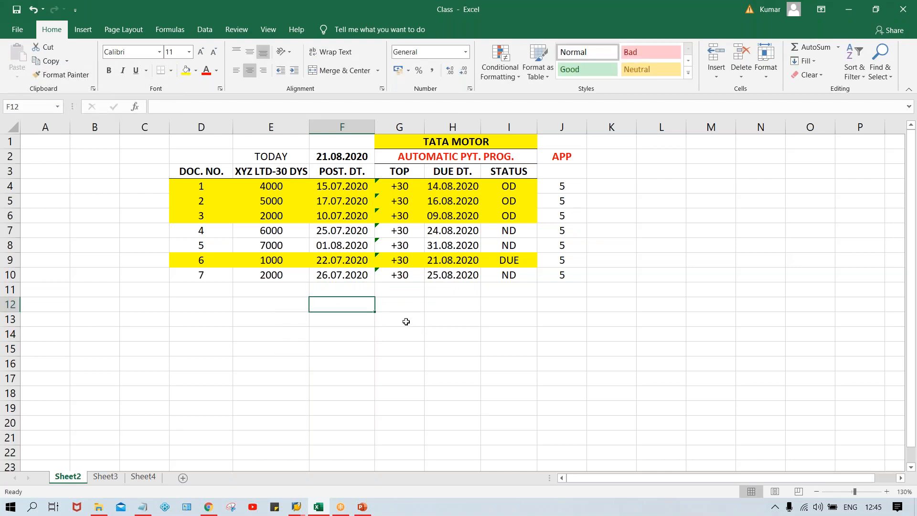
{"action": "left_click", "coordinate": [267, 191]}
{"action": "left_click", "coordinate": [270, 206]}
{"action": "left_click", "coordinate": [271, 218]}
{"action": "left_click", "coordinate": [275, 260]}
{"action": "left_click_drag", "start_coordinate": [280, 189], "coordinate": [278, 217]}
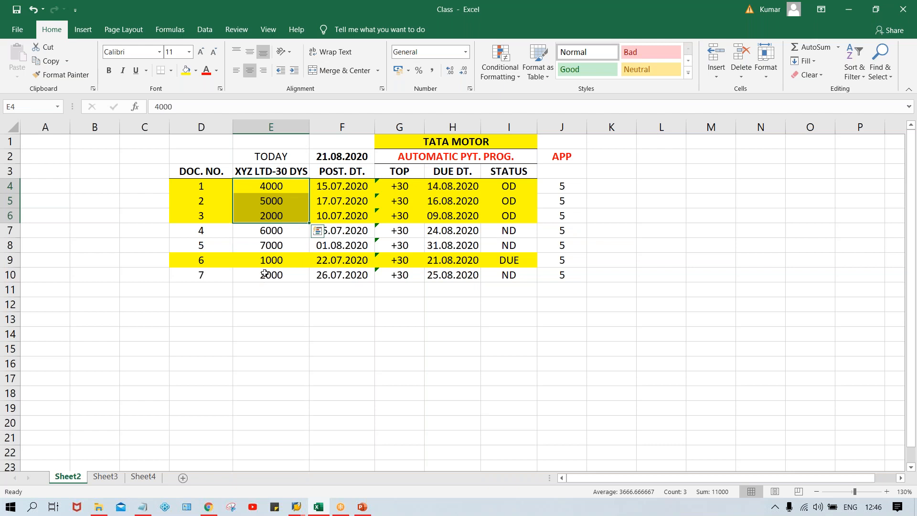
Step: Enter 12000 in cell E12 below the invoice amounts as the total of the highlighted invoices
{"action": "left_click", "coordinate": [259, 292]}
{"action": "left_click", "coordinate": [260, 303]}
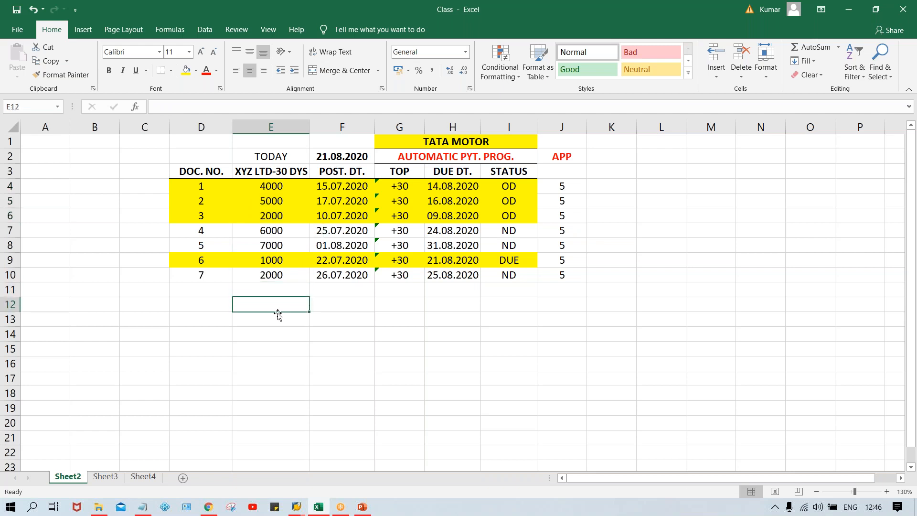
{"action": "type", "text": "12000"}
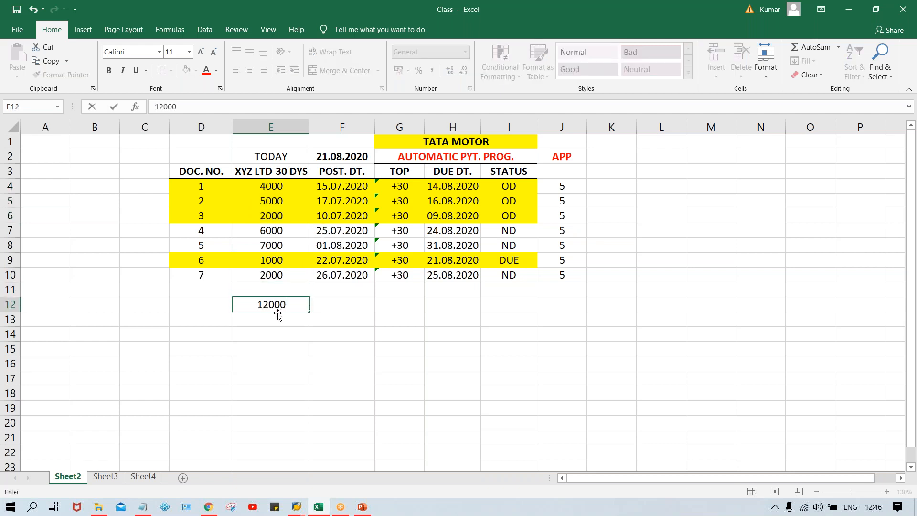
{"action": "key", "text": "Return"}
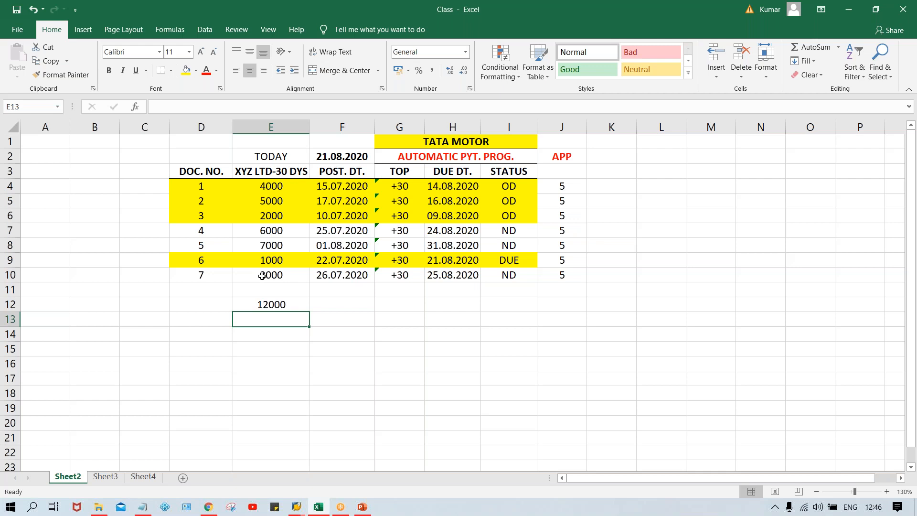
Step: Enter 1000 in cell E11, directly below document 7's amount
{"action": "left_click", "coordinate": [271, 260]}
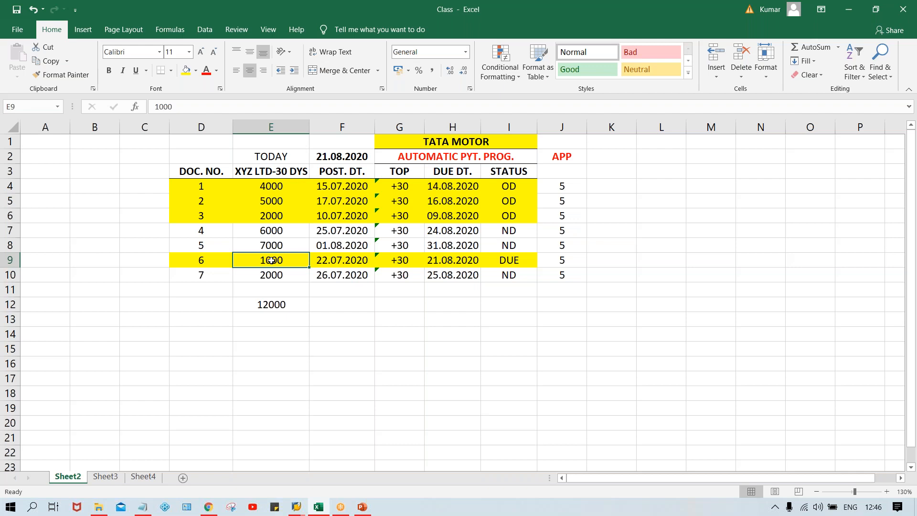
{"action": "left_click", "coordinate": [268, 291]}
{"action": "type", "text": "1000"}
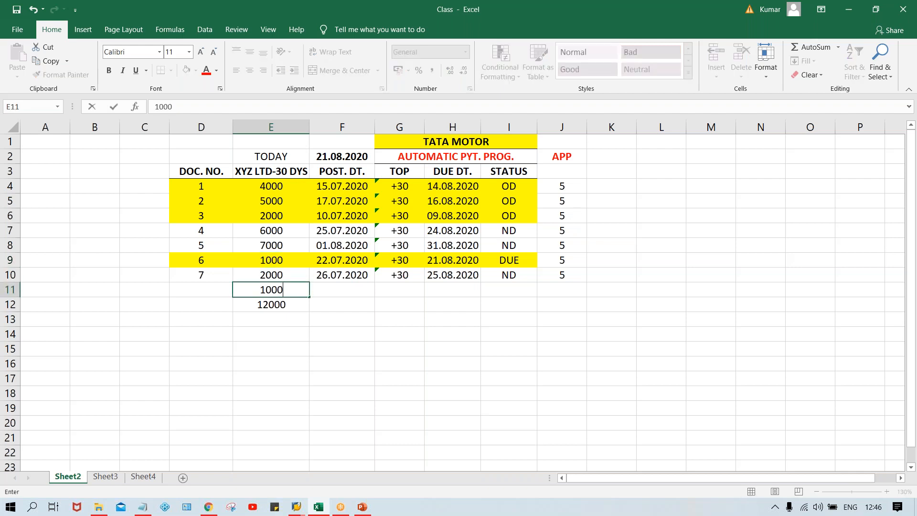
{"action": "key", "text": "Return"}
{"action": "left_click", "coordinate": [319, 290]}
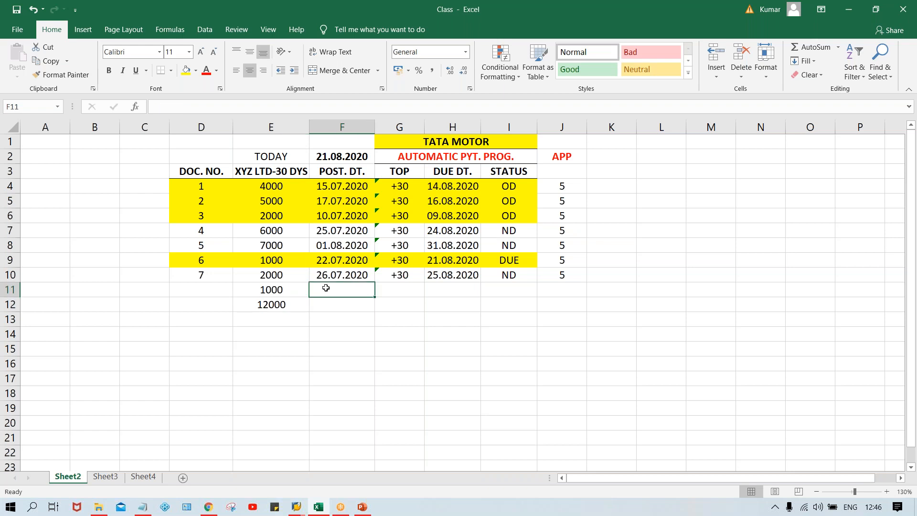
{"action": "type", "text": "ND"}
{"action": "key", "text": "Return"}
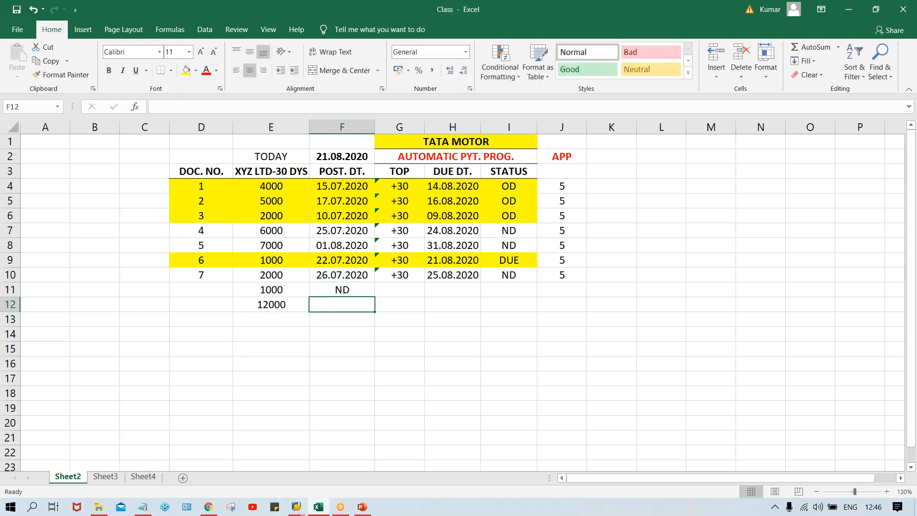
{"action": "left_click", "coordinate": [348, 288]}
{"action": "key", "text": "Delete"}
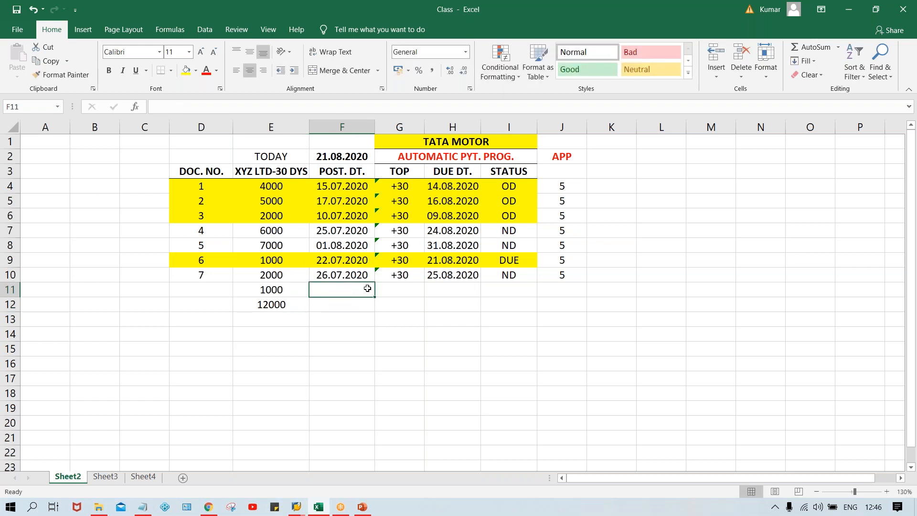
Step: Mark the added 1000 row as ND in the STATUS column, cell I11
{"action": "left_click", "coordinate": [500, 289]}
{"action": "type", "text": "ND"}
{"action": "key", "text": "Return"}
{"action": "left_click", "coordinate": [494, 395]}
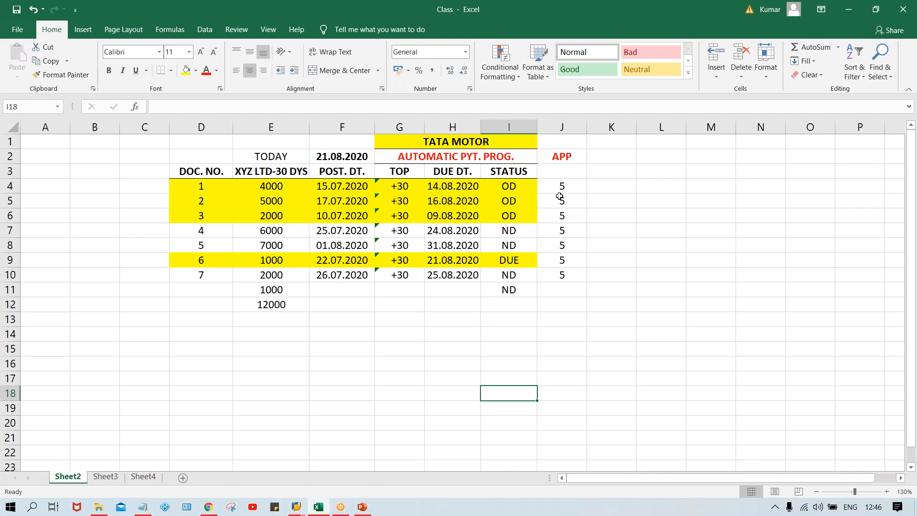
Step: Clear the values of 5 under the APP heading for all seven documents
{"action": "left_click_drag", "start_coordinate": [560, 173], "coordinate": [570, 253]}
{"action": "key", "text": "Delete"}
{"action": "left_click", "coordinate": [337, 398]}
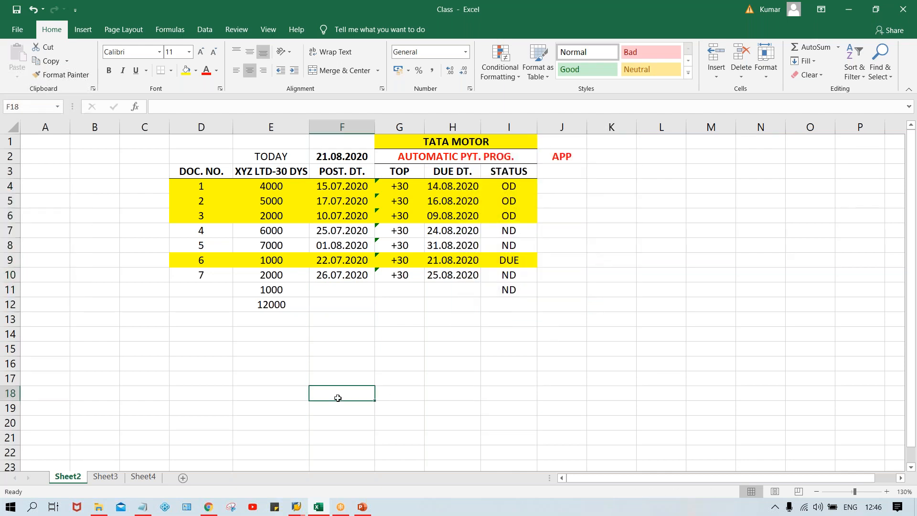
Step: Highlight the 12000 amount in cell E12 with a yellow fill
{"action": "left_click", "coordinate": [262, 307]}
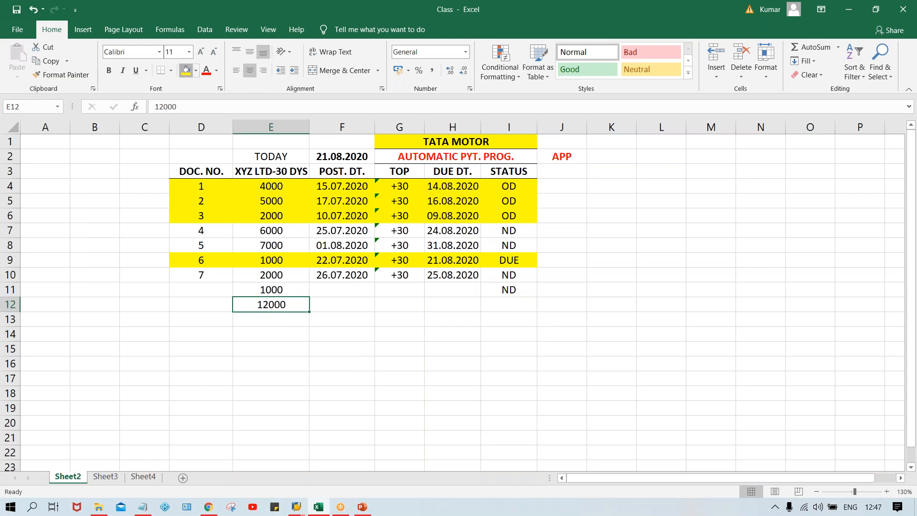
{"action": "left_click", "coordinate": [186, 71]}
{"action": "left_click", "coordinate": [420, 320]}
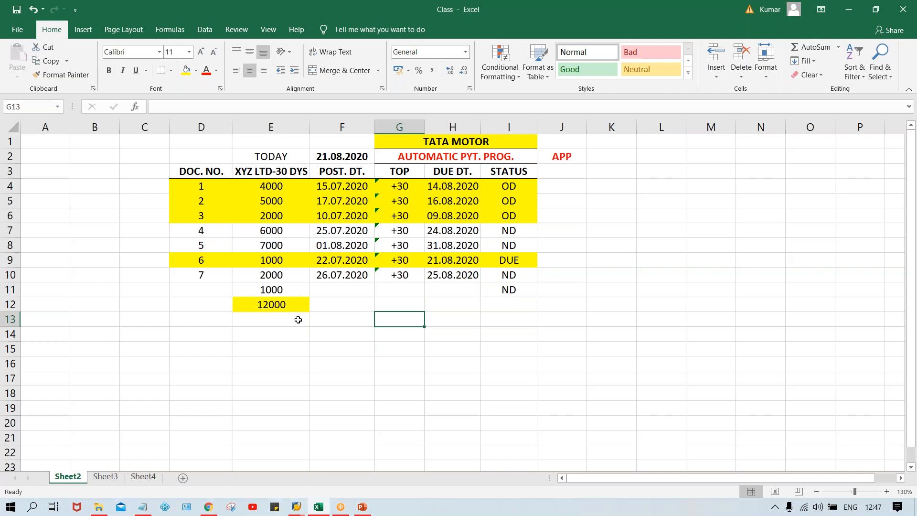
{"action": "left_click", "coordinate": [272, 304]}
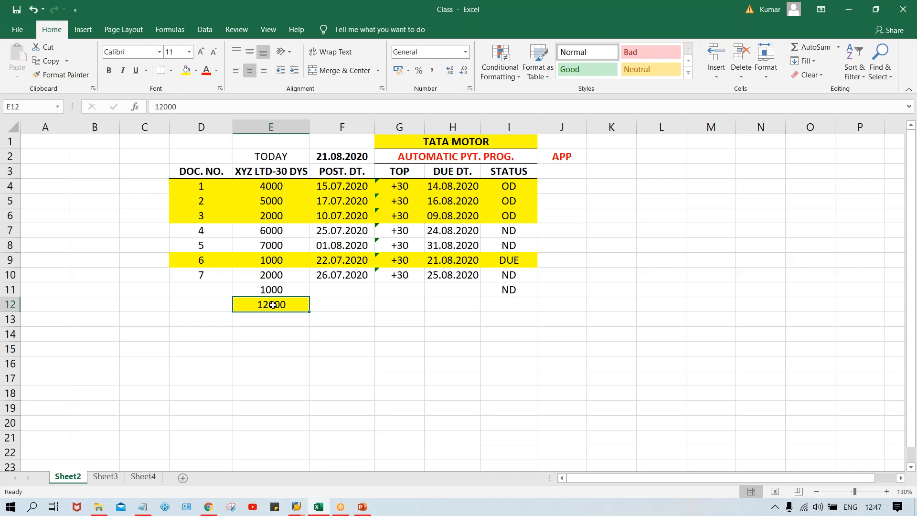
{"action": "left_click", "coordinate": [344, 318]}
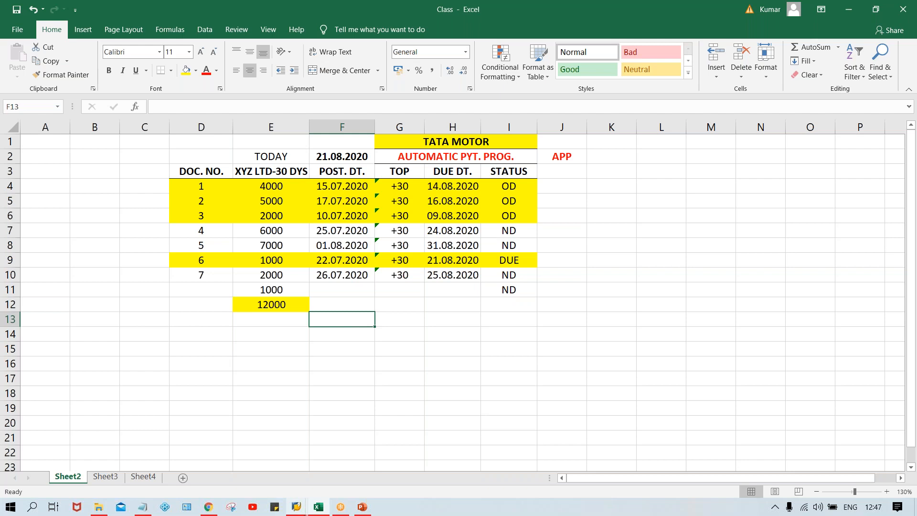
Step: Switch to the SAP Easy Access session and start transaction F110 for automatic payments
{"action": "mouse_move", "coordinate": [296, 506]}
{"action": "mouse_move", "coordinate": [449, 481]}
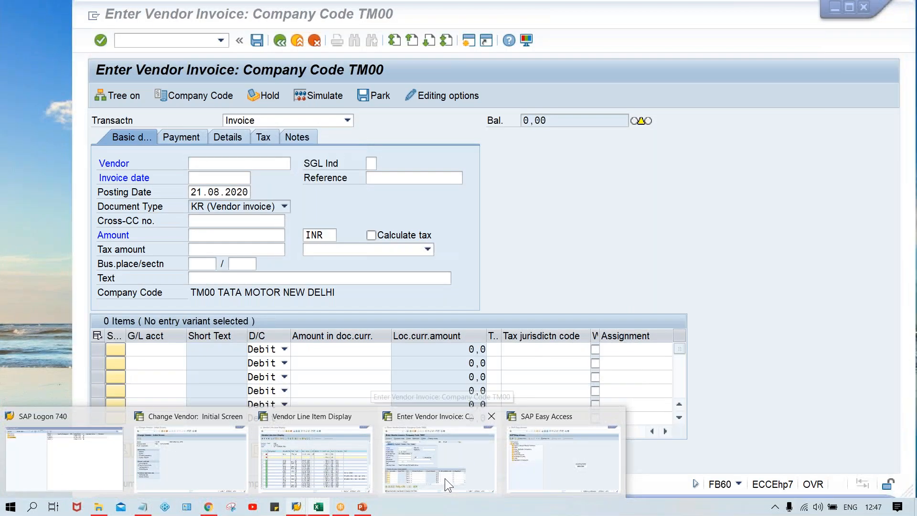
{"action": "left_click", "coordinate": [533, 470]}
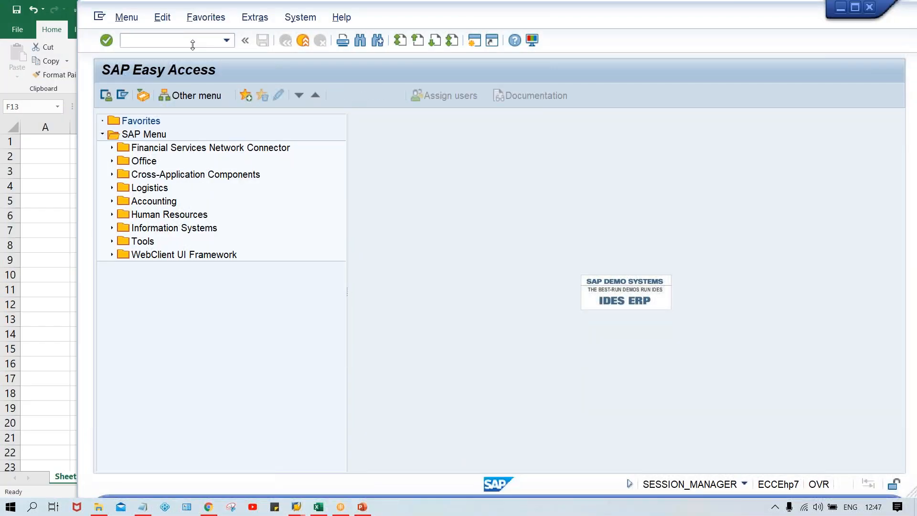
{"action": "type", "text": "F110"}
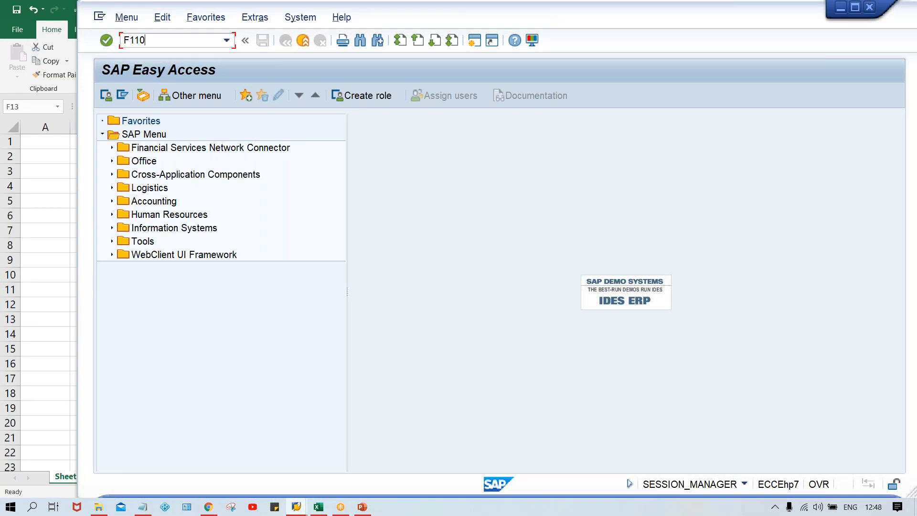
{"action": "key", "text": "Return"}
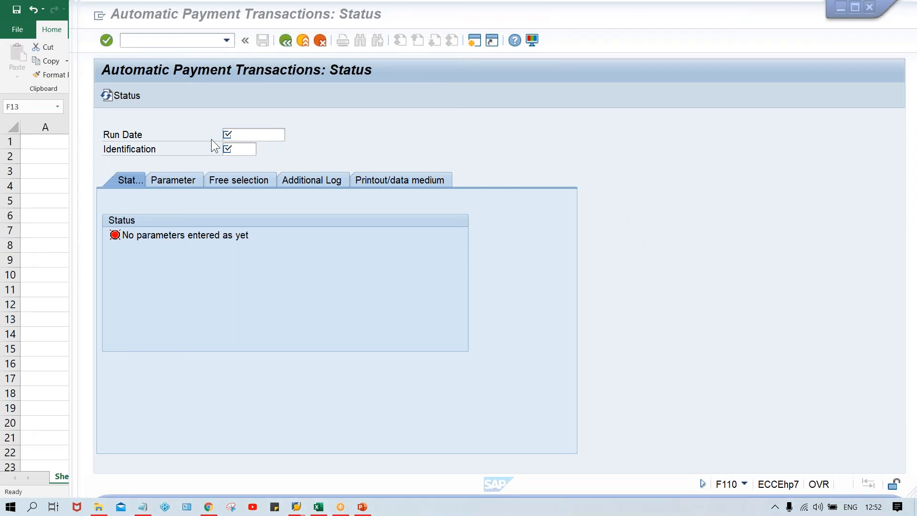
Step: Set the payment run date to 21.08.2020 and the identification to TM00A
{"action": "left_click", "coordinate": [230, 134]}
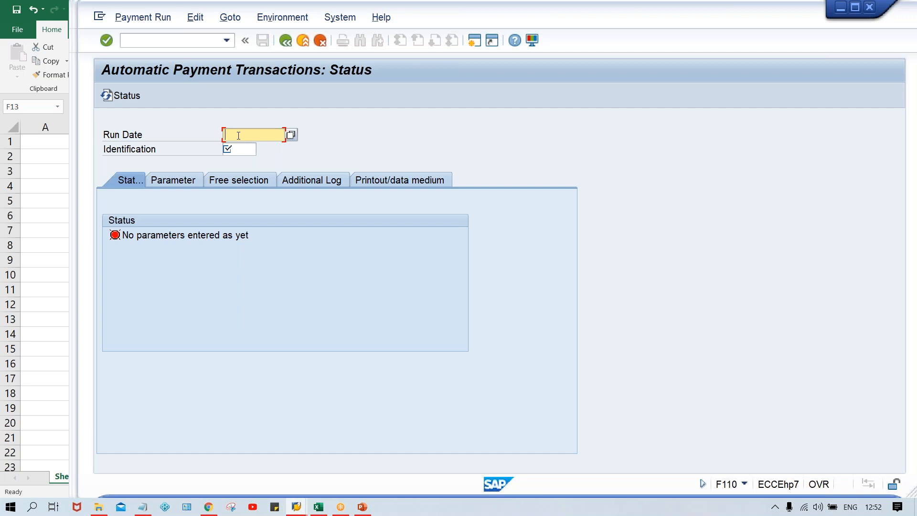
{"action": "type", "text": "21.08.2020"}
{"action": "left_click", "coordinate": [248, 151]}
{"action": "type", "text": "TM"}
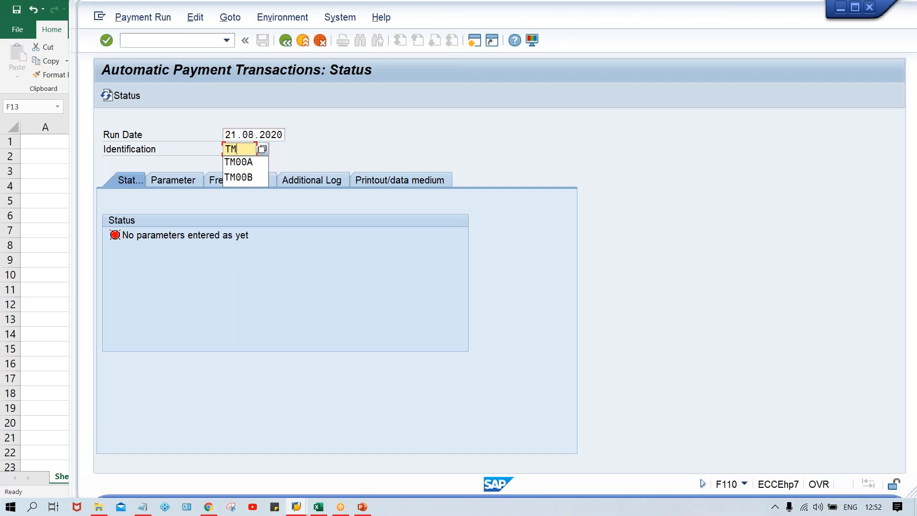
{"action": "type", "text": "00A"}
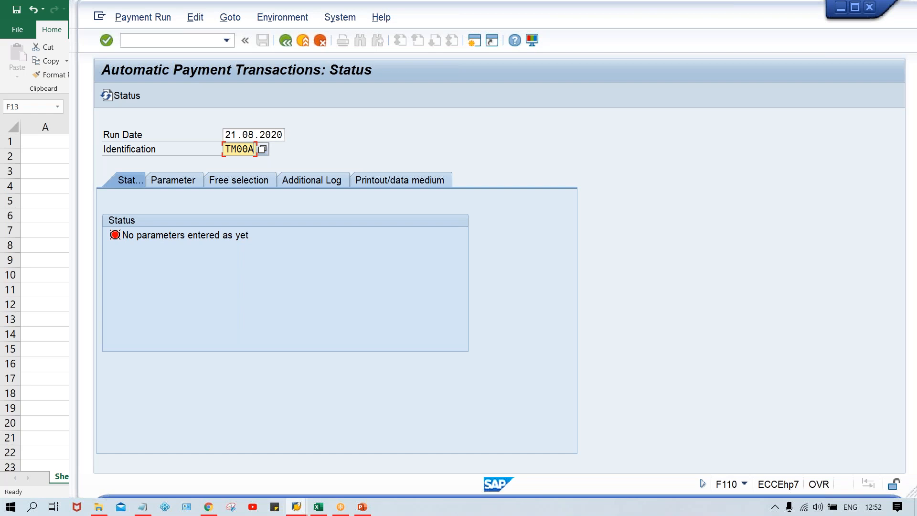
Step: In the run's parameters, add company code TM00 with payment method T to the payments control
{"action": "left_click", "coordinate": [185, 182]}
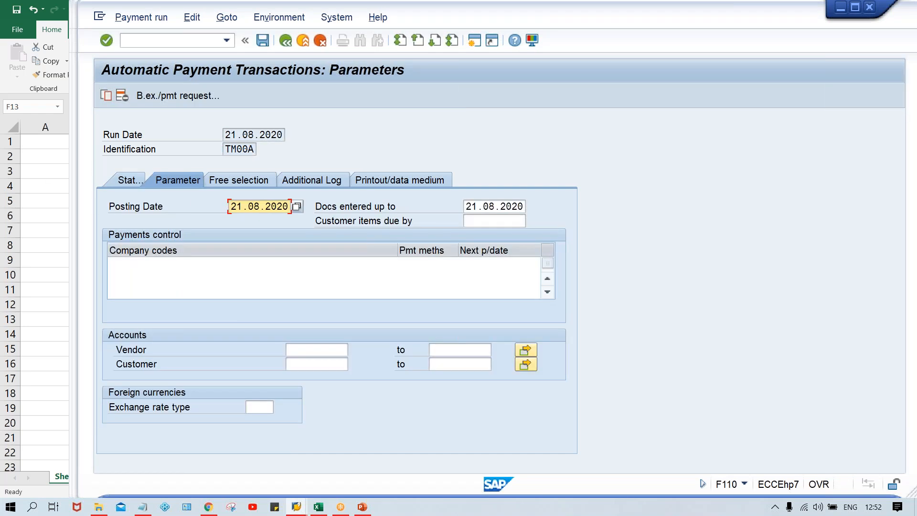
{"action": "left_click", "coordinate": [152, 264]}
{"action": "type", "text": "T"}
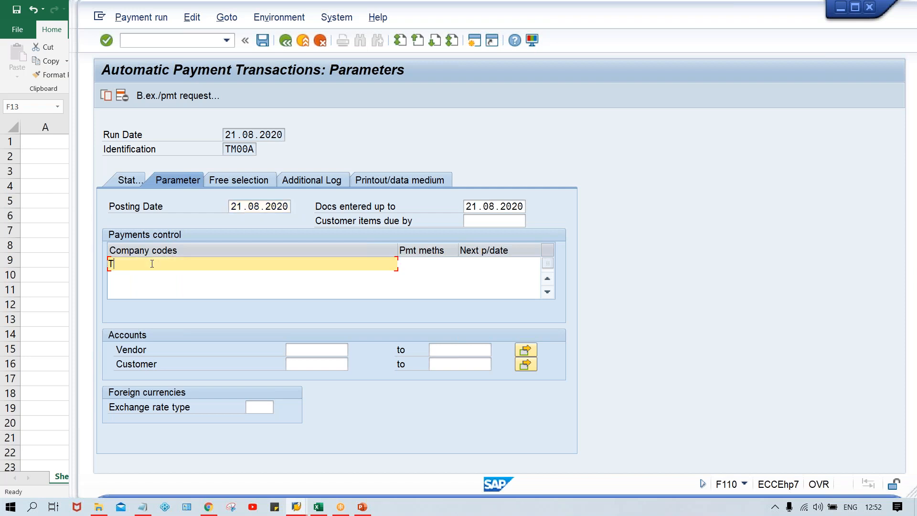
{"action": "type", "text": "M00"}
{"action": "key", "text": "Tab"}
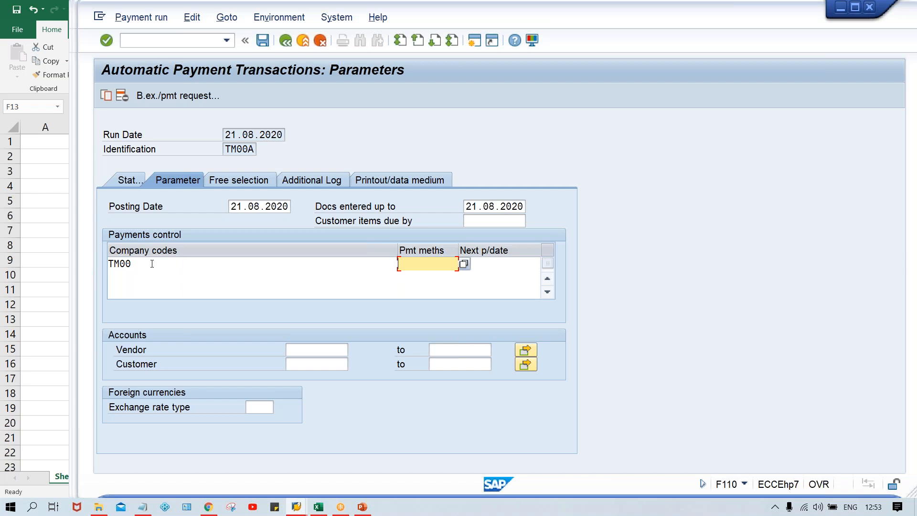
{"action": "type", "text": "T"}
{"action": "key", "text": "Tab"}
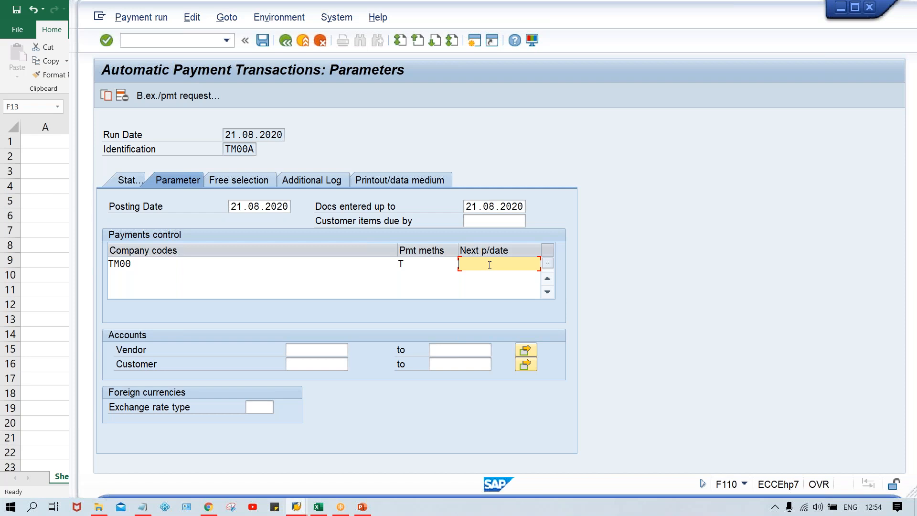
Step: Set the next payment date for company code TM00 to 23.08.2020
{"action": "type", "text": "22"}
{"action": "key", "text": "BackSpace"}
{"action": "type", "text": "3"}
{"action": "type", "text": "08.2020"}
{"action": "left_click", "coordinate": [298, 351]}
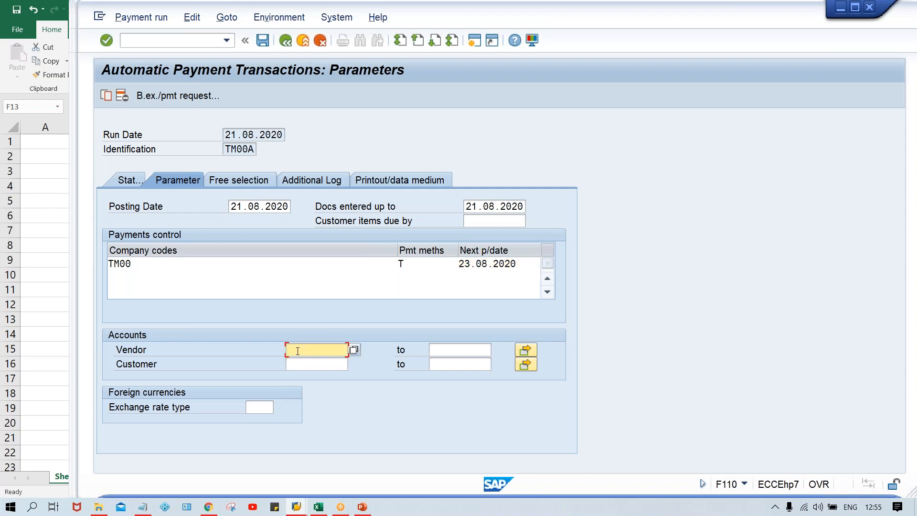
{"action": "left_click", "coordinate": [298, 351]}
{"action": "key", "text": "Down"}
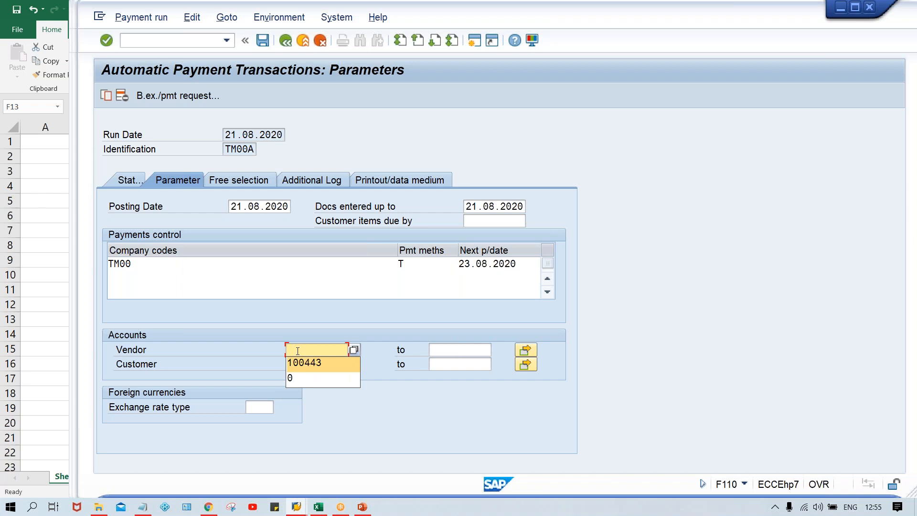
{"action": "key", "text": "Return"}
{"action": "key", "text": "BackSpace"}
{"action": "key", "text": "BackSpace"}
{"action": "key", "text": "BackSpace"}
{"action": "type", "text": "000"}
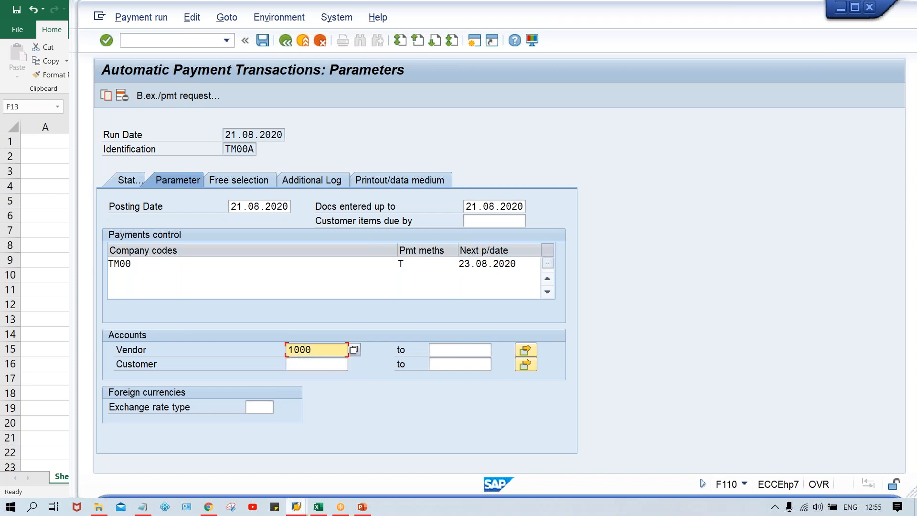
Step: Look up the test vendor's account number in the vendor line item display, enter it as the payment run's starting vendor account and copy it
{"action": "mouse_move", "coordinate": [296, 506]}
{"action": "left_click", "coordinate": [282, 462]}
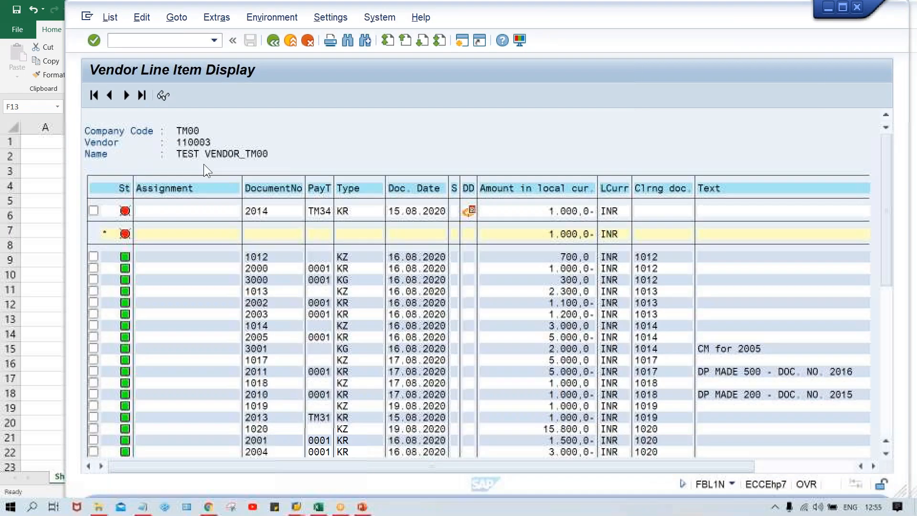
{"action": "left_click", "coordinate": [296, 506]}
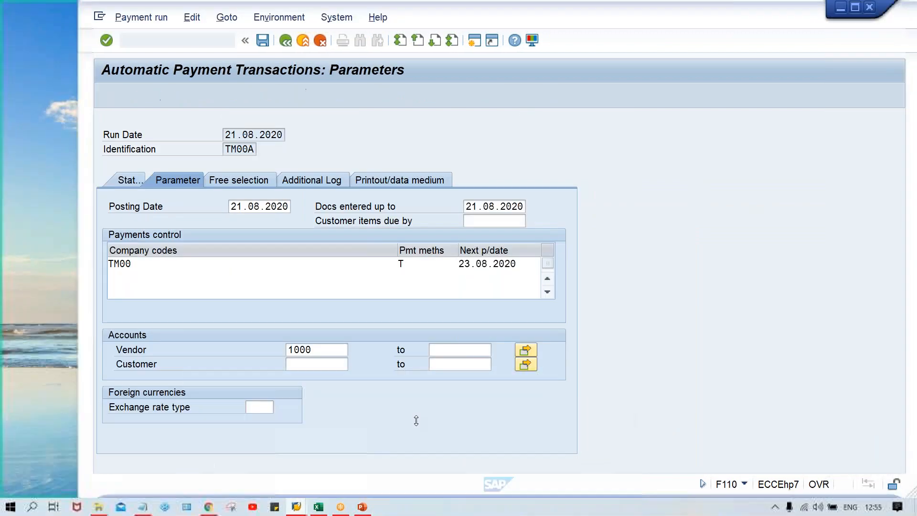
{"action": "left_click", "coordinate": [564, 458]}
{"action": "left_click", "coordinate": [321, 355]}
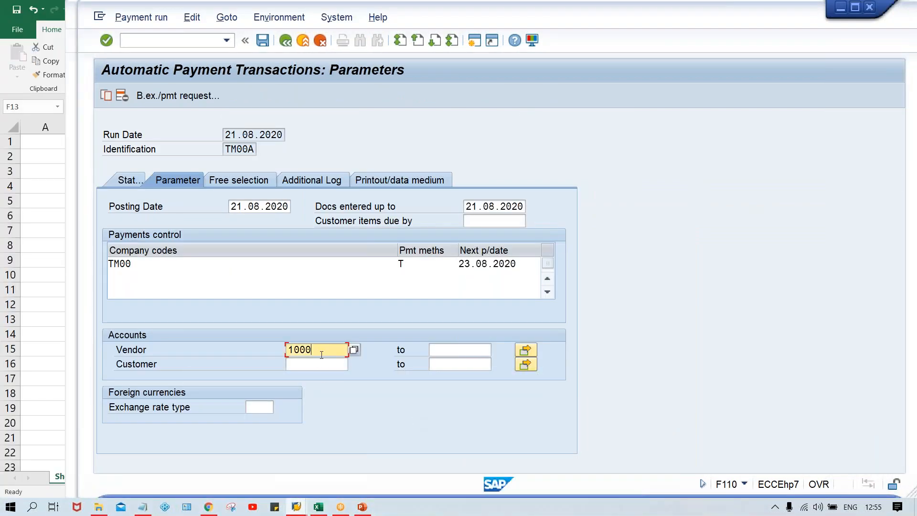
{"action": "key", "text": "BackSpace"}
{"action": "key", "text": "BackSpace"}
{"action": "key", "text": "BackSpace"}
{"action": "type", "text": "10003"}
{"action": "double_click", "coordinate": [322, 354]}
{"action": "key", "text": "ctrl+c"}
Step: Replace the single vendor account with a vendor range from 0 to ZZZZZZZZZZ
{"action": "type", "text": "0"}
{"action": "key", "text": "Tab"}
{"action": "type", "text": "ZZZZ"}
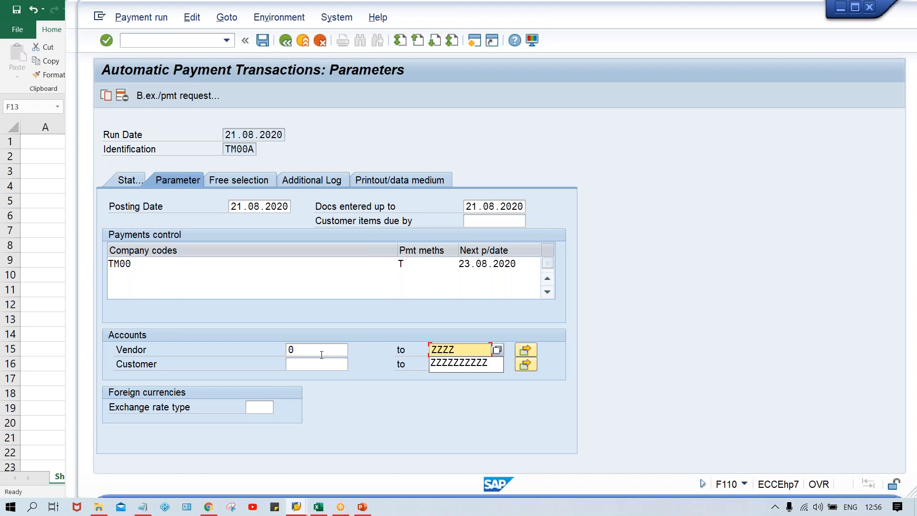
{"action": "key", "text": "Down"}
{"action": "key", "text": "Return"}
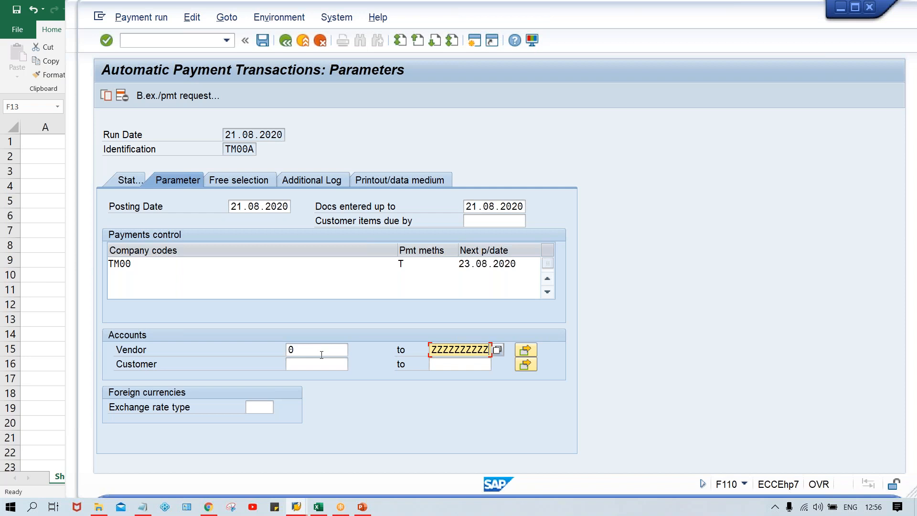
Step: Clear the vendor range's upper limit and restore the copied vendor account number as the run's starting vendor
{"action": "key", "text": "shift+Home"}
{"action": "key", "text": "BackSpace"}
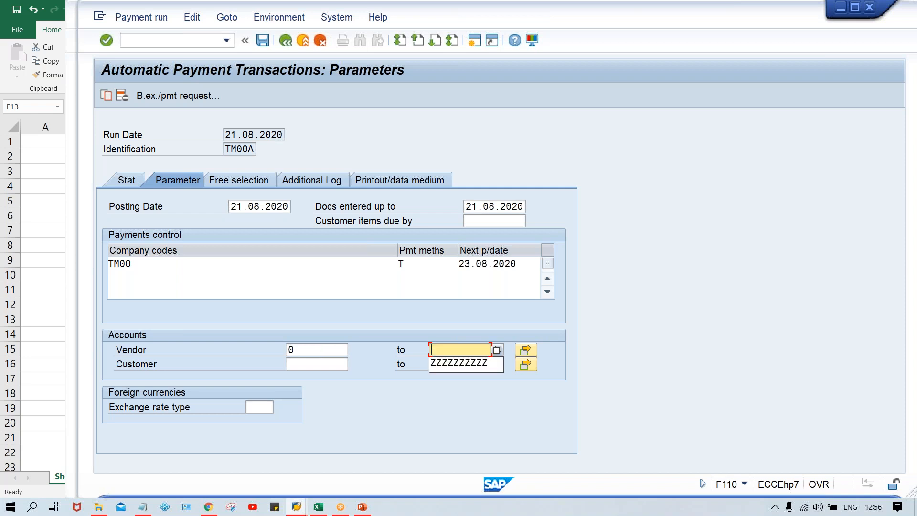
{"action": "key", "text": "shift+Tab"}
{"action": "key", "text": "BackSpace"}
{"action": "key", "text": "ctrl+v"}
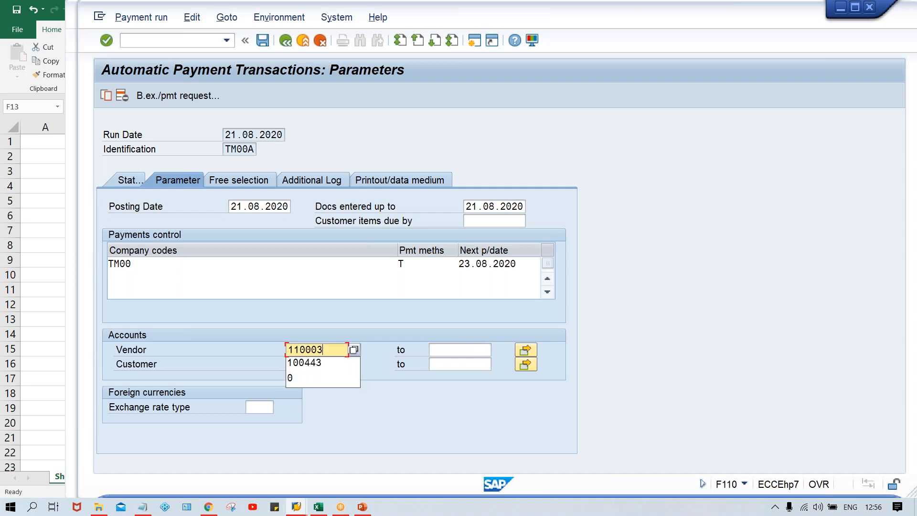
{"action": "left_click", "coordinate": [434, 118]}
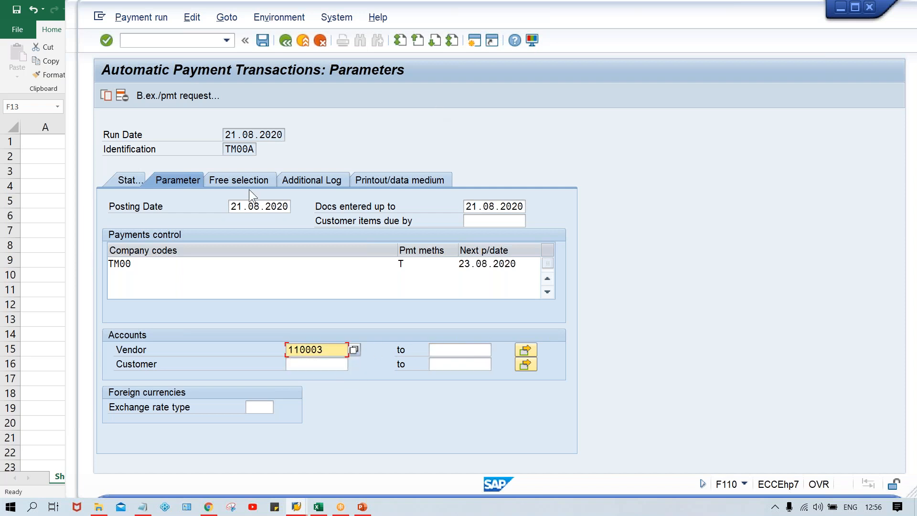
Step: Open the run's free selection and review the overdue documents 1 to 3 and the due document 6 in the Excel sheet
{"action": "left_click", "coordinate": [244, 179]}
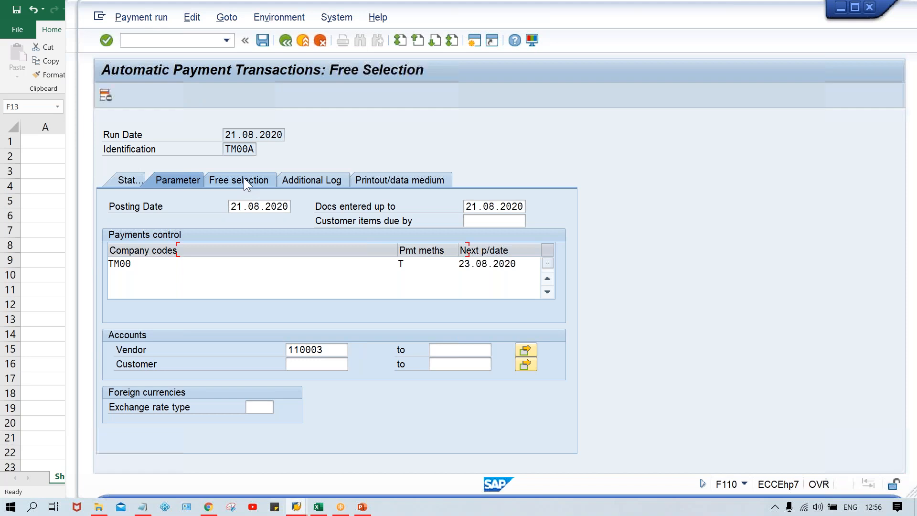
{"action": "left_click", "coordinate": [211, 237]}
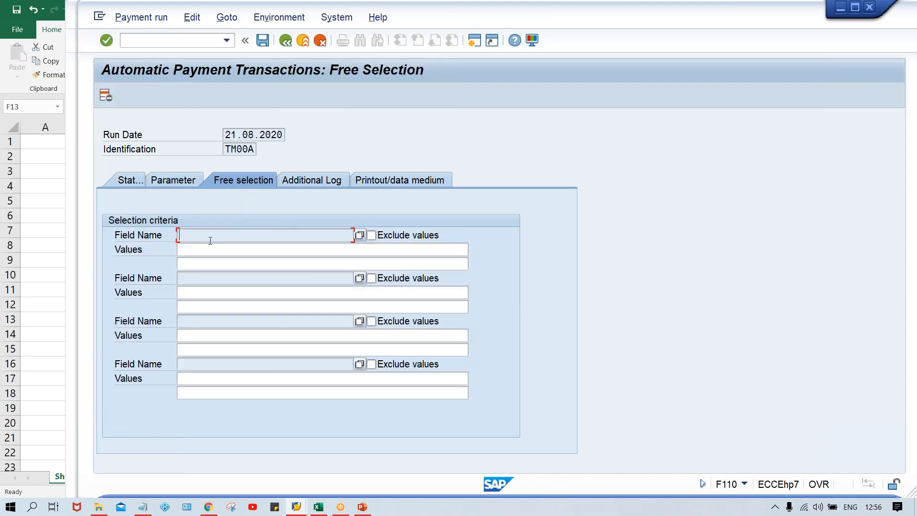
{"action": "left_click", "coordinate": [319, 507]}
{"action": "left_click", "coordinate": [599, 214]}
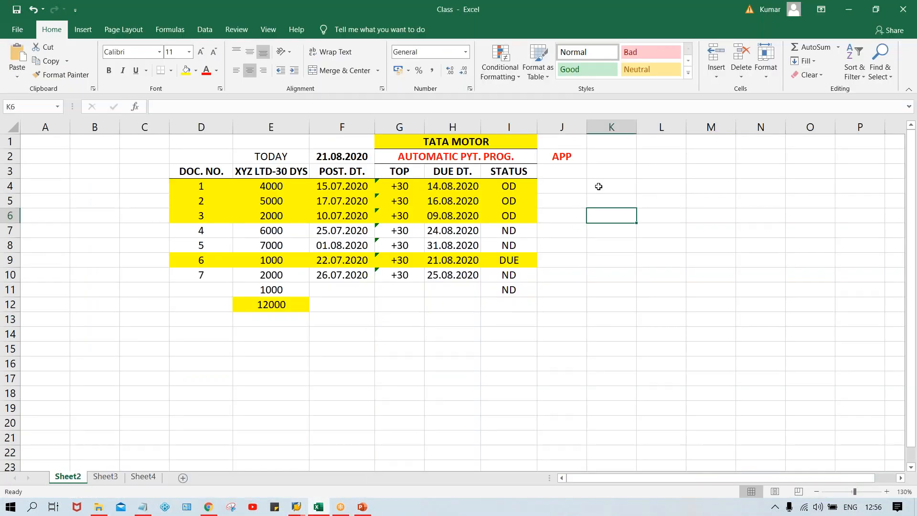
{"action": "left_click", "coordinate": [599, 186]}
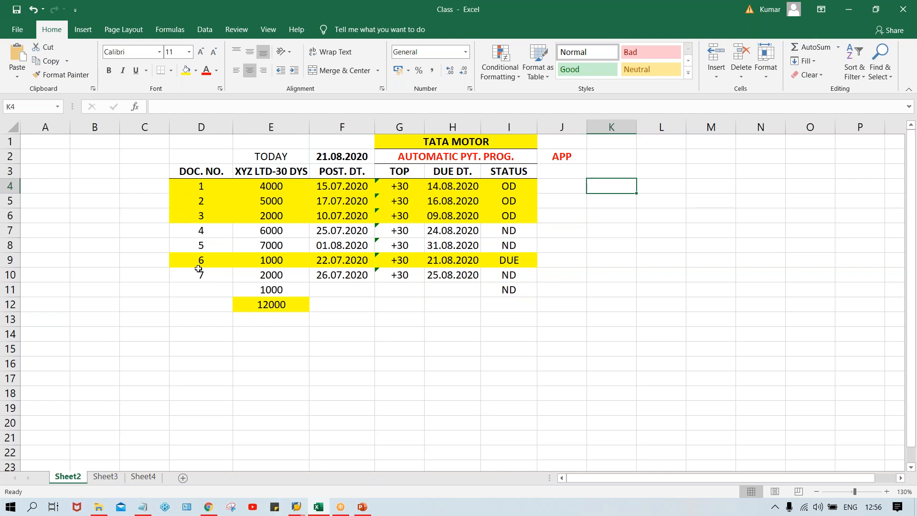
{"action": "left_click", "coordinate": [197, 202]}
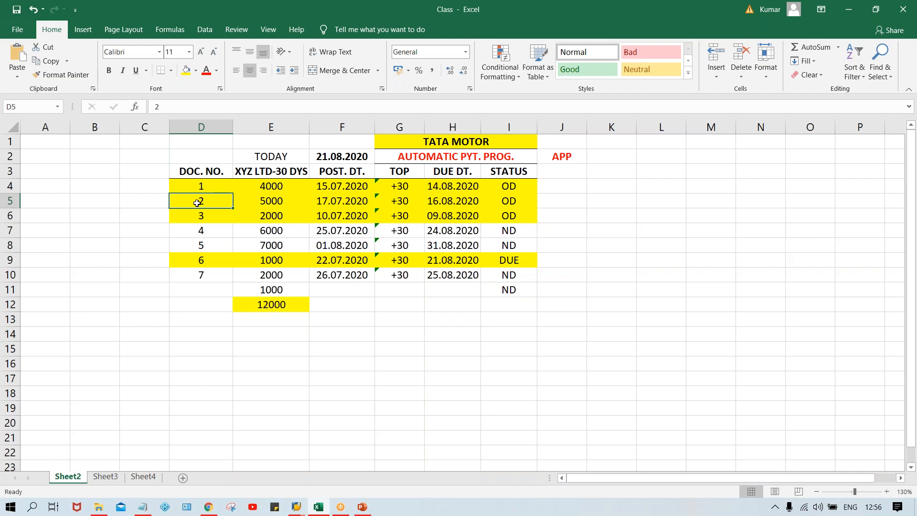
{"action": "left_click", "coordinate": [215, 184]}
{"action": "left_click", "coordinate": [205, 220]}
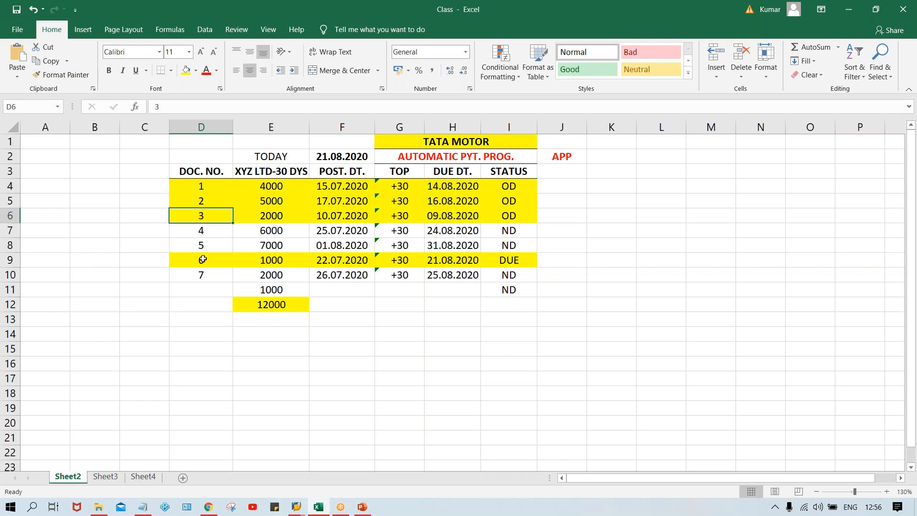
{"action": "left_click", "coordinate": [203, 258]}
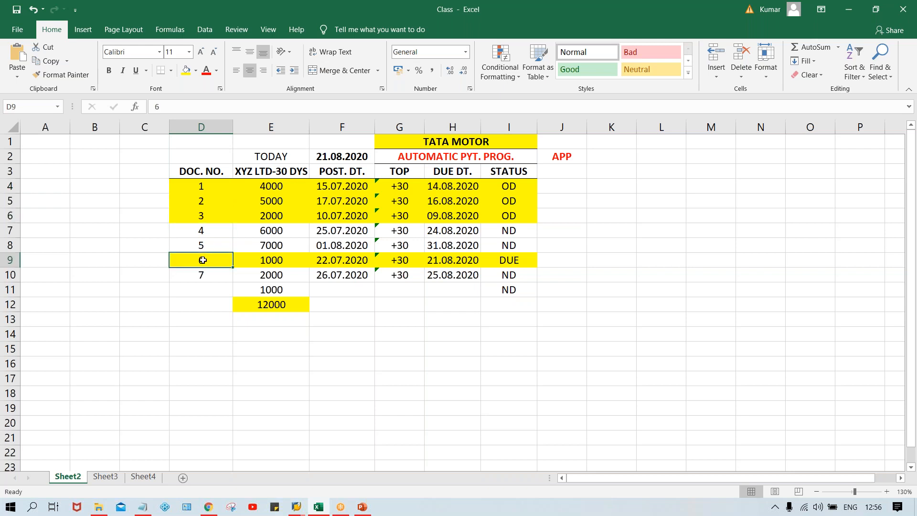
{"action": "left_click", "coordinate": [204, 203]}
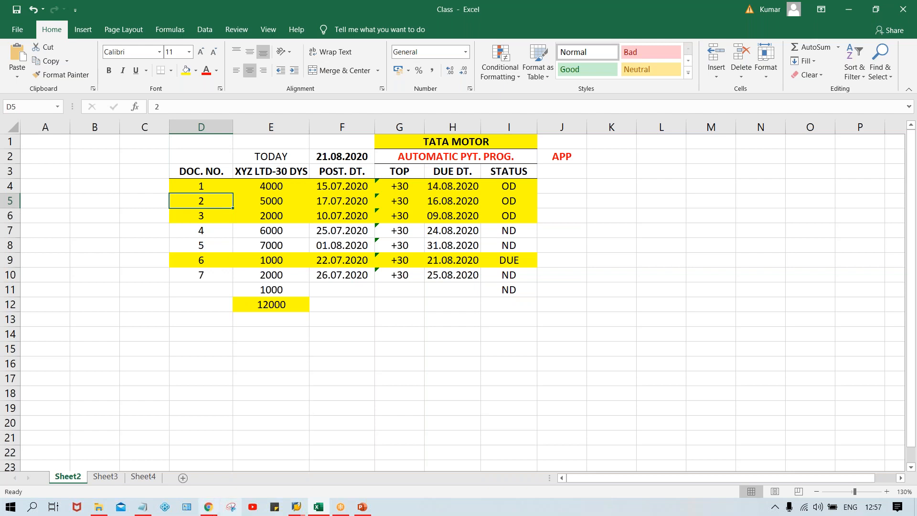
Step: Return to the F110 session and examine the first free selection criterion's field name, values and exclude option
{"action": "mouse_move", "coordinate": [296, 507]}
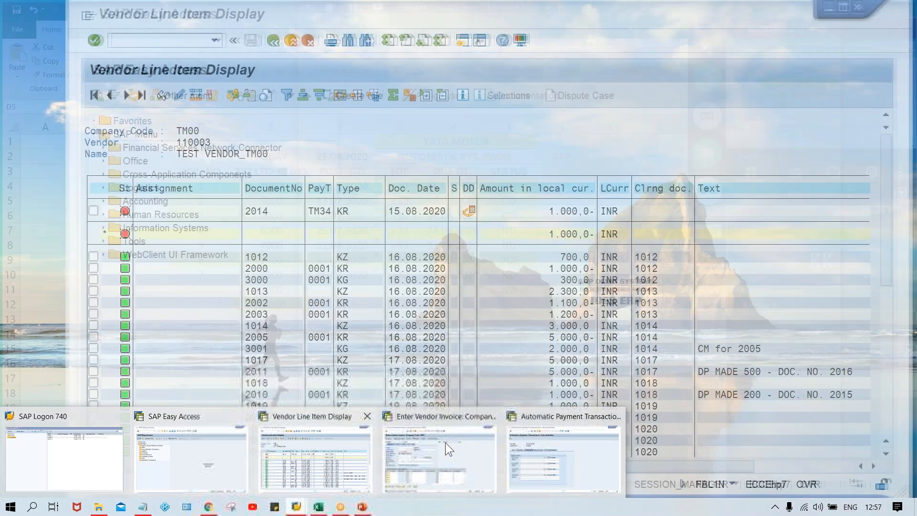
{"action": "left_click", "coordinate": [564, 458]}
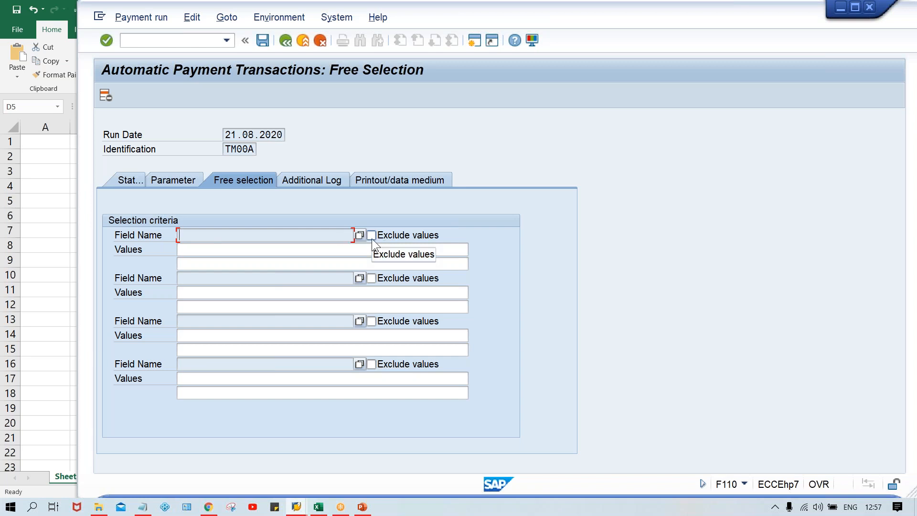
{"action": "left_click", "coordinate": [257, 250]}
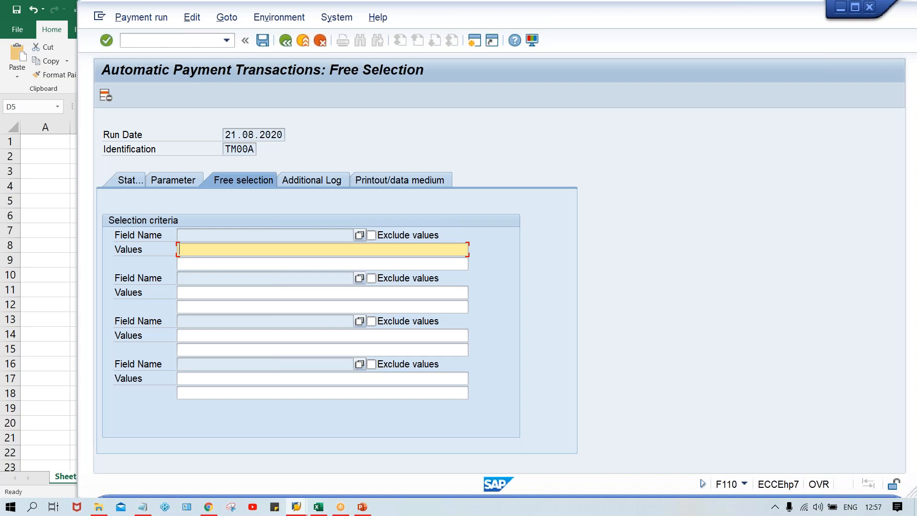
Step: In the additional log, enable due date check, payment method selection in all cases, and line items of the payment documents
{"action": "left_click", "coordinate": [302, 180]}
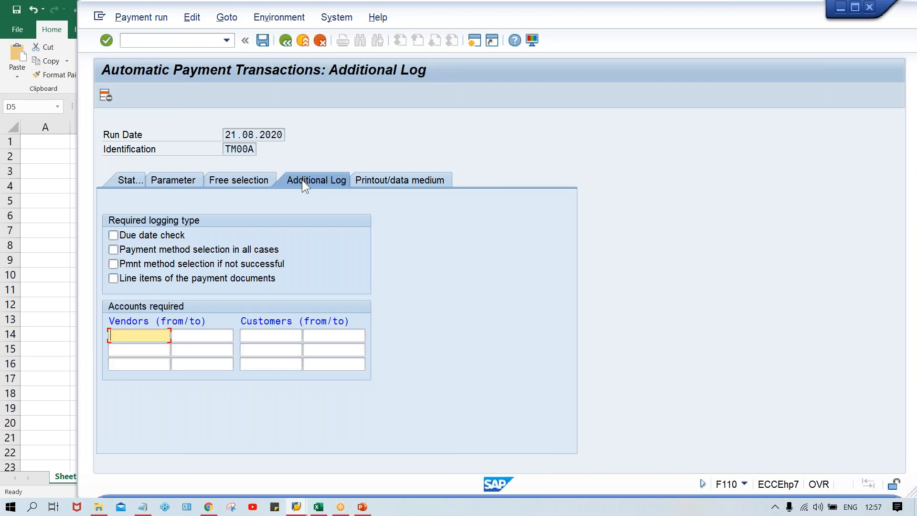
{"action": "left_click", "coordinate": [132, 234]}
{"action": "left_click", "coordinate": [135, 252]}
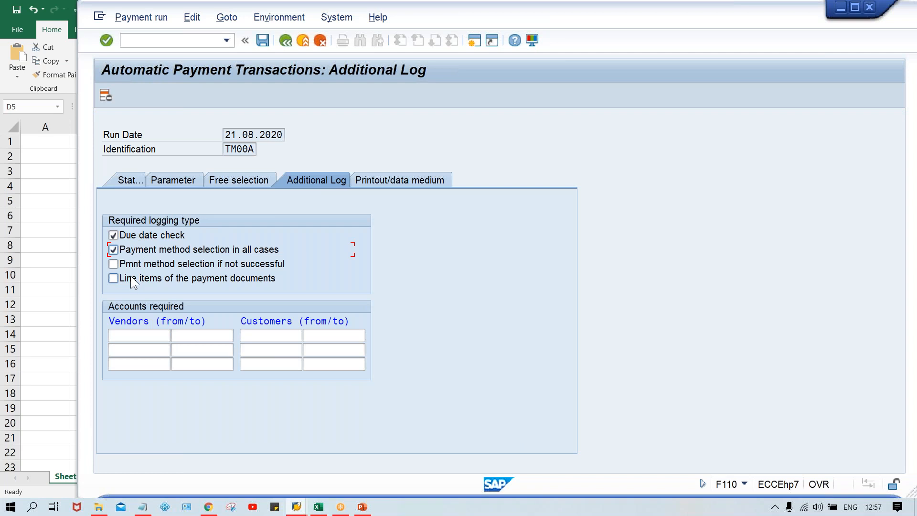
{"action": "left_click", "coordinate": [130, 278]}
Step: Switch to the Excel sheet and highlight the due dates of the three overdue documents
{"action": "left_click", "coordinate": [319, 506]}
{"action": "left_click", "coordinate": [518, 311]}
{"action": "left_click", "coordinate": [447, 187]}
{"action": "left_click_drag", "start_coordinate": [446, 187], "coordinate": [451, 215]}
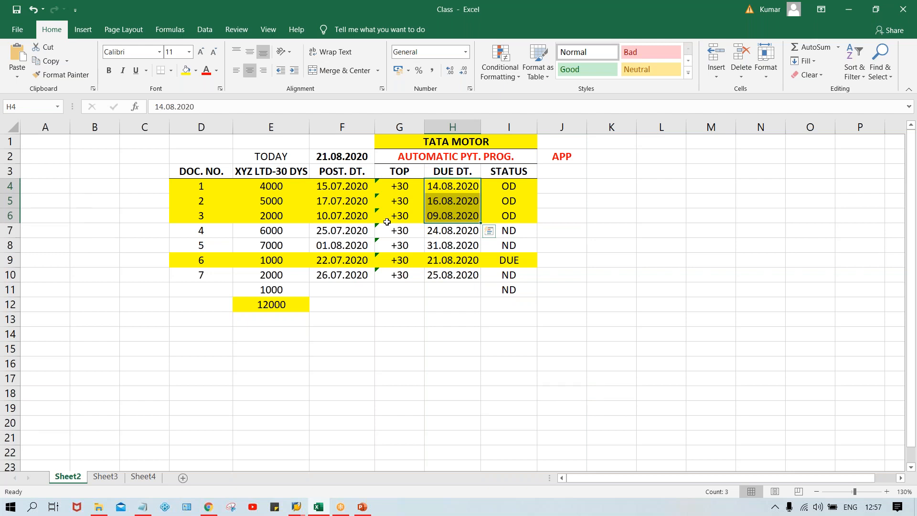
Step: Return to the F110 session and enter the test vendor's account number as the vendor required in the additional log
{"action": "left_click", "coordinate": [296, 507]}
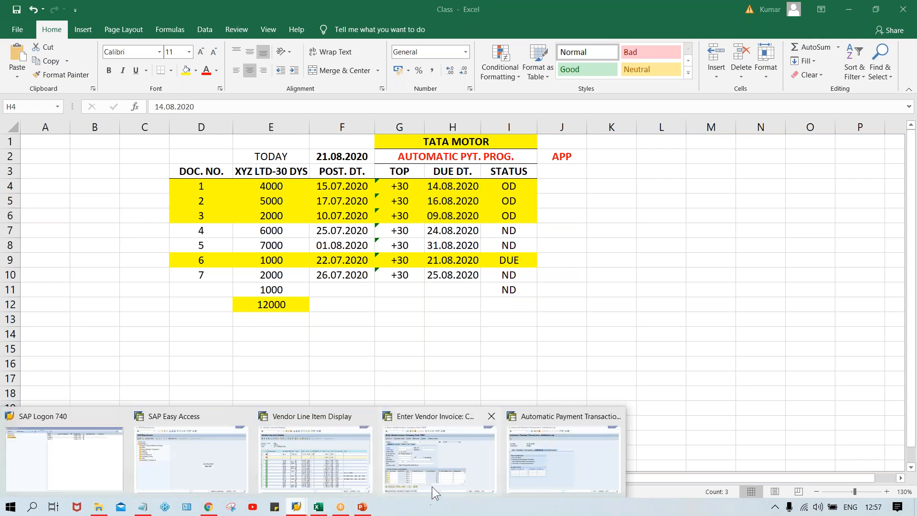
{"action": "left_click", "coordinate": [579, 462]}
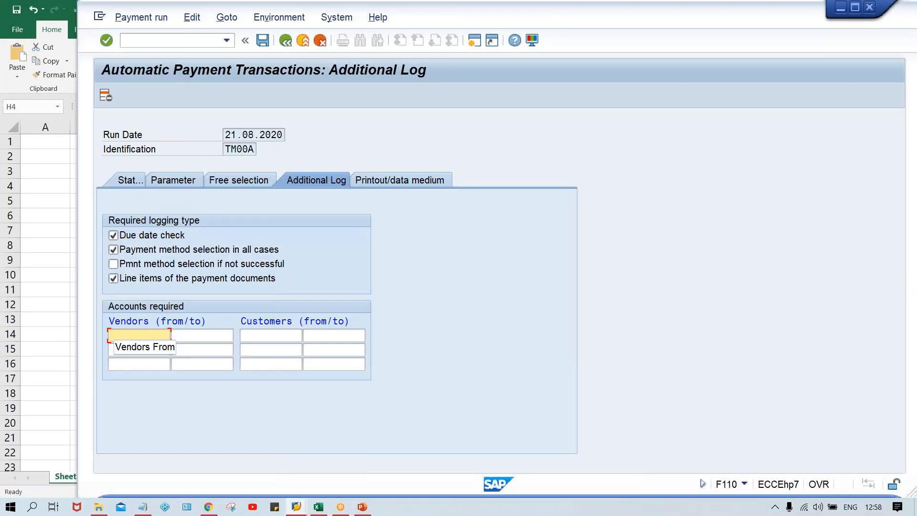
{"action": "type", "text": "110003"}
{"action": "key", "text": "Return"}
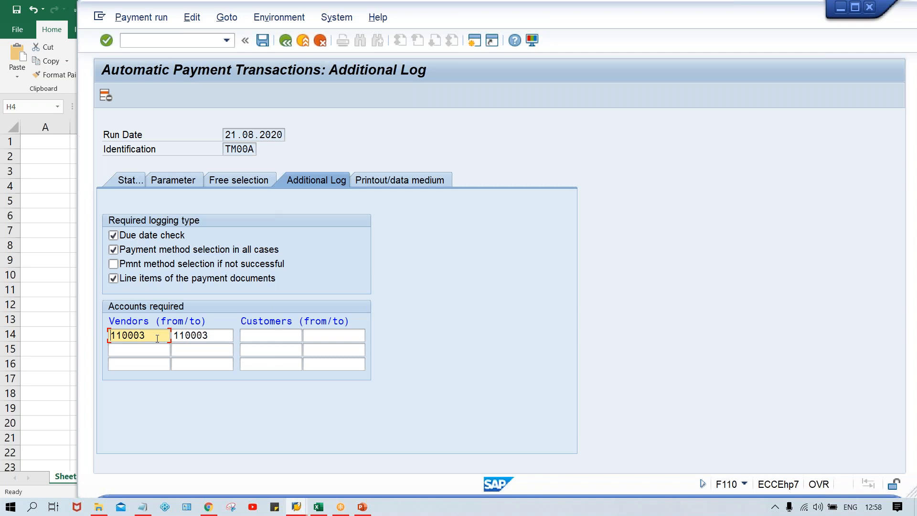
{"action": "left_click_drag", "start_coordinate": [154, 338], "coordinate": [103, 339]}
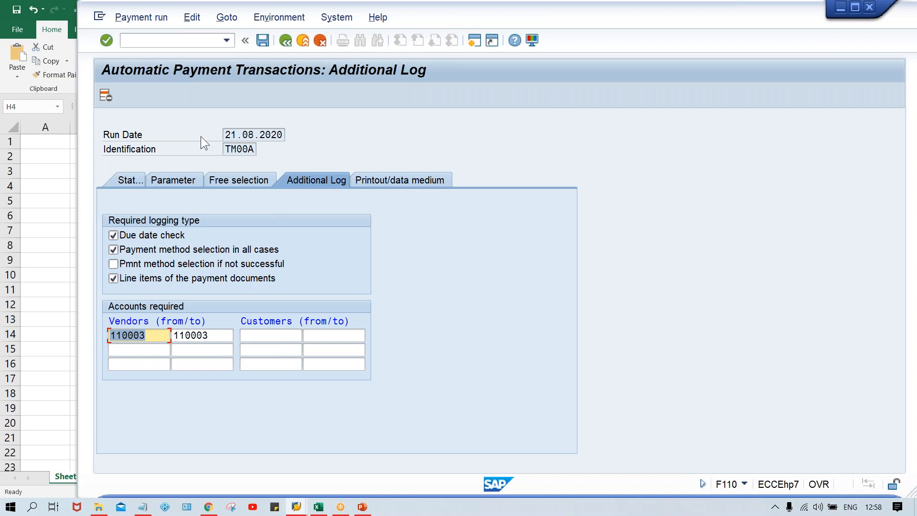
Step: Check the printout and data medium settings, save the payment run's parameters and show the run's status
{"action": "left_click", "coordinate": [412, 184]}
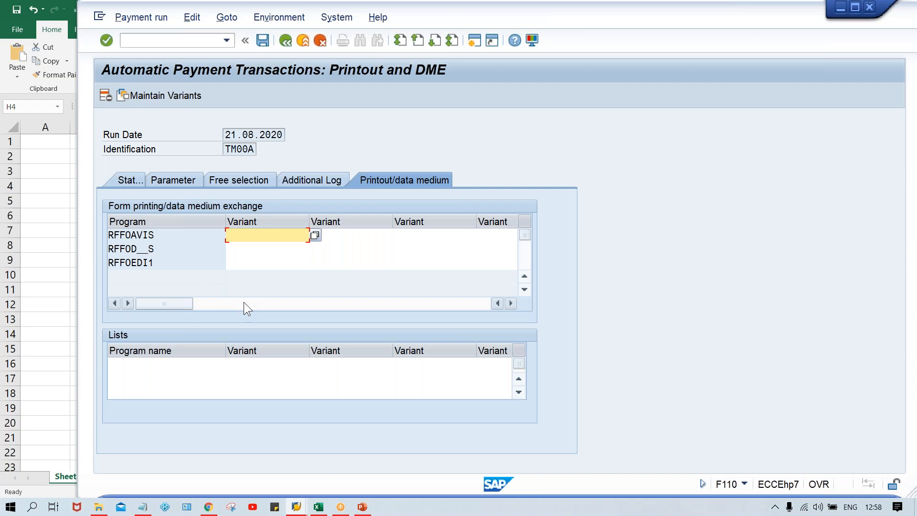
{"action": "left_click", "coordinate": [304, 180]}
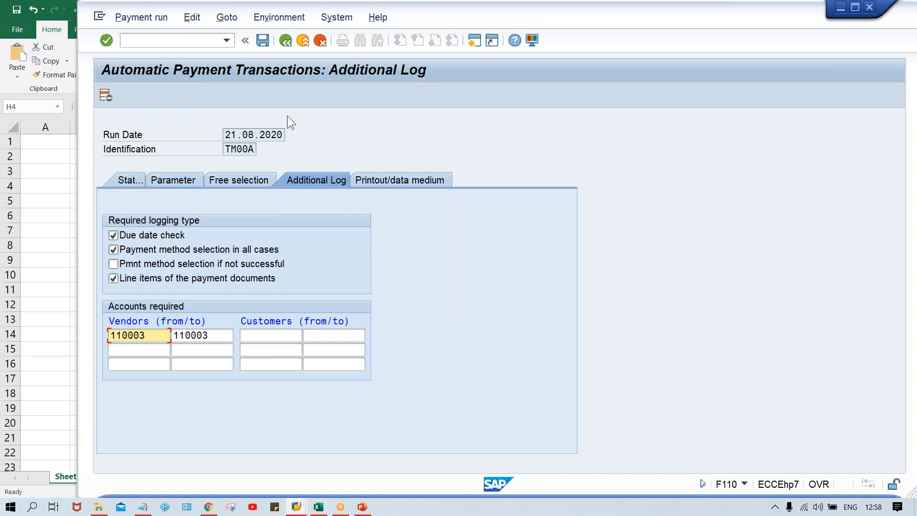
{"action": "left_click", "coordinate": [262, 41]}
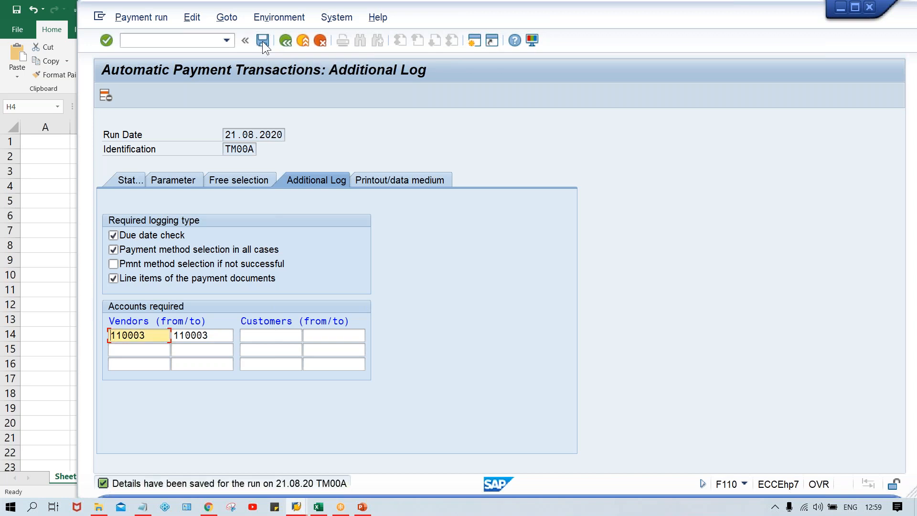
{"action": "left_click", "coordinate": [127, 182]}
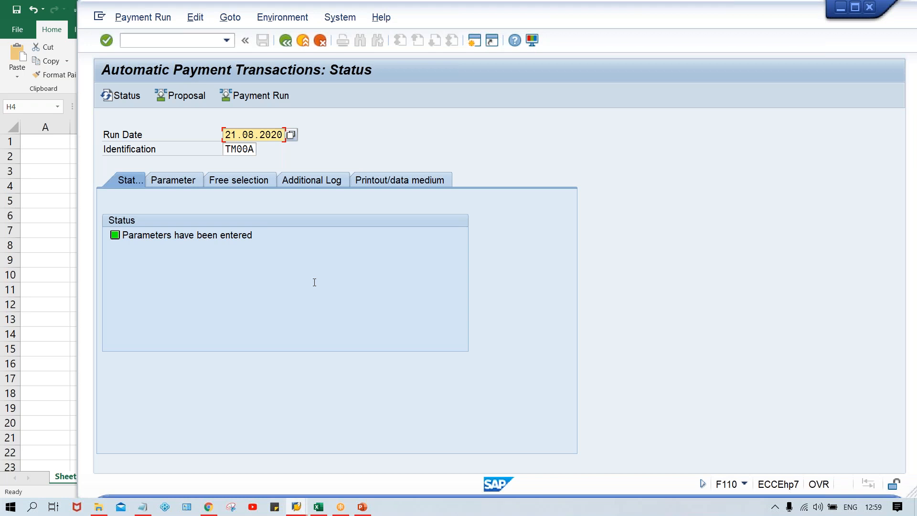
Step: Switch to the Excel sheet and review the highlighted overdue and due documents of the vendor
{"action": "left_click", "coordinate": [318, 506]}
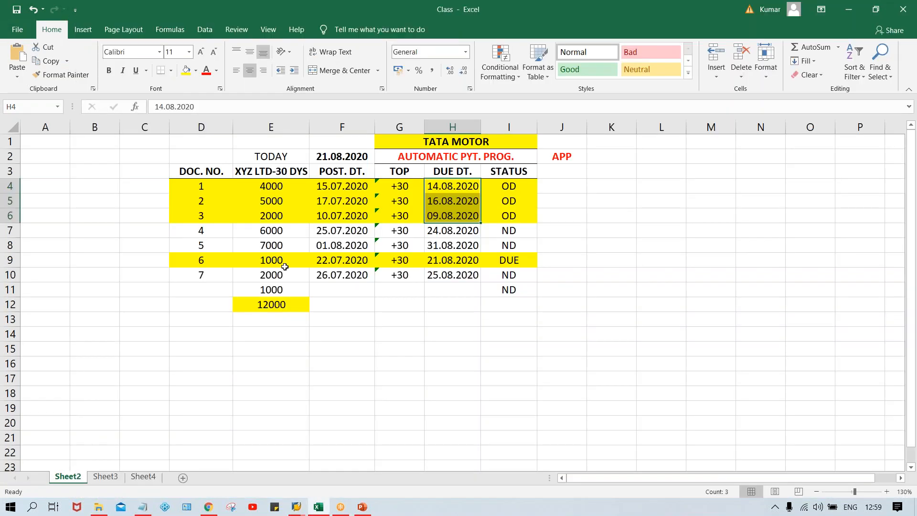
{"action": "left_click", "coordinate": [285, 267]}
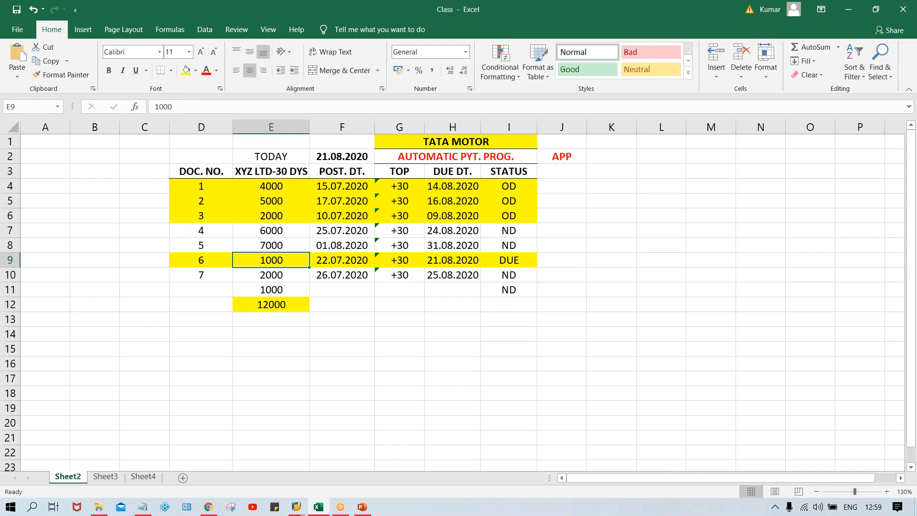
{"action": "left_click", "coordinate": [196, 201]}
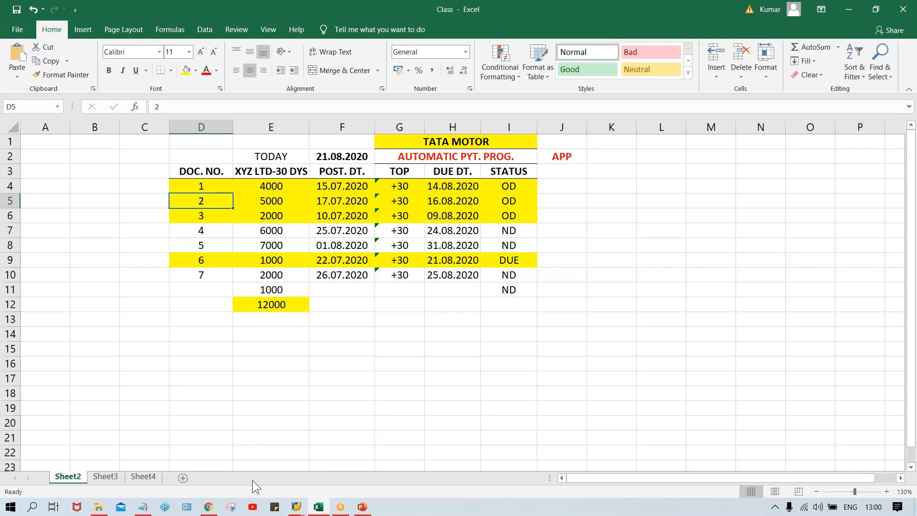
Step: Return to the F110 session and schedule the payment proposal for run TM00A to start immediately
{"action": "mouse_move", "coordinate": [296, 507]}
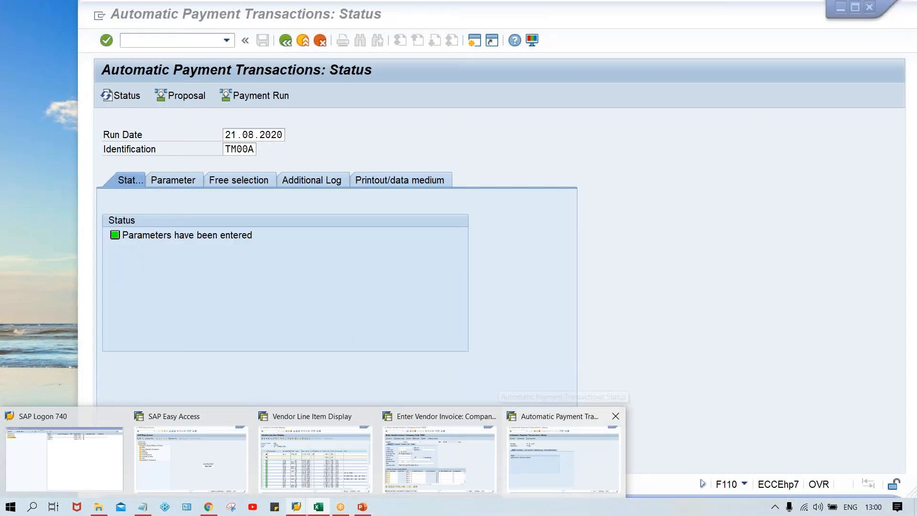
{"action": "left_click", "coordinate": [566, 450]}
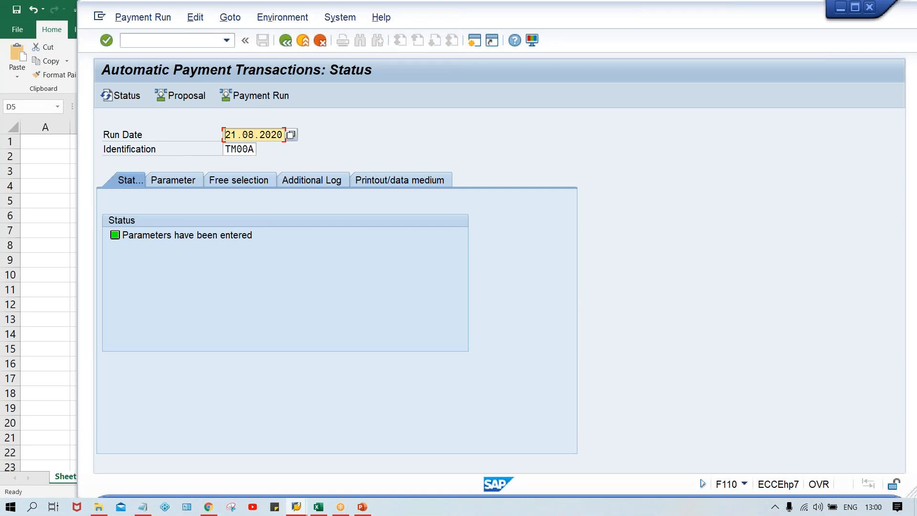
{"action": "left_click", "coordinate": [190, 98]}
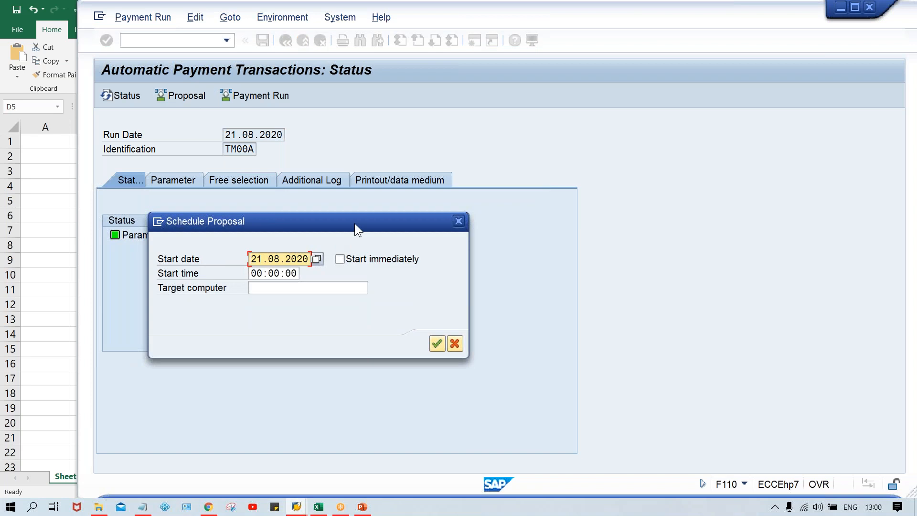
{"action": "left_click", "coordinate": [340, 259]}
{"action": "key", "text": "Return"}
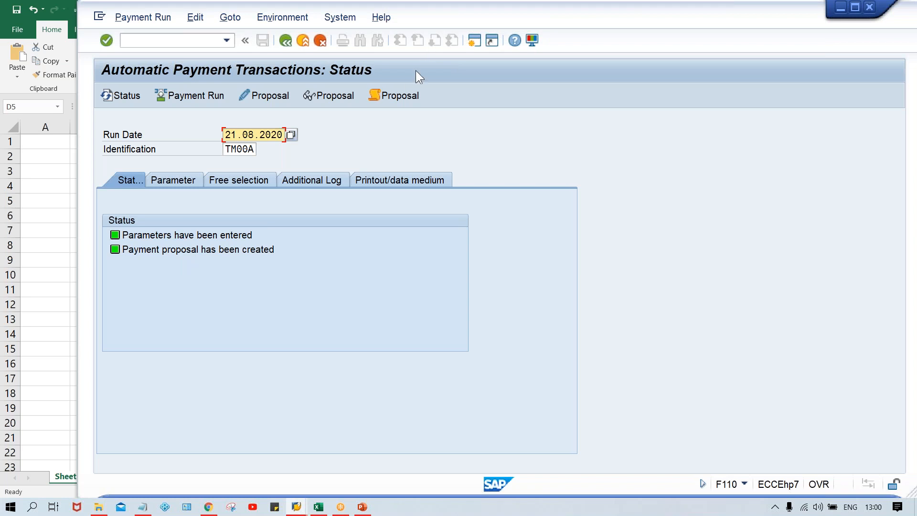
Step: Examine the proposal's job log through to its end and compare the amount due with the total in the Excel sheet
{"action": "left_click", "coordinate": [403, 95]}
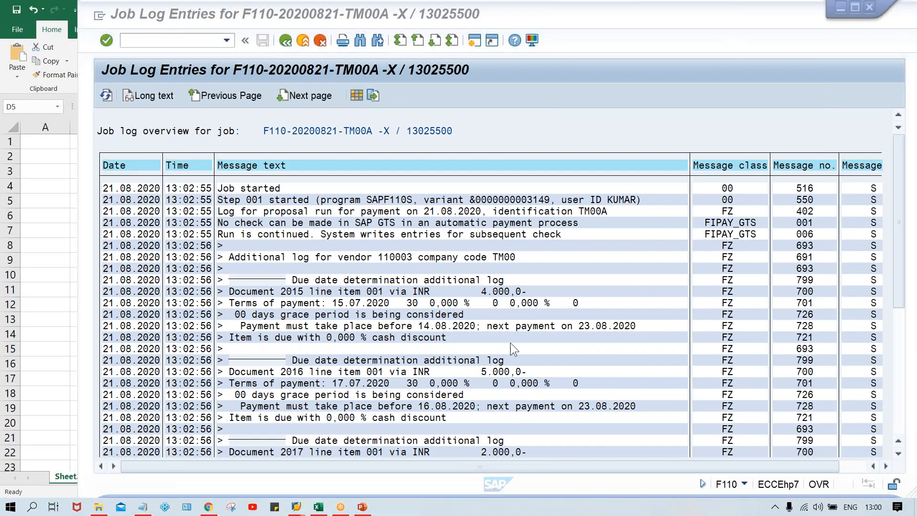
{"action": "left_click", "coordinate": [898, 434]}
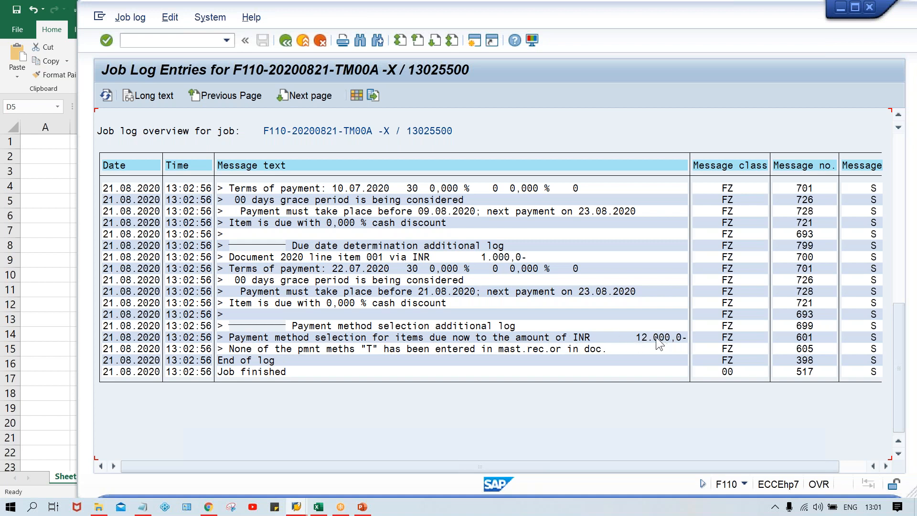
{"action": "left_click", "coordinate": [319, 507]}
{"action": "left_click", "coordinate": [271, 304]}
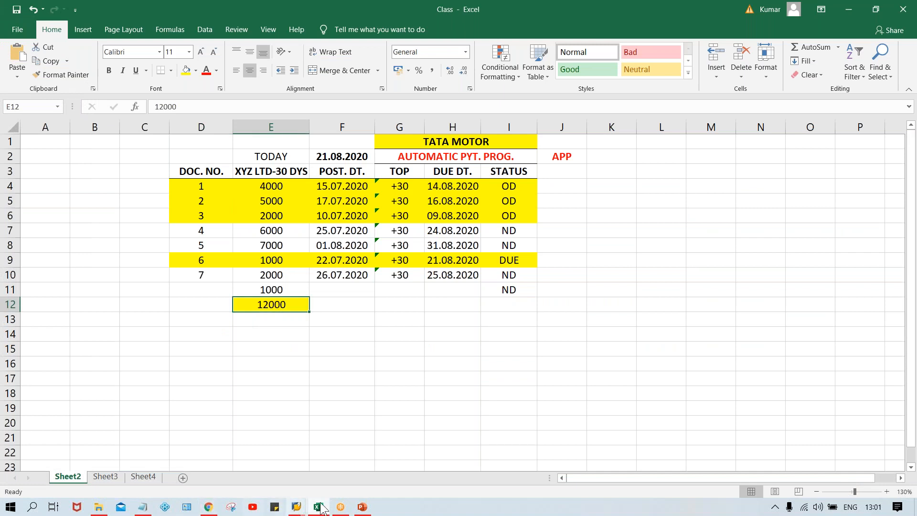
Step: Switch to the SAP payment run TM00A and check the payment method in its parameters
{"action": "mouse_move", "coordinate": [305, 509]}
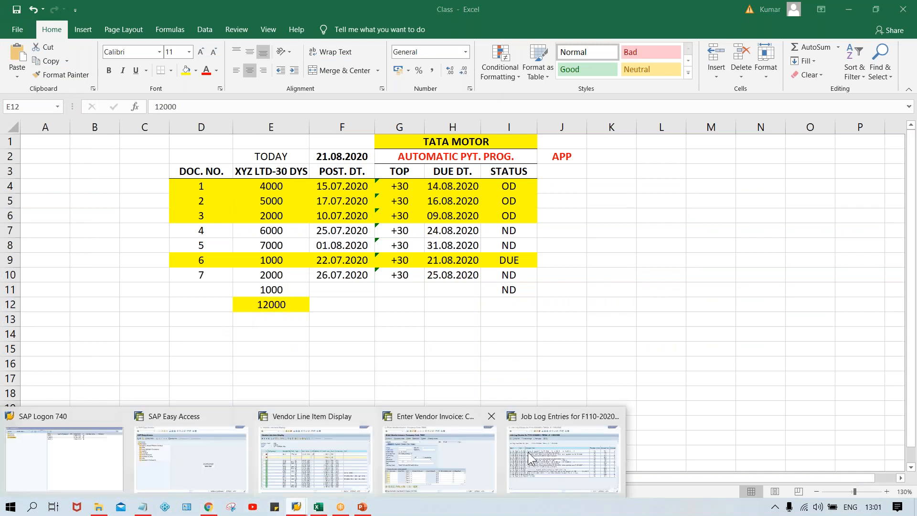
{"action": "left_click", "coordinate": [567, 444]}
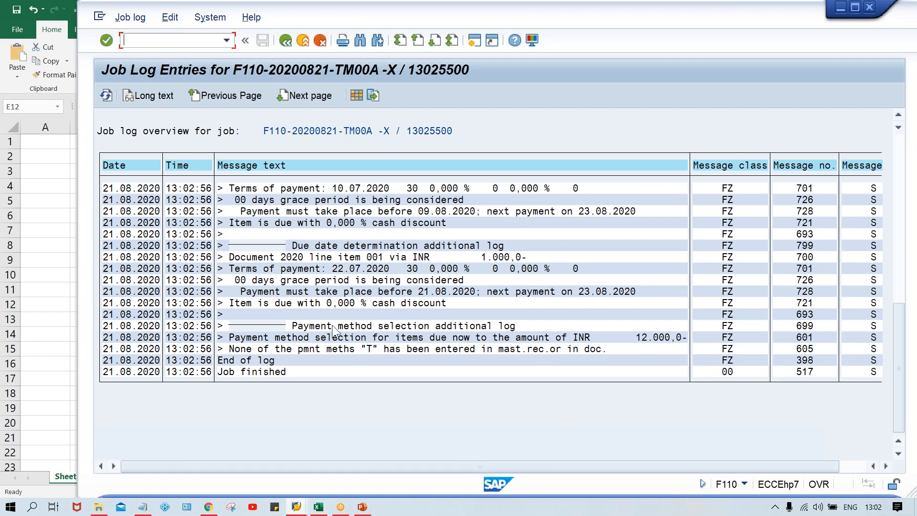
{"action": "left_click", "coordinate": [284, 39]}
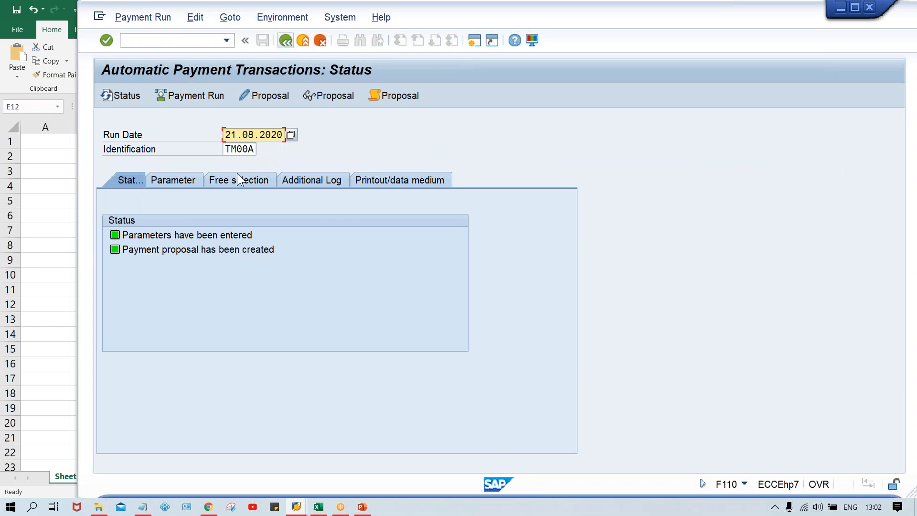
{"action": "left_click", "coordinate": [173, 181]}
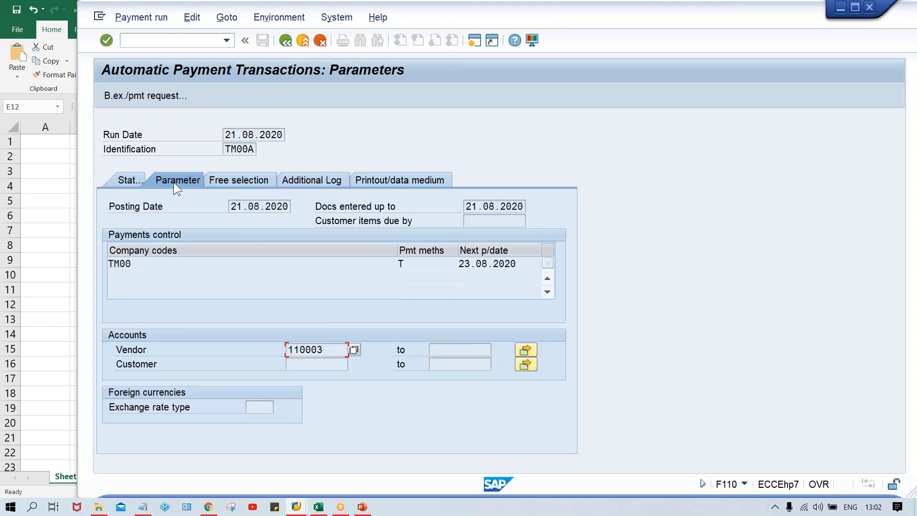
{"action": "left_click", "coordinate": [419, 264]}
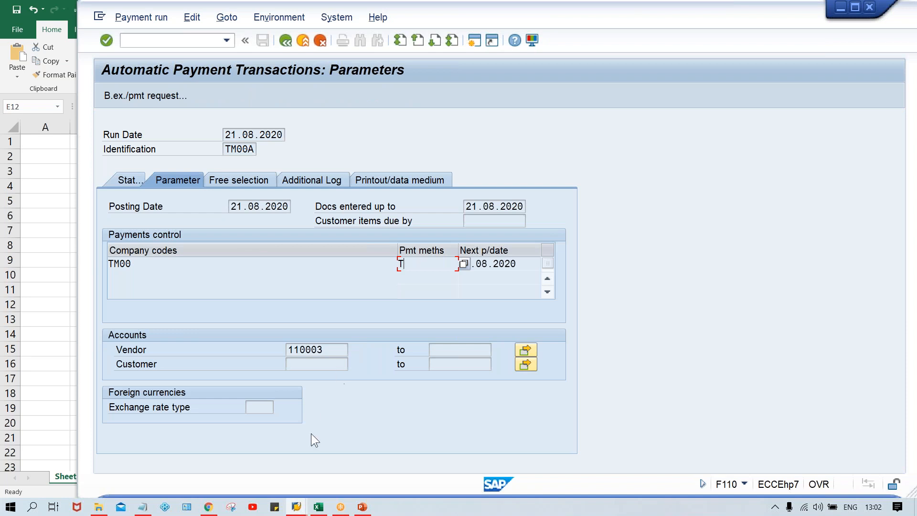
Step: Switch to the vendor line item display and refresh the list of items
{"action": "mouse_move", "coordinate": [297, 508]}
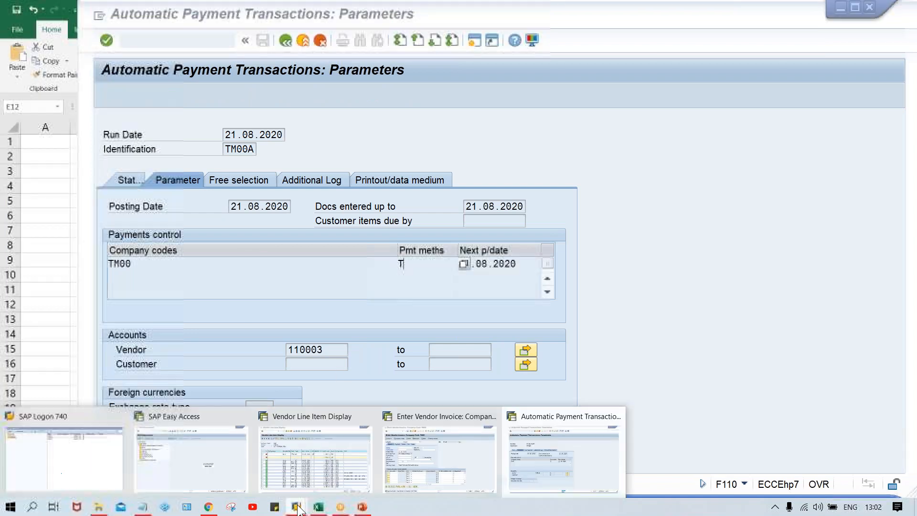
{"action": "left_click", "coordinate": [321, 460]}
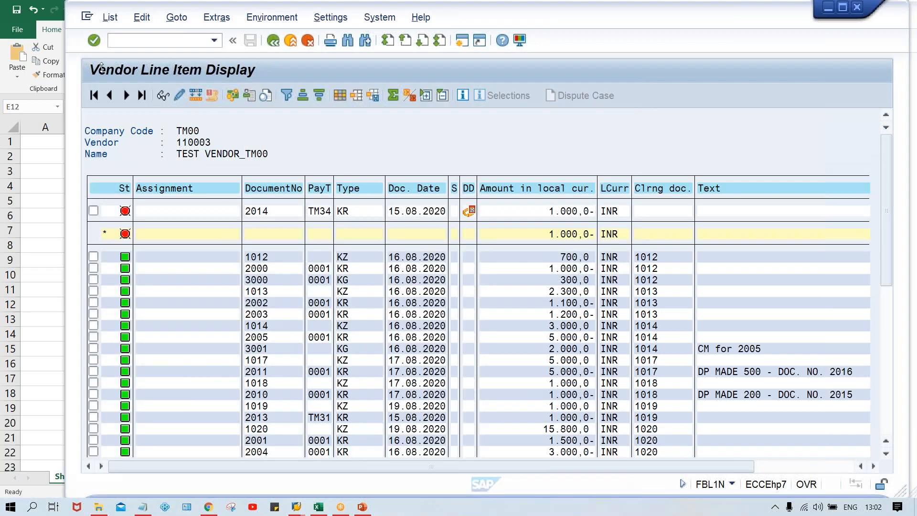
{"action": "left_click", "coordinate": [109, 18]}
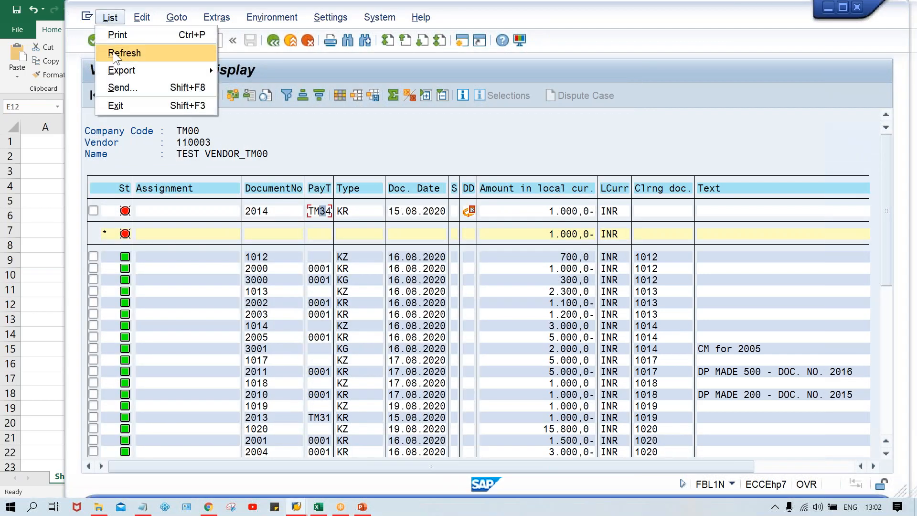
{"action": "left_click", "coordinate": [114, 53]}
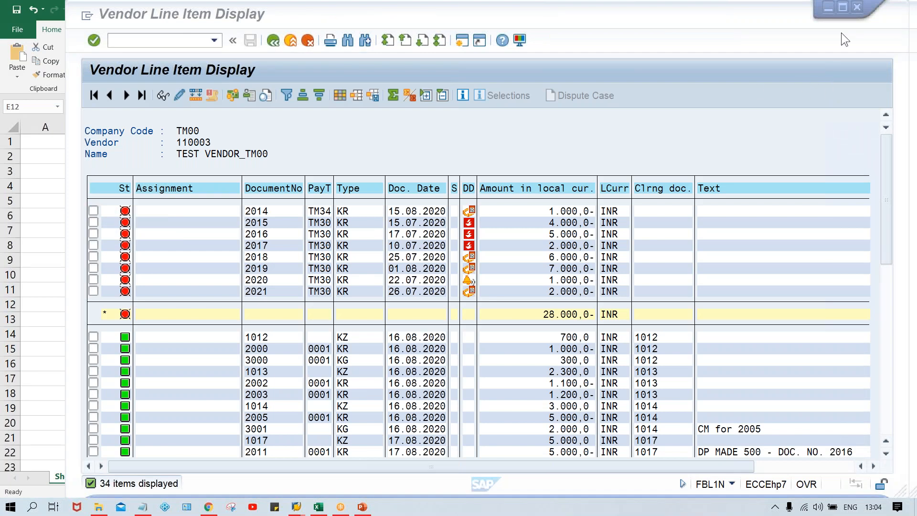
{"action": "left_click", "coordinate": [563, 135]}
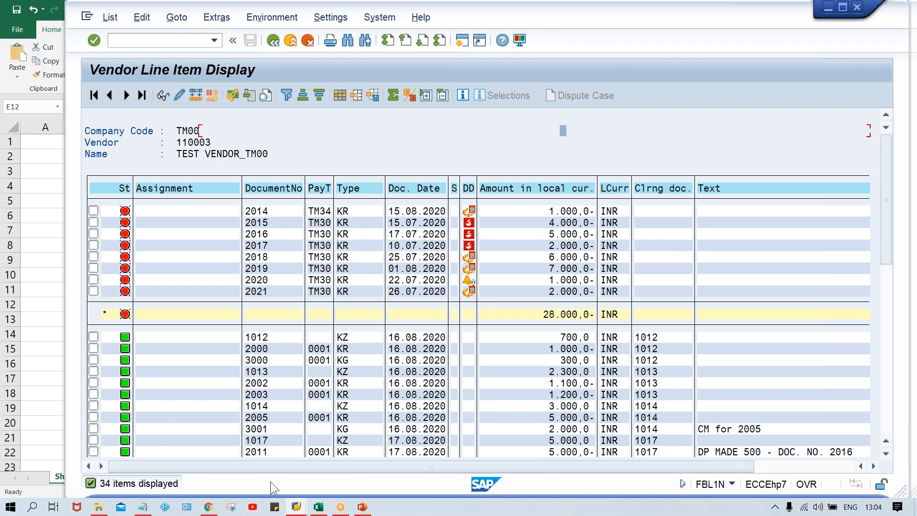
Step: Return to the automatic payment parameters and recheck the payment method entered for company code TM00
{"action": "mouse_move", "coordinate": [297, 507]}
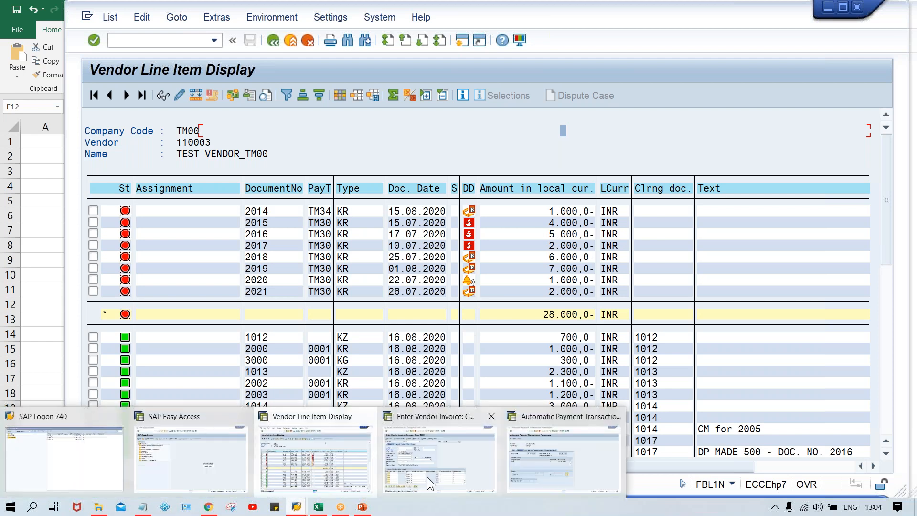
{"action": "mouse_move", "coordinate": [428, 477]}
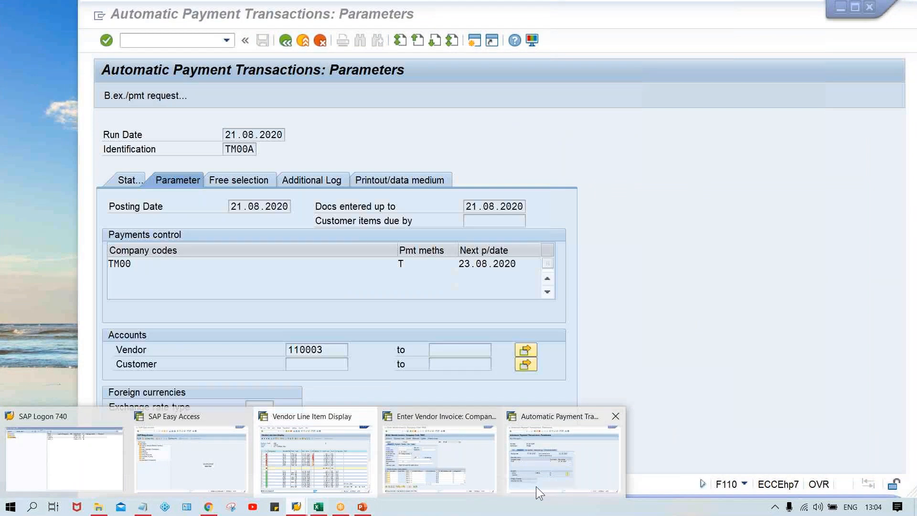
{"action": "left_click", "coordinate": [536, 486]}
{"action": "left_click", "coordinate": [414, 261]}
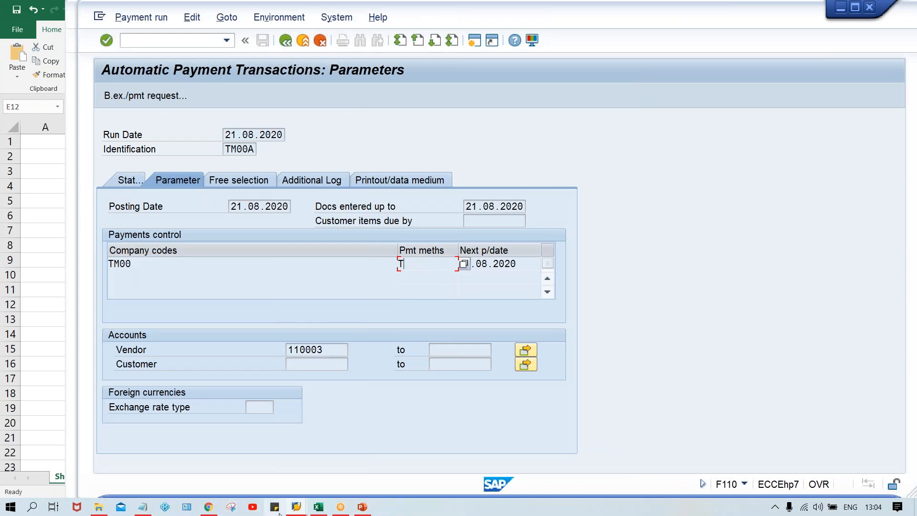
Step: Open the 4.000 INR invoice dated 15.07.2020 from the vendor line items and check its payment method field
{"action": "left_click", "coordinate": [296, 508]}
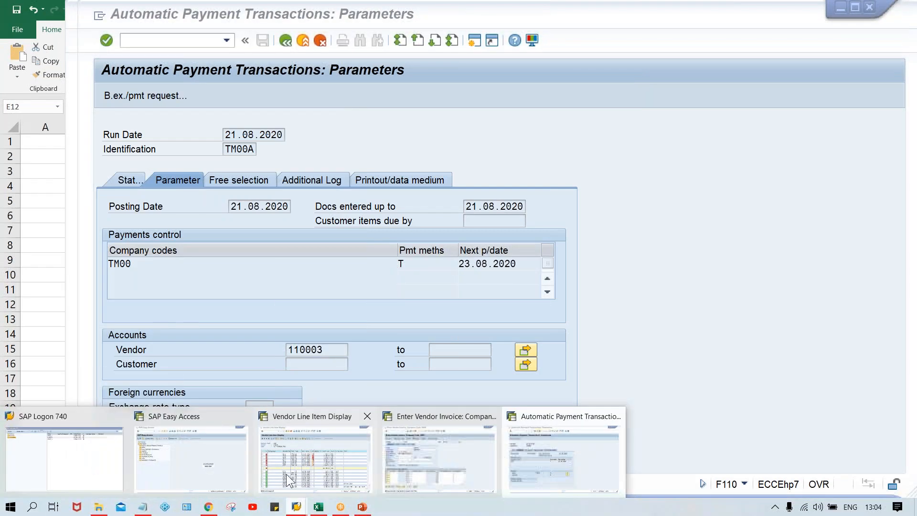
{"action": "left_click", "coordinate": [286, 474]}
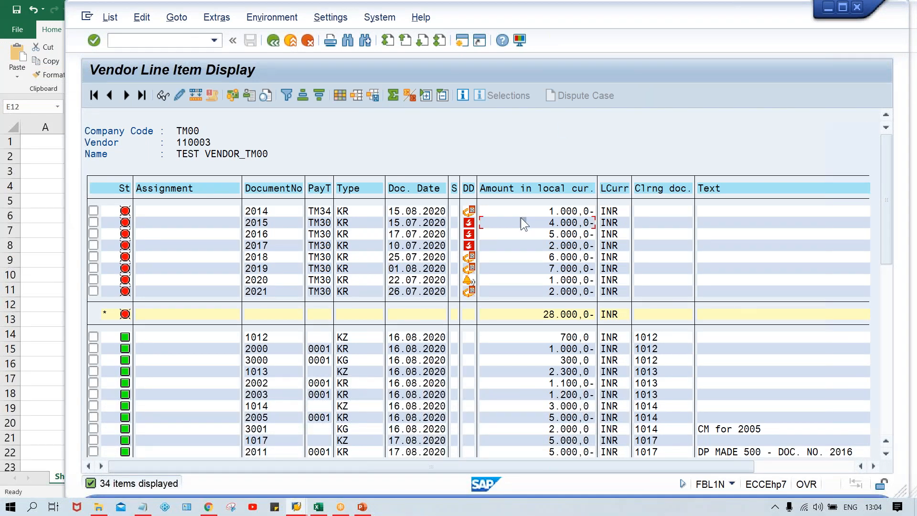
{"action": "double_click", "coordinate": [521, 217]}
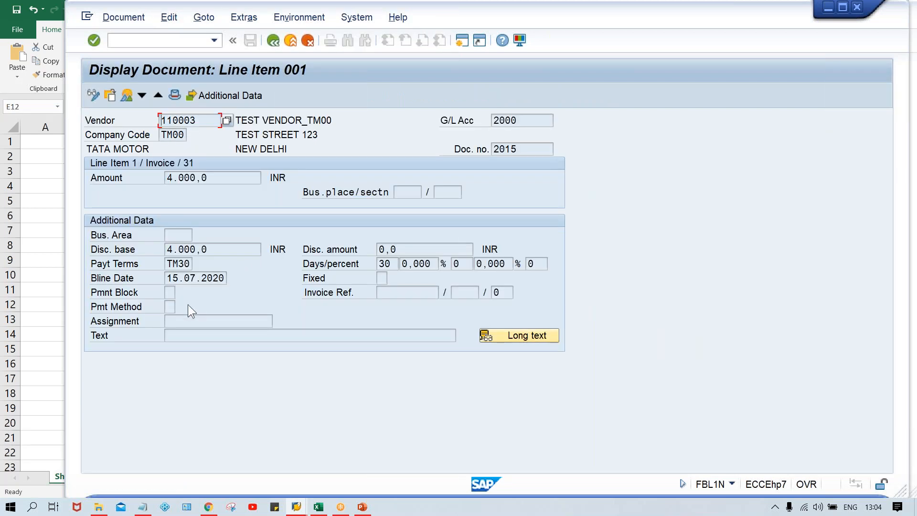
{"action": "left_click", "coordinate": [171, 307]}
Step: Go back to payment run TM00A and read its proposal log through to the end
{"action": "mouse_move", "coordinate": [297, 508]}
{"action": "left_click", "coordinate": [534, 473]}
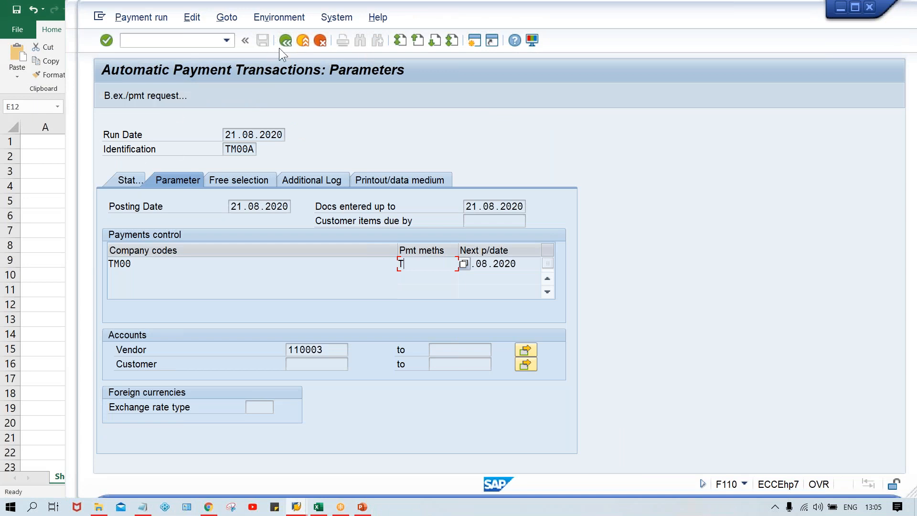
{"action": "left_click", "coordinate": [128, 182]}
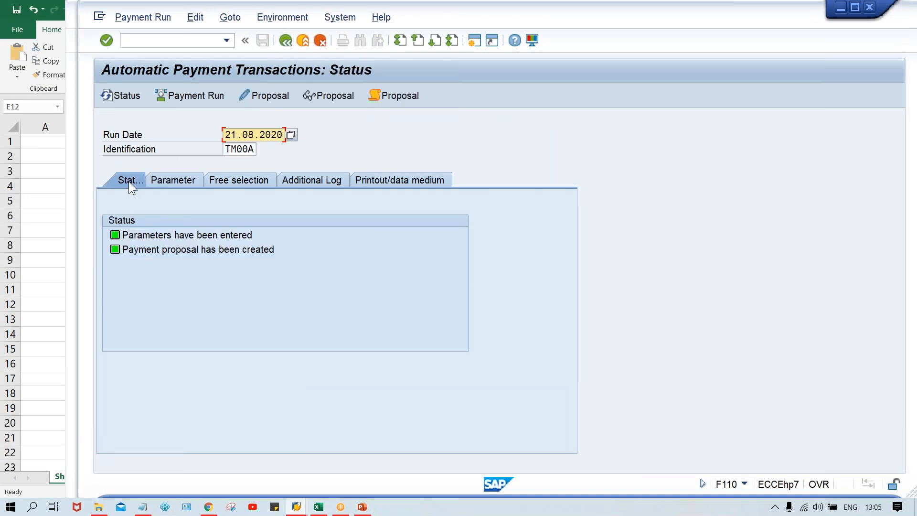
{"action": "left_click", "coordinate": [408, 96]}
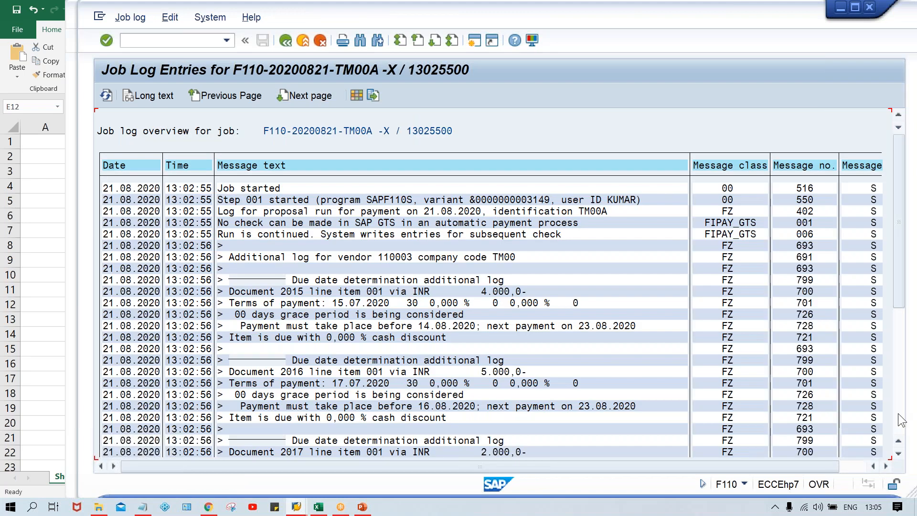
{"action": "left_click", "coordinate": [901, 420]}
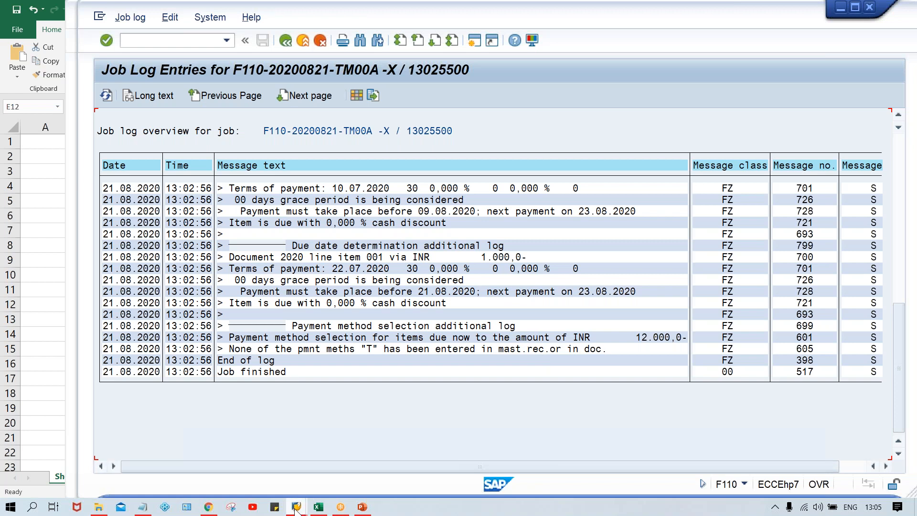
Step: Run transaction XK02 and open the test vendor's company code payment transactions data for company code TM00
{"action": "mouse_move", "coordinate": [296, 506]}
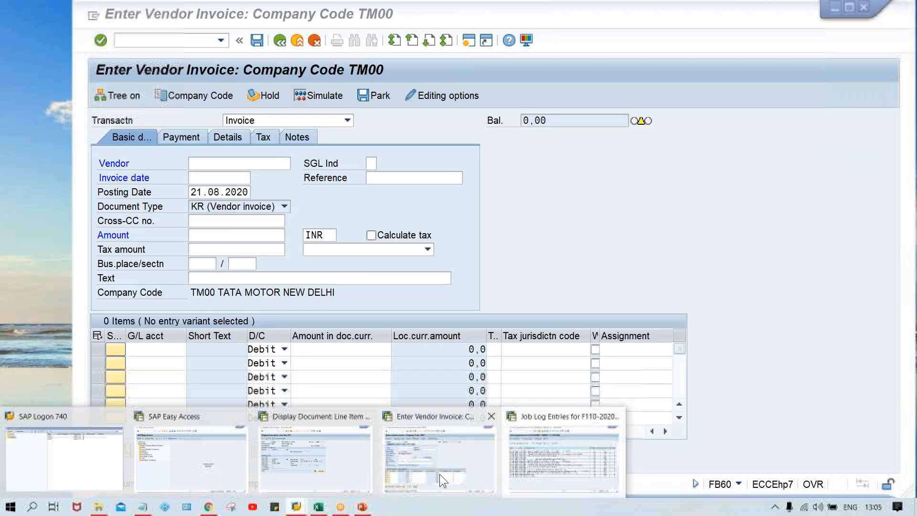
{"action": "mouse_move", "coordinate": [357, 483]}
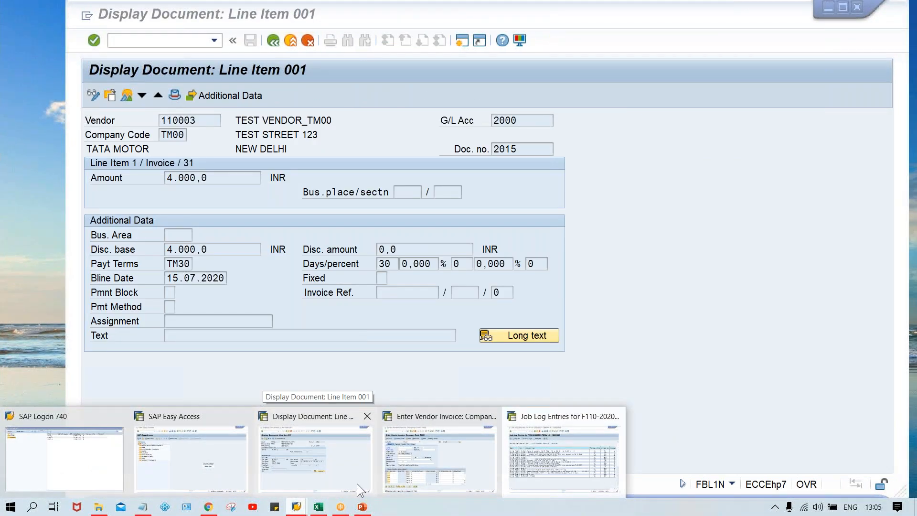
{"action": "left_click", "coordinate": [163, 479]}
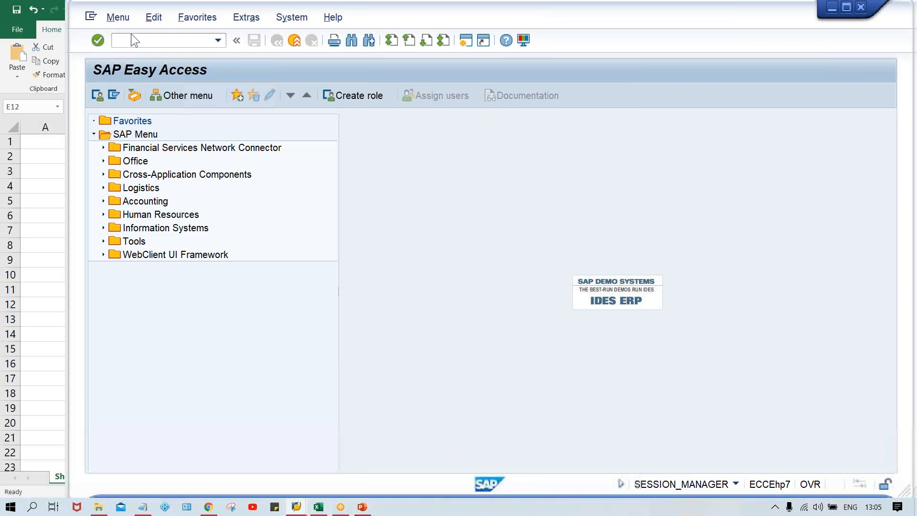
{"action": "type", "text": "XK02"}
{"action": "key", "text": "Return"}
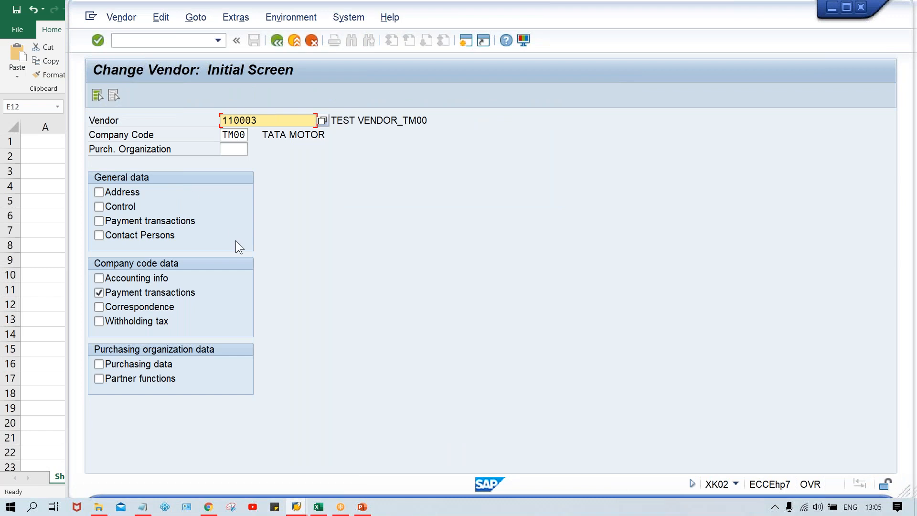
{"action": "key", "text": "Return"}
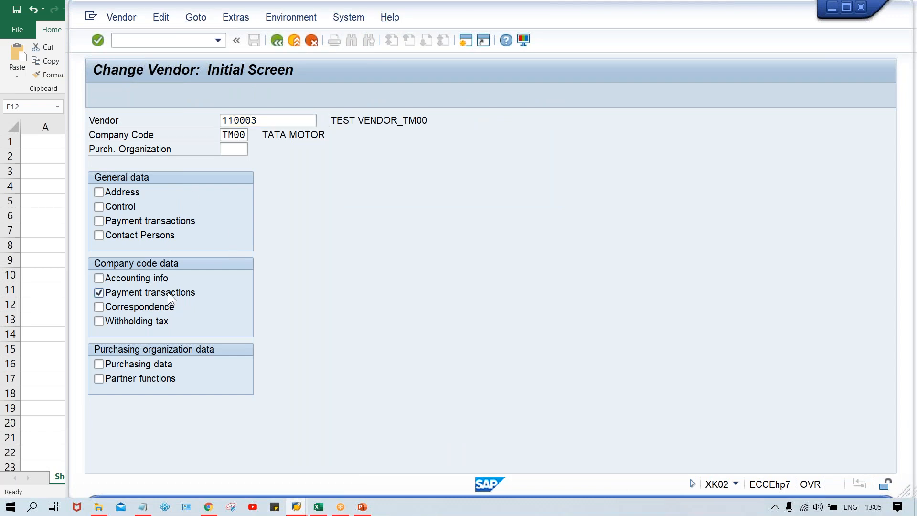
{"action": "left_click", "coordinate": [277, 40]}
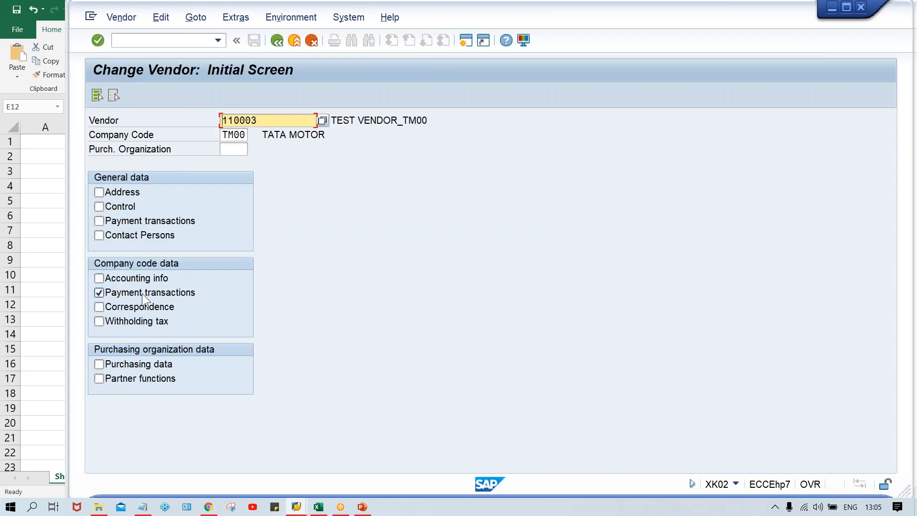
{"action": "key", "text": "Return"}
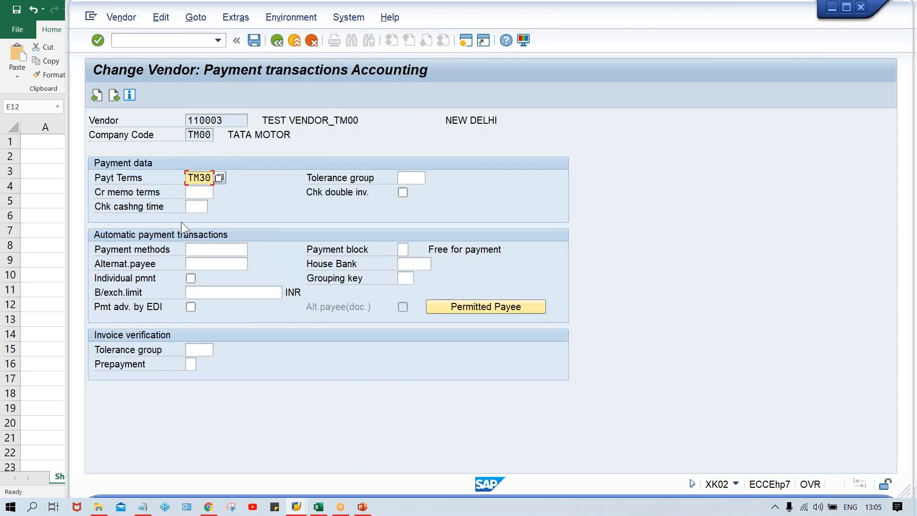
Step: Set the vendor's payment methods to T for automatic payment transactions and save the vendor record
{"action": "left_click", "coordinate": [202, 251]}
{"action": "type", "text": "T"}
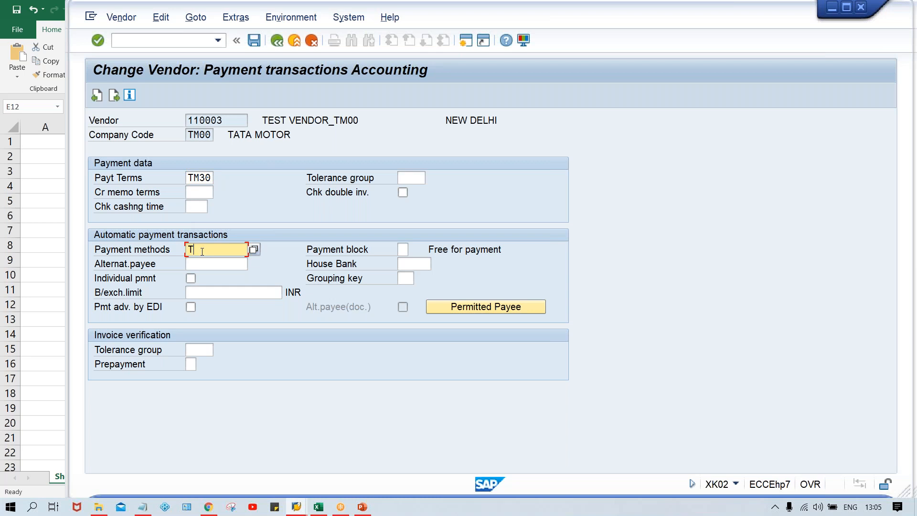
{"action": "key", "text": "ctrl+s"}
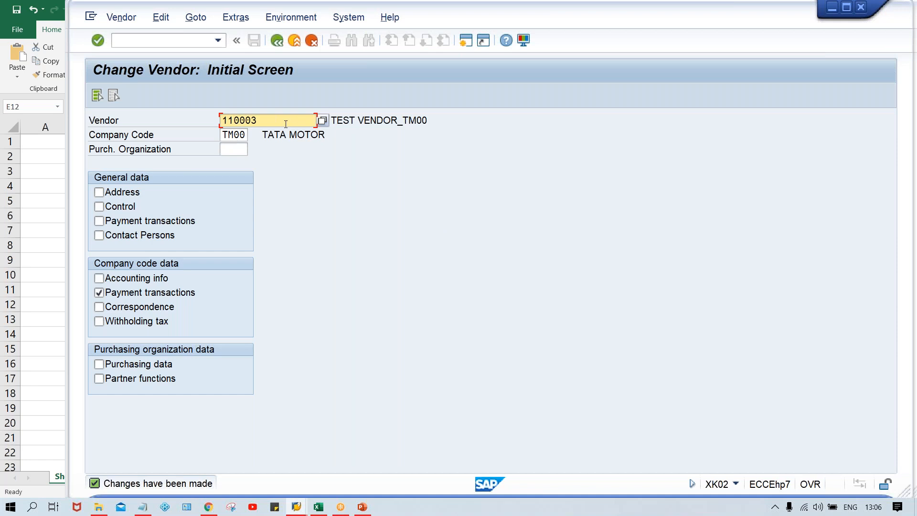
Step: Switch back to the job log and return to the status overview of payment run TM00A
{"action": "left_click_drag", "start_coordinate": [286, 123], "coordinate": [141, 116]}
{"action": "left_click", "coordinate": [296, 507]}
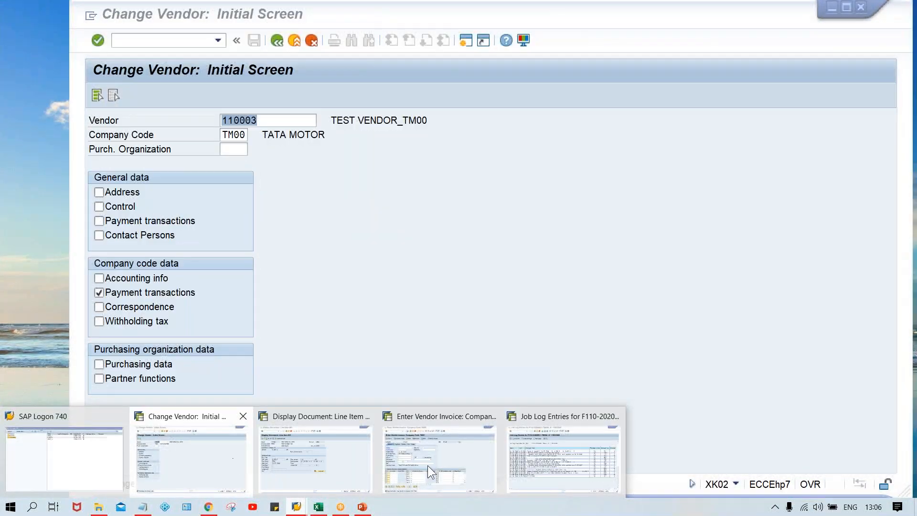
{"action": "mouse_move", "coordinate": [408, 466]}
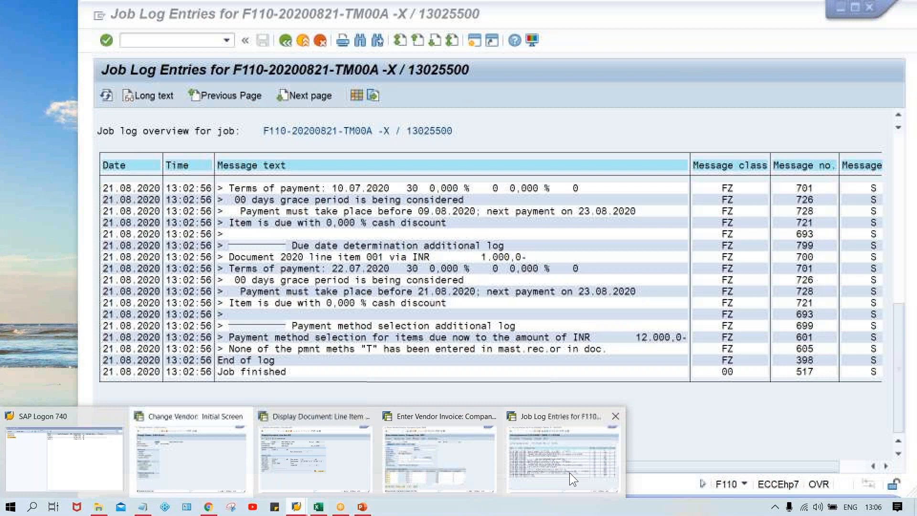
{"action": "left_click", "coordinate": [570, 472]}
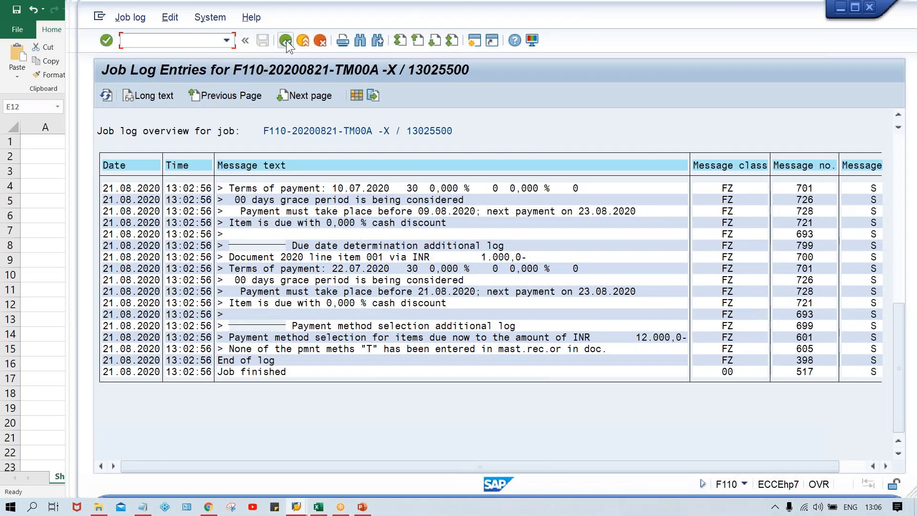
{"action": "left_click", "coordinate": [286, 41]}
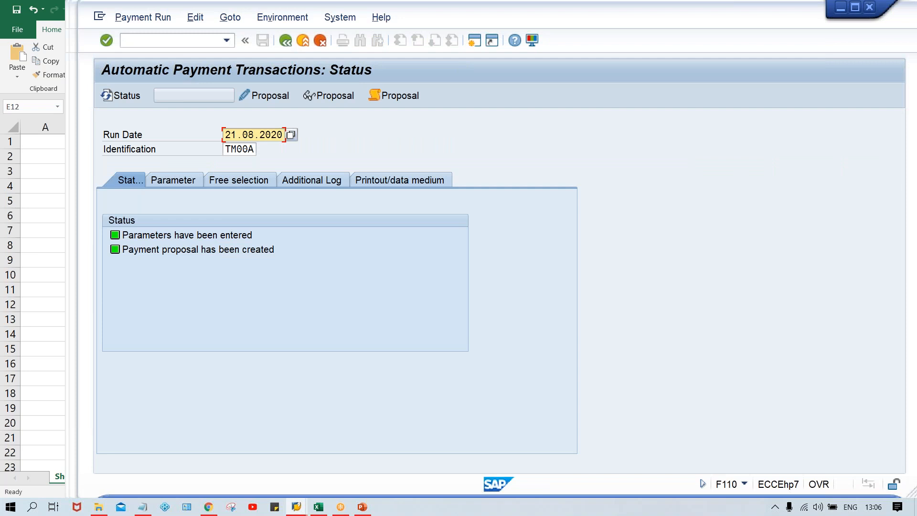
{"action": "left_click", "coordinate": [240, 249]}
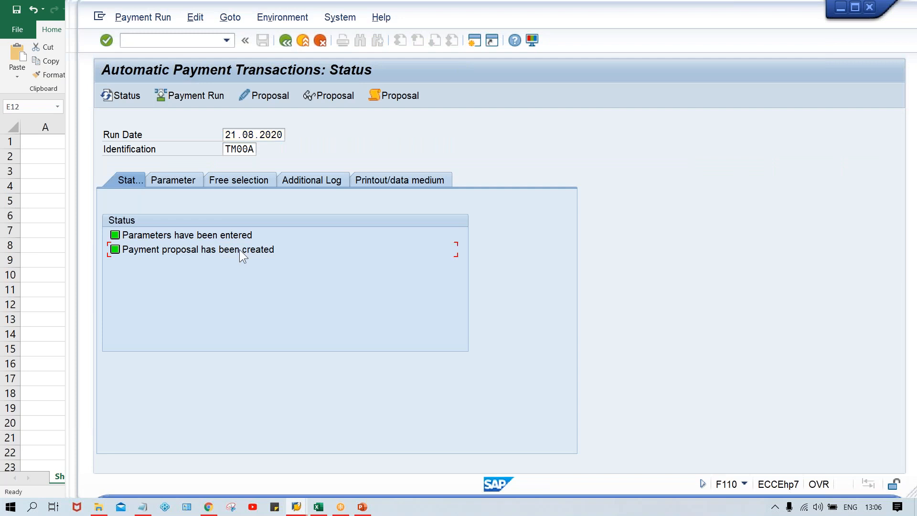
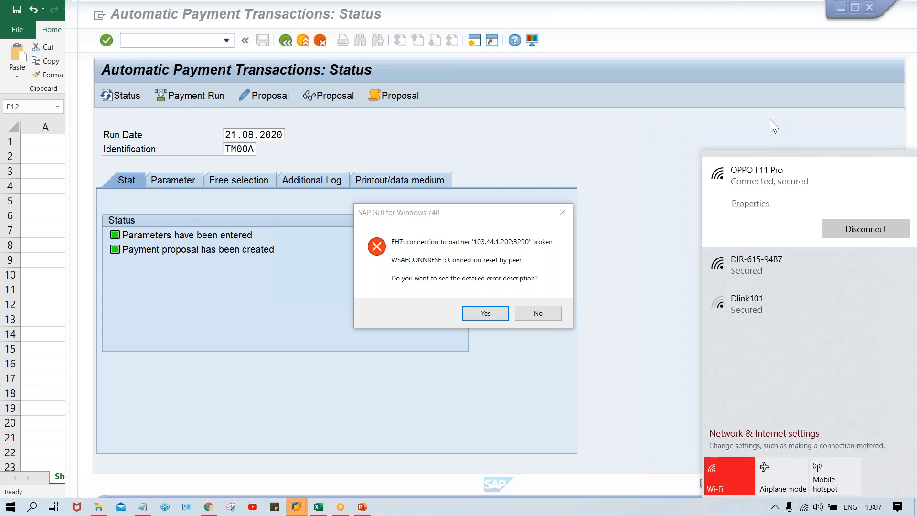
{"action": "left_click", "coordinate": [741, 121]}
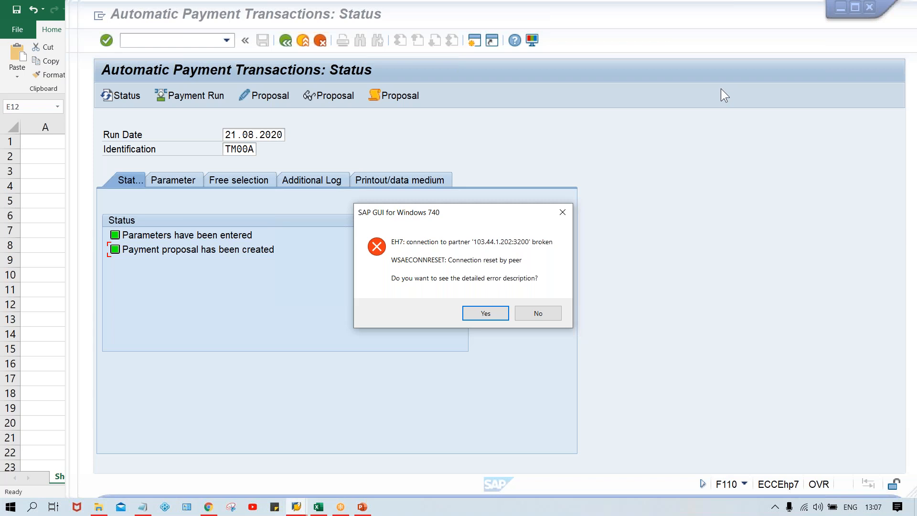
{"action": "left_click", "coordinate": [905, 217]}
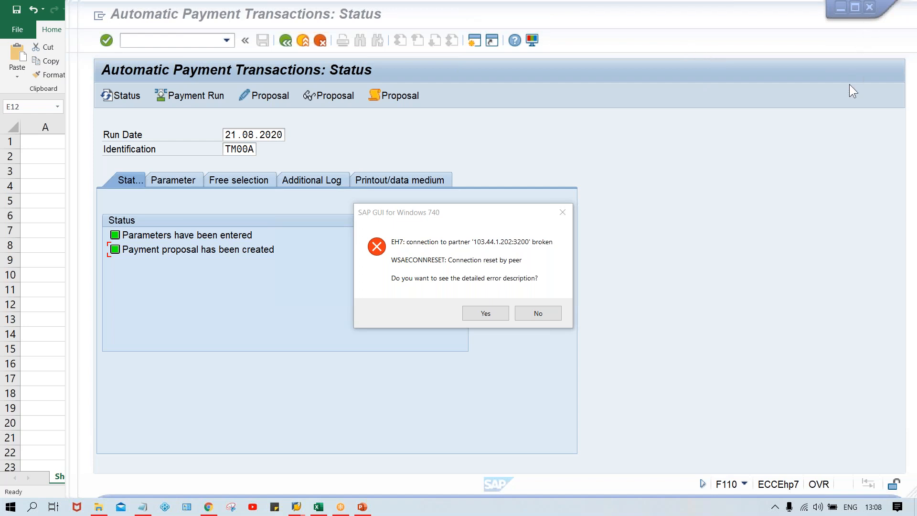
{"action": "left_click", "coordinate": [672, 115]}
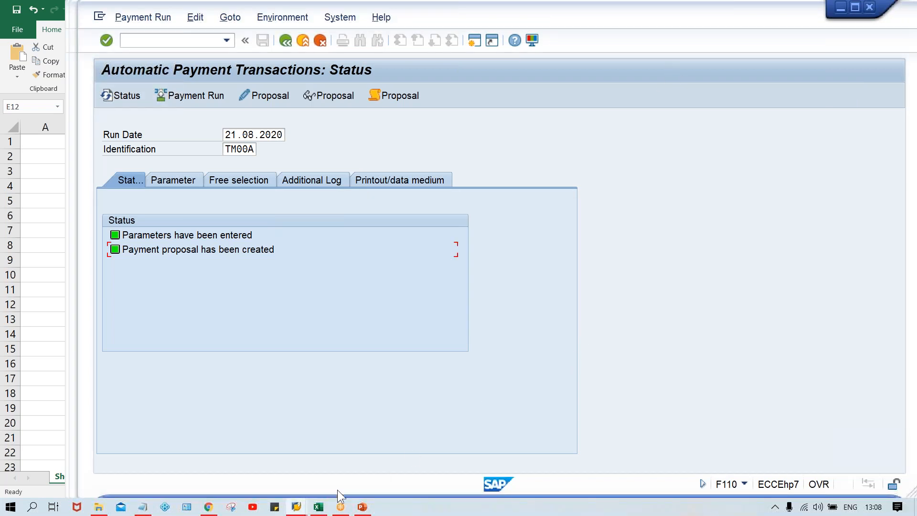
{"action": "left_click", "coordinate": [296, 506]}
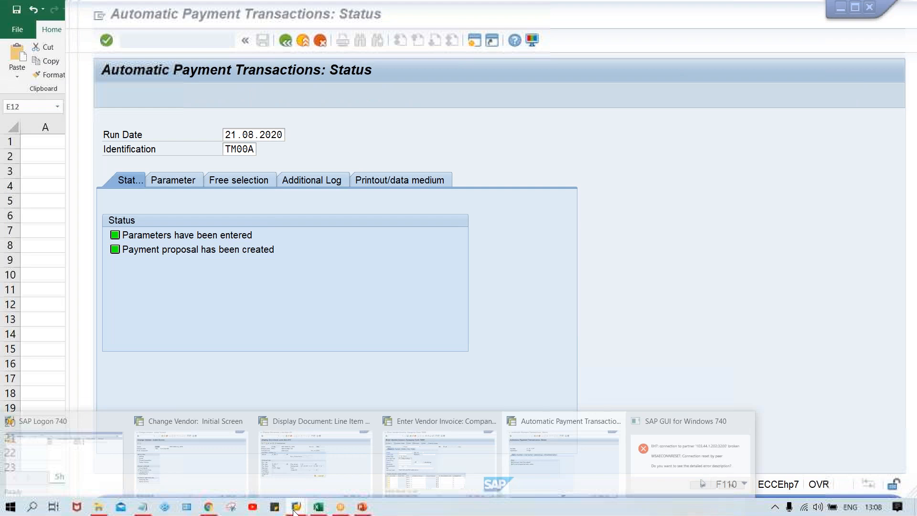
{"action": "left_click", "coordinate": [678, 444]}
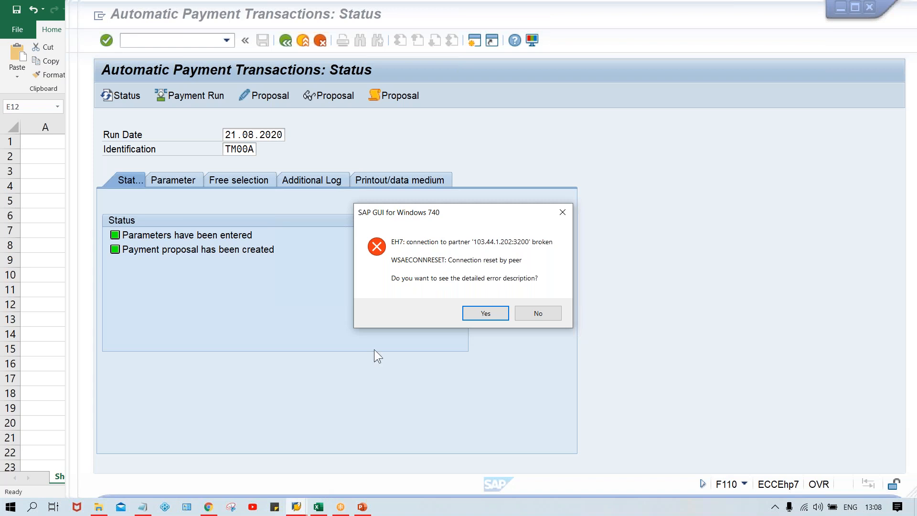
{"action": "left_click", "coordinate": [546, 449]}
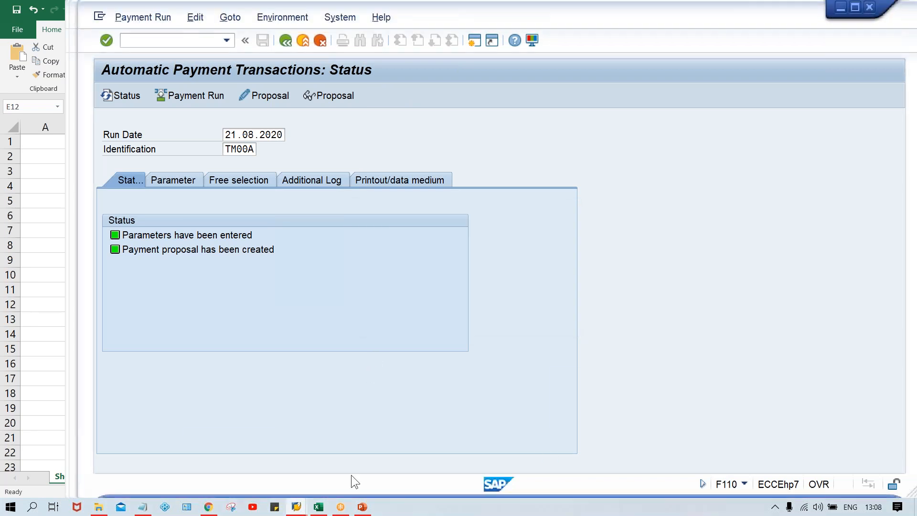
{"action": "left_click", "coordinate": [295, 508]}
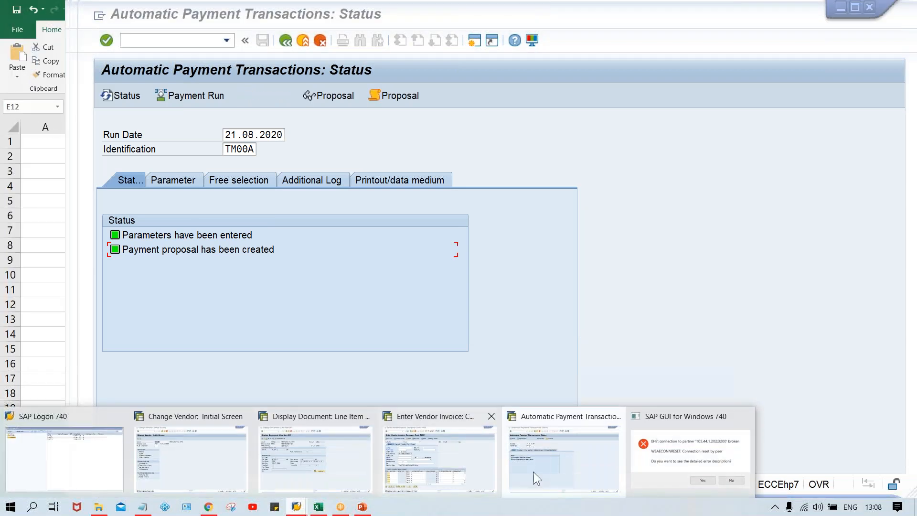
{"action": "mouse_move", "coordinate": [327, 466]}
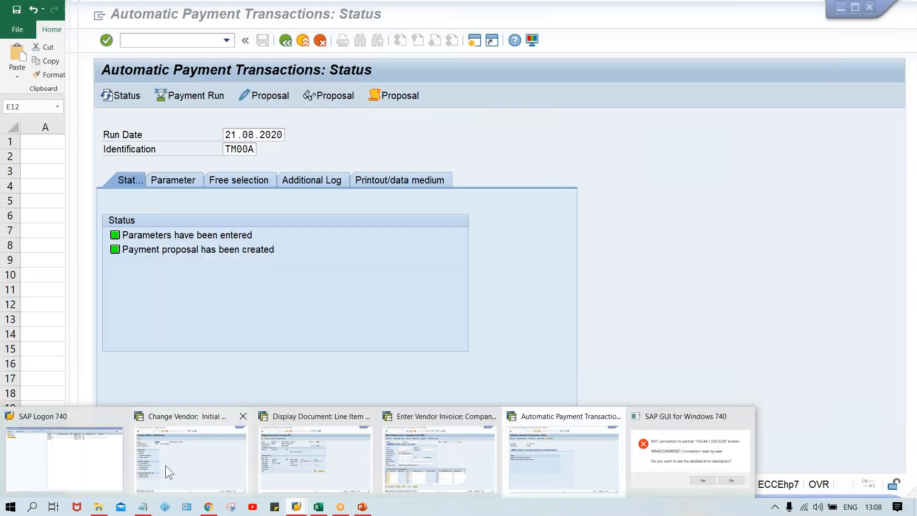
{"action": "left_click", "coordinate": [158, 464]}
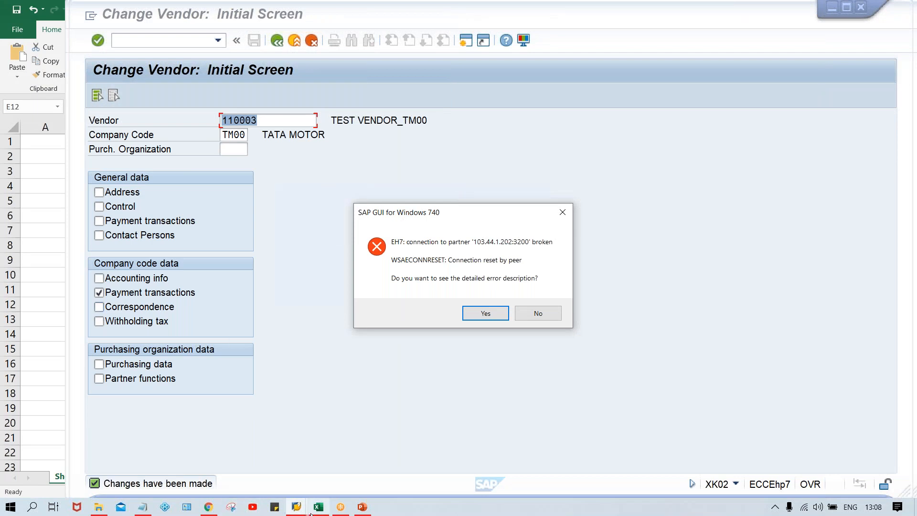
{"action": "mouse_move", "coordinate": [301, 509]}
{"action": "left_click", "coordinate": [425, 472]}
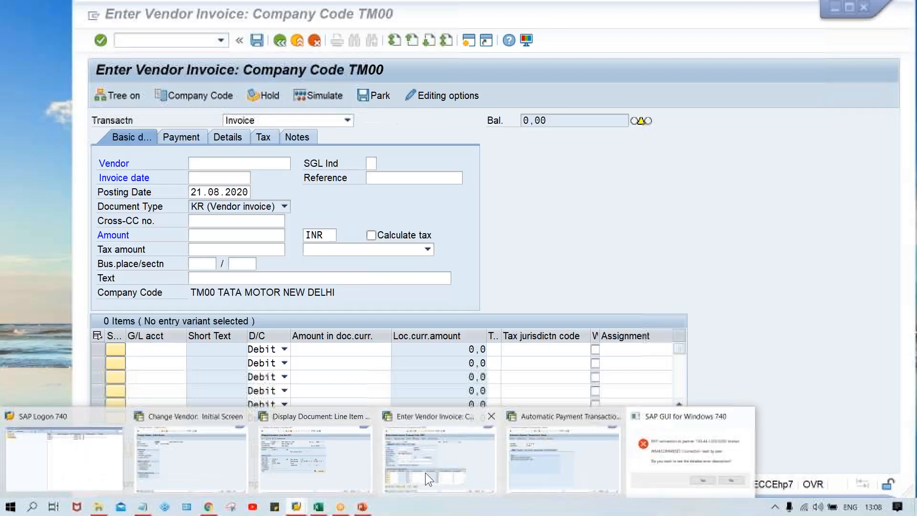
{"action": "left_click", "coordinate": [543, 457]}
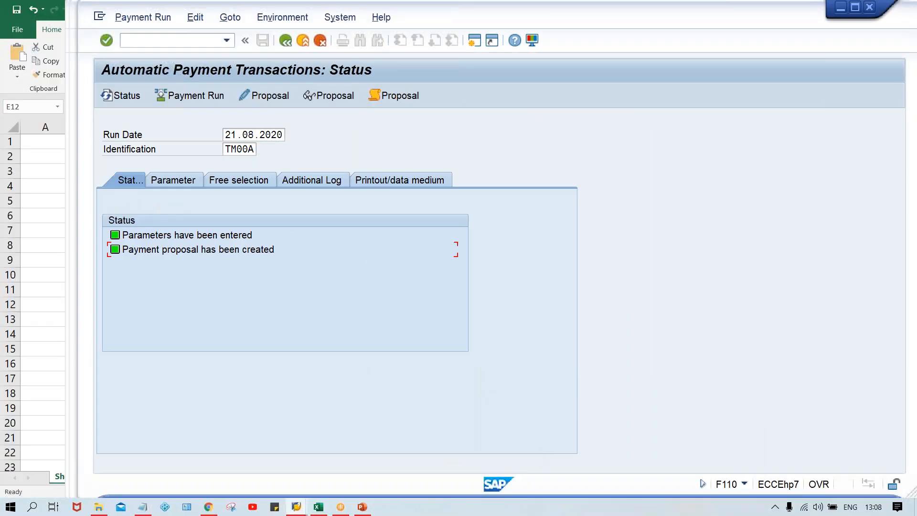
{"action": "left_click", "coordinate": [195, 18]}
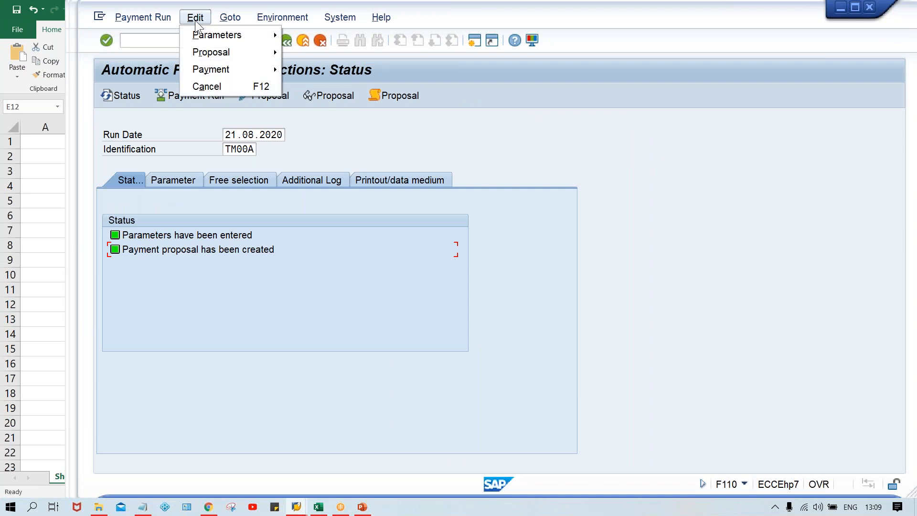
{"action": "mouse_move", "coordinate": [220, 52]}
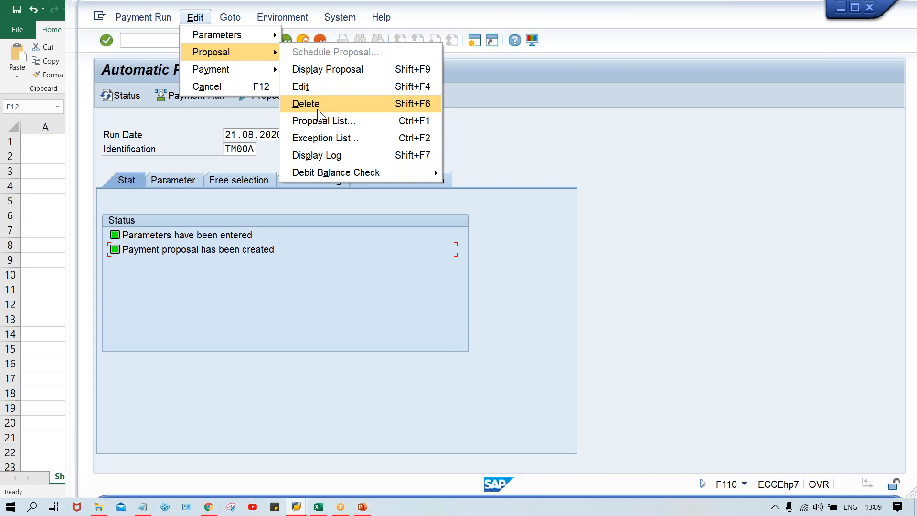
{"action": "left_click", "coordinate": [399, 227]}
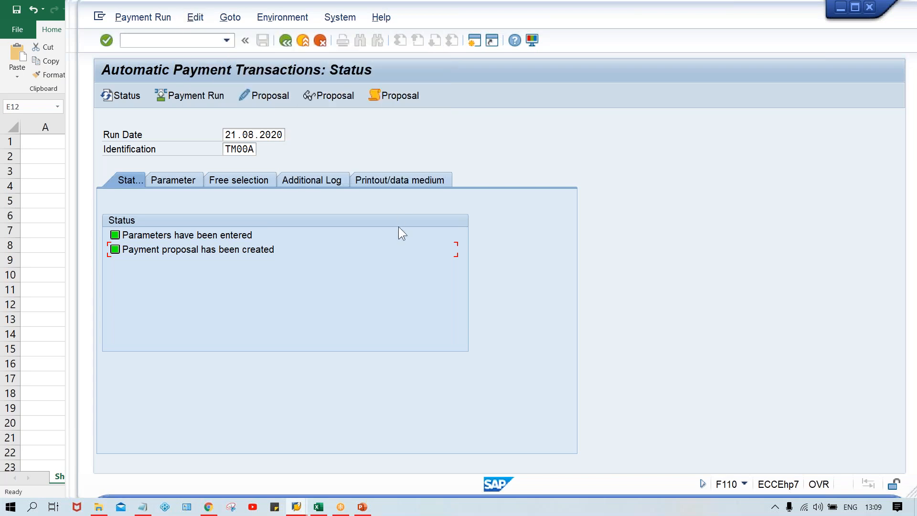
Step: Bring up the broken-connection error and dismiss it without opening the detailed error description
{"action": "left_click", "coordinate": [295, 507]}
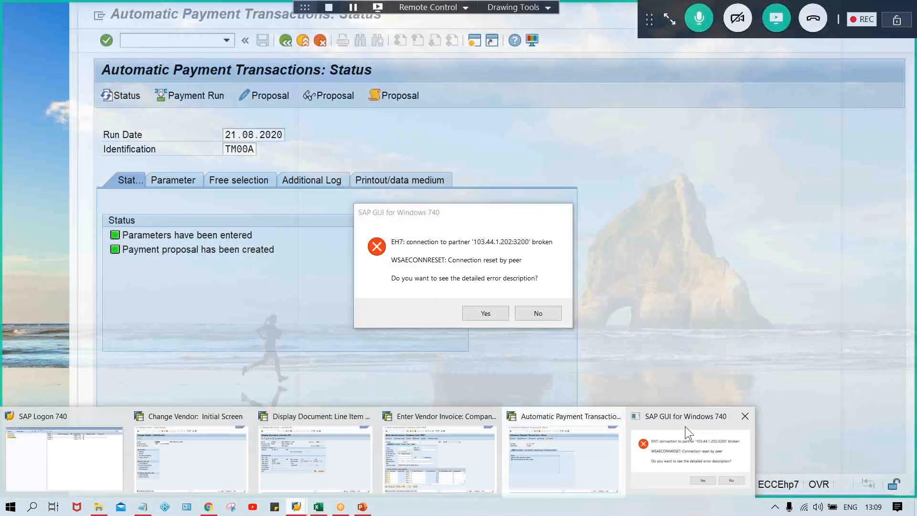
{"action": "left_click", "coordinate": [685, 426]}
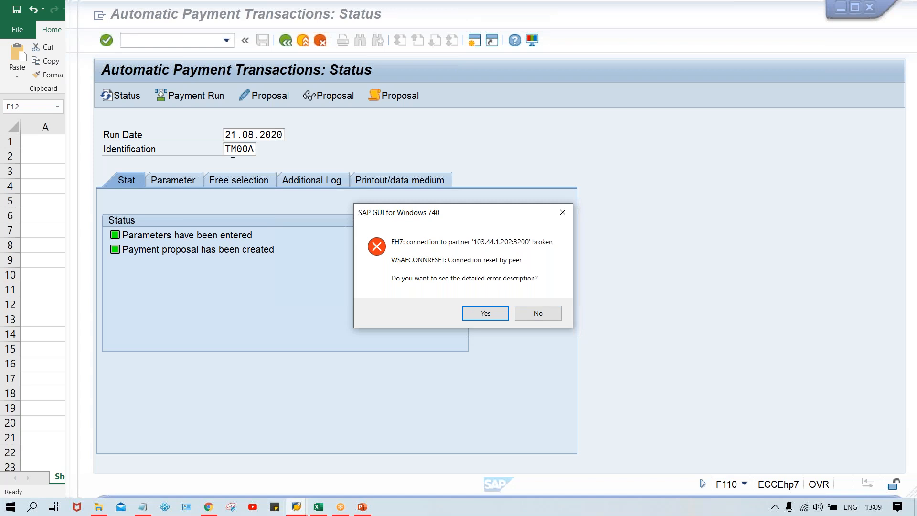
{"action": "left_click", "coordinate": [555, 313]}
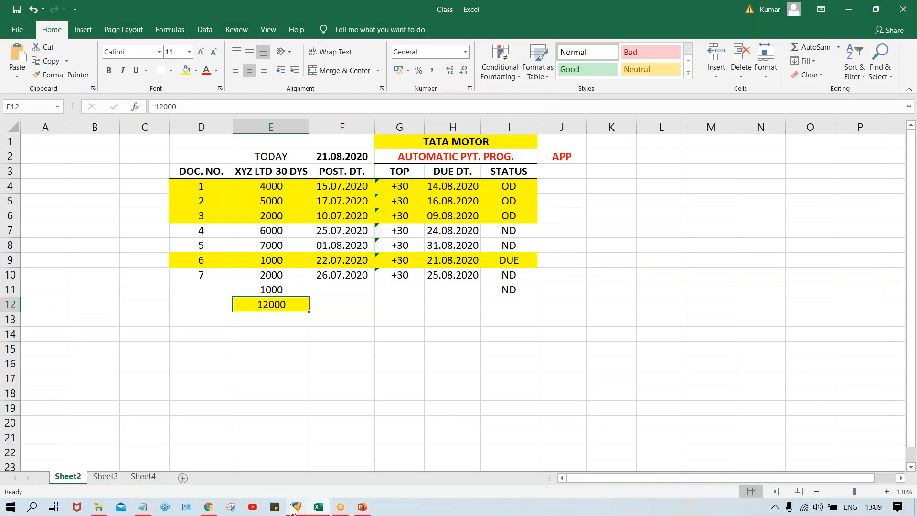
Step: Reopen the SAP_2 connection from SAP Logon and log on with the user name and account password
{"action": "left_click", "coordinate": [294, 508]}
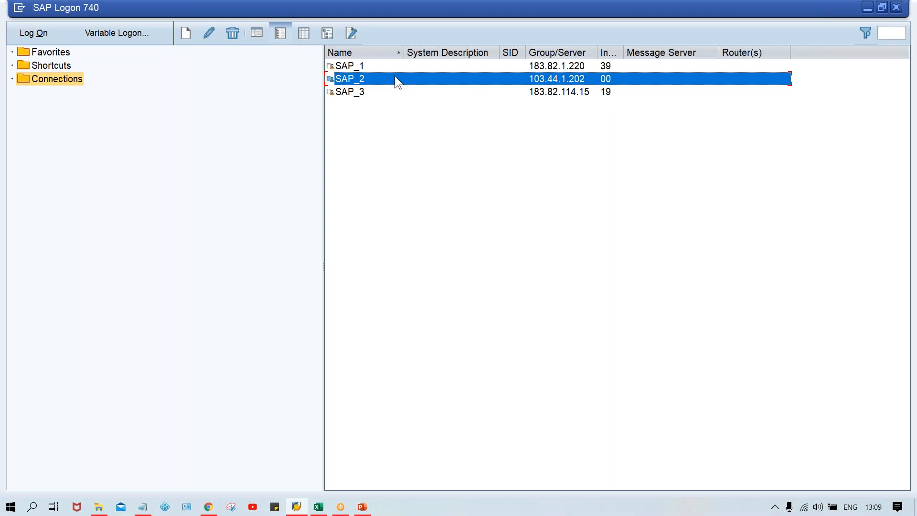
{"action": "double_click", "coordinate": [395, 78]}
{"action": "left_click_drag", "start_coordinate": [248, 13], "coordinate": [312, 19]}
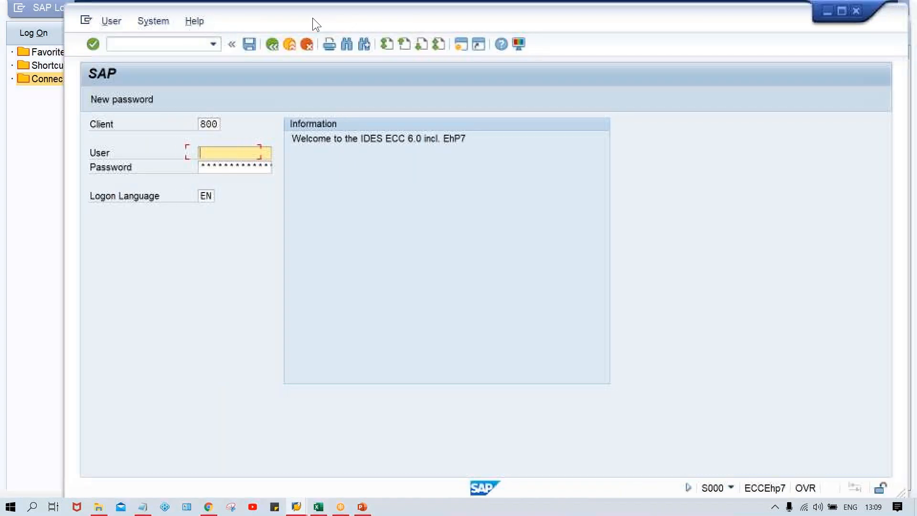
{"action": "key", "text": "Down"}
{"action": "key", "text": "Return"}
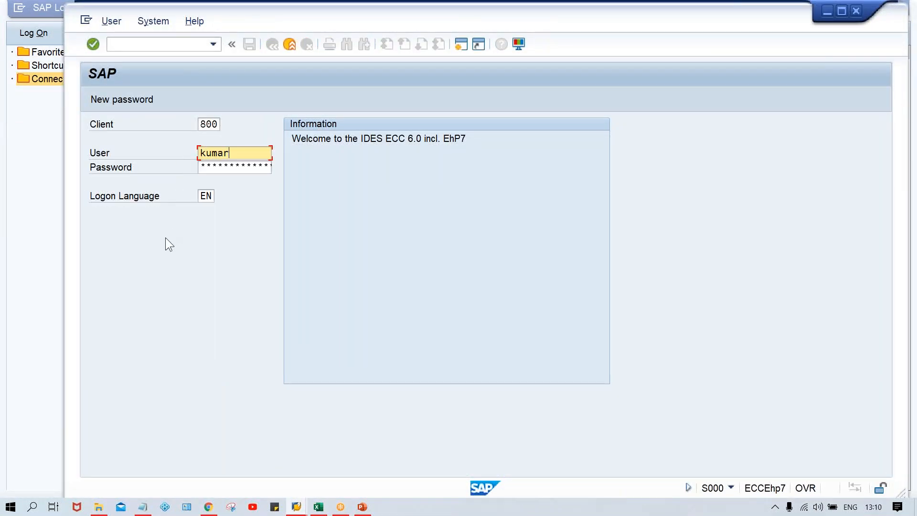
{"action": "key", "text": "Tab"}
{"action": "key", "text": "Caps_Lock"}
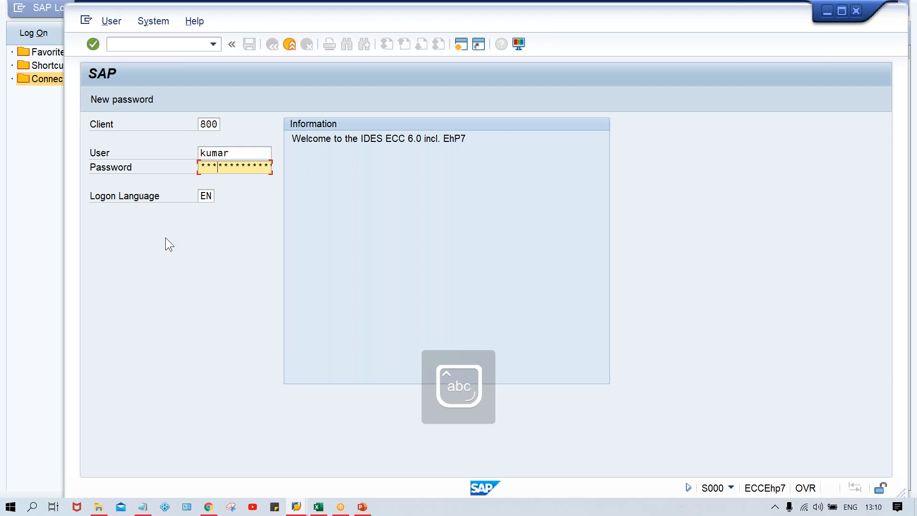
{"action": "key", "text": "Return"}
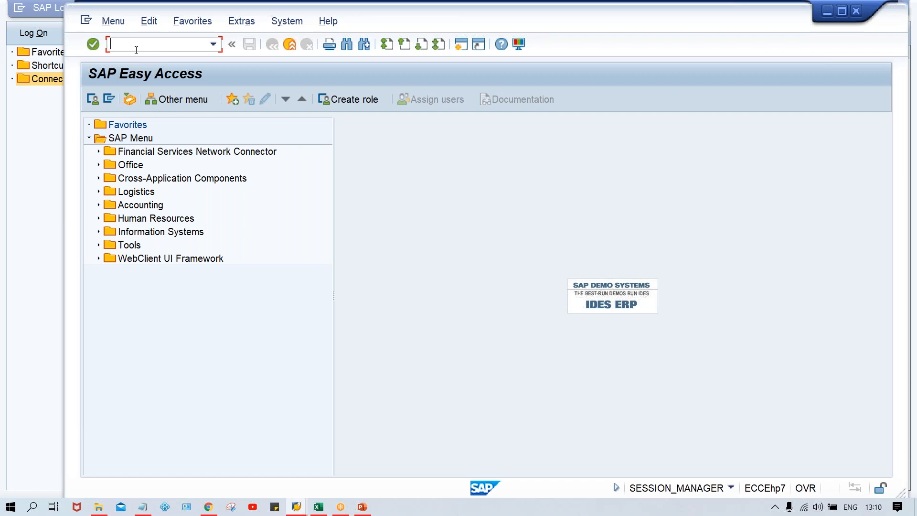
Step: Run transaction F110 and load the existing payment run TM00A with run date 21.08.2020
{"action": "key", "text": "Caps_Lock"}
{"action": "type", "text": "F110"}
{"action": "key", "text": "Return"}
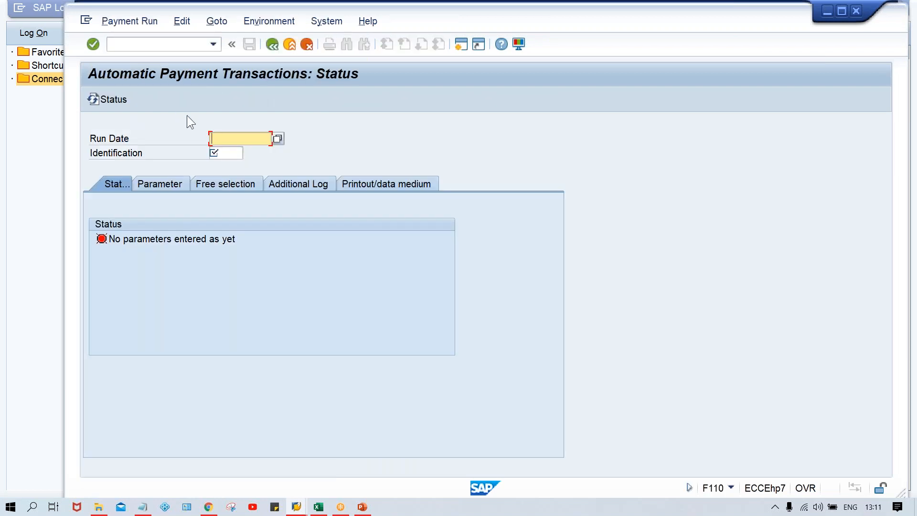
{"action": "key", "text": "BackSpace"}
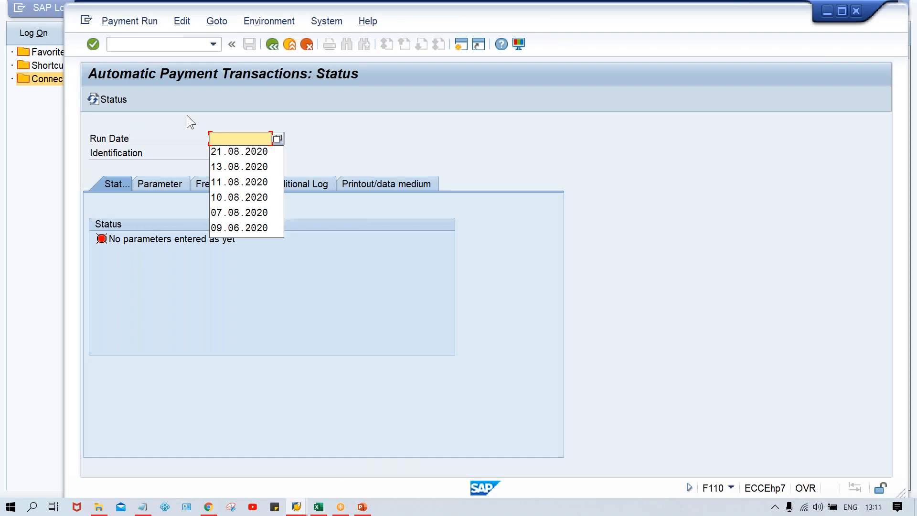
{"action": "type", "text": "21"}
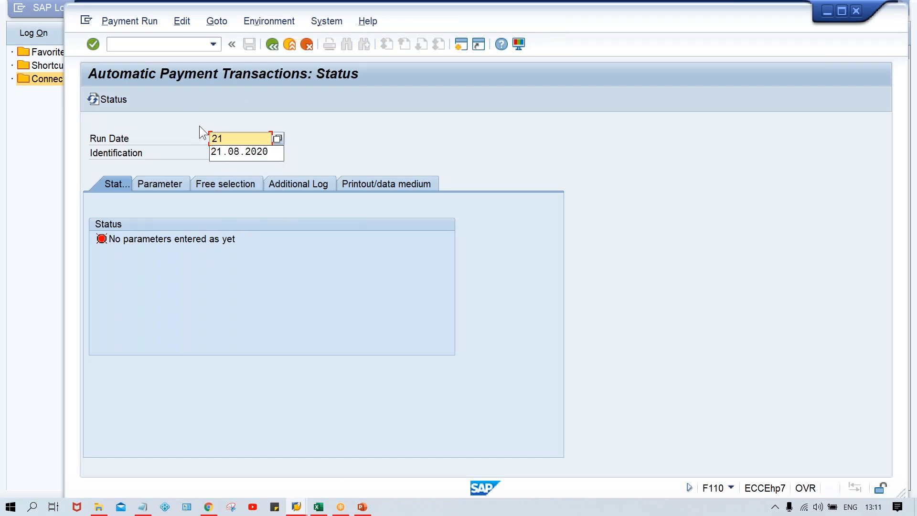
{"action": "left_click", "coordinate": [236, 151]}
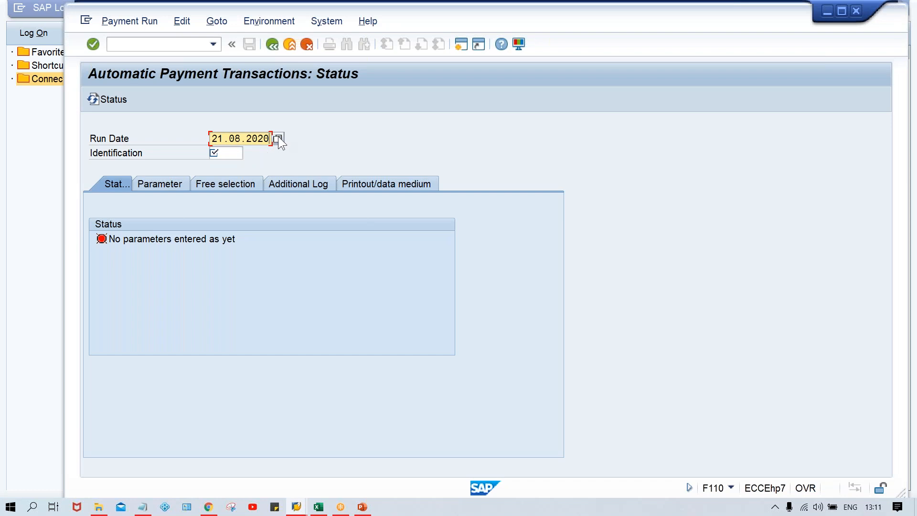
{"action": "key", "text": "Return"}
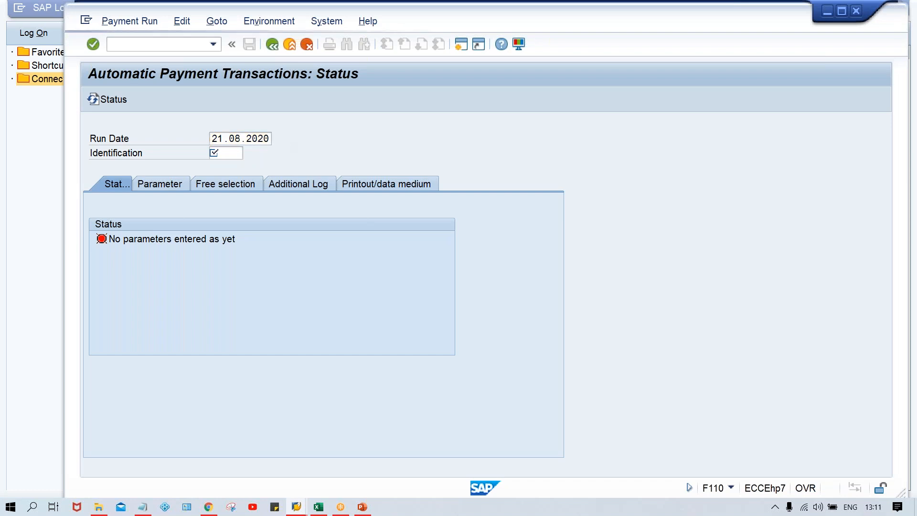
{"action": "key", "text": "F4"}
{"action": "left_click_drag", "start_coordinate": [224, 12], "coordinate": [303, 32]}
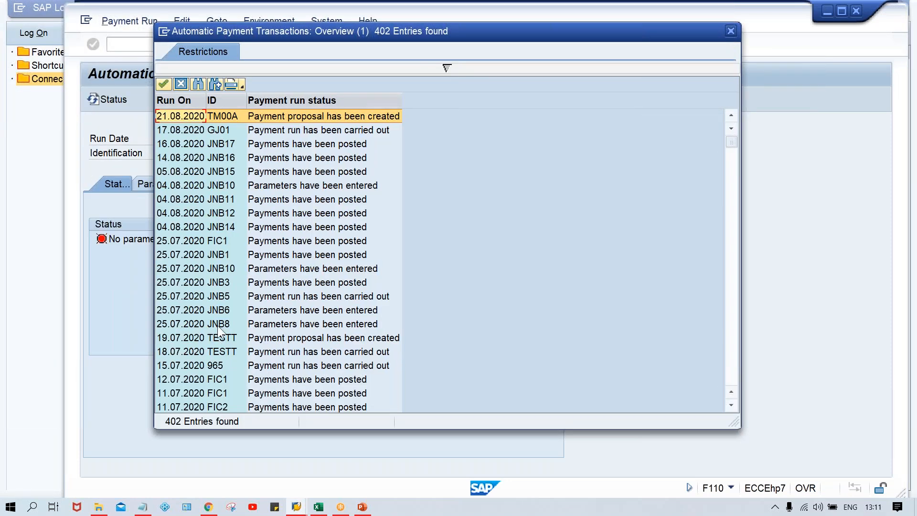
{"action": "double_click", "coordinate": [219, 116]}
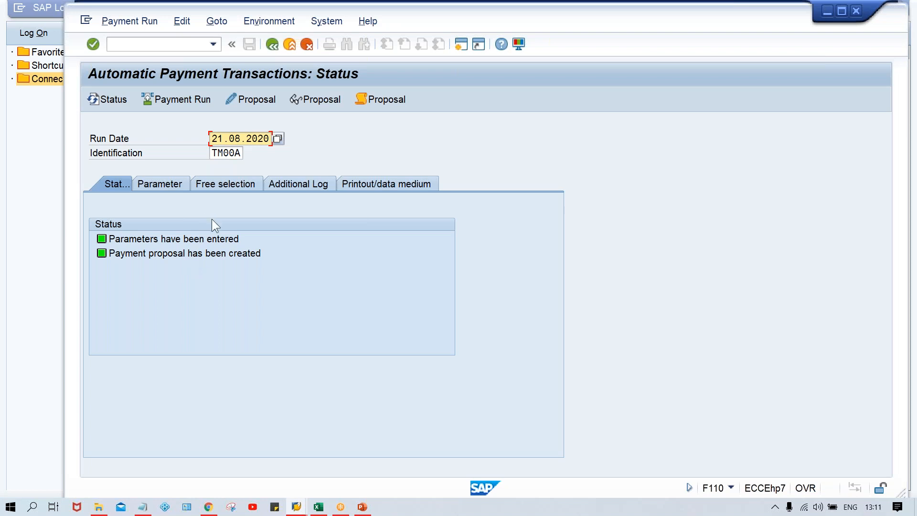
Step: Open an additional SAP session and run transaction XK02 in it
{"action": "left_click", "coordinate": [460, 42]}
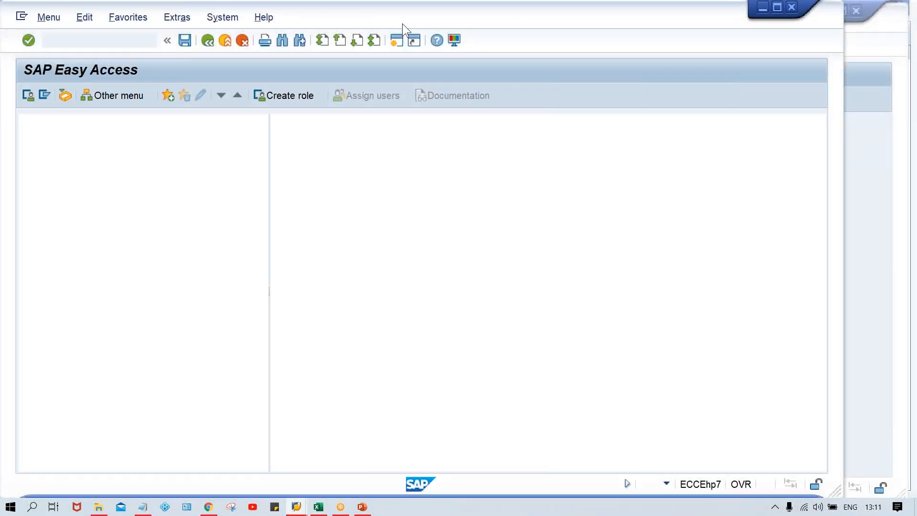
{"action": "type", "text": "XK2"}
{"action": "key", "text": "BackSpace"}
{"action": "type", "text": "02"}
{"action": "key", "text": "Return"}
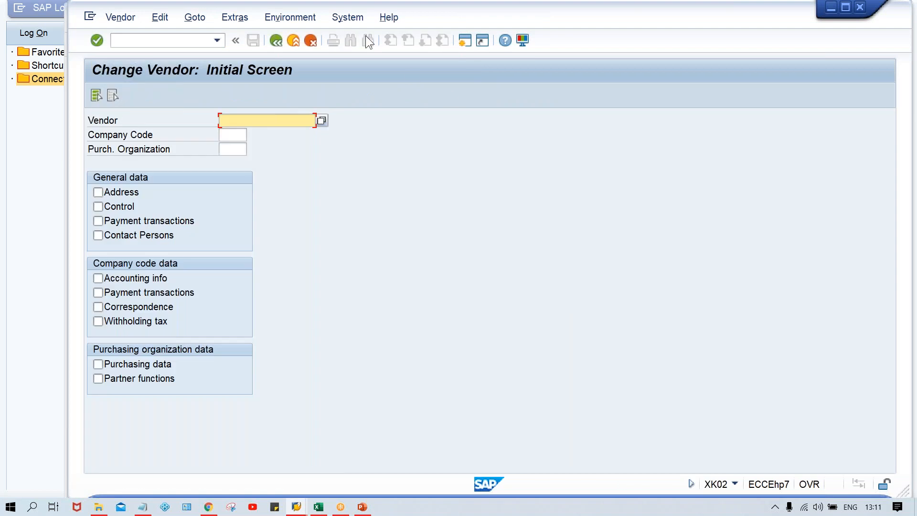
Step: Check the payment methods in the test vendor's company code payment transactions data for TM00, and return to payment run TM00A
{"action": "key", "text": "Down"}
{"action": "key", "text": "Down"}
{"action": "key", "text": "Return"}
{"action": "key", "text": "Tab"}
{"action": "key", "text": "Tab"}
{"action": "key", "text": "shift+Tab"}
{"action": "type", "text": "C"}
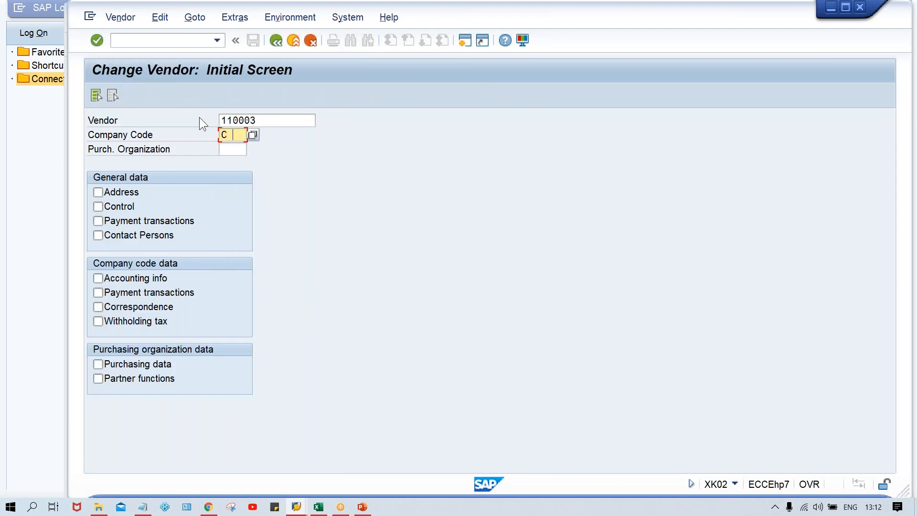
{"action": "key", "text": "BackSpace"}
{"action": "key", "text": "Down"}
{"action": "key", "text": "Return"}
{"action": "left_click", "coordinate": [156, 297]}
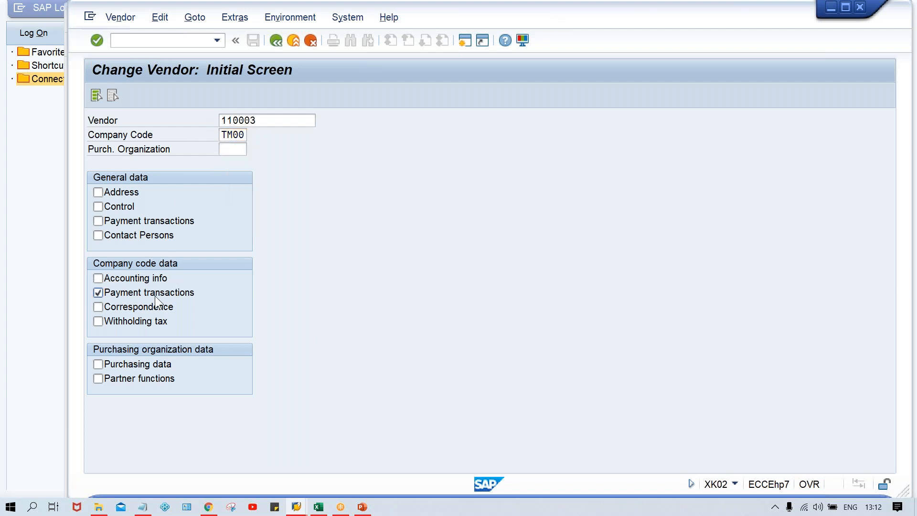
{"action": "key", "text": "Return"}
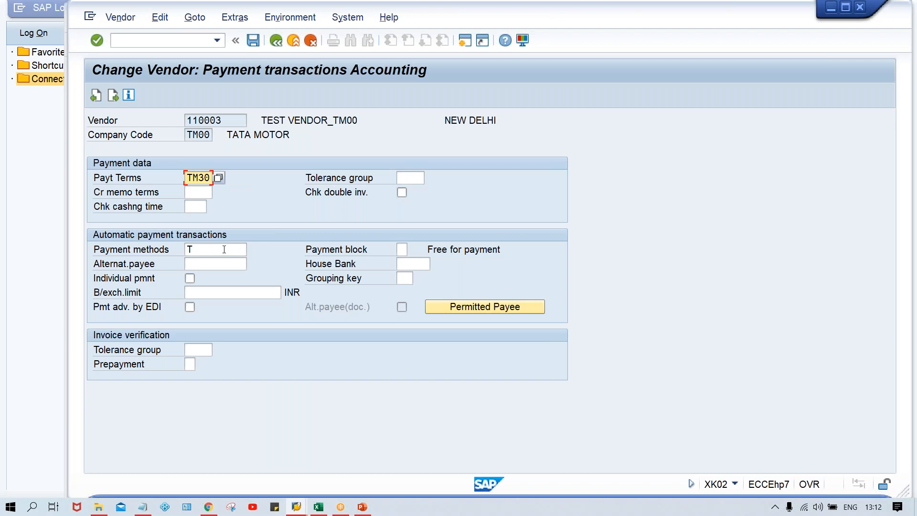
{"action": "key", "text": "alt+Tab"}
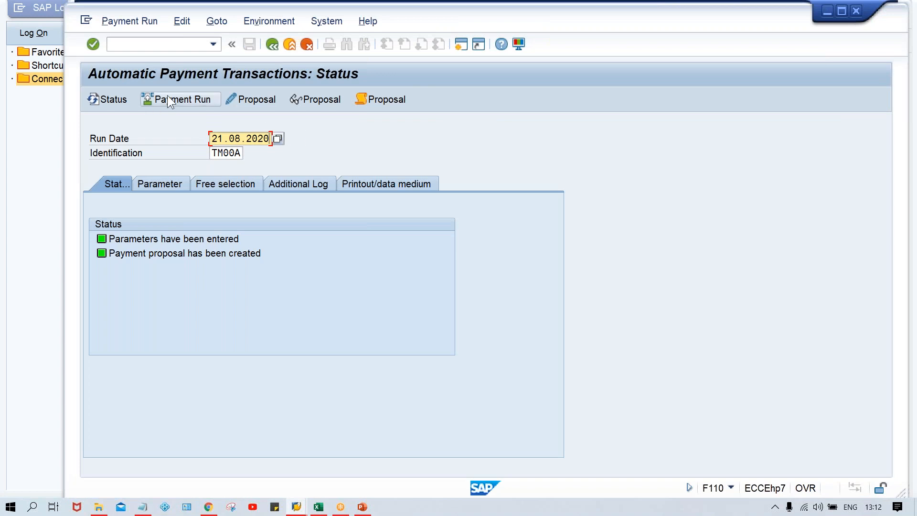
Step: Delete the existing payment proposal of run TM00A together with its log
{"action": "left_click", "coordinate": [182, 21]}
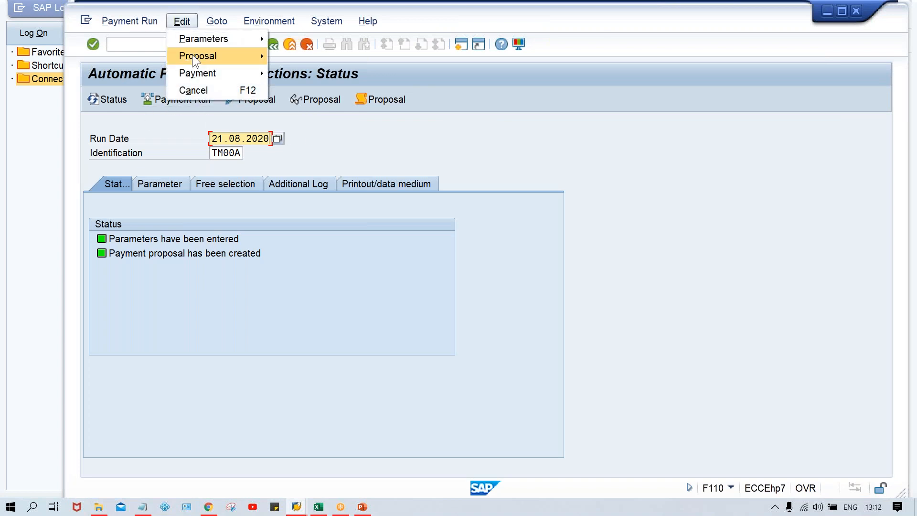
{"action": "mouse_move", "coordinate": [192, 55]}
{"action": "left_click", "coordinate": [302, 107]}
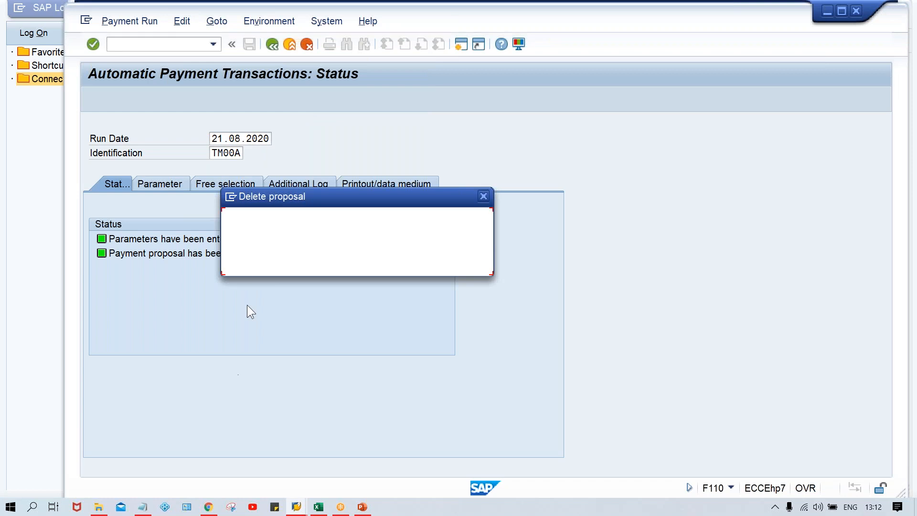
{"action": "left_click", "coordinate": [292, 264]}
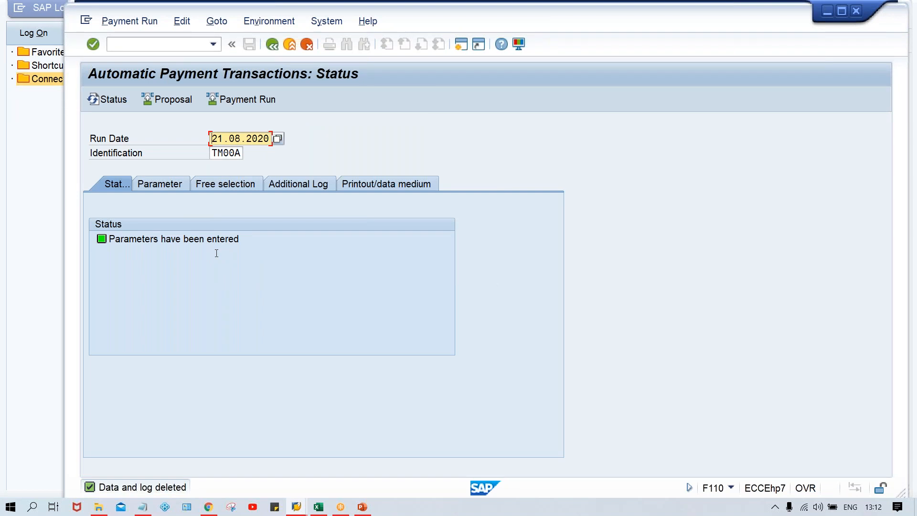
Step: Schedule a new payment proposal for TM00A to start immediately, and refresh the status until it has run
{"action": "left_click", "coordinate": [162, 100]}
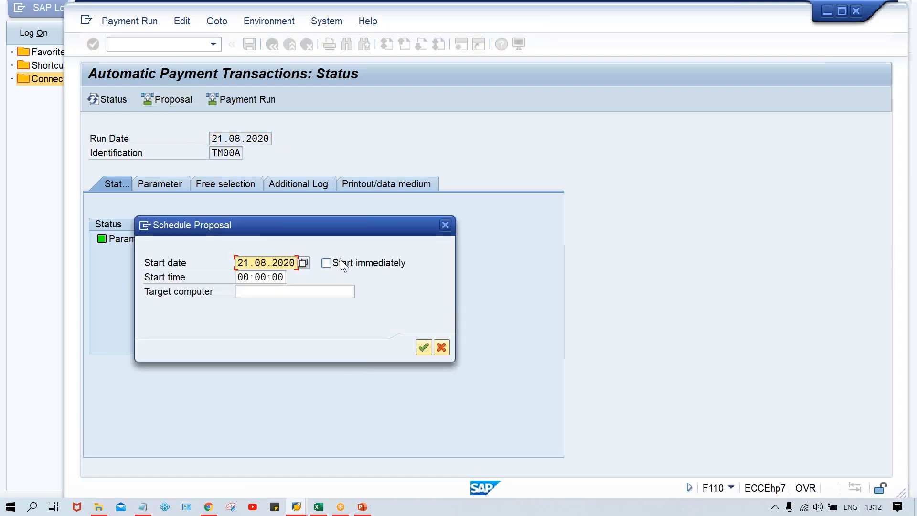
{"action": "left_click", "coordinate": [326, 263]}
{"action": "key", "text": "Return"}
{"action": "key", "text": "Return"}
{"action": "key", "text": "Return"}
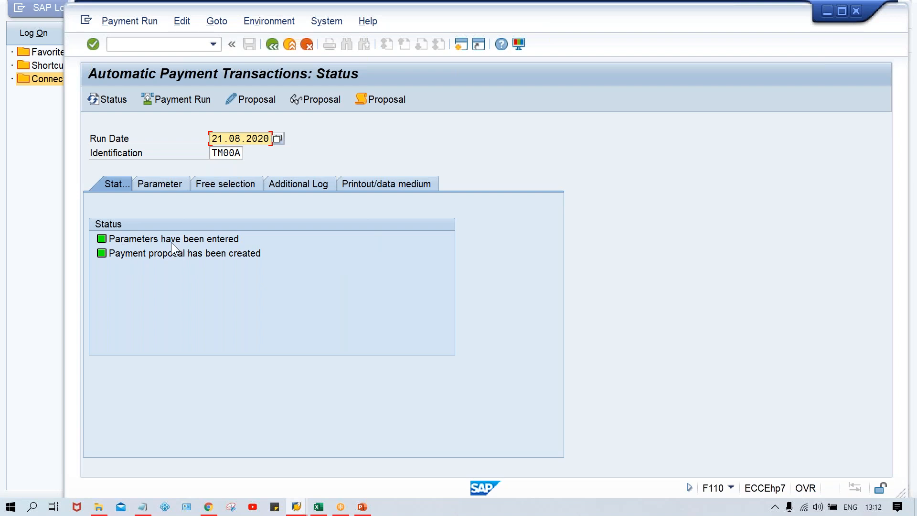
Step: Review the proposal log for the permitted payment method and posting lines, and return to the payment run status
{"action": "left_click", "coordinate": [382, 102]}
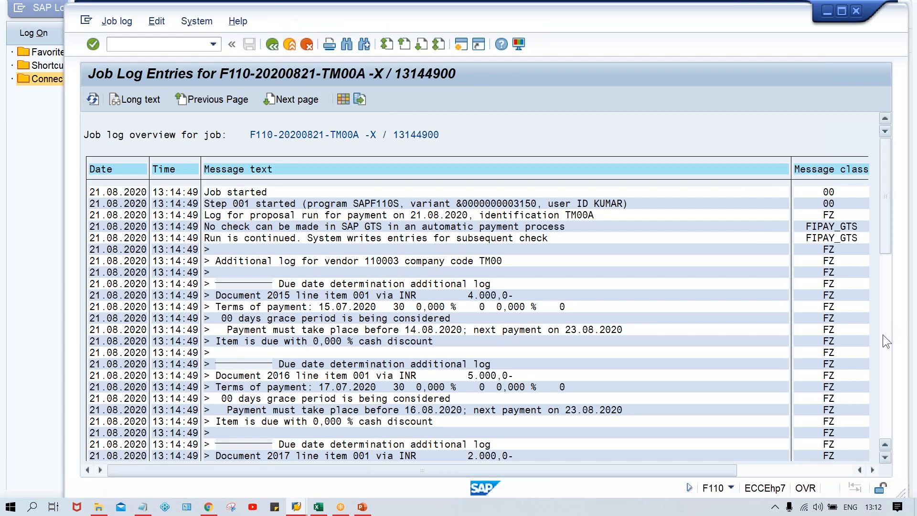
{"action": "left_click", "coordinate": [883, 334]}
{"action": "left_click", "coordinate": [888, 408]}
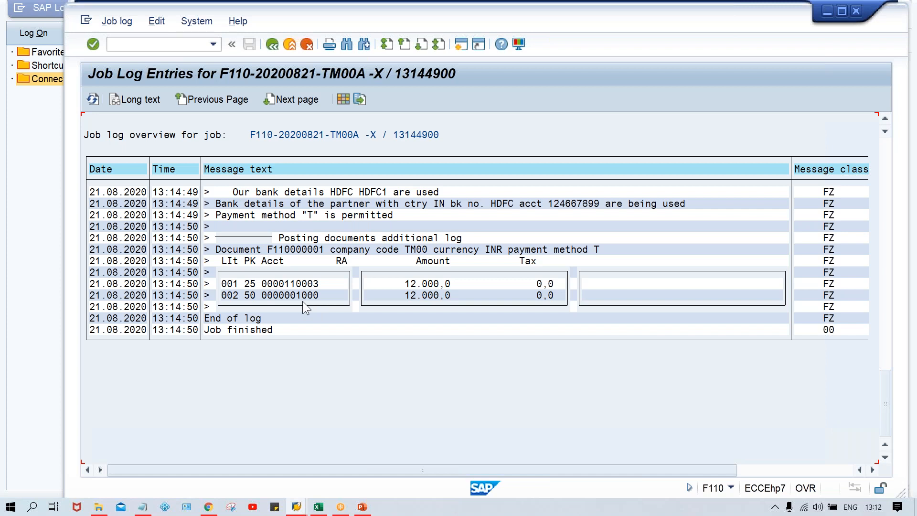
{"action": "left_click", "coordinate": [408, 283]}
{"action": "left_click", "coordinate": [273, 48]}
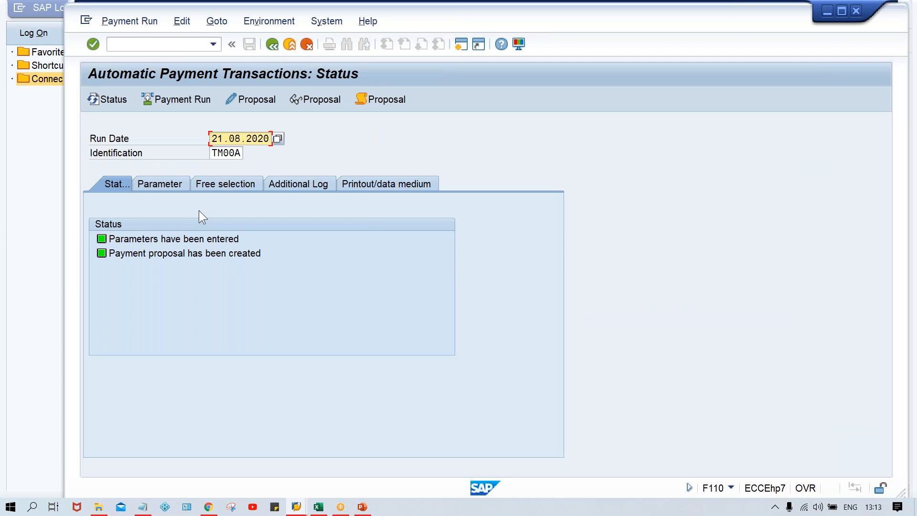
Step: Schedule the payment run for TM00A and refresh its status
{"action": "left_click", "coordinate": [194, 99]}
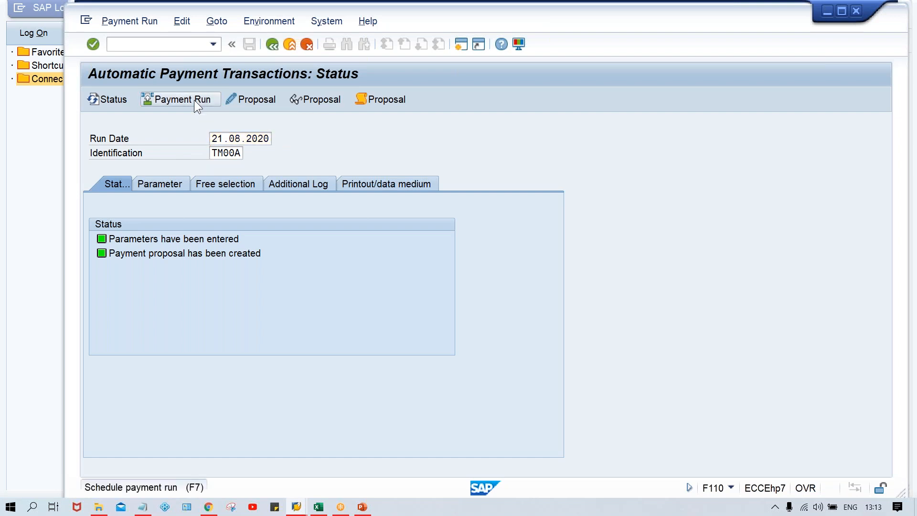
{"action": "left_click", "coordinate": [423, 346]}
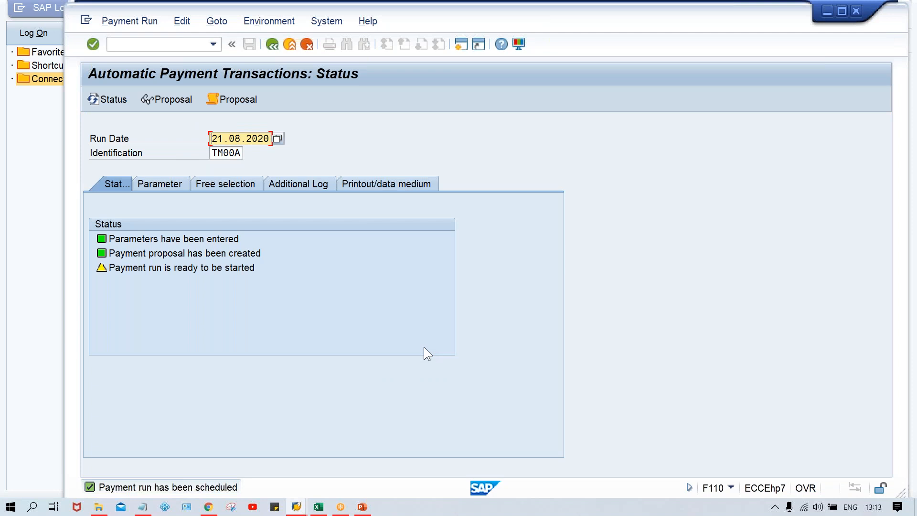
{"action": "key", "text": "Return"}
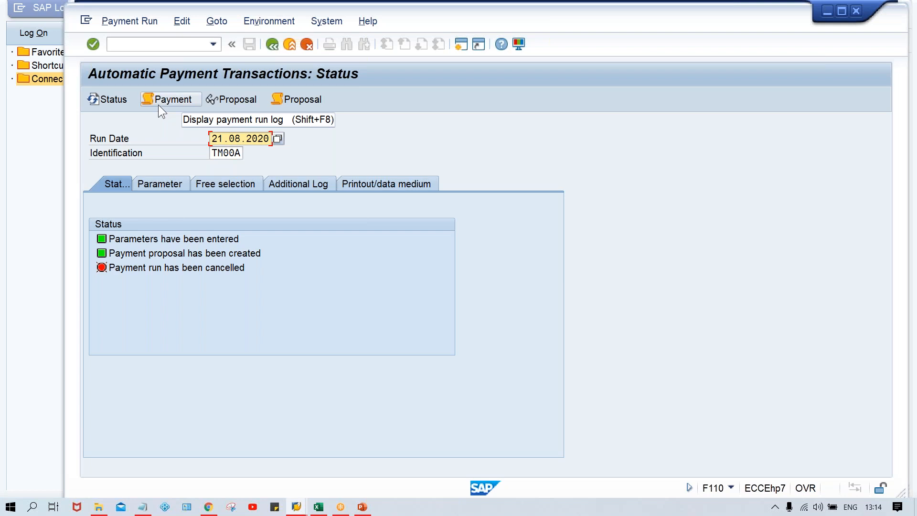
Step: Examine the payment run log for the reason of the cancellation, and return to the status overview
{"action": "left_click", "coordinate": [156, 98]}
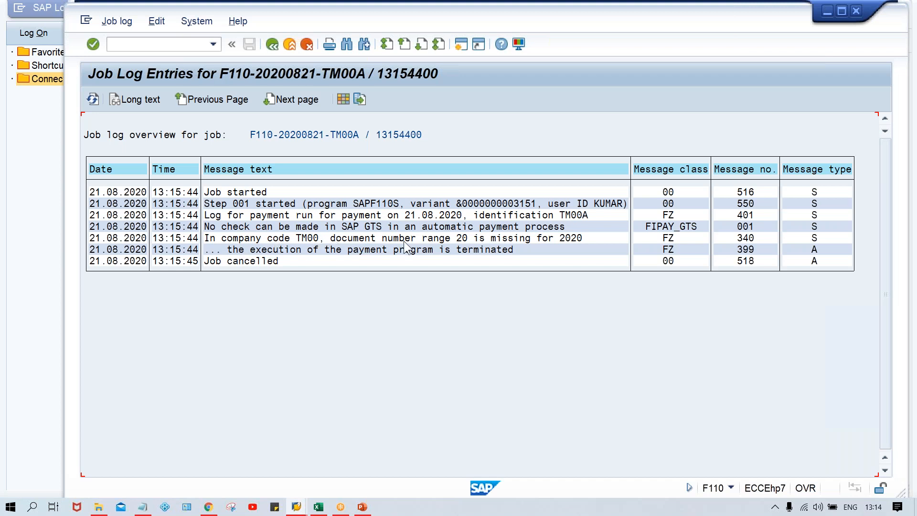
{"action": "left_click", "coordinate": [272, 44]}
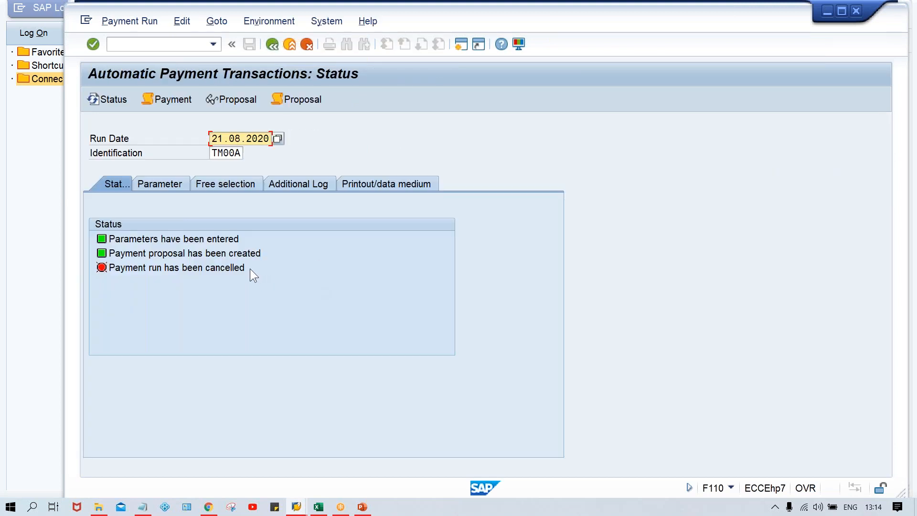
{"action": "left_click", "coordinate": [223, 270]}
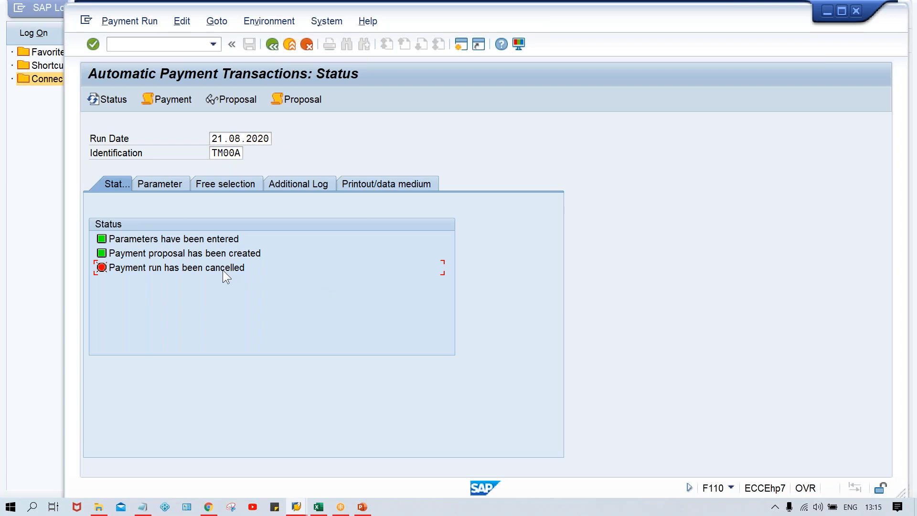
Step: Open an additional session, run transaction FBN1, and open the accounting document number intervals of company code TM00 for changing
{"action": "left_click", "coordinate": [460, 47]}
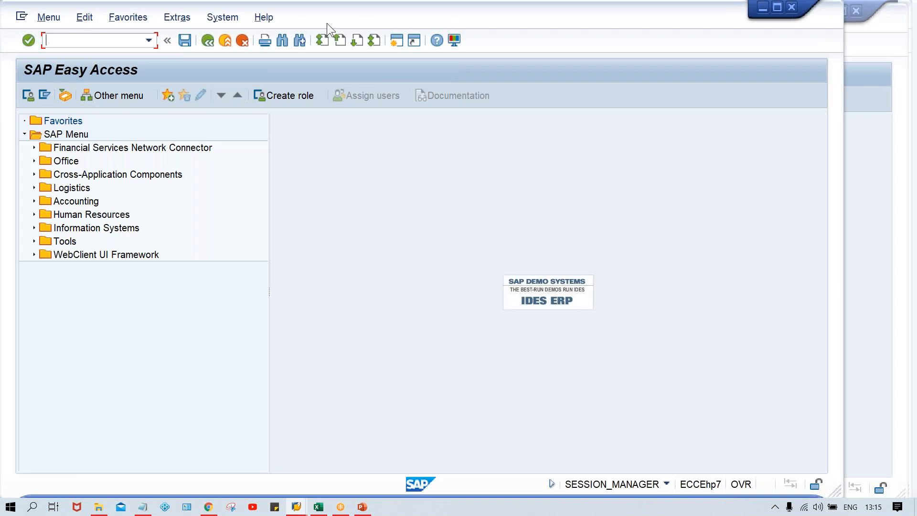
{"action": "left_click_drag", "start_coordinate": [326, 23], "coordinate": [399, 21]}
{"action": "type", "text": "FBN1"}
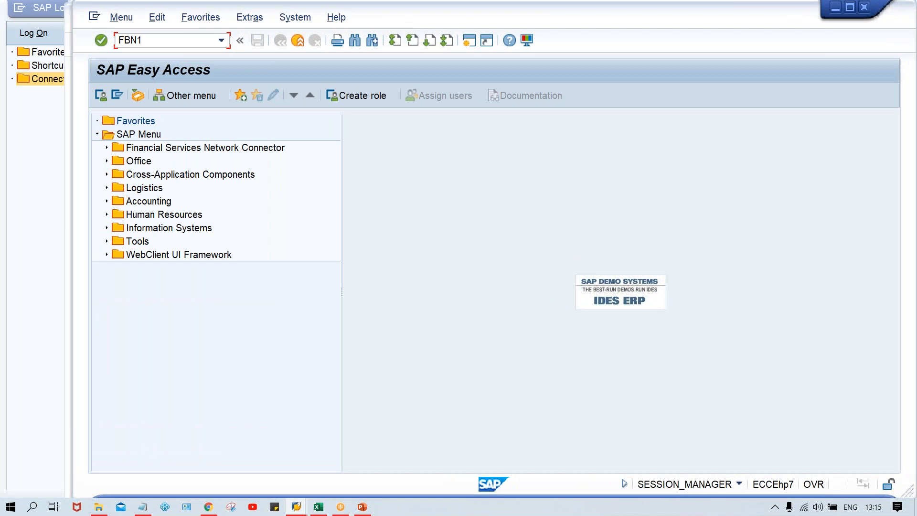
{"action": "key", "text": "Return"}
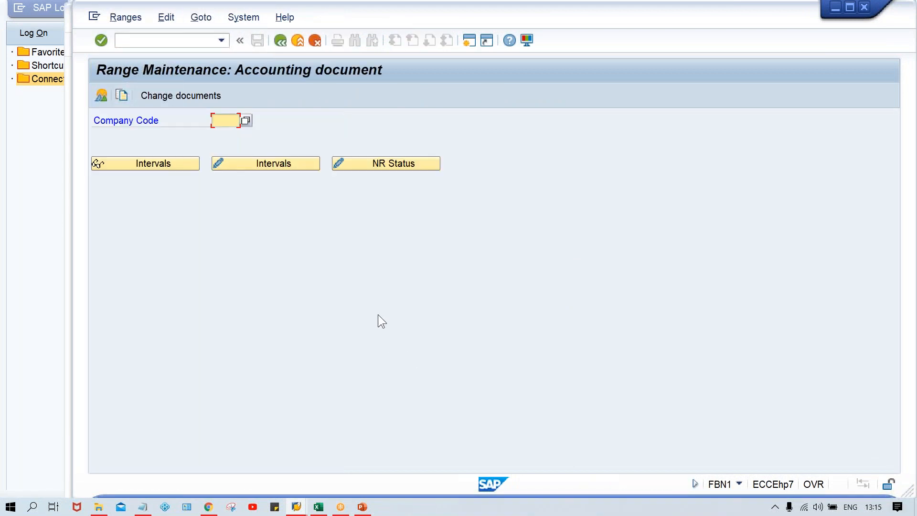
{"action": "type", "text": "TM00"}
{"action": "left_click", "coordinate": [260, 164]}
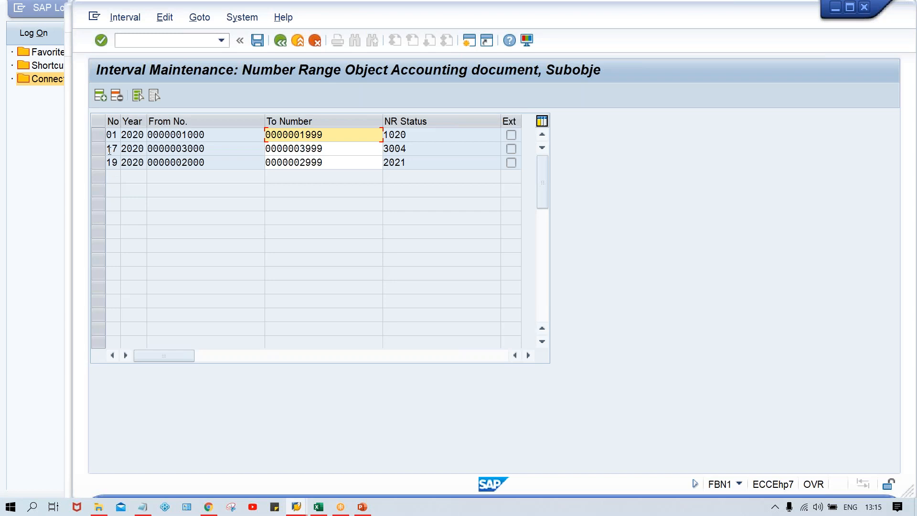
Step: Select number range 01, check the status of payment run TM00A, and return to the interval maintenance
{"action": "left_click", "coordinate": [96, 135]}
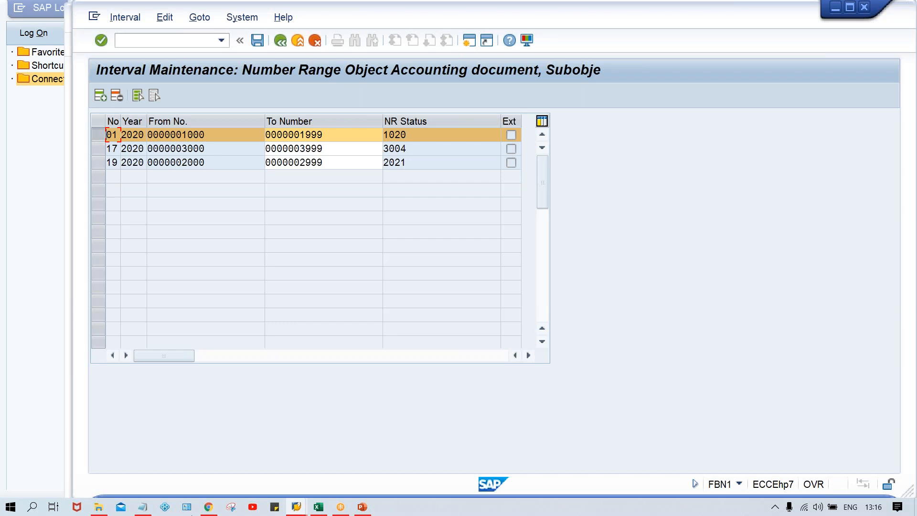
{"action": "mouse_move", "coordinate": [297, 510]}
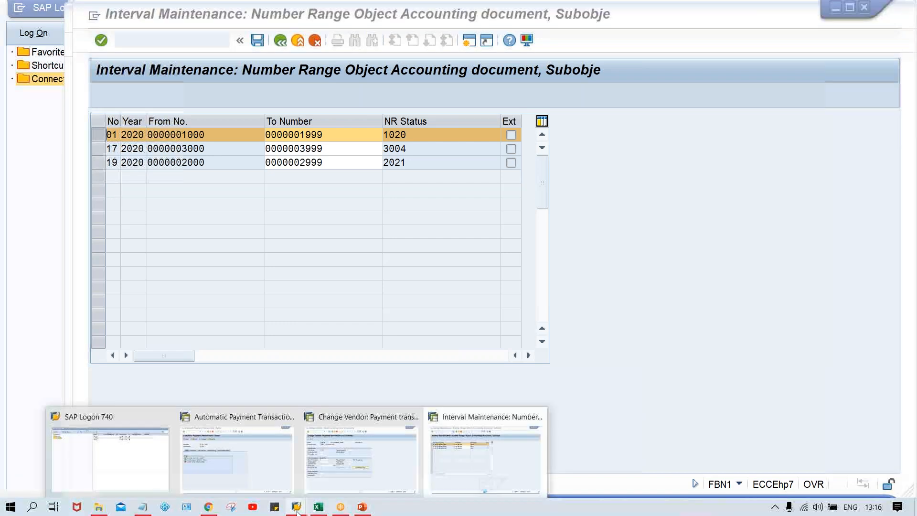
{"action": "left_click", "coordinate": [274, 468]}
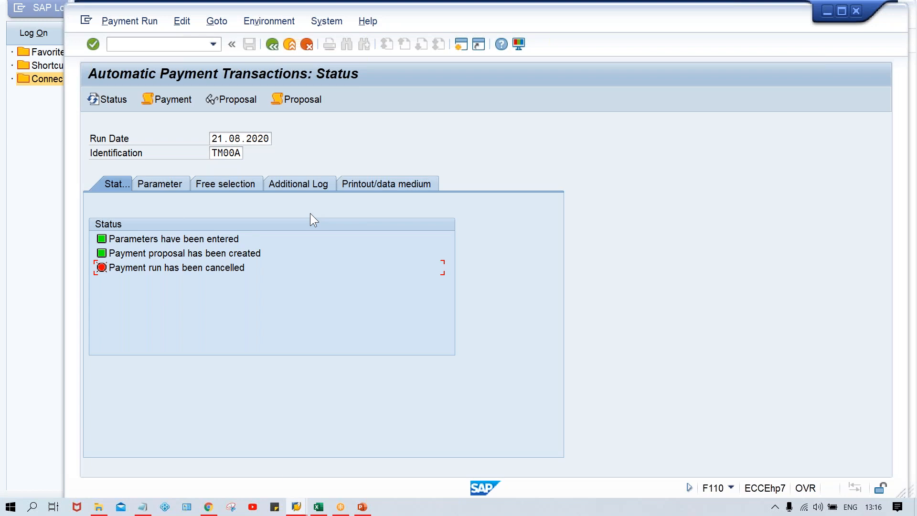
{"action": "mouse_move", "coordinate": [303, 511]}
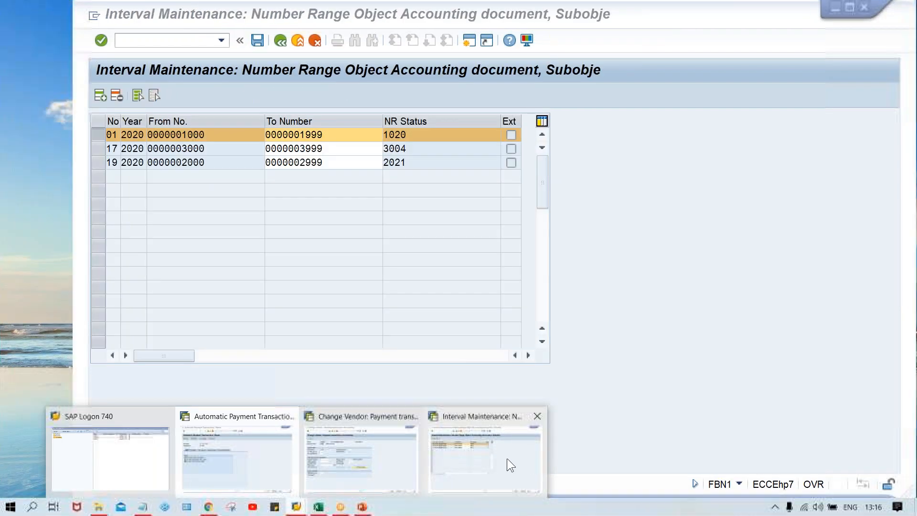
{"action": "left_click", "coordinate": [506, 458]}
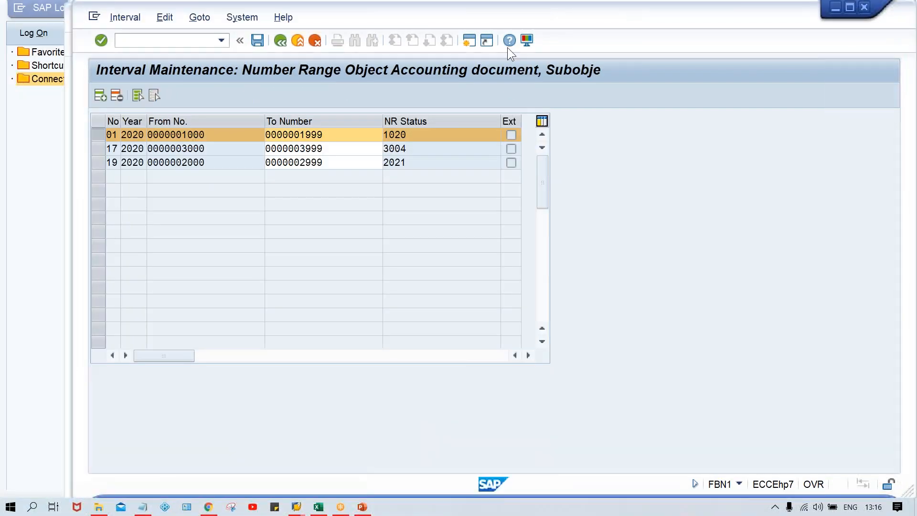
Step: Open another SAP session and run transaction FBZP in it
{"action": "left_click", "coordinate": [469, 40]}
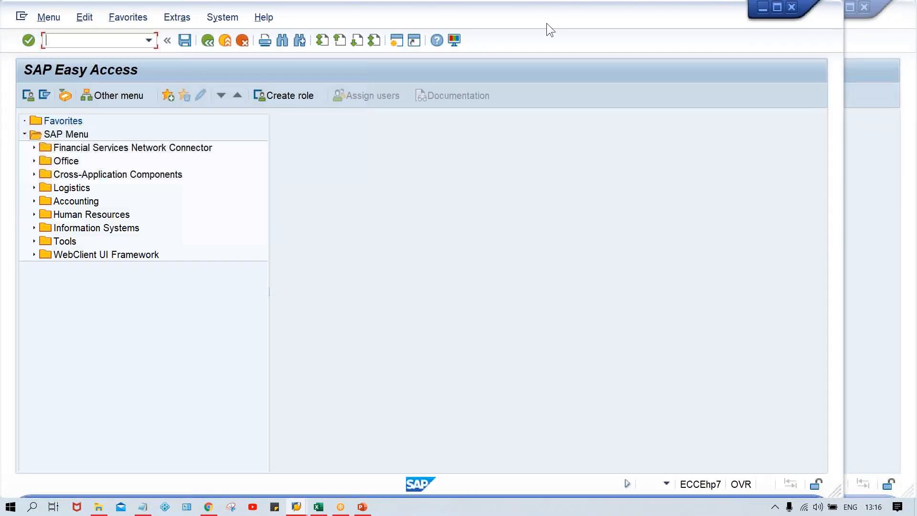
{"action": "left_click_drag", "start_coordinate": [552, 23], "coordinate": [621, 23]}
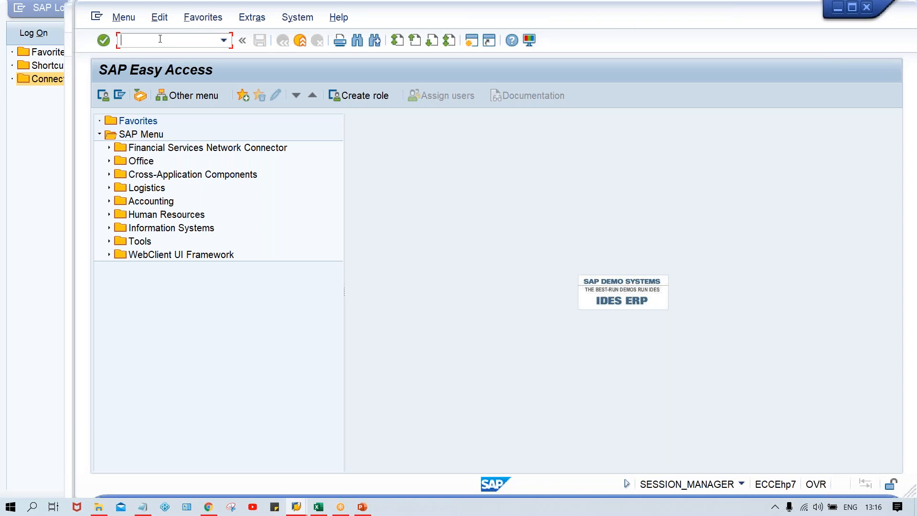
{"action": "type", "text": "FBZP"}
{"action": "key", "text": "Return"}
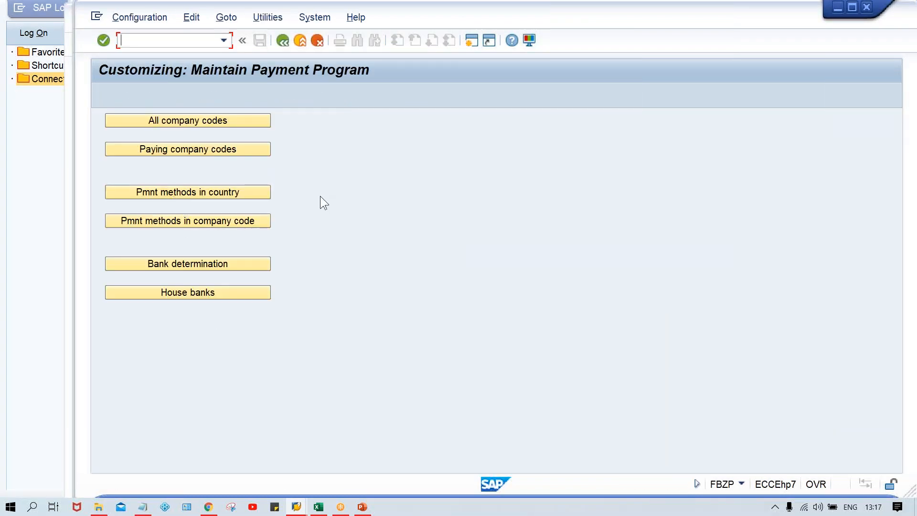
Step: Open the country details of India's payment method T, Bank Transfer, and check its document type for payment
{"action": "left_click", "coordinate": [198, 197]}
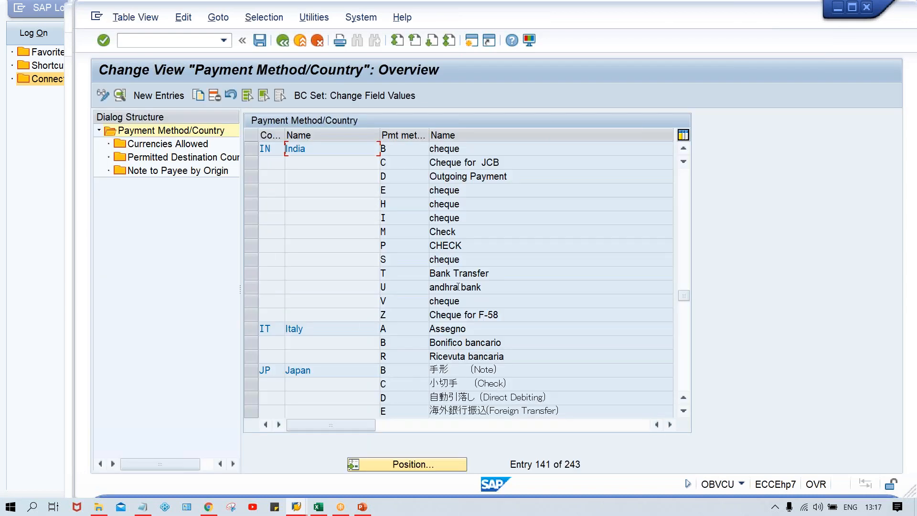
{"action": "left_click", "coordinate": [257, 274]}
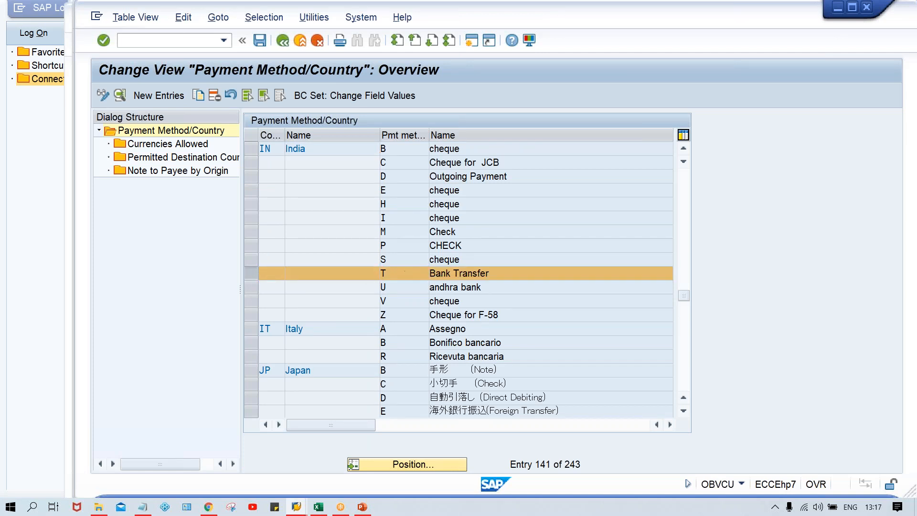
{"action": "double_click", "coordinate": [406, 275]}
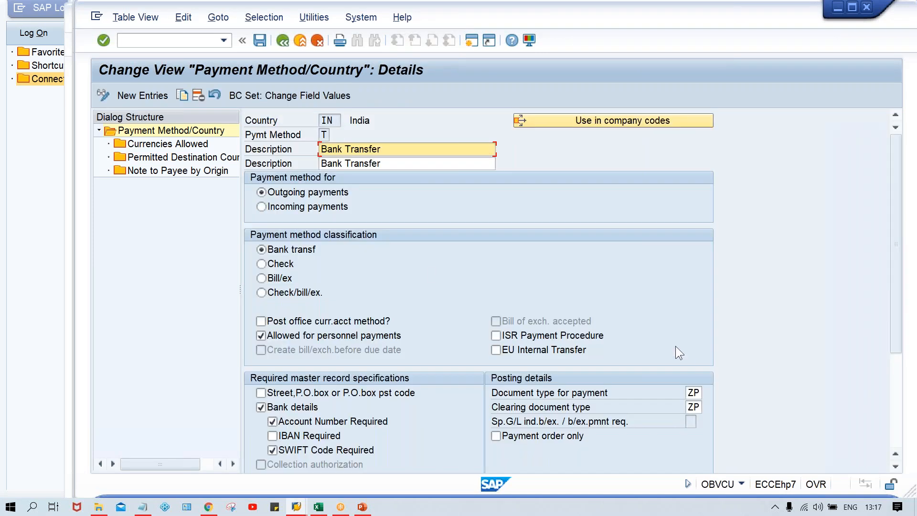
{"action": "left_click", "coordinate": [690, 391]}
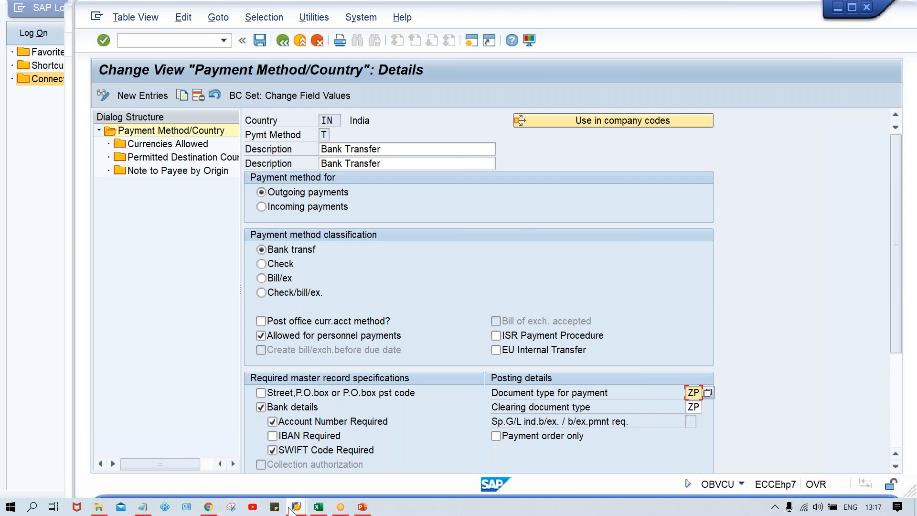
{"action": "mouse_move", "coordinate": [289, 509]}
{"action": "mouse_move", "coordinate": [438, 466]}
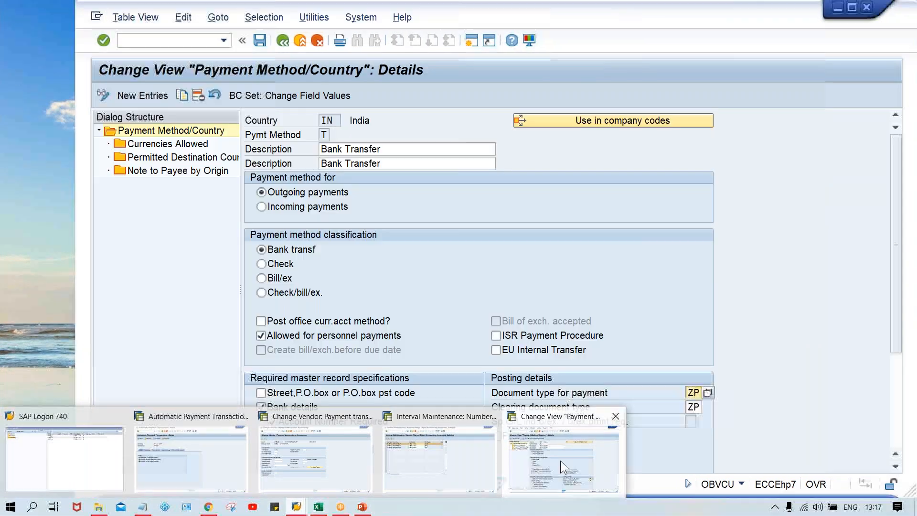
{"action": "left_click", "coordinate": [559, 460]}
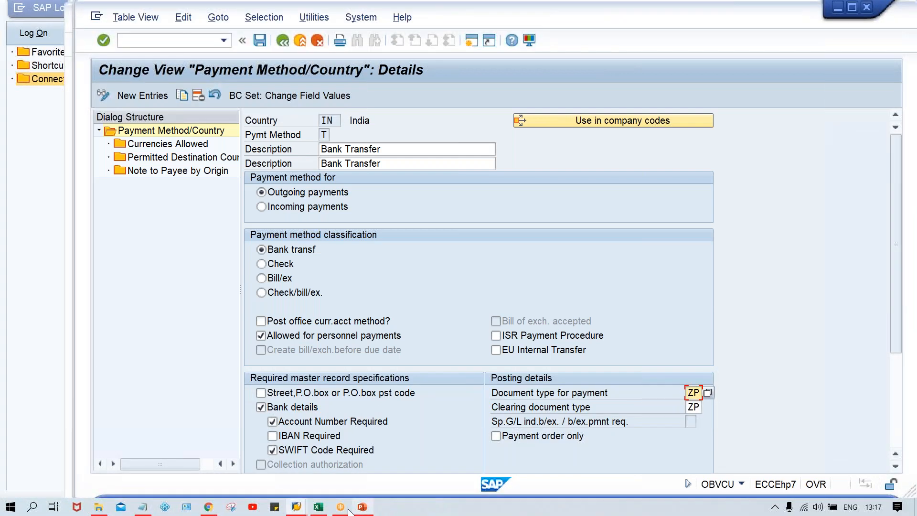
Step: Switch to the number range interval session and run transaction OBA7 there
{"action": "left_click", "coordinate": [296, 508]}
{"action": "left_click", "coordinate": [432, 466]}
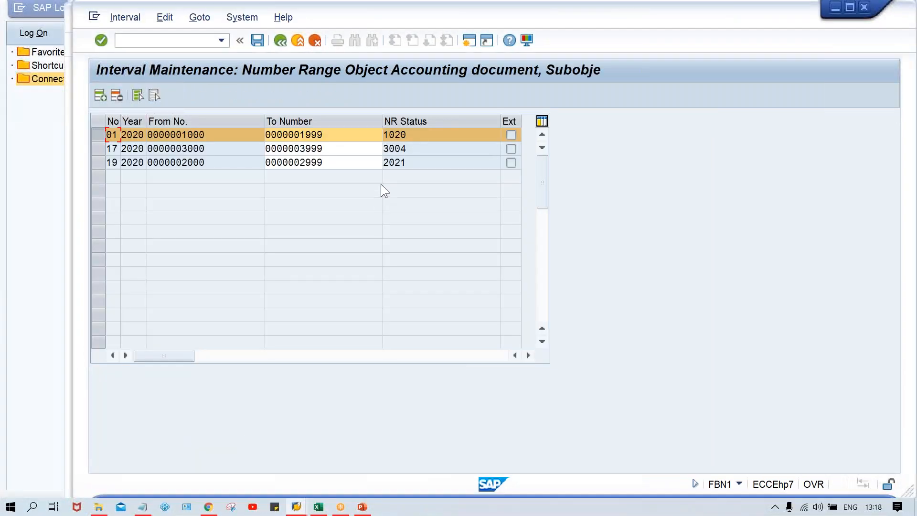
{"action": "left_click", "coordinate": [176, 41]}
{"action": "type", "text": "/NOBA7"}
{"action": "key", "text": "Return"}
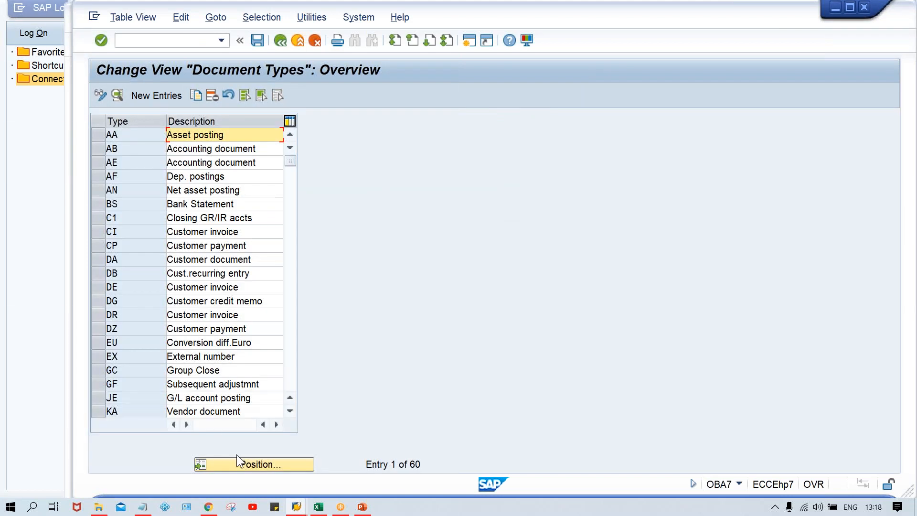
Step: Position the document types list at type SA
{"action": "left_click", "coordinate": [262, 466]}
{"action": "type", "text": "SA"}
{"action": "key", "text": "Return"}
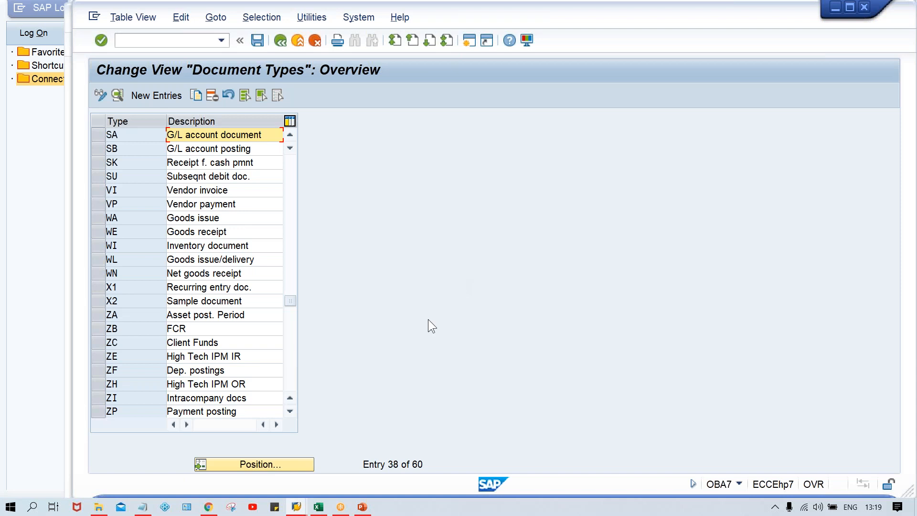
Step: Set the number range of document type ZP to 01 and save it under customizing request EH7K900724
{"action": "scroll", "coordinate": [133, 411], "scroll_direction": "down", "scroll_amount": 1}
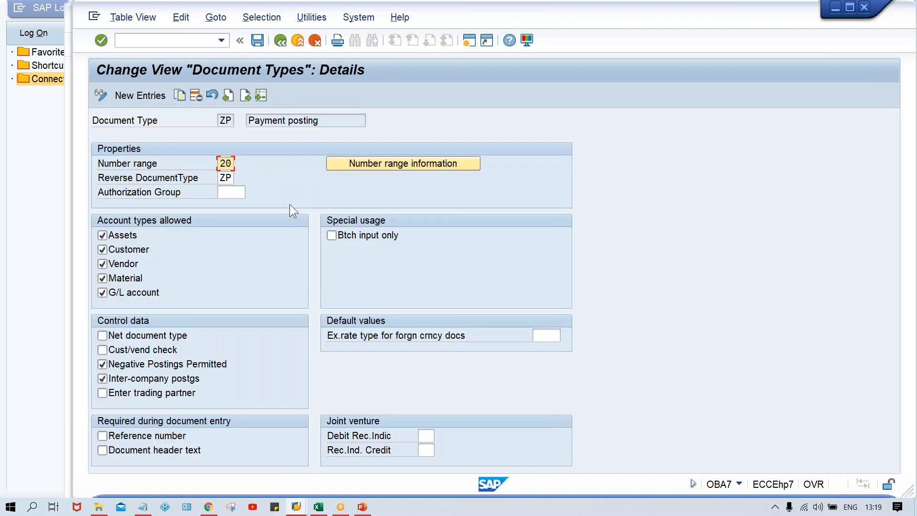
{"action": "type", "text": "01"}
{"action": "key", "text": "ctrl+s"}
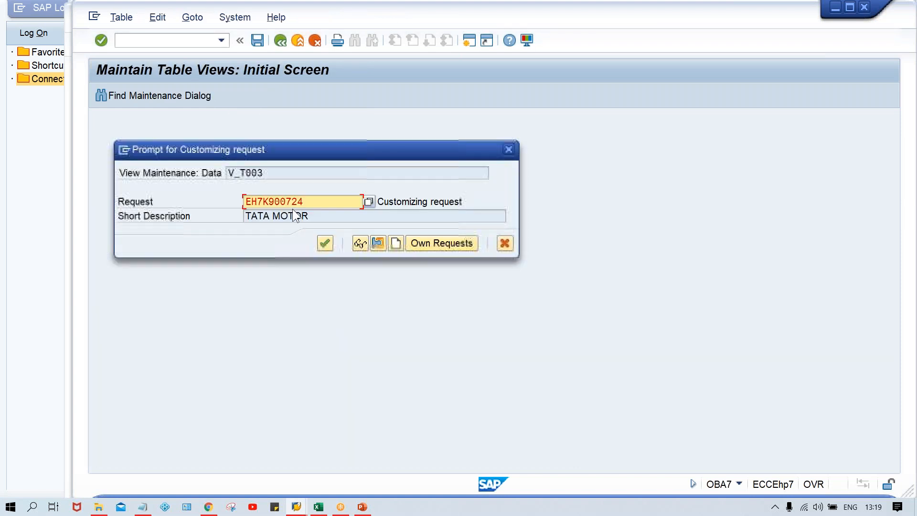
{"action": "key", "text": "Return"}
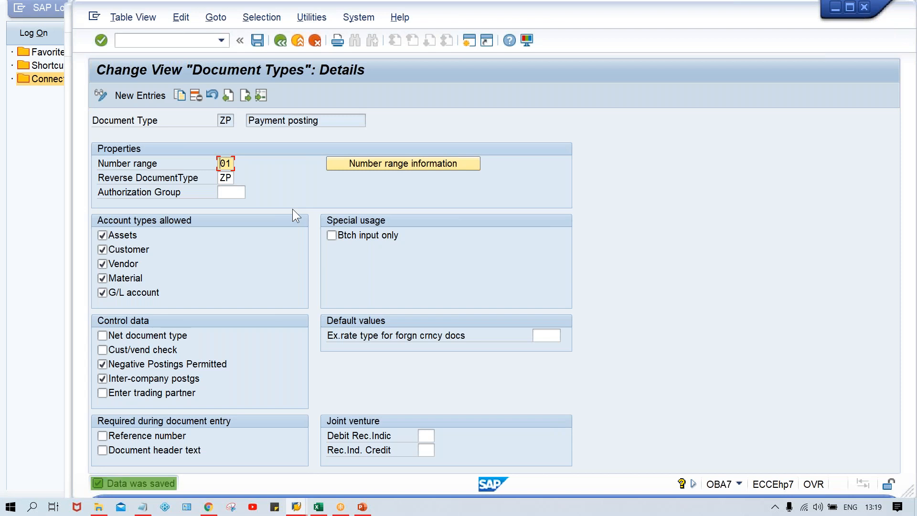
Step: Switch to the F110 session and delete the payment output of the cancelled run TM00A, agreeing to the payment data deletion
{"action": "left_click", "coordinate": [296, 506]}
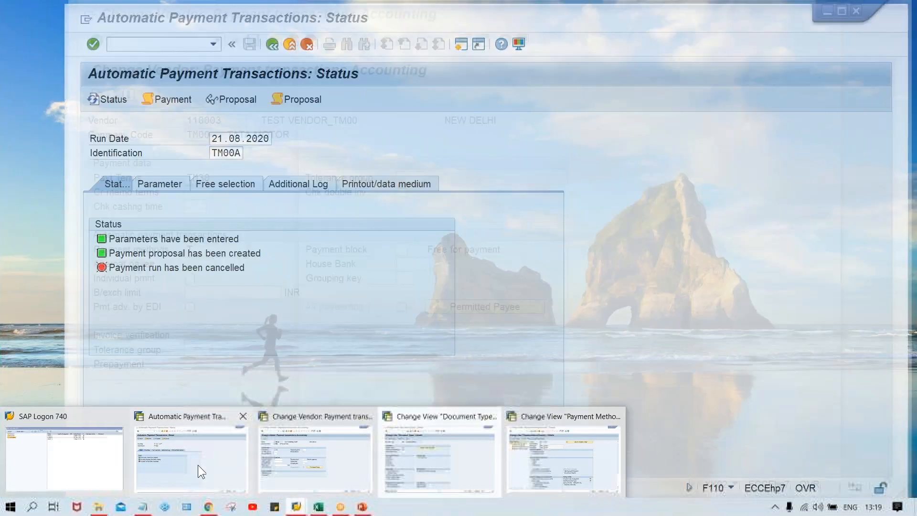
{"action": "left_click", "coordinate": [197, 466]}
{"action": "left_click", "coordinate": [169, 278]}
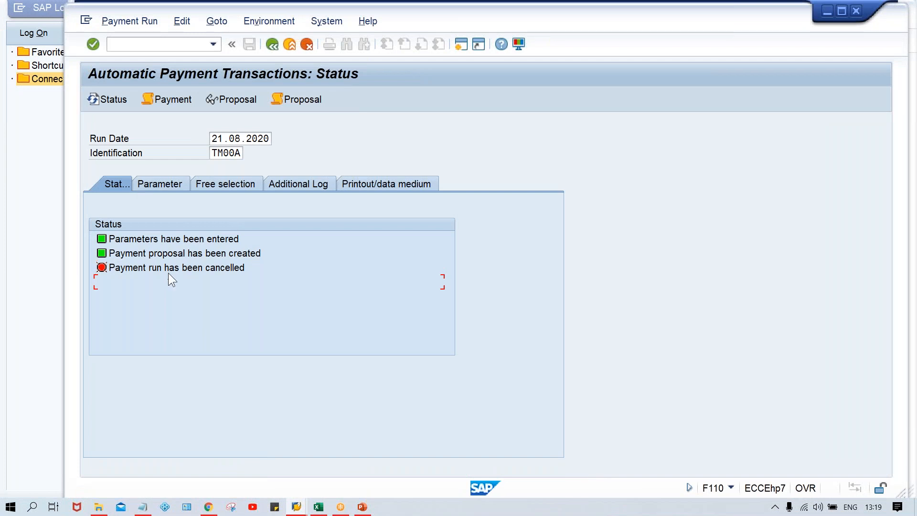
{"action": "left_click", "coordinate": [169, 270]}
{"action": "left_click", "coordinate": [182, 22]}
{"action": "mouse_move", "coordinate": [207, 73]}
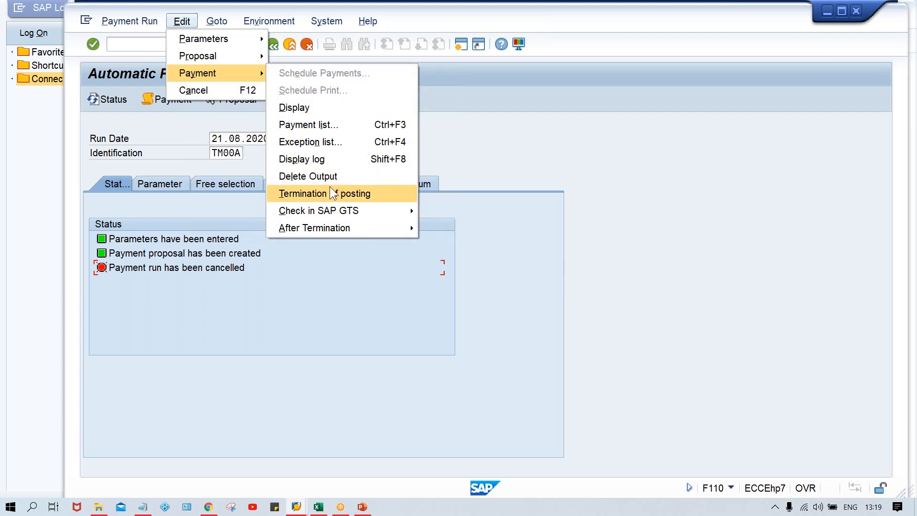
{"action": "left_click", "coordinate": [328, 179]}
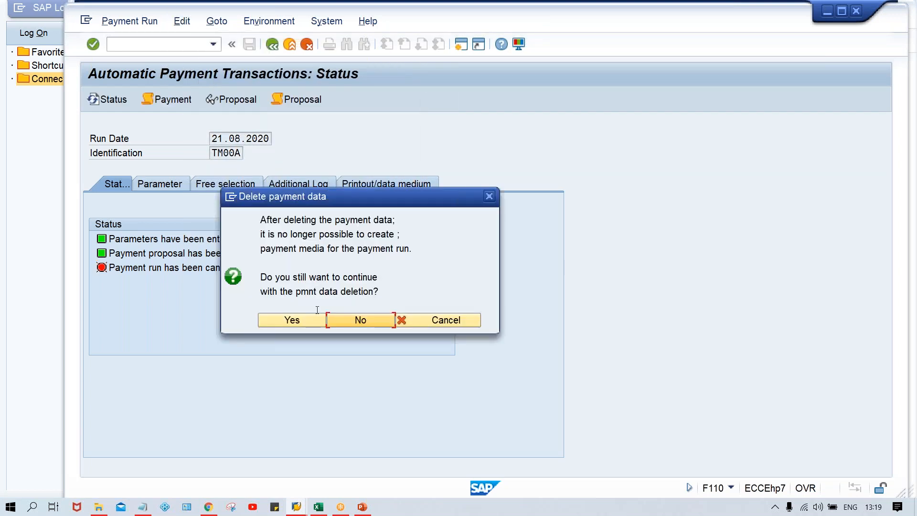
{"action": "left_click", "coordinate": [286, 320]}
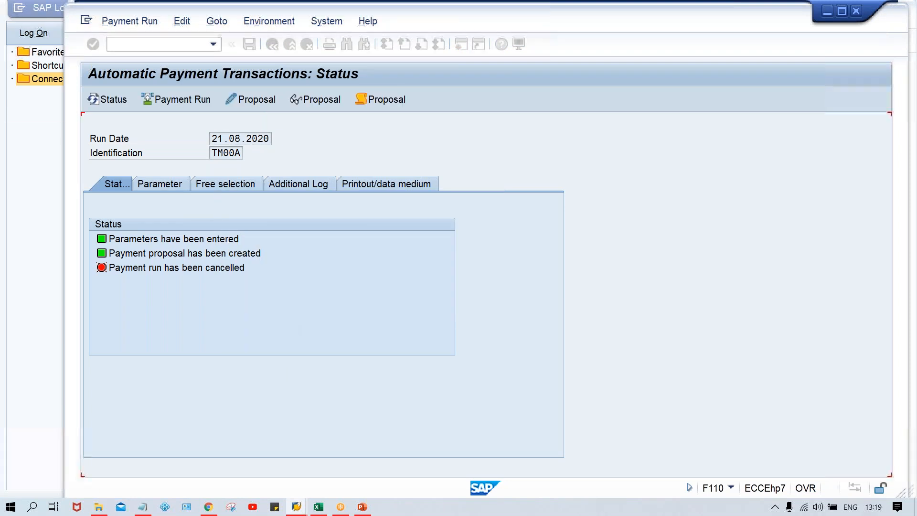
Step: Schedule payment run TM00A again, check its payment job log and return to the run status
{"action": "left_click", "coordinate": [178, 95]}
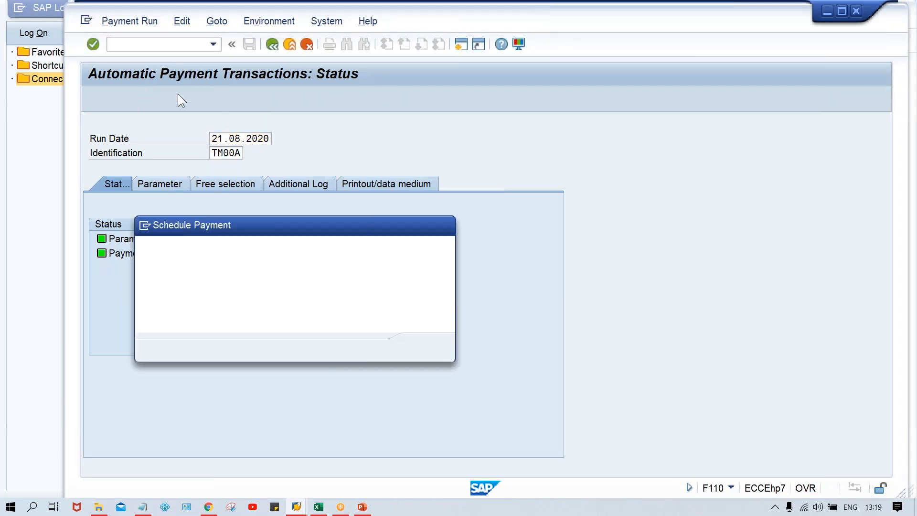
{"action": "key", "text": "Return"}
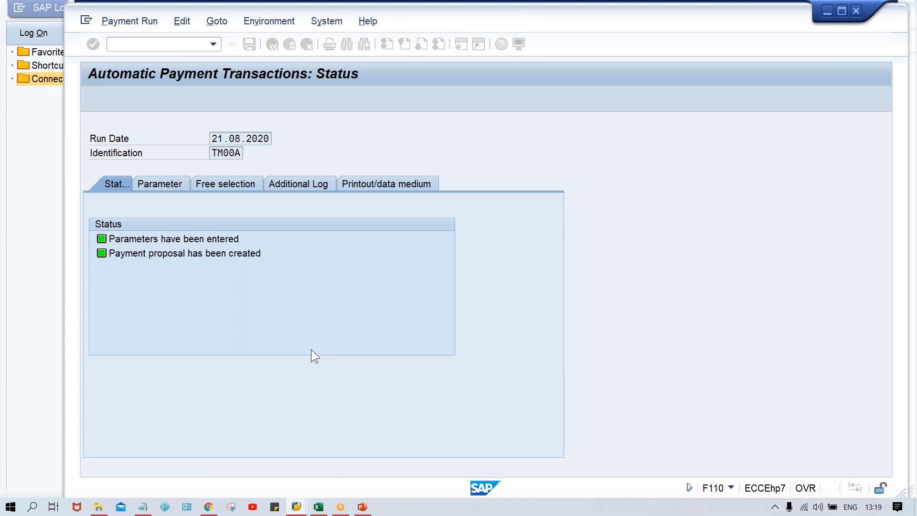
{"action": "key", "text": "Return"}
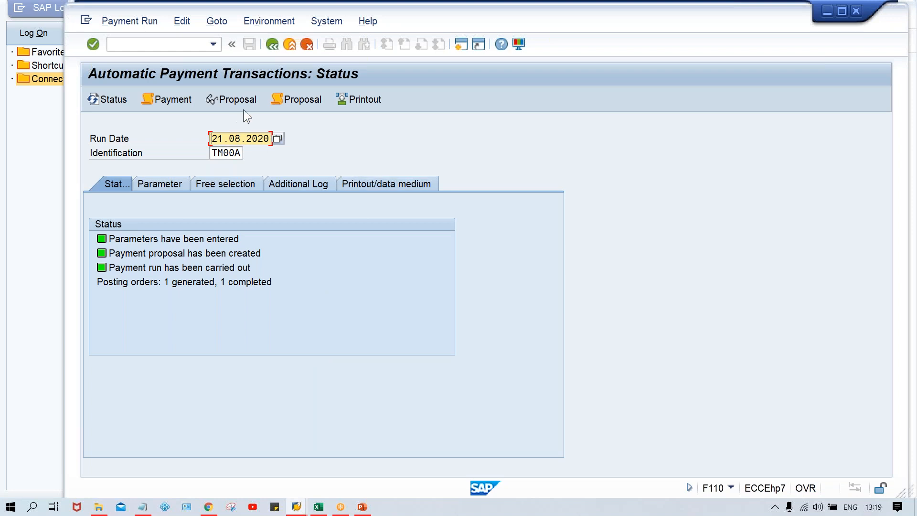
{"action": "left_click", "coordinate": [175, 100]}
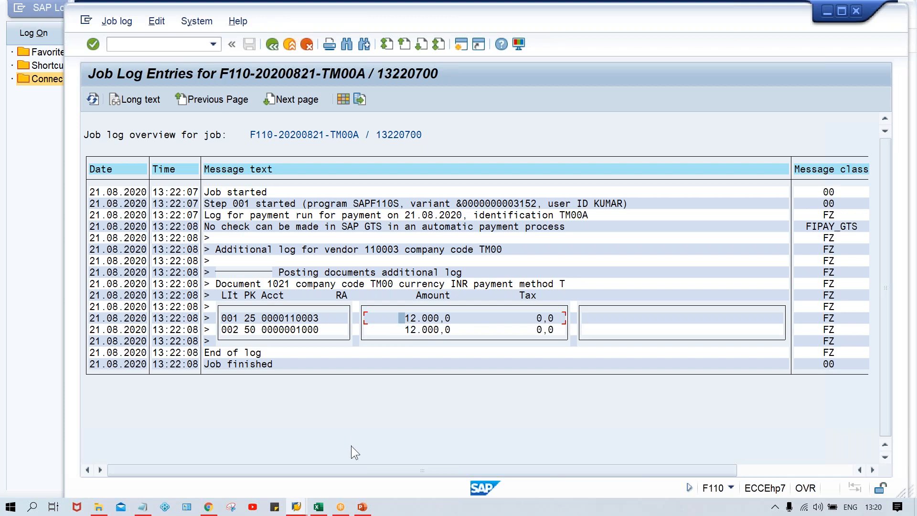
{"action": "left_click", "coordinate": [276, 48]}
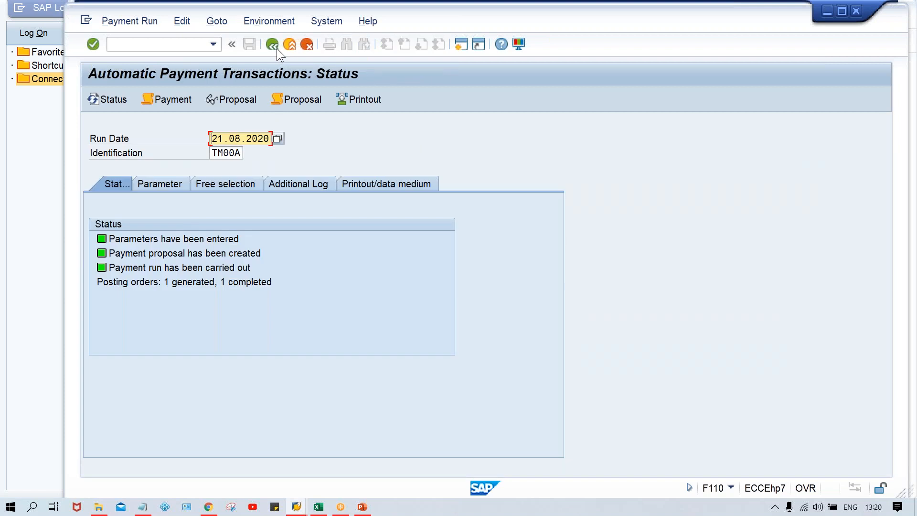
Step: Display the payment proposal, open the paid items of the vendor payment and examine each item's amount and document number
{"action": "left_click", "coordinate": [228, 98]}
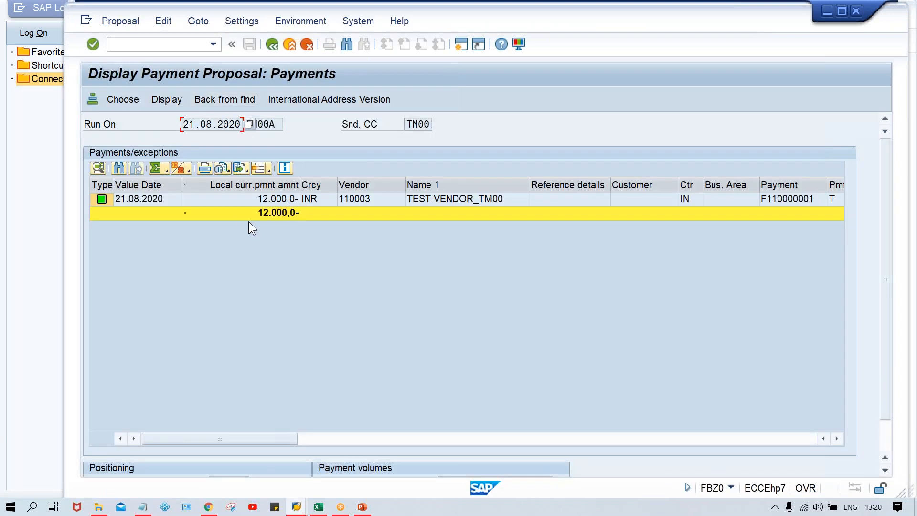
{"action": "left_click", "coordinate": [270, 202]}
{"action": "double_click", "coordinate": [270, 201]}
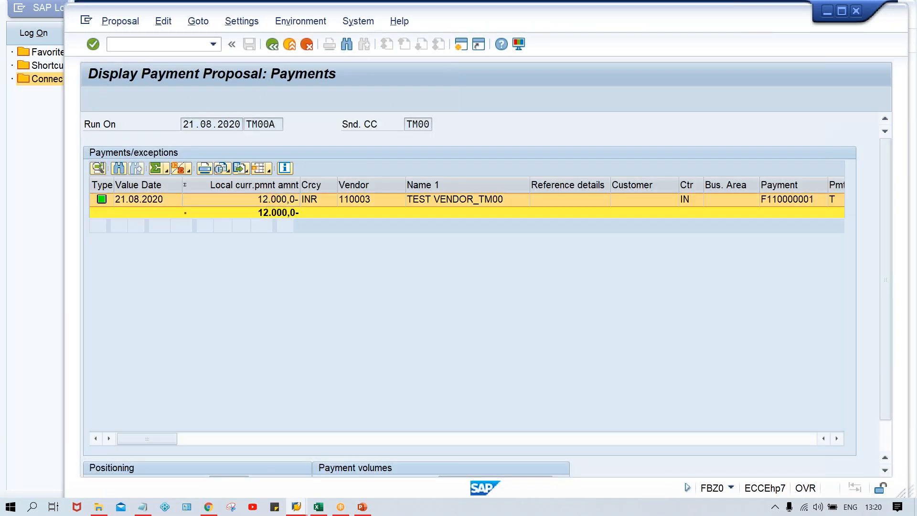
{"action": "left_click", "coordinate": [191, 253]}
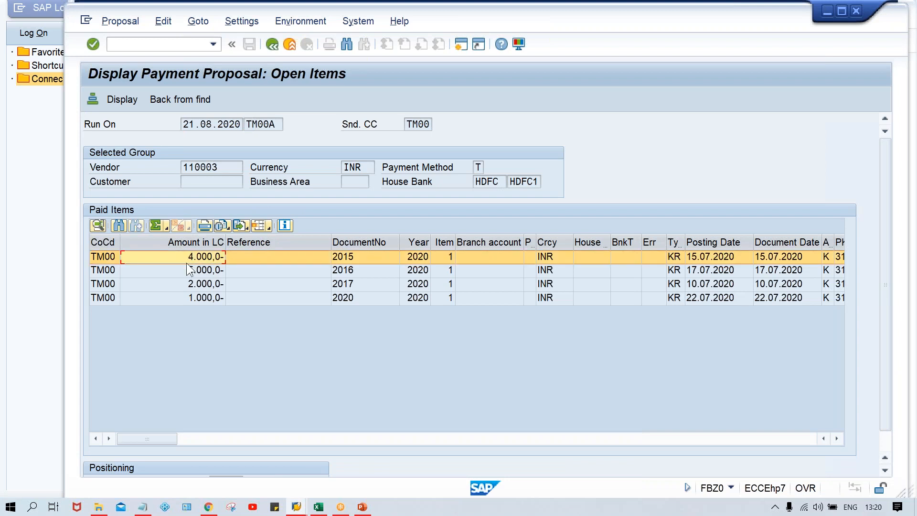
{"action": "left_click", "coordinate": [182, 270]}
{"action": "left_click", "coordinate": [185, 283]}
{"action": "left_click", "coordinate": [187, 299]}
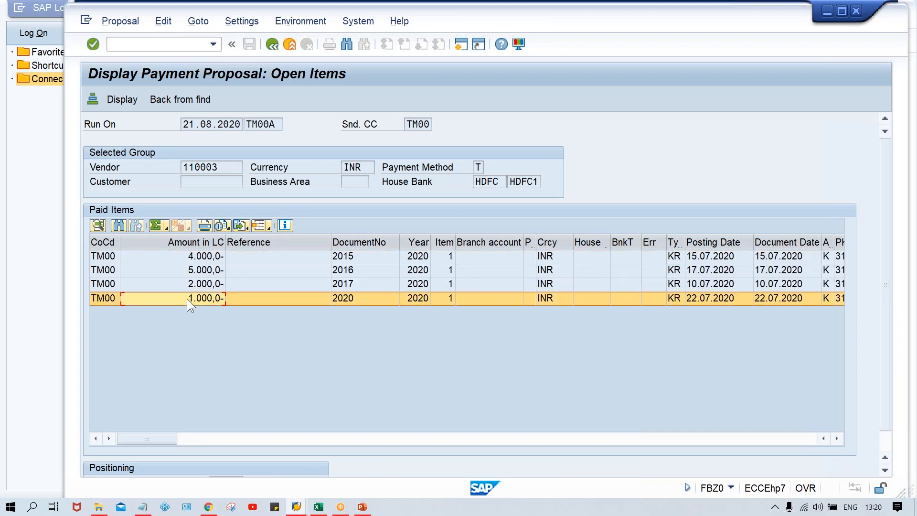
{"action": "left_click", "coordinate": [363, 254]}
{"action": "left_click", "coordinate": [362, 270]}
{"action": "left_click", "coordinate": [363, 284]}
{"action": "left_click", "coordinate": [366, 299]}
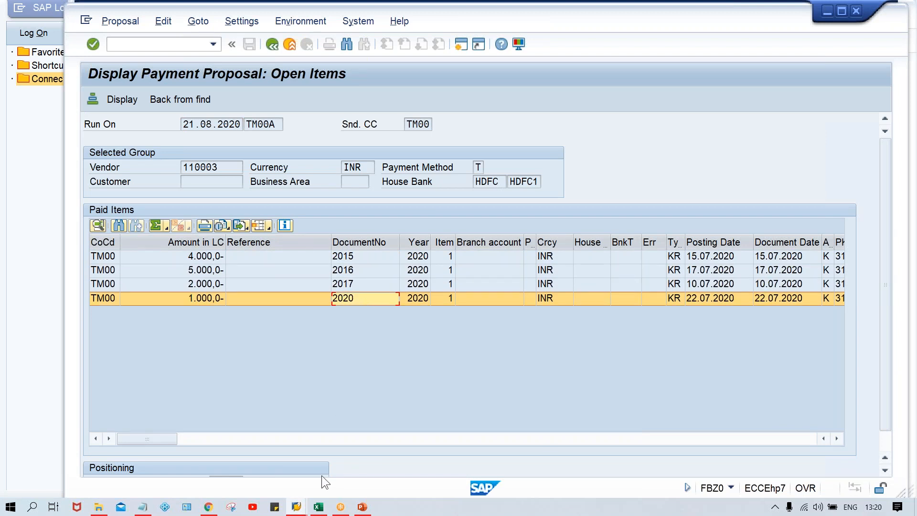
Step: Open another SAP session and display the vendor's open items in company code TM00 at 21.08.2020 with transaction FBL1N
{"action": "left_click", "coordinate": [297, 509]}
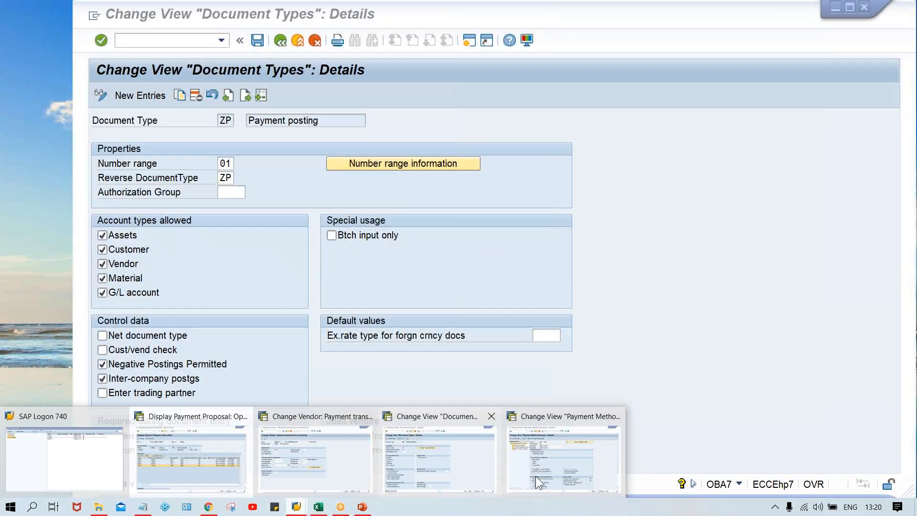
{"action": "left_click", "coordinate": [437, 453]}
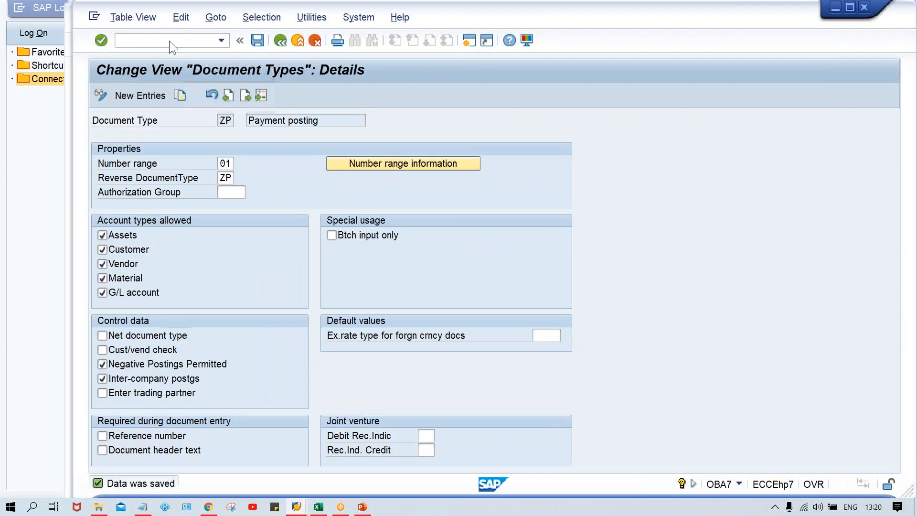
{"action": "left_click", "coordinate": [471, 44]}
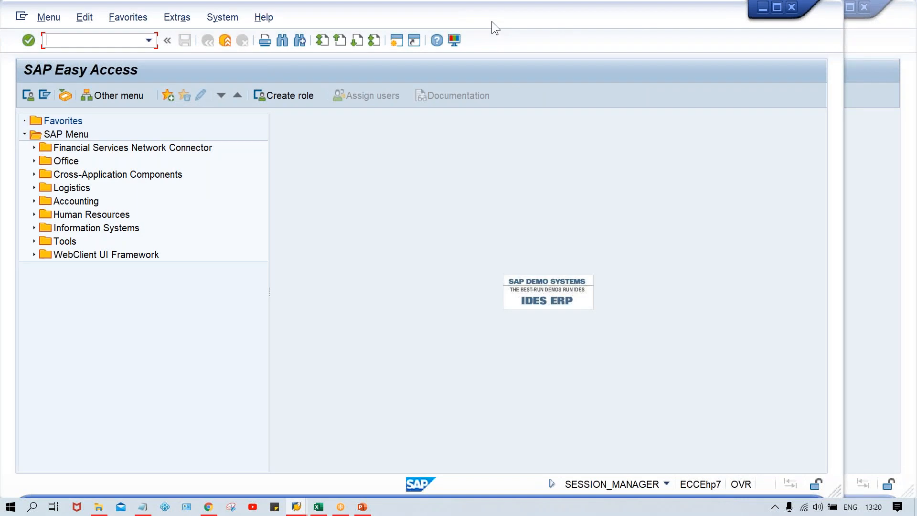
{"action": "left_click_drag", "start_coordinate": [503, 21], "coordinate": [567, 27]}
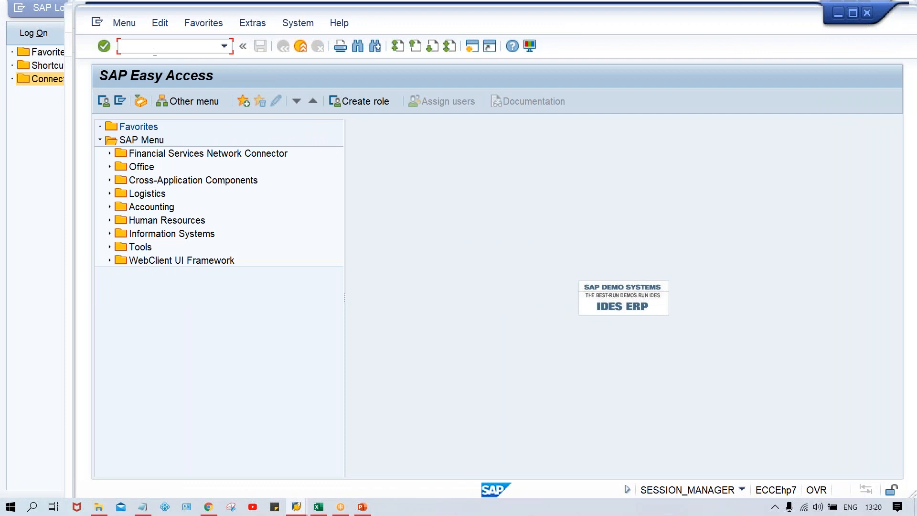
{"action": "type", "text": "FBL1N"}
{"action": "key", "text": "Return"}
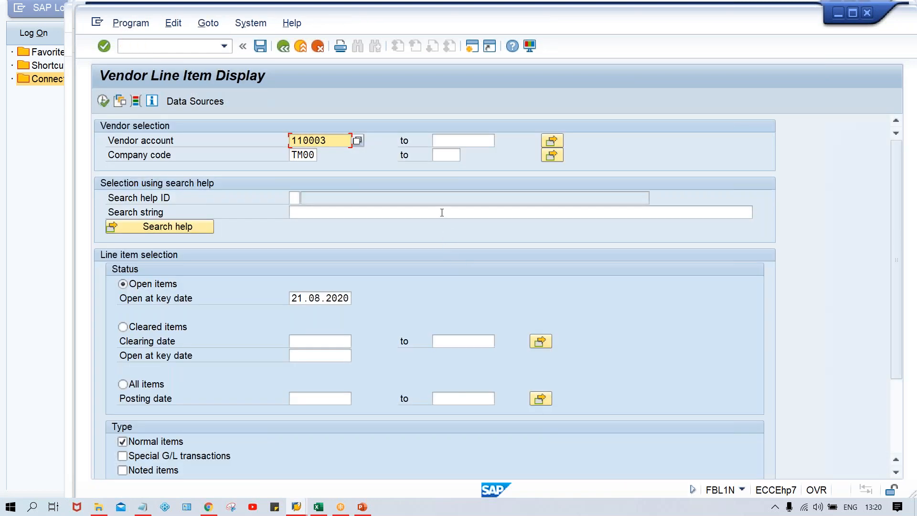
{"action": "left_click", "coordinate": [441, 213]}
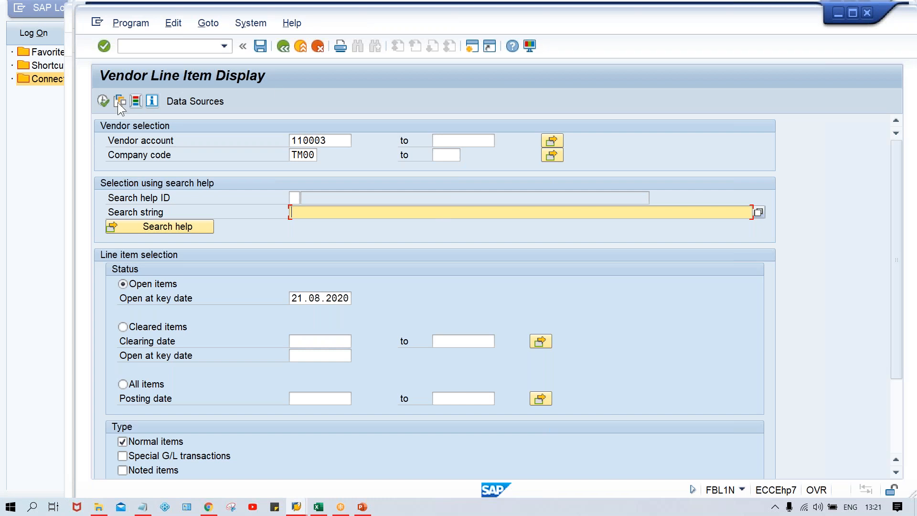
{"action": "left_click", "coordinate": [104, 102]}
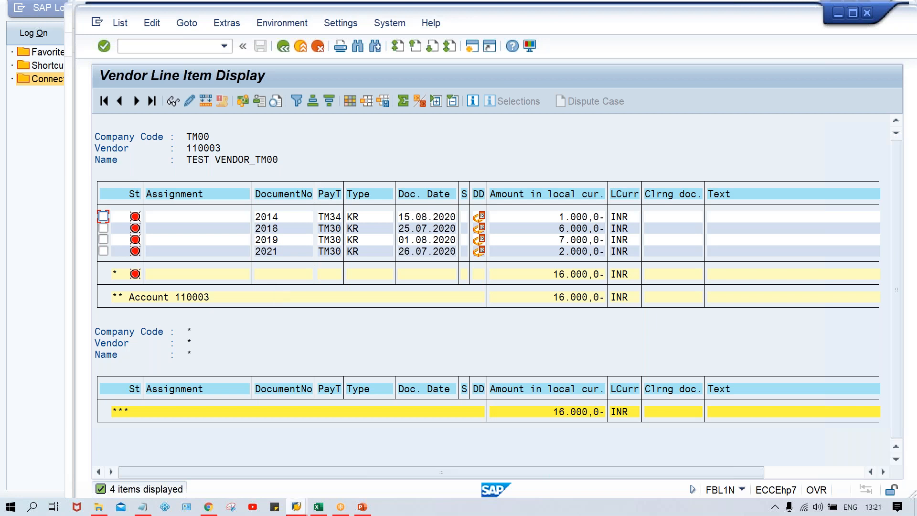
Step: Compare the vendor's open line items with the paid items in the payment proposal by switching between their sessions
{"action": "mouse_move", "coordinate": [298, 507]}
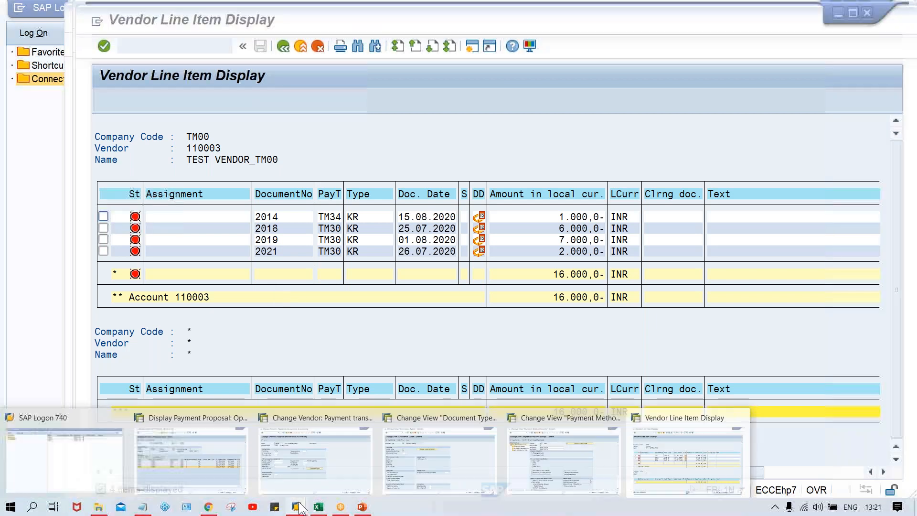
{"action": "left_click", "coordinate": [334, 469]}
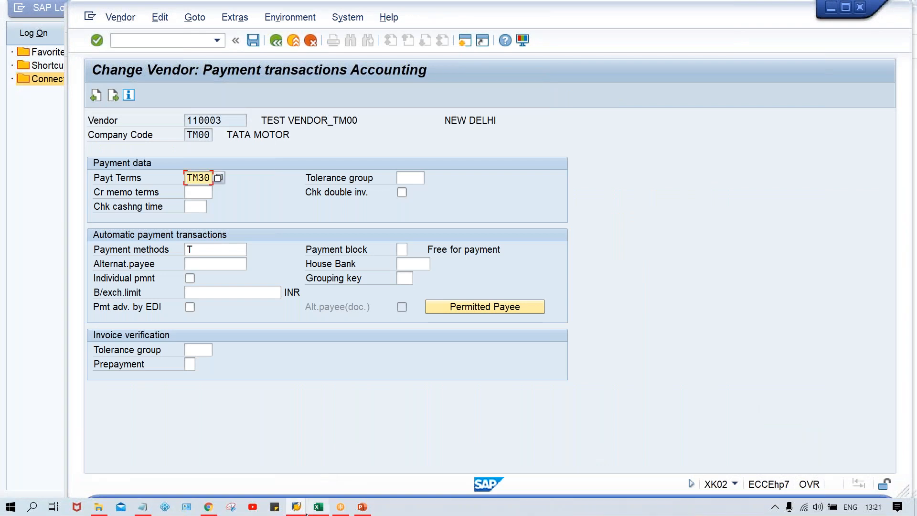
{"action": "mouse_move", "coordinate": [298, 509]}
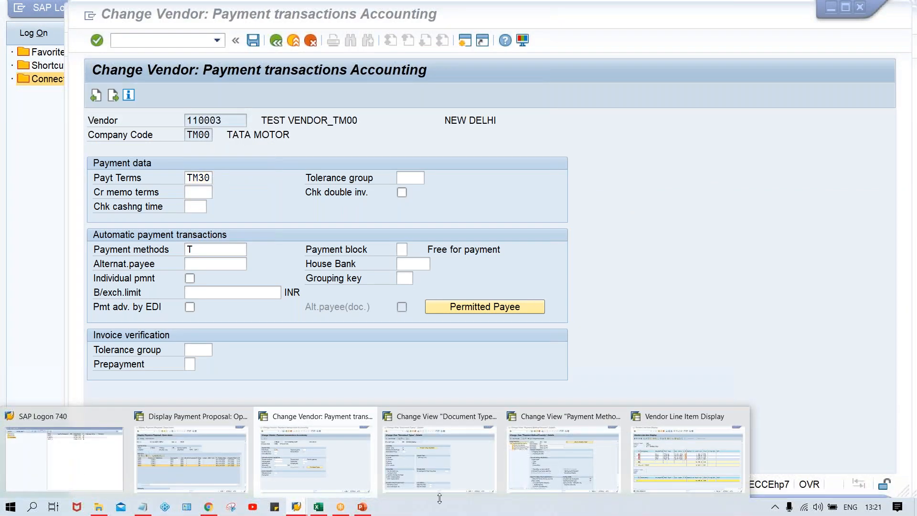
{"action": "mouse_move", "coordinate": [231, 485]}
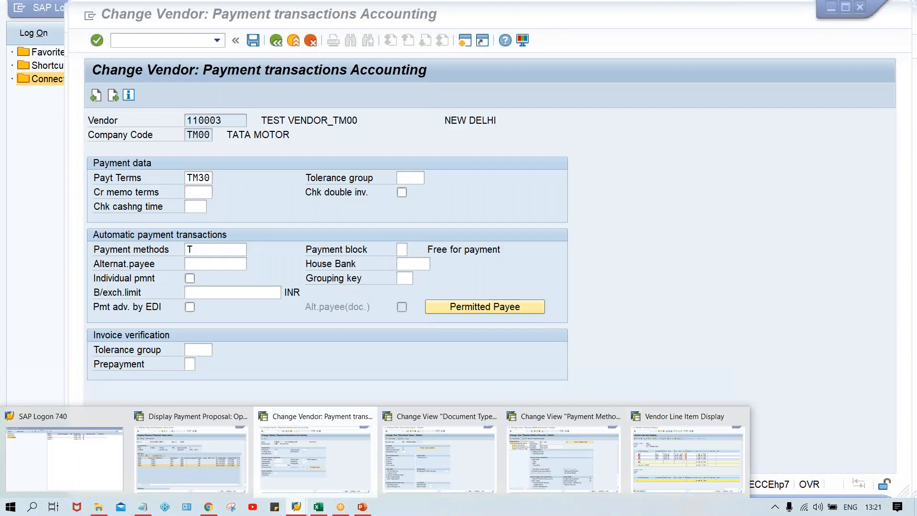
{"action": "left_click", "coordinate": [688, 459]}
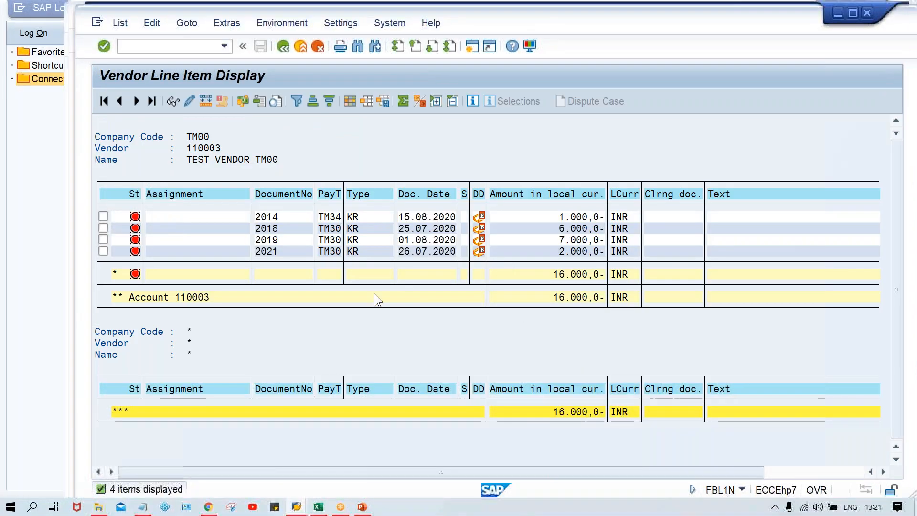
{"action": "left_click", "coordinate": [296, 507]}
{"action": "left_click", "coordinate": [173, 474]}
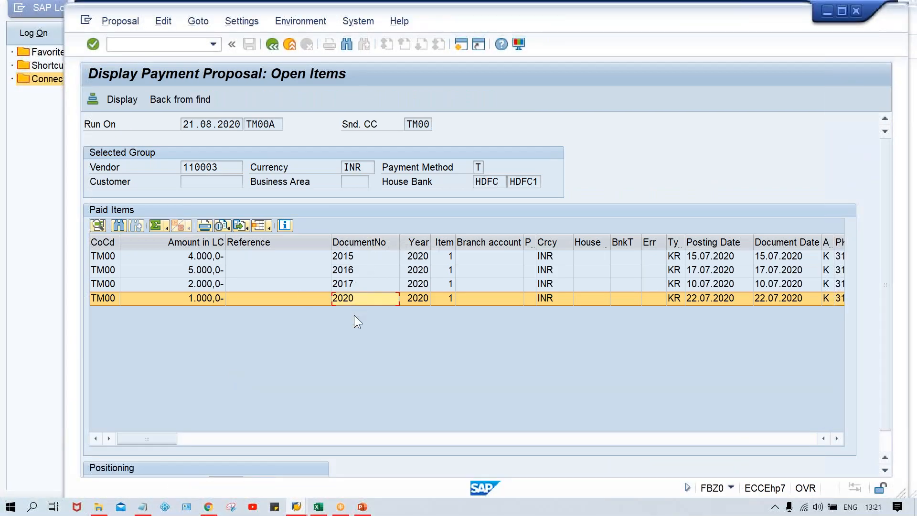
{"action": "left_click", "coordinate": [297, 507]}
{"action": "left_click", "coordinate": [670, 452]}
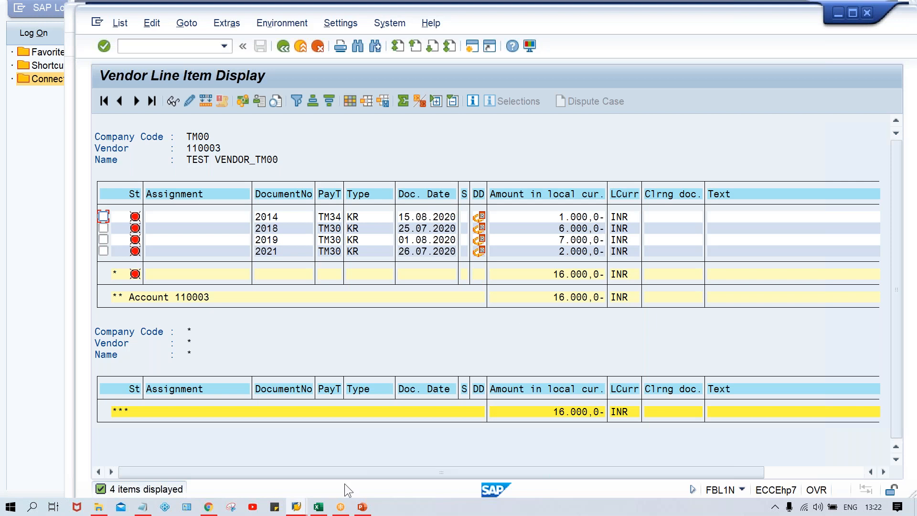
{"action": "left_click", "coordinate": [296, 506]}
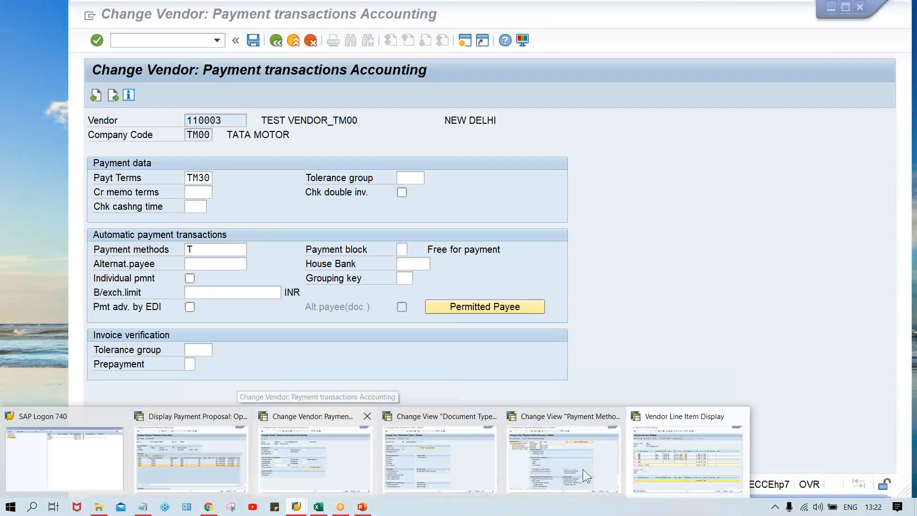
{"action": "mouse_move", "coordinate": [585, 470]}
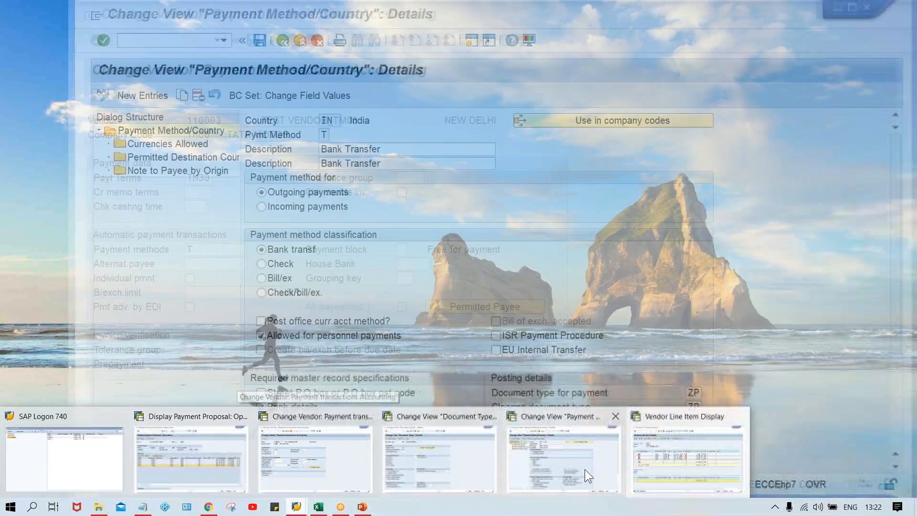
{"action": "left_click", "coordinate": [683, 465]}
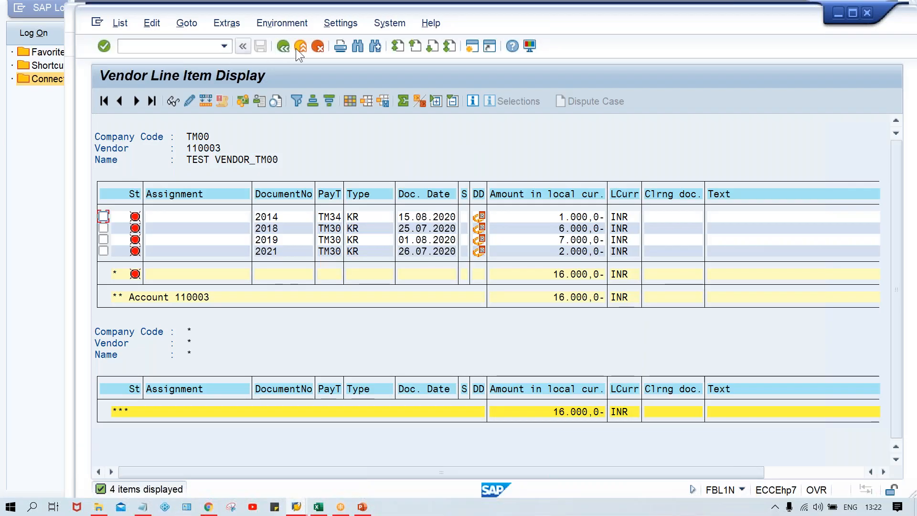
Step: Redisplay the vendor's line items in company code TM00 with all items instead of only open ones, and review the cleared items
{"action": "left_click", "coordinate": [283, 47]}
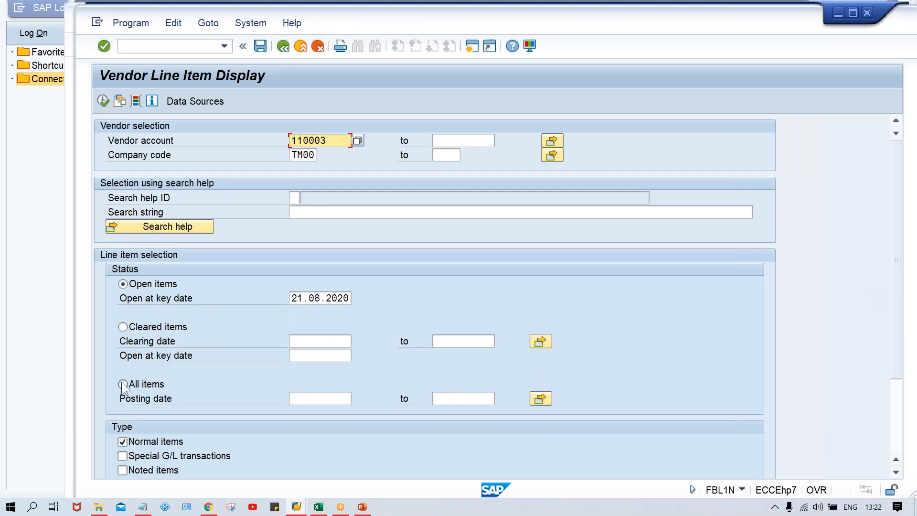
{"action": "left_click", "coordinate": [123, 384]}
{"action": "left_click", "coordinate": [103, 102]}
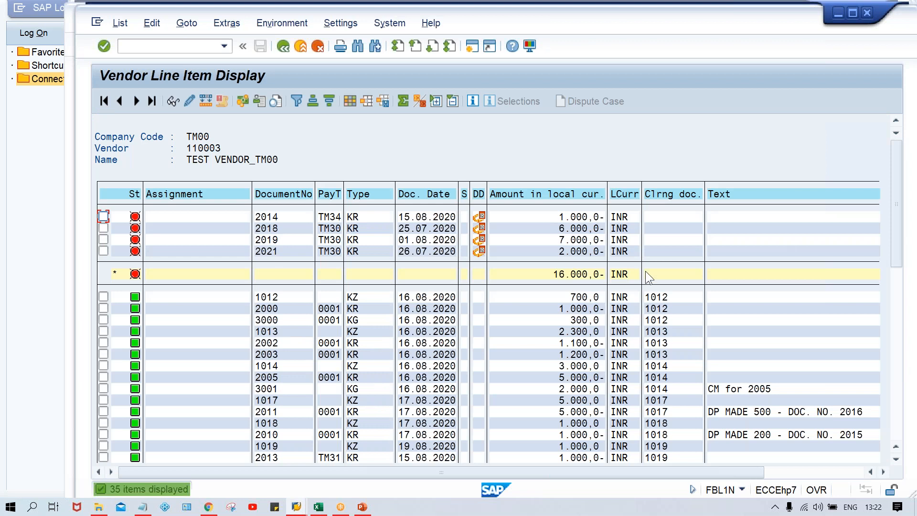
{"action": "left_click_drag", "start_coordinate": [896, 234], "coordinate": [900, 275]}
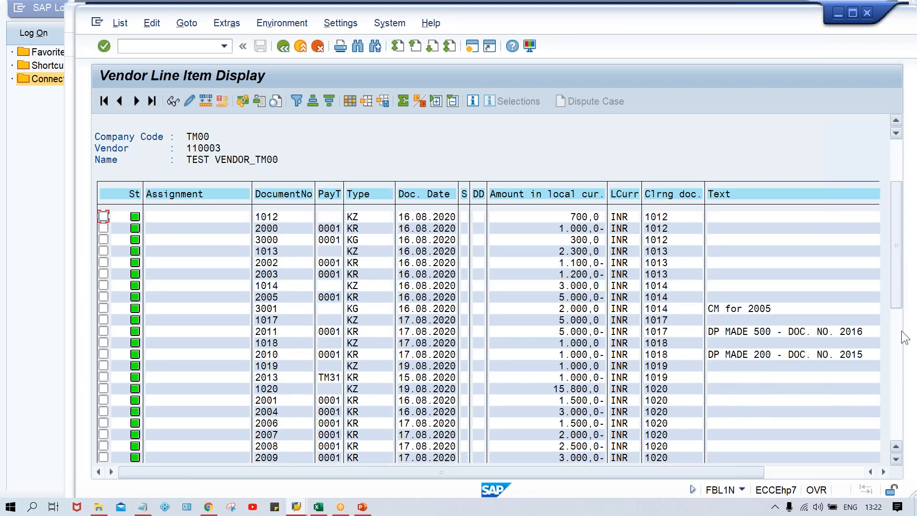
{"action": "left_click", "coordinate": [897, 355]}
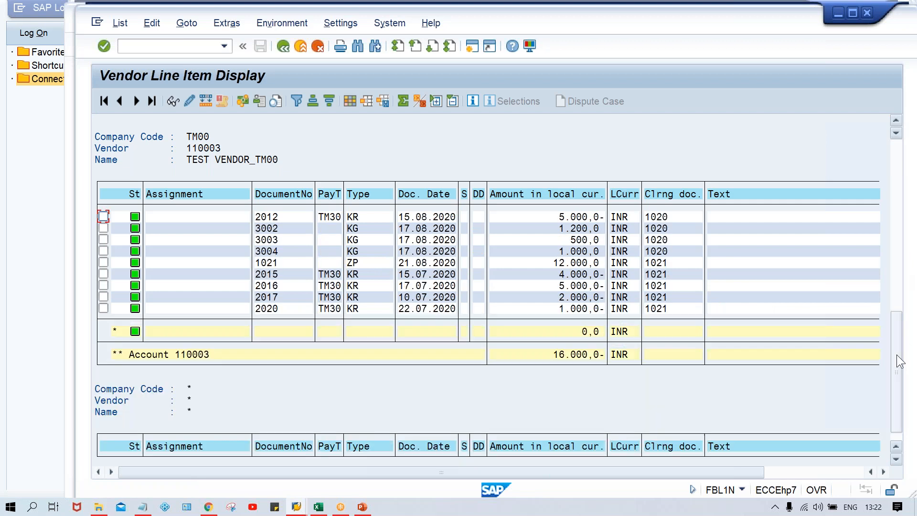
Step: Filter the vendor line items by document type ZP and examine the payment document's number and amount
{"action": "left_click", "coordinate": [360, 193]}
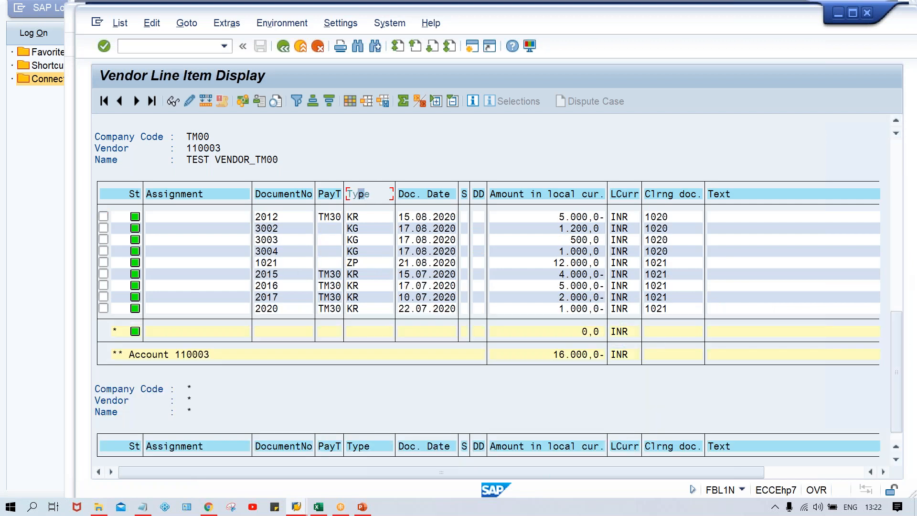
{"action": "left_click", "coordinate": [296, 101]}
{"action": "type", "text": "ZP"}
{"action": "key", "text": "Return"}
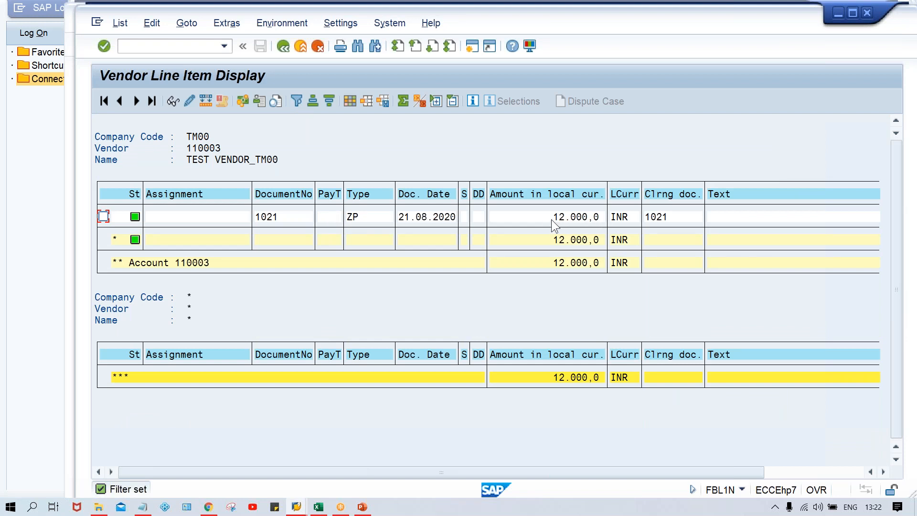
{"action": "left_click", "coordinate": [287, 217]}
{"action": "left_click", "coordinate": [557, 217]}
{"action": "left_click", "coordinate": [287, 217]}
Step: Switch to the Class workbook in Excel and enter the number range limits 1000 in N14 and 1999 in O14
{"action": "left_click", "coordinate": [319, 506]}
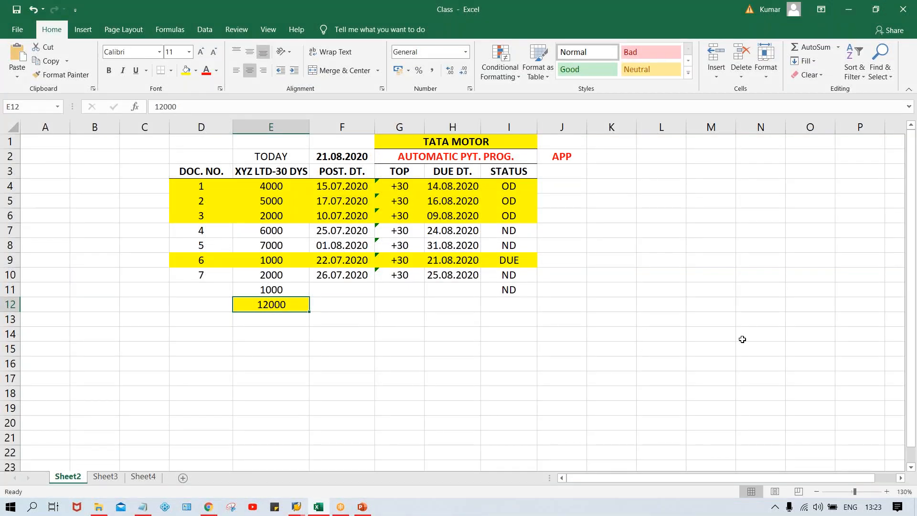
{"action": "left_click", "coordinate": [761, 334]}
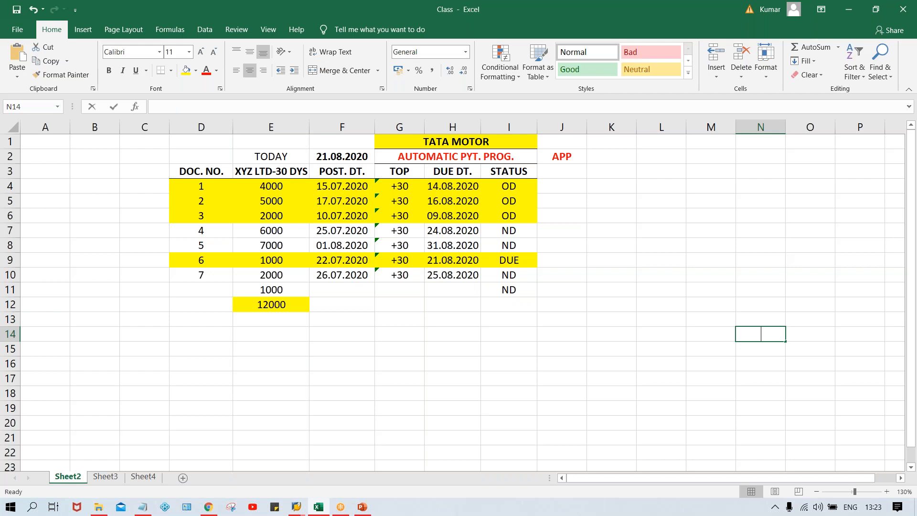
{"action": "type", "text": "1000"}
{"action": "key", "text": "Tab"}
{"action": "type", "text": "1999"}
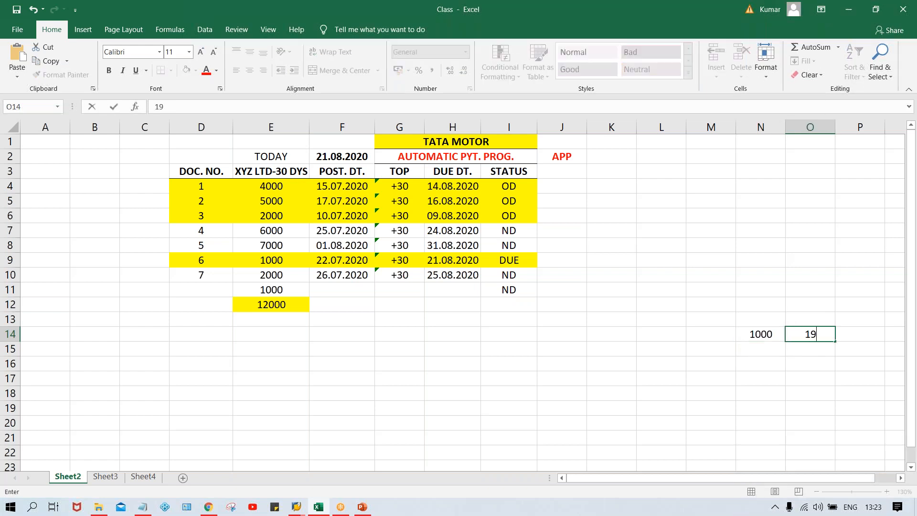
{"action": "key", "text": "Tab"}
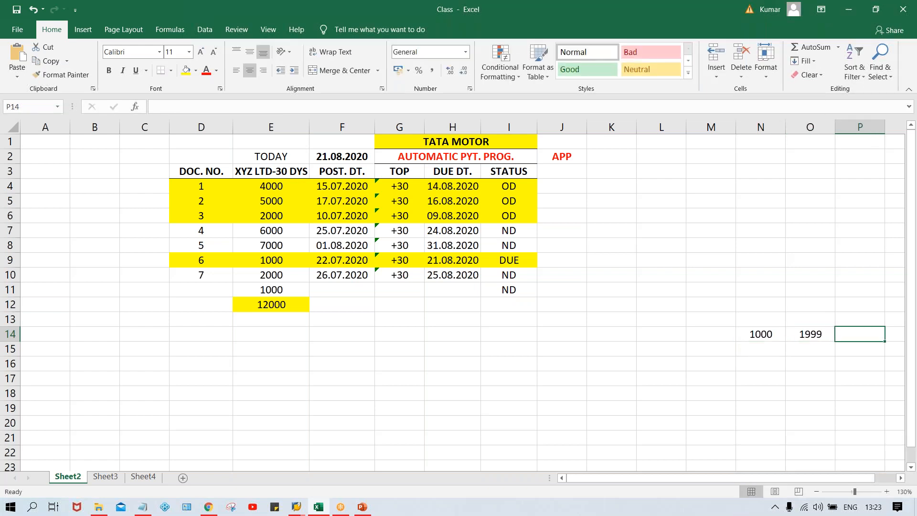
Step: Add the bold headings FROM in N13 and TO in O13 above the number range limits
{"action": "left_click", "coordinate": [748, 321]}
{"action": "type", "text": "FROM"}
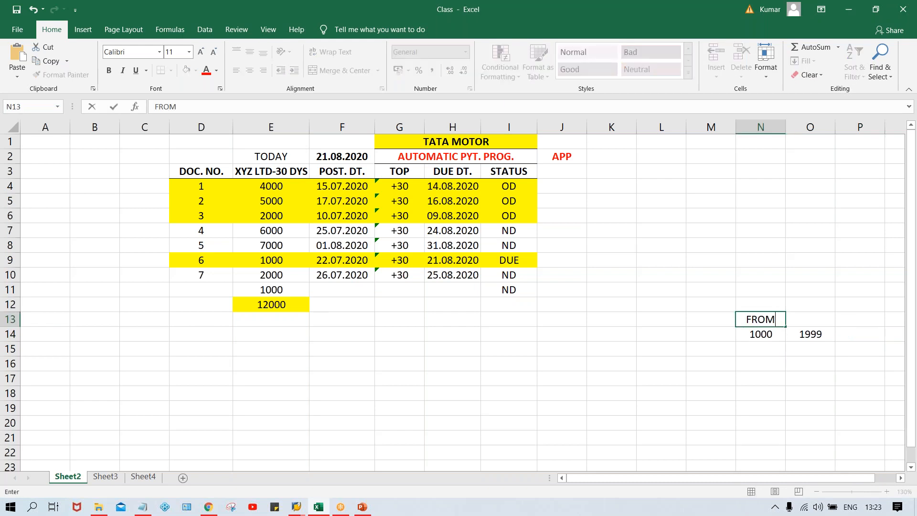
{"action": "key", "text": "Tab"}
{"action": "type", "text": "TO"}
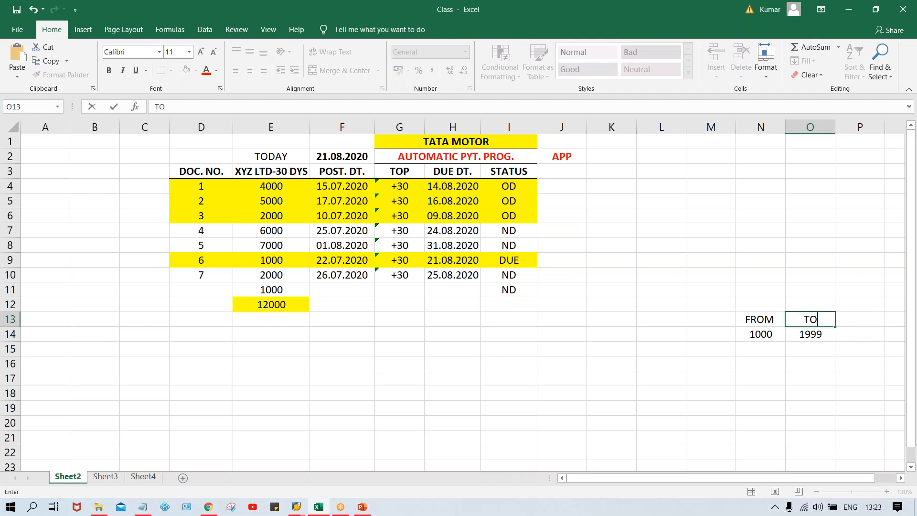
{"action": "key", "text": "Tab"}
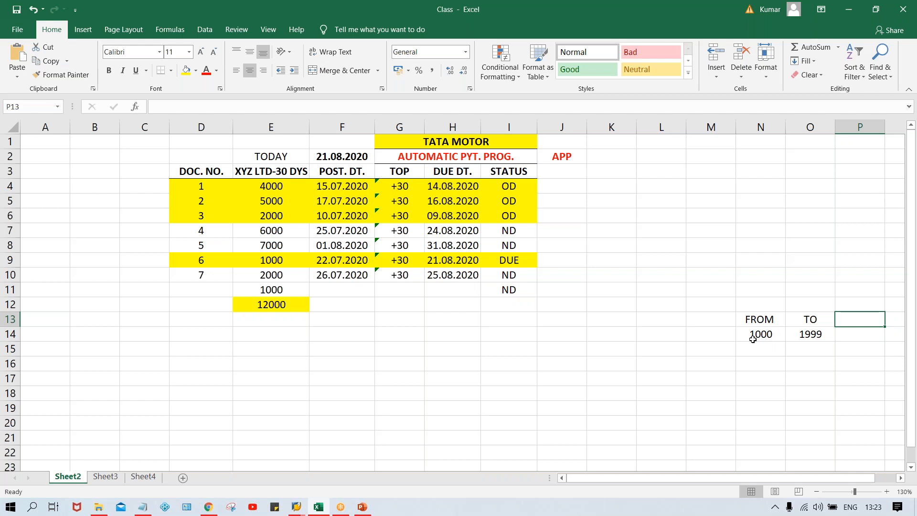
{"action": "left_click_drag", "start_coordinate": [760, 320], "coordinate": [807, 319]}
{"action": "key", "text": "ctrl+b"}
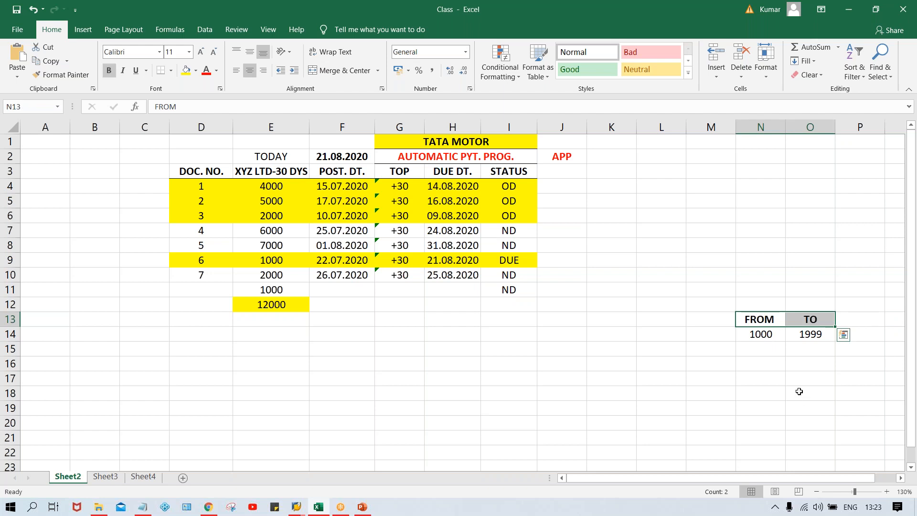
Step: Add the bold heading NR STTS in P13 and enter the number range status 1005 below it
{"action": "left_click", "coordinate": [871, 321]}
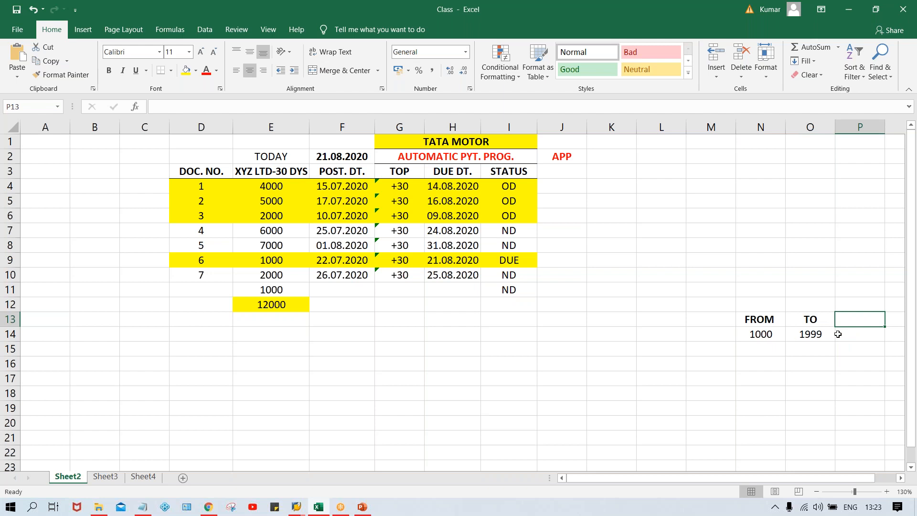
{"action": "type", "text": "NR"}
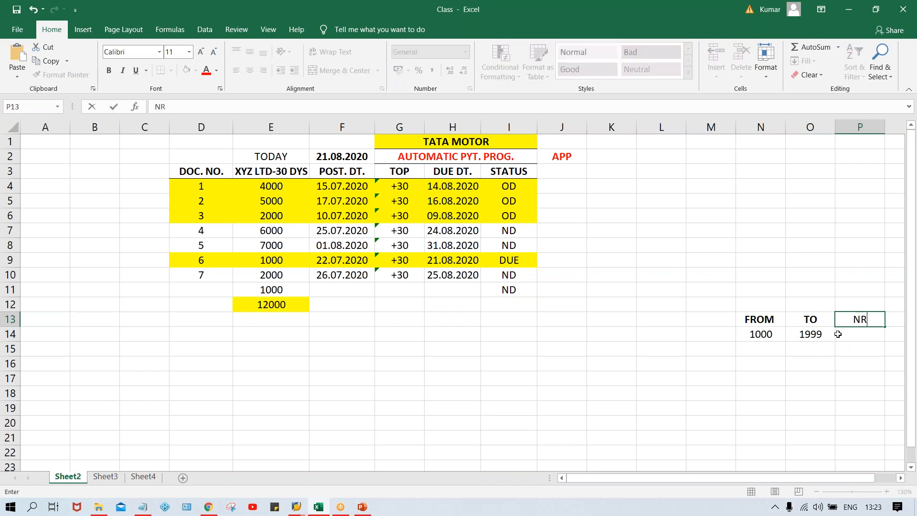
{"action": "type", "text": " STTS"}
{"action": "key", "text": "Return"}
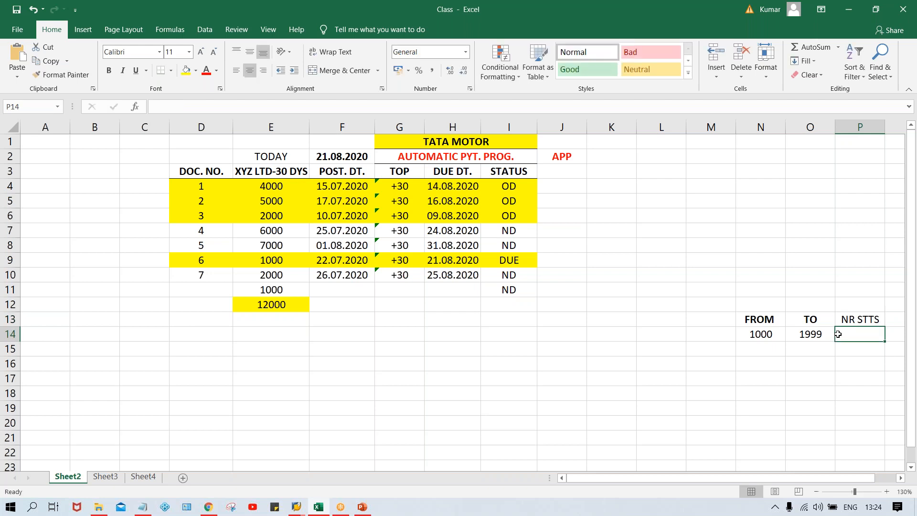
{"action": "left_click", "coordinate": [866, 320]}
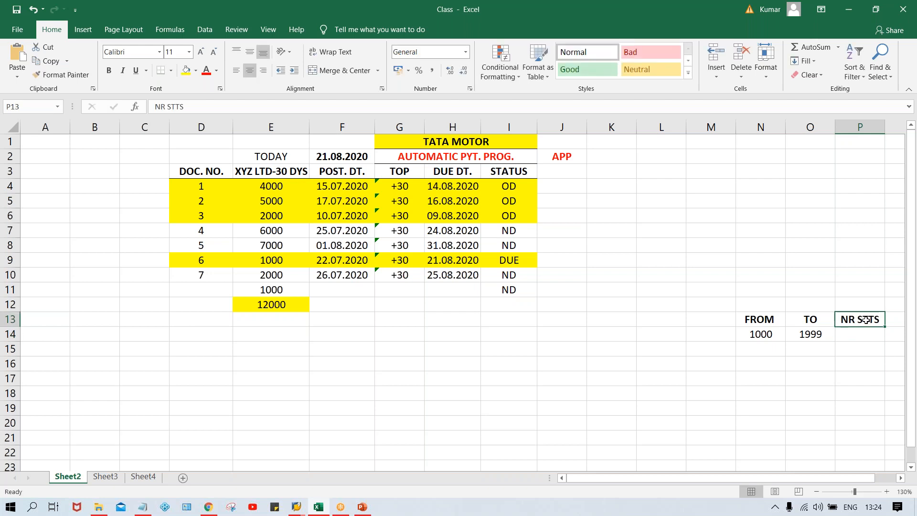
{"action": "left_click", "coordinate": [863, 337]}
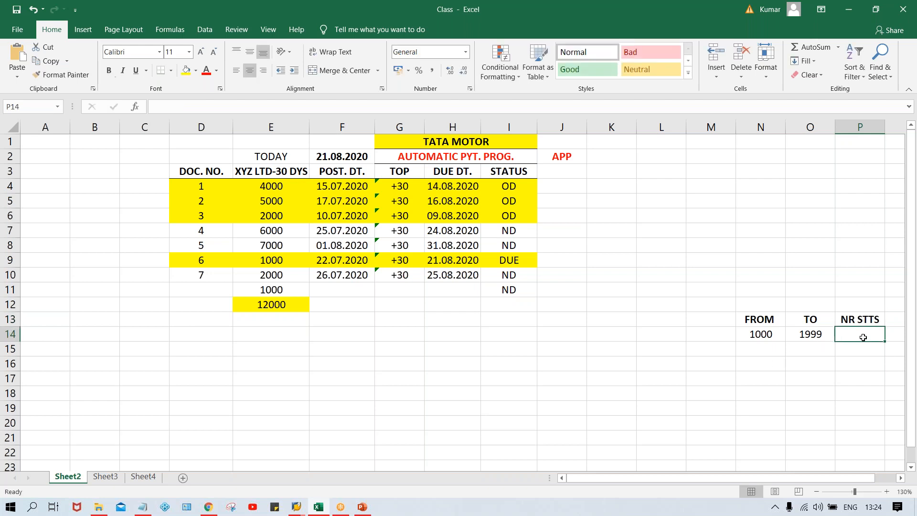
{"action": "type", "text": "1005"}
{"action": "key", "text": "Return"}
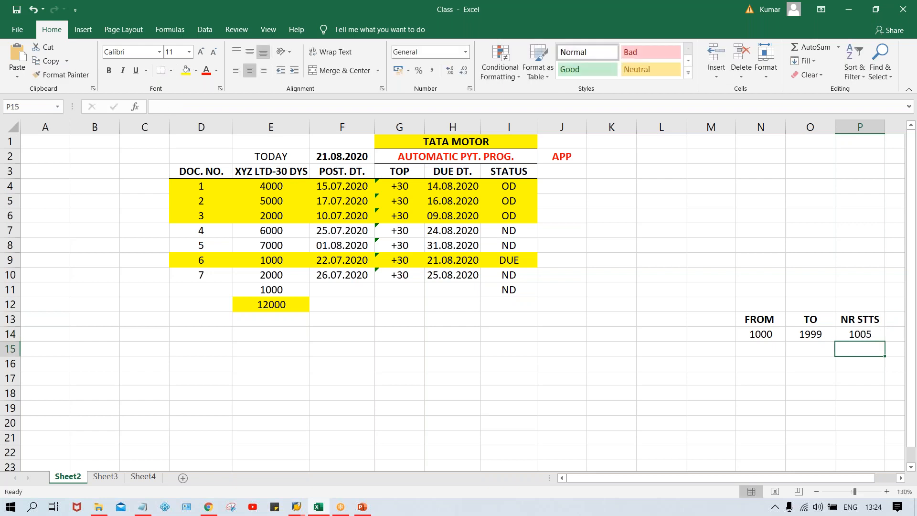
{"action": "left_click", "coordinate": [847, 332]}
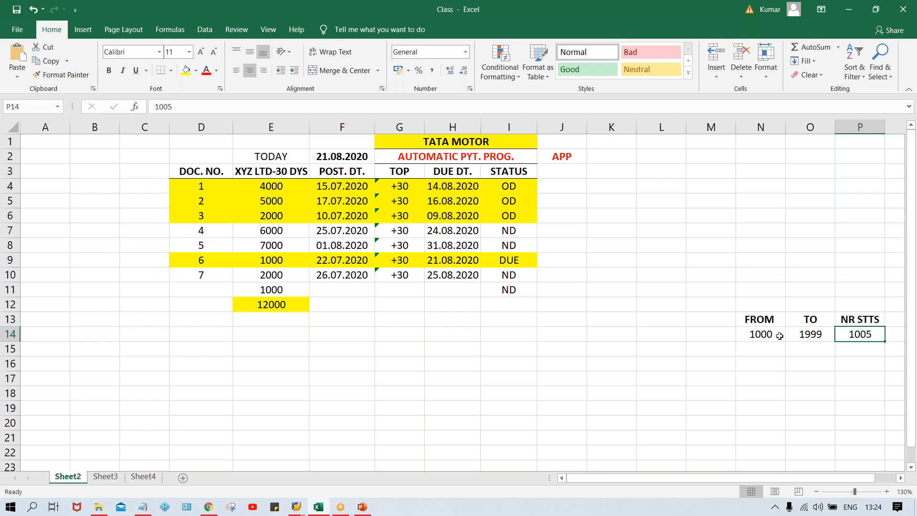
Step: Enter the number range code 01 as text in M14, beside the 1000 range start
{"action": "left_click", "coordinate": [705, 336]}
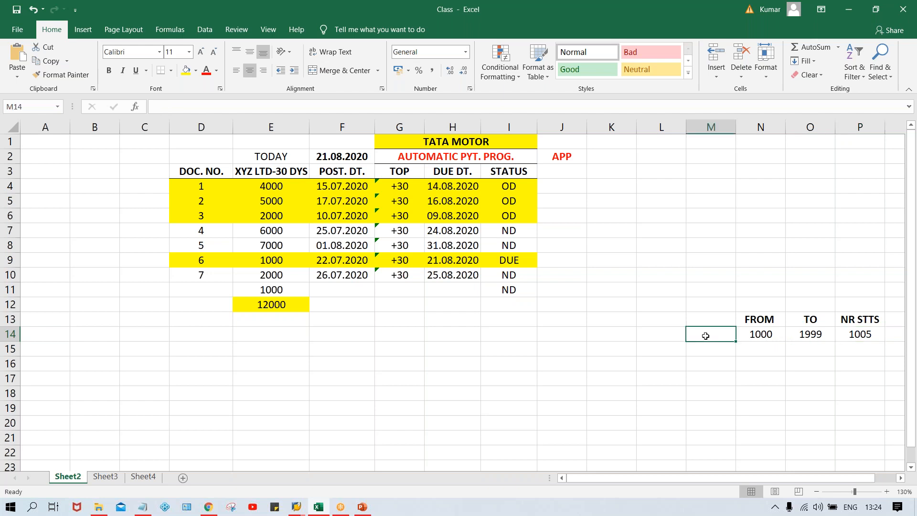
{"action": "type", "text": "'01"}
{"action": "key", "text": "Return"}
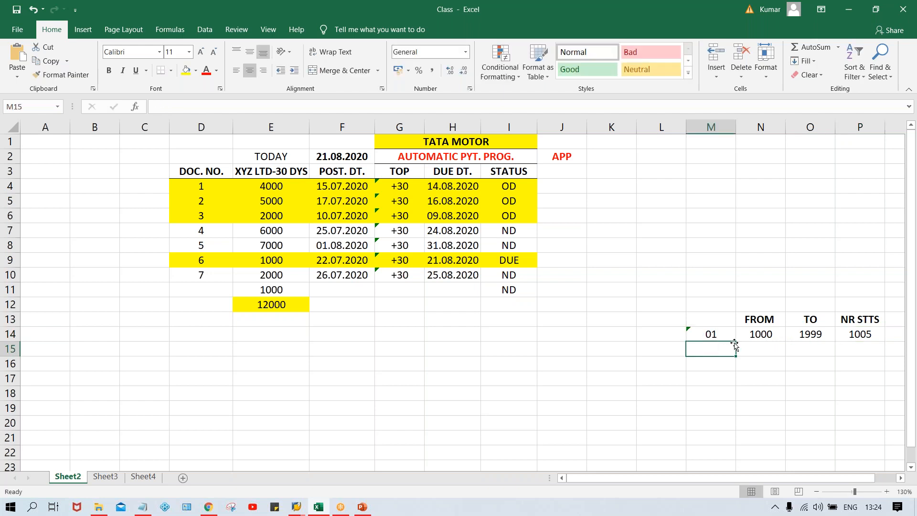
{"action": "left_click", "coordinate": [711, 336]}
{"action": "left_click", "coordinate": [650, 334]}
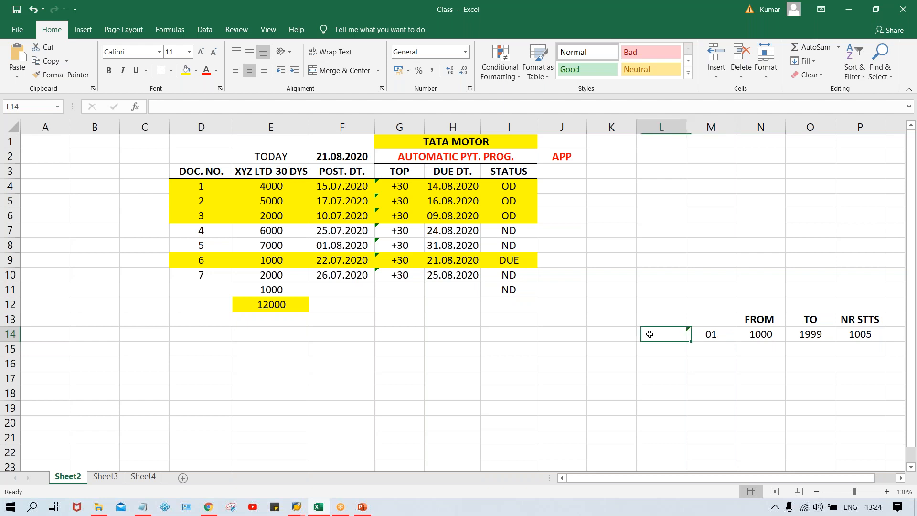
{"action": "left_click", "coordinate": [715, 334]}
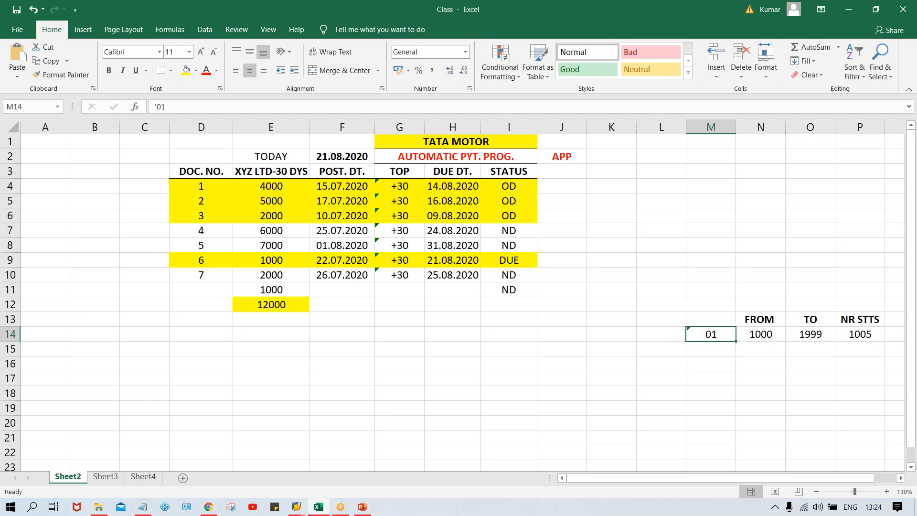
{"action": "left_click", "coordinate": [658, 333]}
Step: Add the bold heading NR CD in M13 above the number range code
{"action": "left_click", "coordinate": [715, 317]}
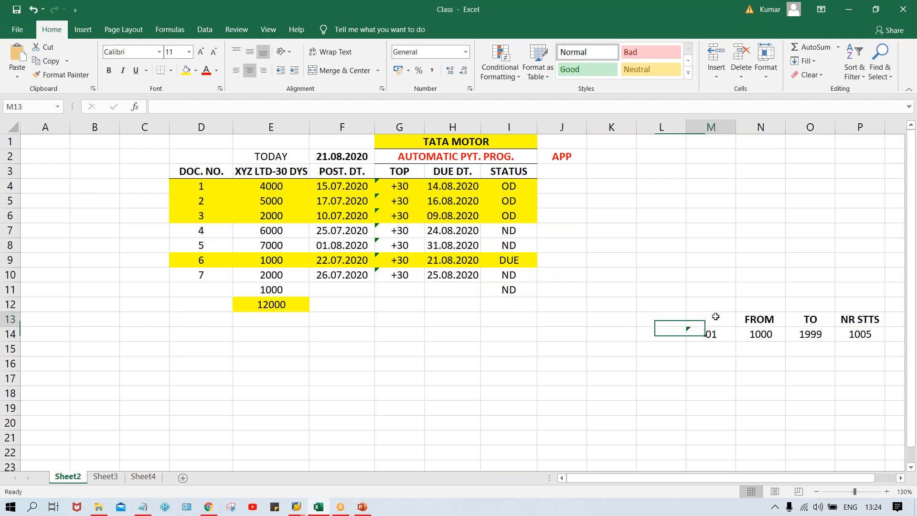
{"action": "type", "text": "NR CD"}
{"action": "key", "text": "Return"}
{"action": "key", "text": "Up"}
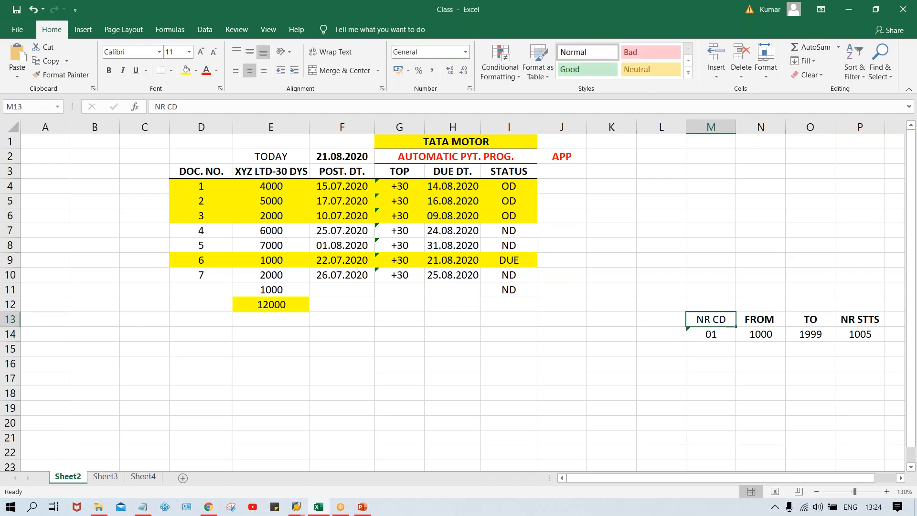
{"action": "left_click", "coordinate": [710, 337]}
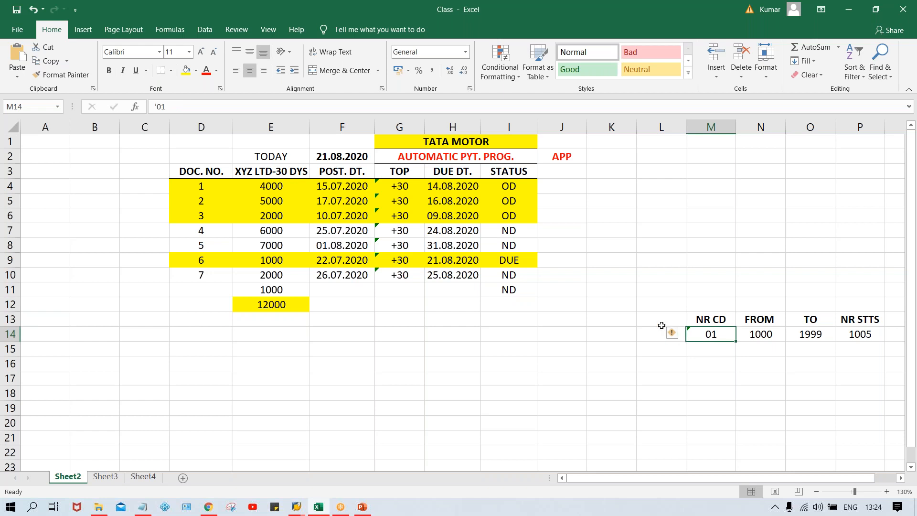
Step: Add the bold heading DOC. TYP. in L13 and enter document type ZP below it in L14
{"action": "left_click", "coordinate": [658, 320]}
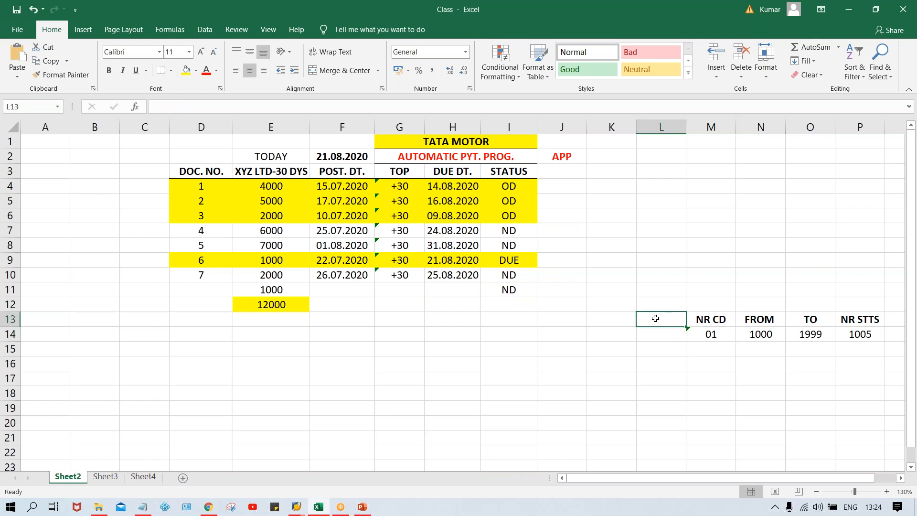
{"action": "type", "text": "DOC"}
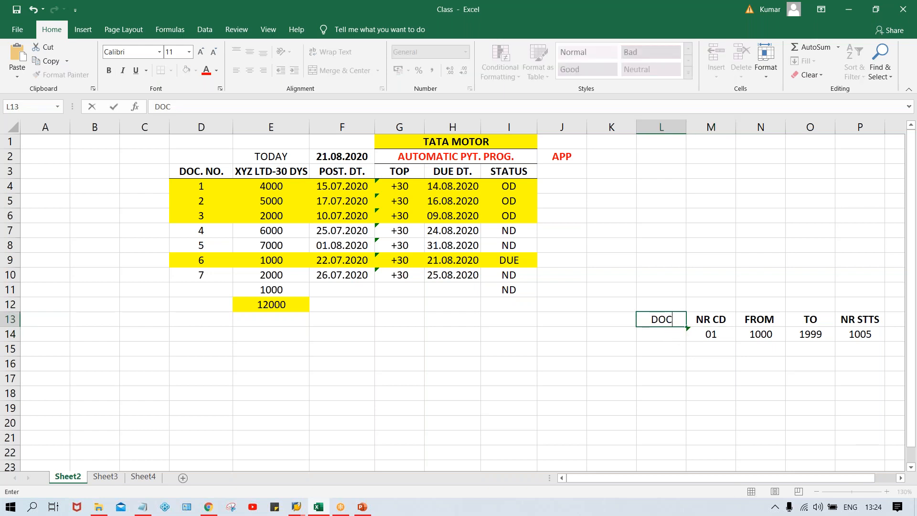
{"action": "type", "text": ". TYP."}
{"action": "key", "text": "Return"}
{"action": "key", "text": "Up"}
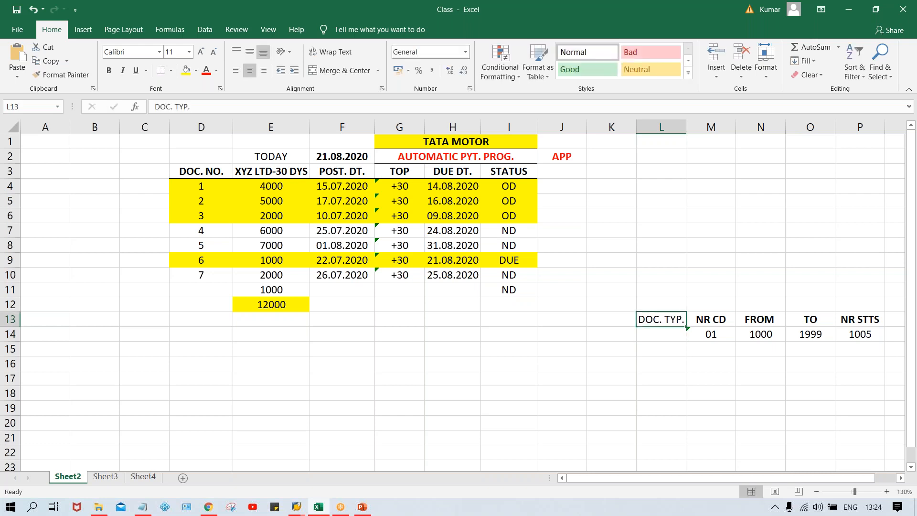
{"action": "left_click", "coordinate": [659, 339]}
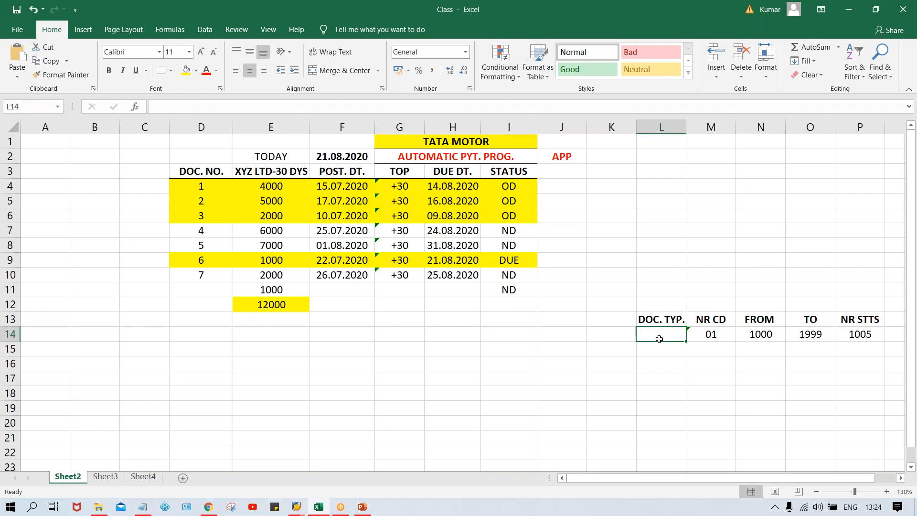
{"action": "type", "text": "ZP"}
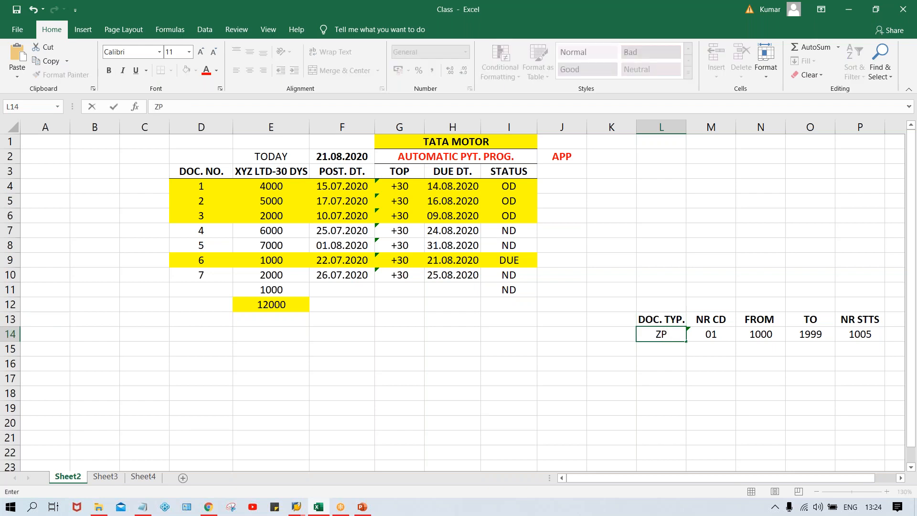
{"action": "key", "text": "Return"}
{"action": "left_click", "coordinate": [643, 318]}
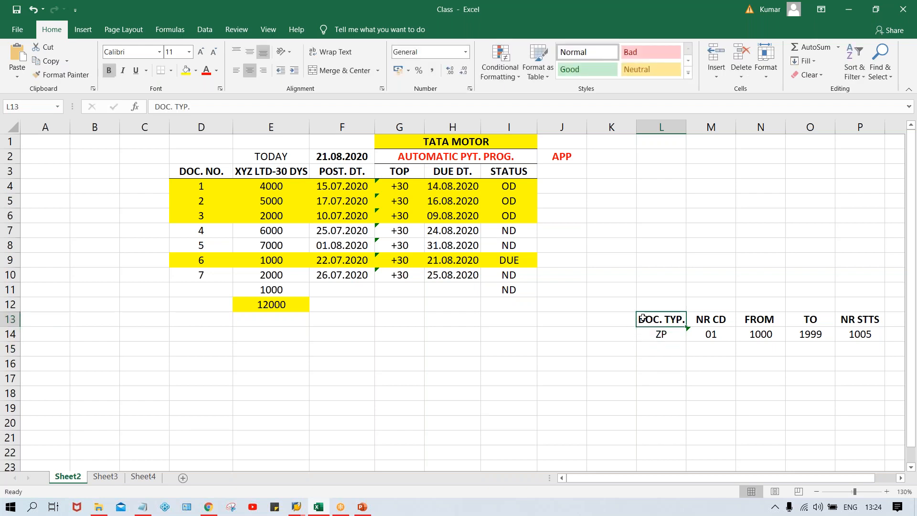
{"action": "left_click", "coordinate": [612, 323]}
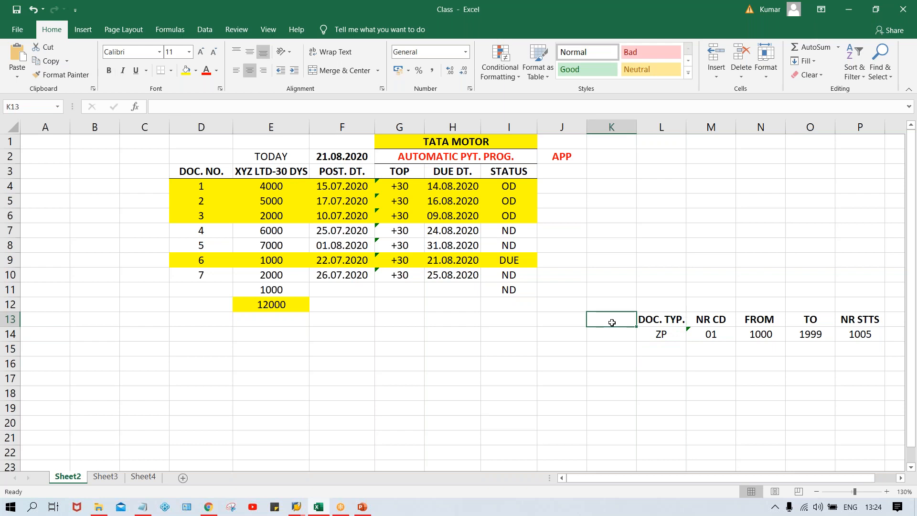
Step: Add the bold heading PYT MTHD. in K13, widen column K to fit it, and enter payment method T in K14
{"action": "type", "text": "PYT MTHD."}
{"action": "key", "text": "ctrl+Return"}
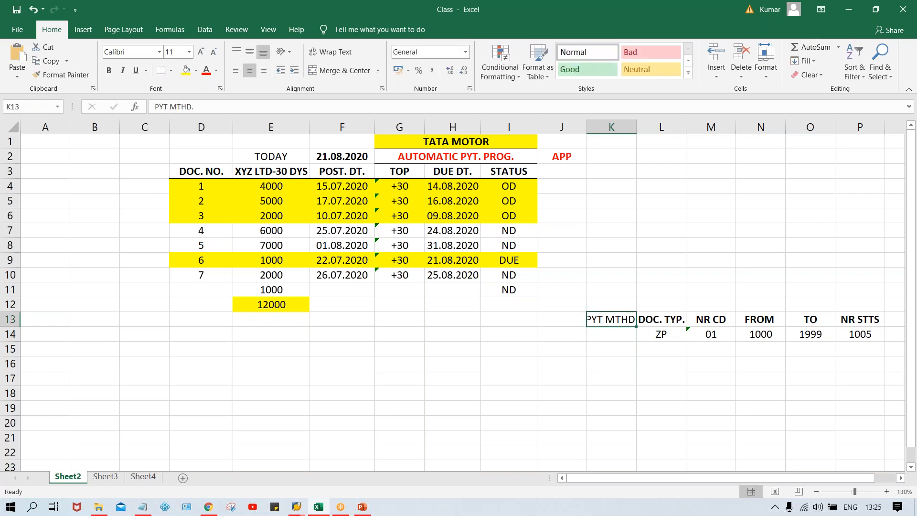
{"action": "key", "text": "ctrl+b"}
{"action": "left_click_drag", "start_coordinate": [635, 128], "coordinate": [643, 128]}
{"action": "left_click", "coordinate": [615, 333]}
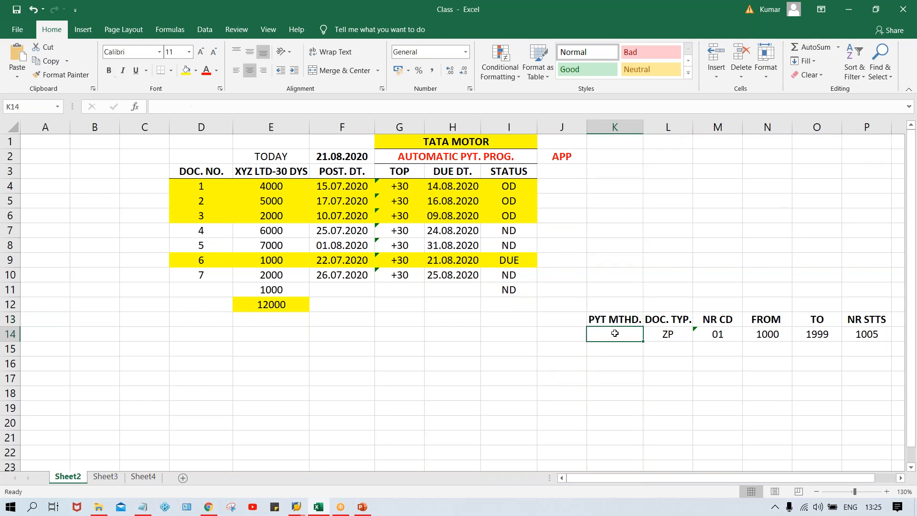
{"action": "type", "text": "T"}
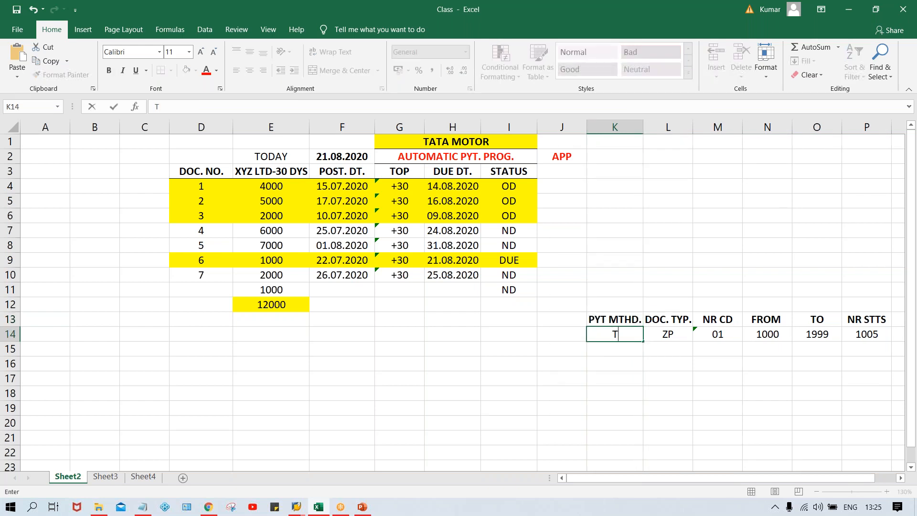
Step: Enter APP in J13 and PYT MTHD below it in J14, ahead of the payment method column
{"action": "left_click", "coordinate": [558, 319]}
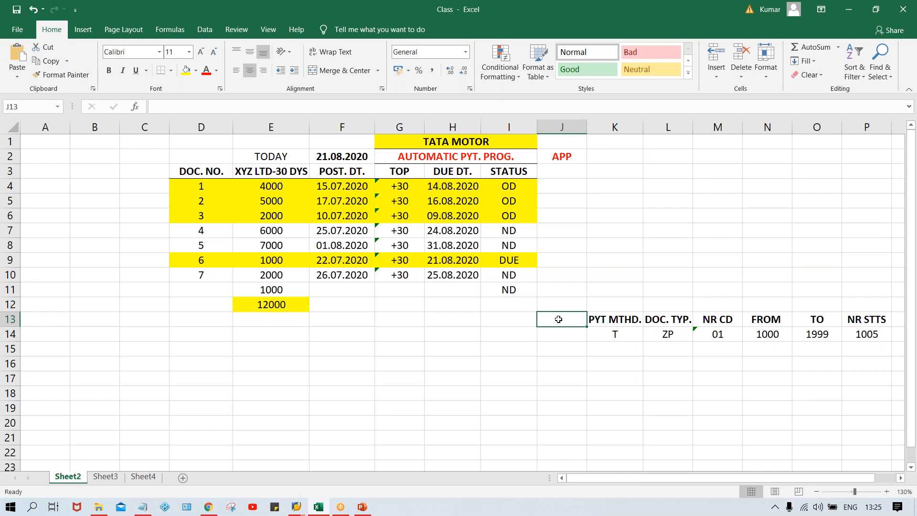
{"action": "type", "text": "AP"}
{"action": "key", "text": "BackSpace"}
{"action": "key", "text": "Return"}
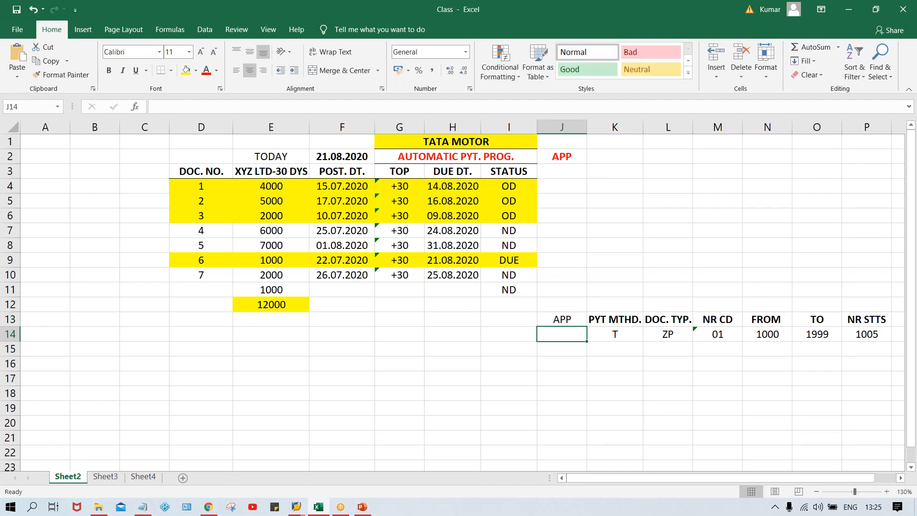
{"action": "type", "text": "T"}
{"action": "key", "text": "BackSpace"}
{"action": "type", "text": "PY"}
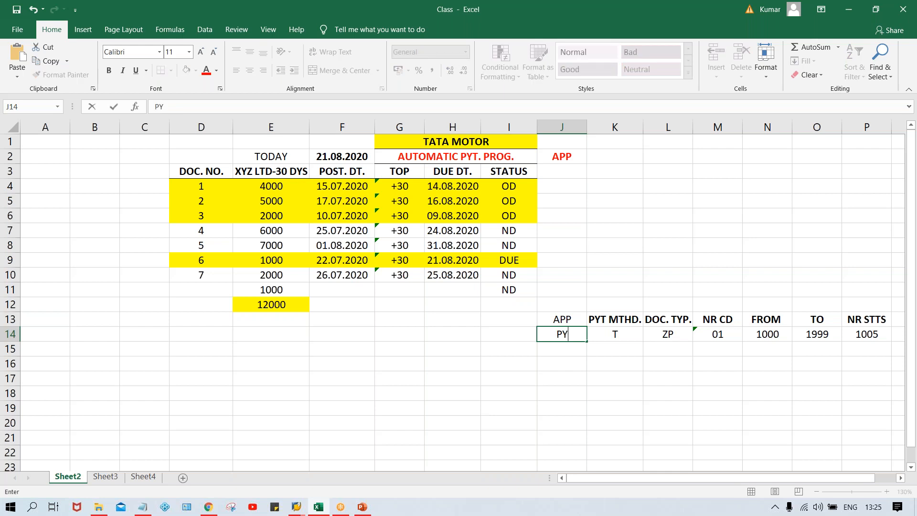
{"action": "type", "text": "T MTHD"}
{"action": "key", "text": "Return"}
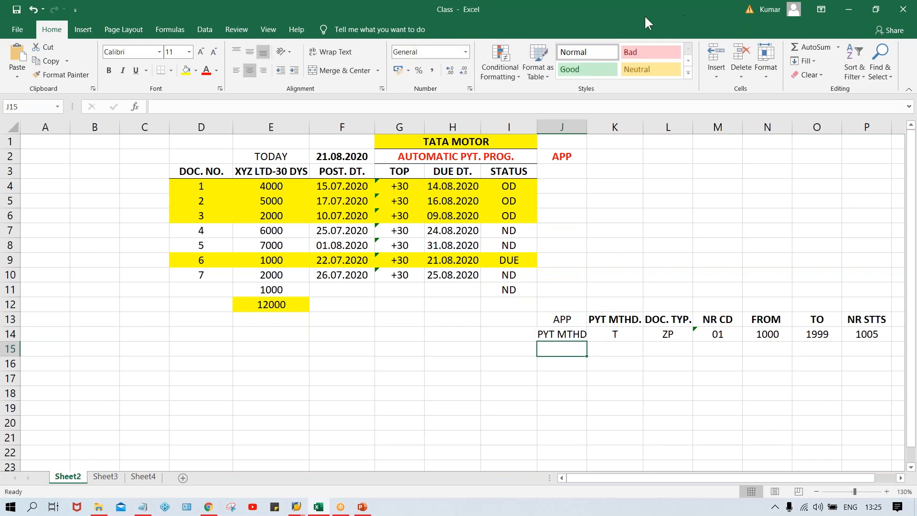
Step: Widen column J to fit its text and make the APP heading in J13 bold
{"action": "left_click_drag", "start_coordinate": [584, 129], "coordinate": [591, 129]}
{"action": "left_click", "coordinate": [569, 323]}
{"action": "key", "text": "ctrl+b"}
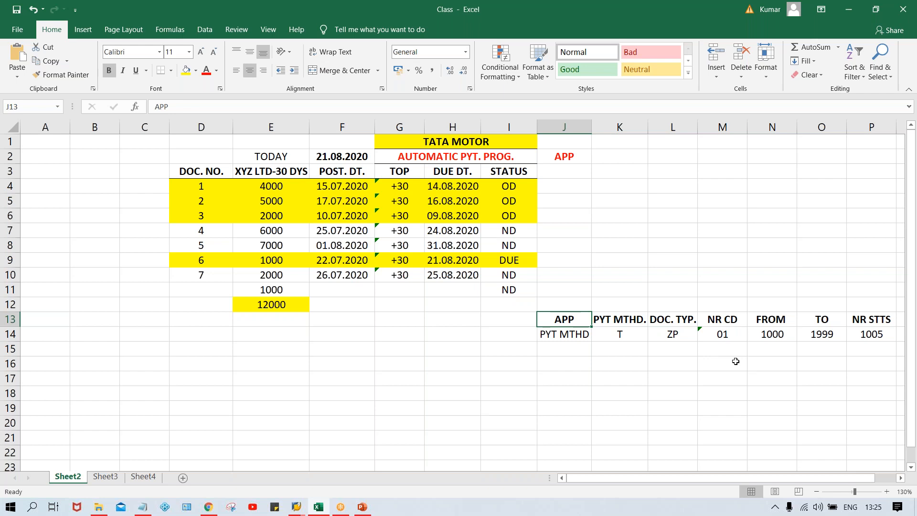
{"action": "left_click", "coordinate": [865, 352]}
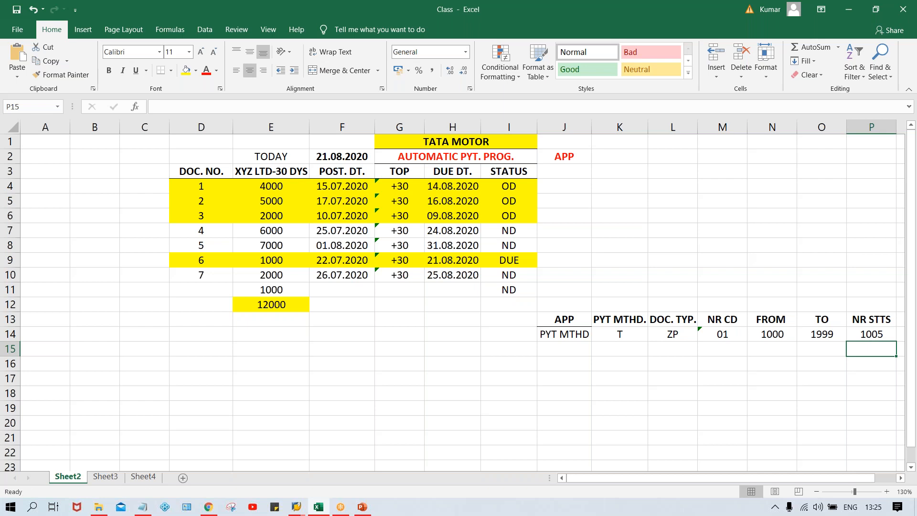
Step: Switch to SAP, examine the payment method in the parameters of payment run TM00A, and return to Excel
{"action": "left_click", "coordinate": [568, 338]}
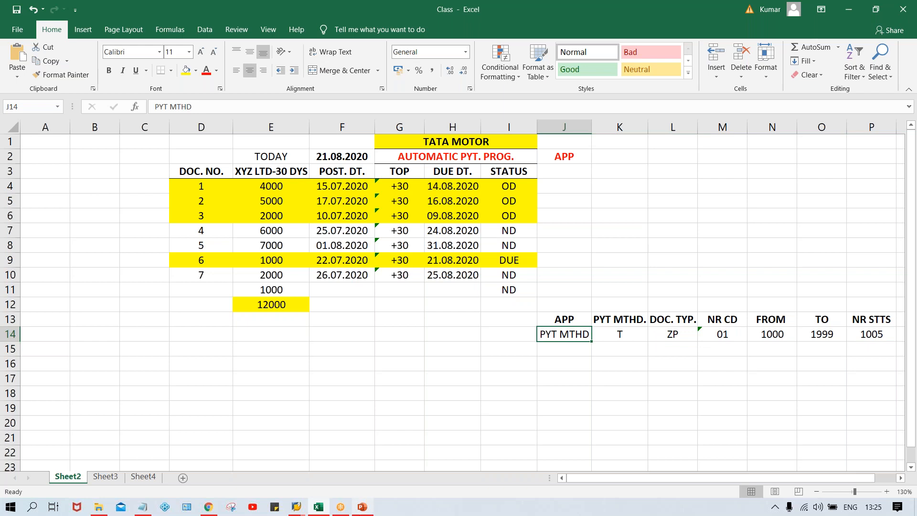
{"action": "left_click", "coordinate": [297, 508]}
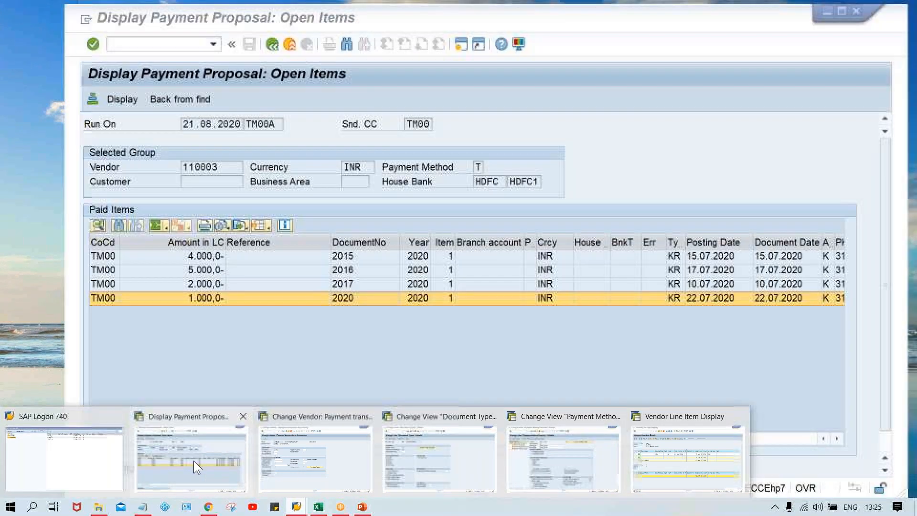
{"action": "left_click", "coordinate": [194, 461]}
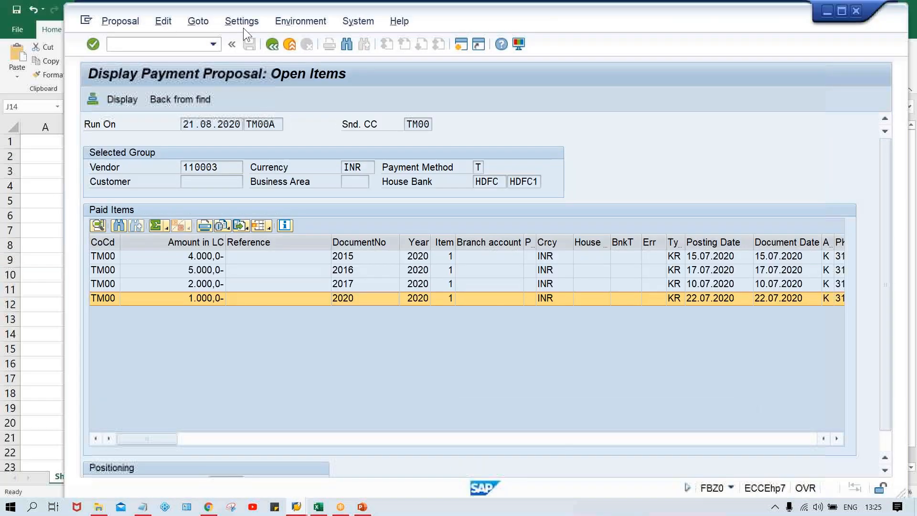
{"action": "left_click", "coordinate": [271, 46]}
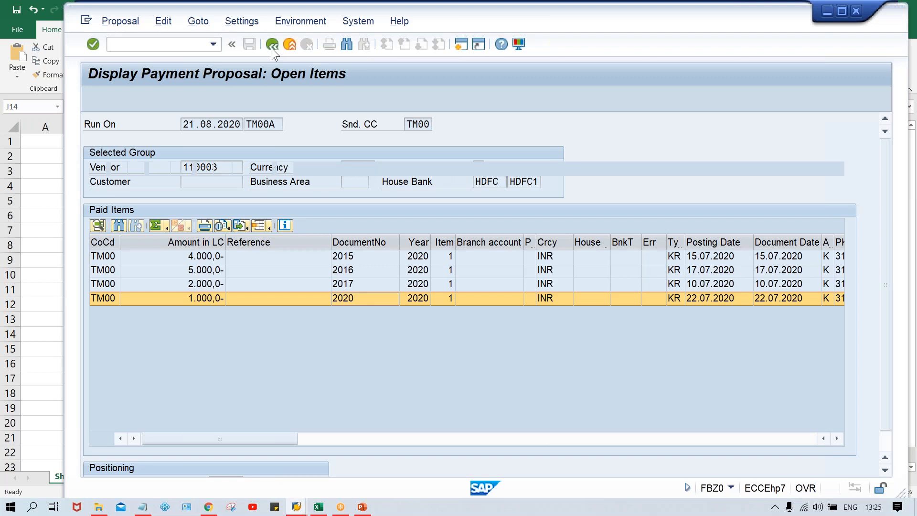
{"action": "left_click", "coordinate": [271, 46]}
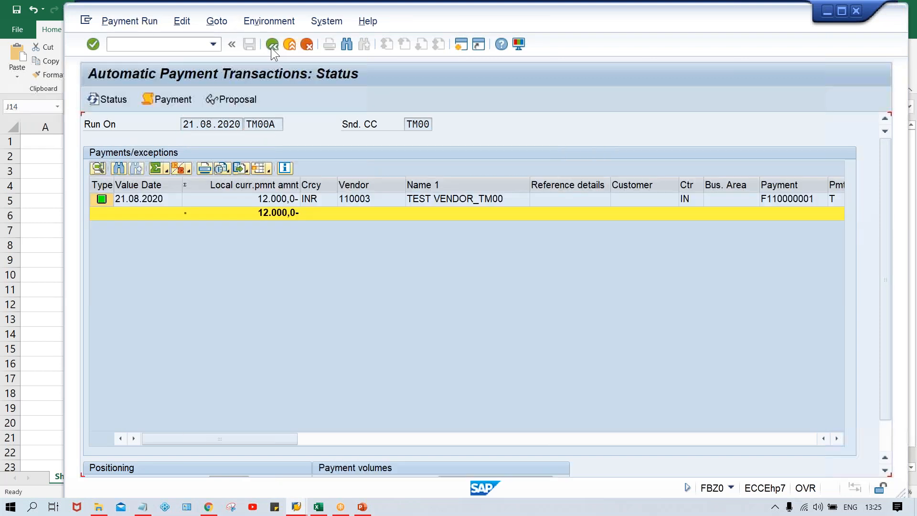
{"action": "left_click", "coordinate": [171, 185]}
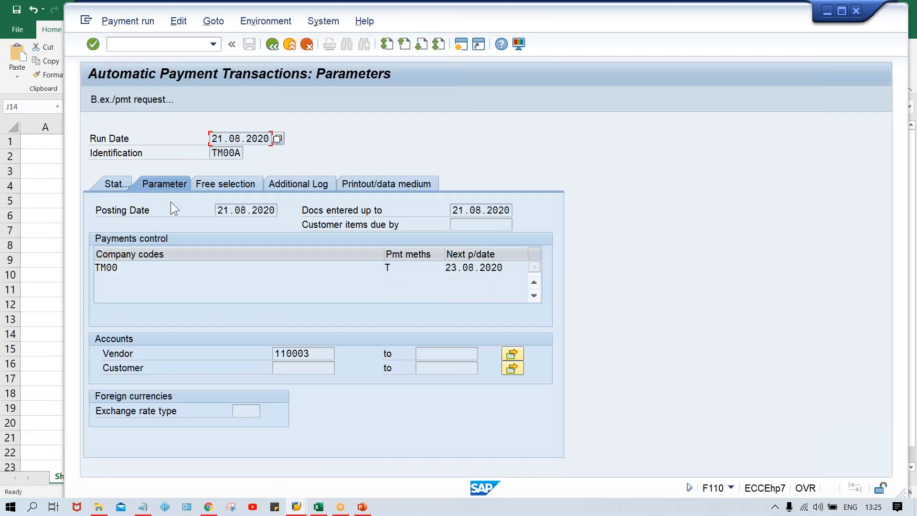
{"action": "left_click", "coordinate": [406, 270]}
{"action": "key", "text": "alt+Tab"}
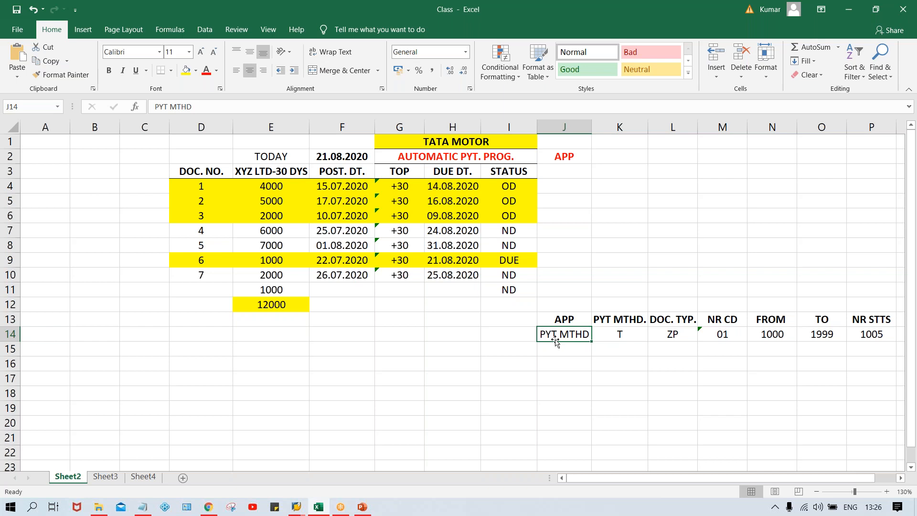
Step: Trace row 14 from payment method through document type, number range code and from/to limits to the number range status
{"action": "left_click", "coordinate": [620, 336]}
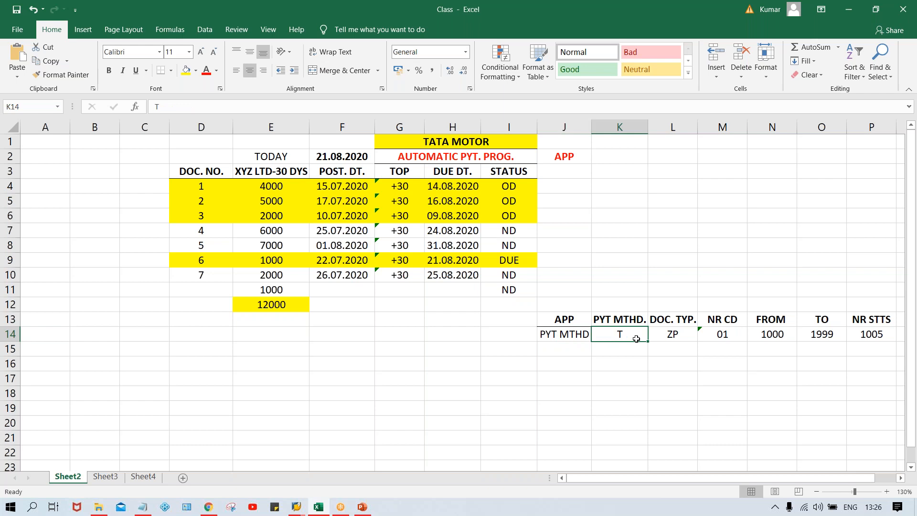
{"action": "left_click", "coordinate": [668, 338]}
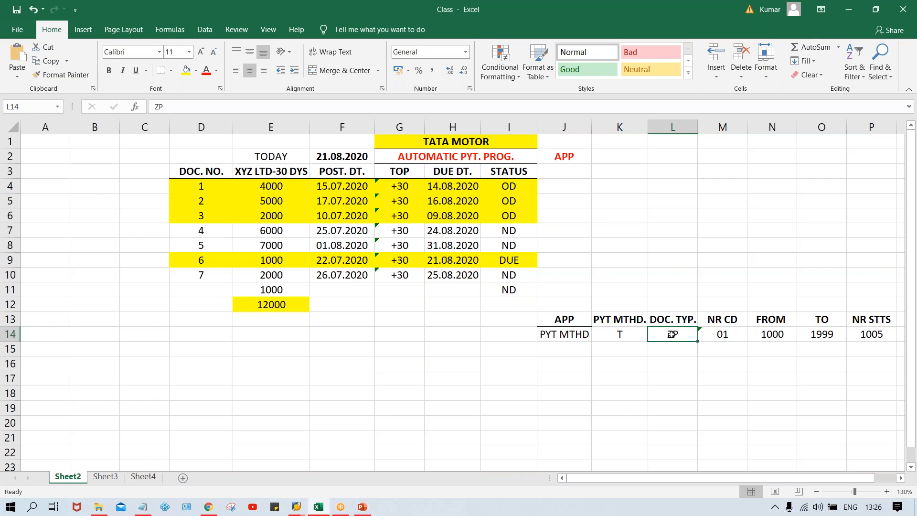
{"action": "left_click", "coordinate": [737, 336]}
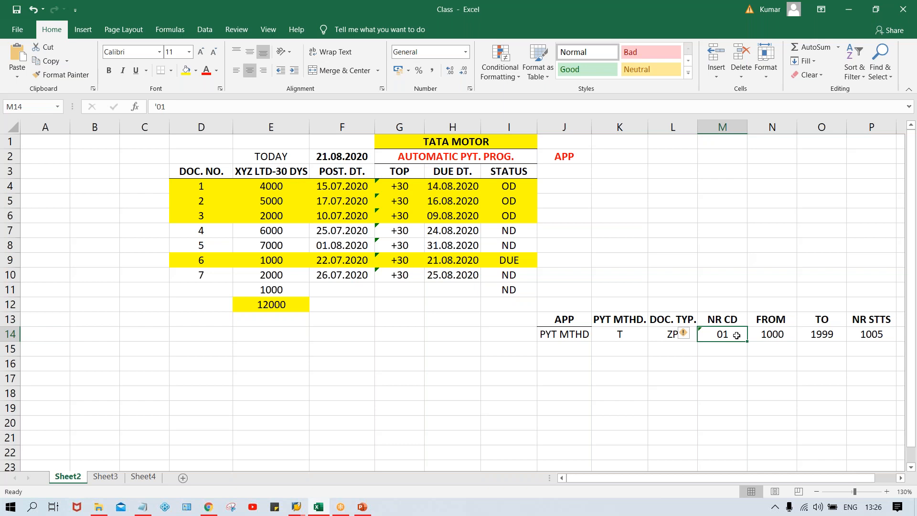
{"action": "left_click", "coordinate": [770, 336]}
{"action": "left_click", "coordinate": [822, 335]}
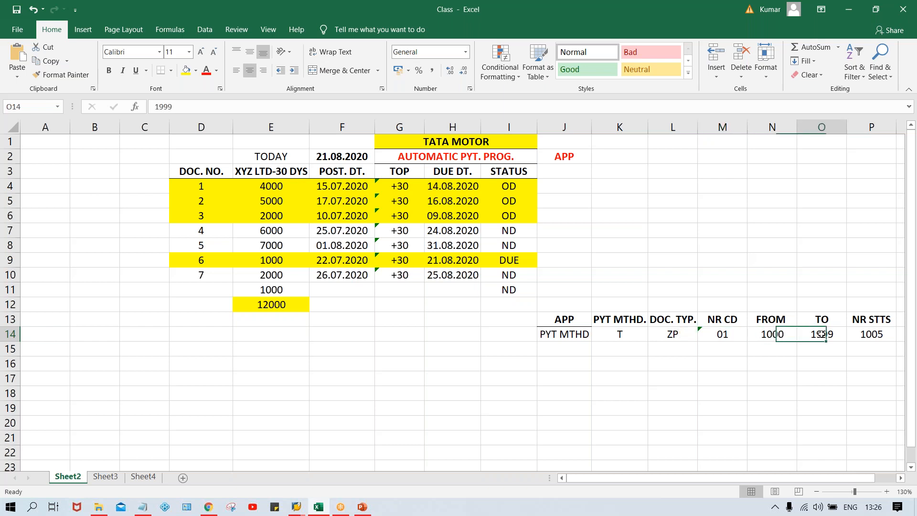
{"action": "left_click", "coordinate": [769, 335]}
{"action": "left_click", "coordinate": [819, 336]}
{"action": "left_click", "coordinate": [770, 335]}
{"action": "left_click", "coordinate": [819, 336]}
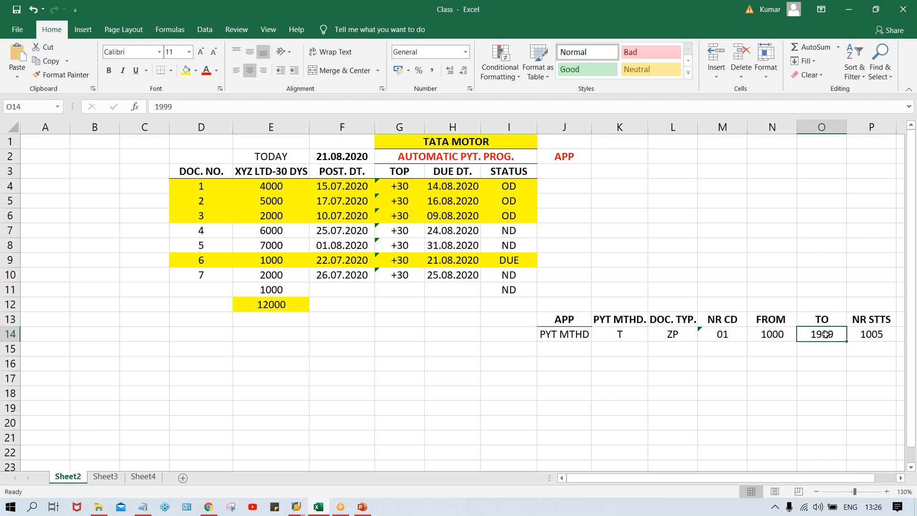
{"action": "left_click", "coordinate": [873, 336]}
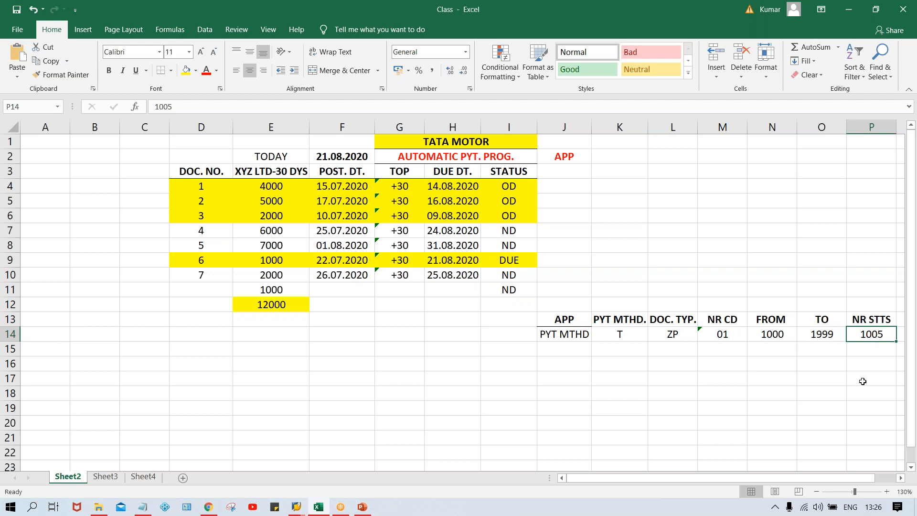
Step: Enter the next document number 1006 in P15, below the current number range status
{"action": "double_click", "coordinate": [851, 352]}
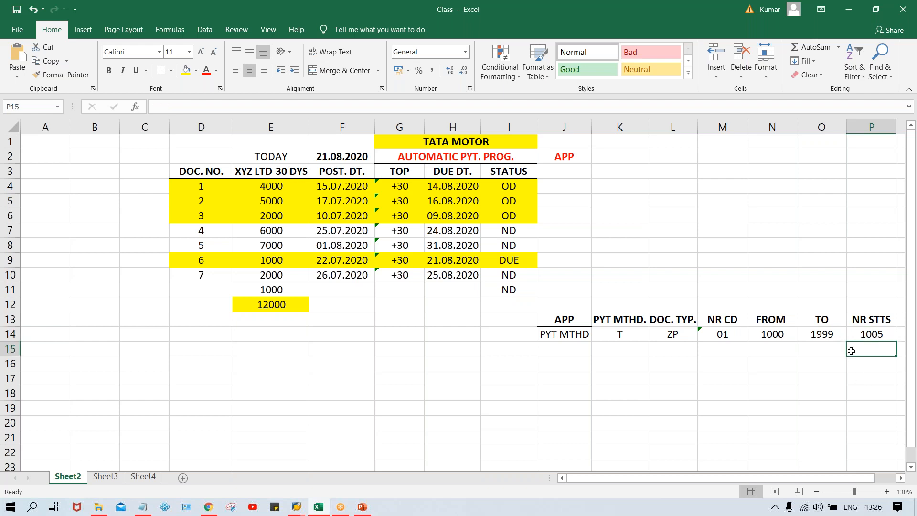
{"action": "type", "text": "1006"}
{"action": "key", "text": "Return"}
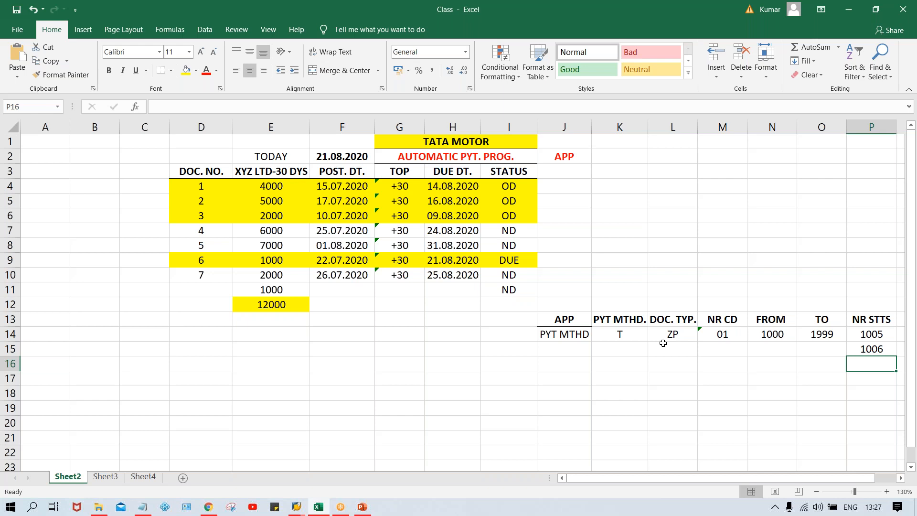
Step: Review how the payment method, document type and number range in row 14 determine the next number in P15
{"action": "left_click", "coordinate": [568, 337]}
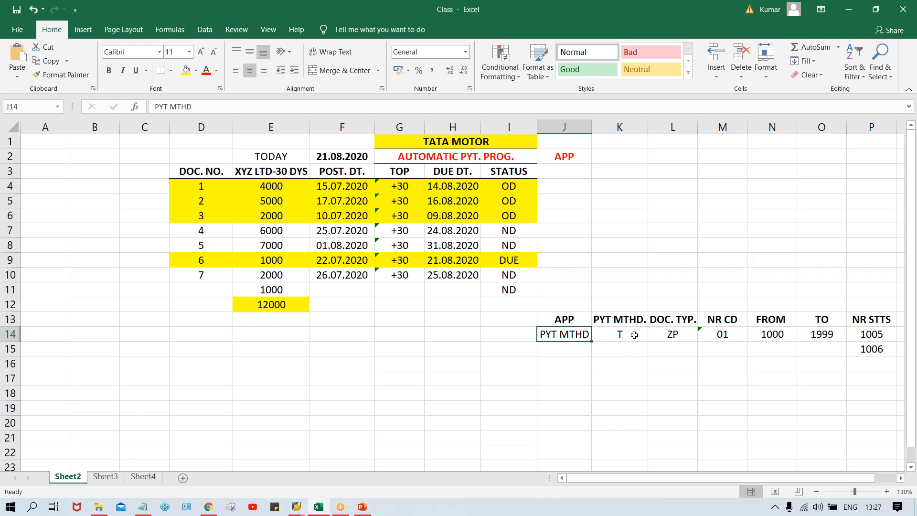
{"action": "left_click", "coordinate": [562, 351]}
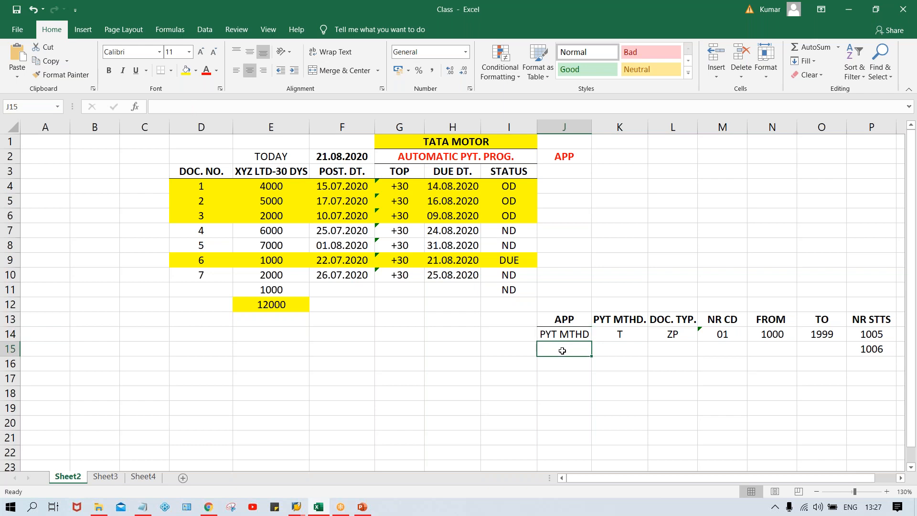
{"action": "left_click", "coordinate": [616, 350]}
{"action": "left_click", "coordinate": [667, 349]}
{"action": "left_click", "coordinate": [730, 347]}
{"action": "left_click", "coordinate": [769, 347]}
{"action": "left_click", "coordinate": [828, 349]}
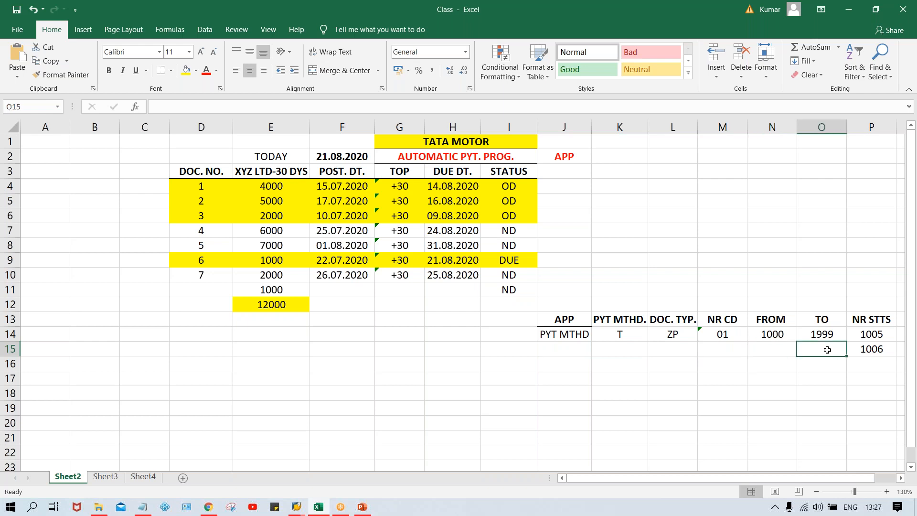
{"action": "left_click", "coordinate": [875, 350]}
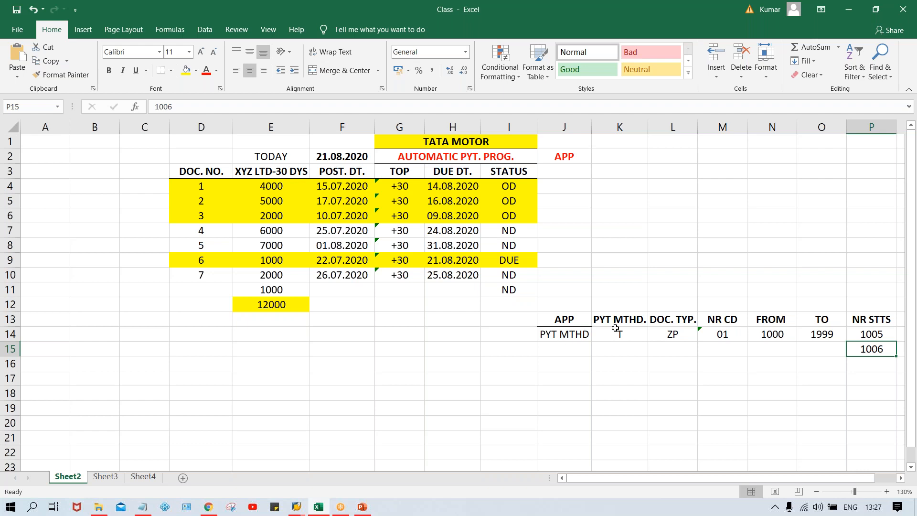
{"action": "left_click", "coordinate": [668, 341]}
{"action": "left_click", "coordinate": [724, 337]}
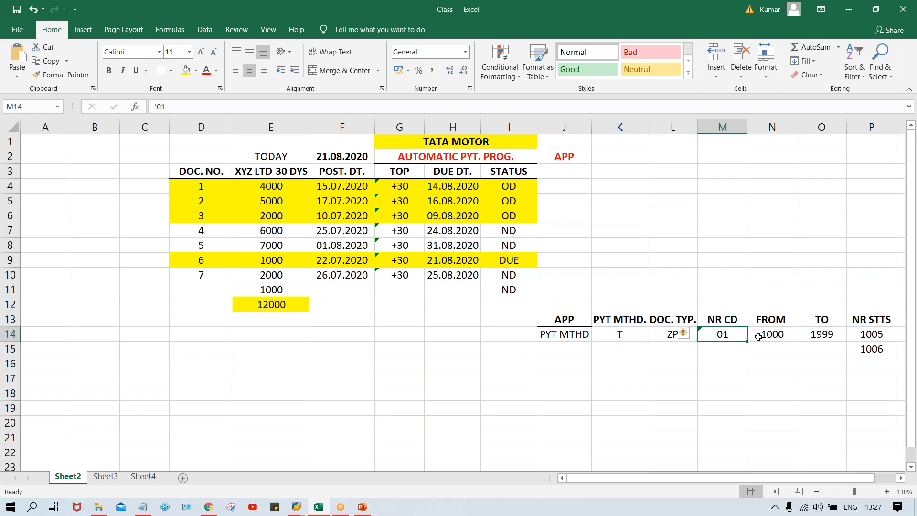
{"action": "left_click", "coordinate": [770, 335]}
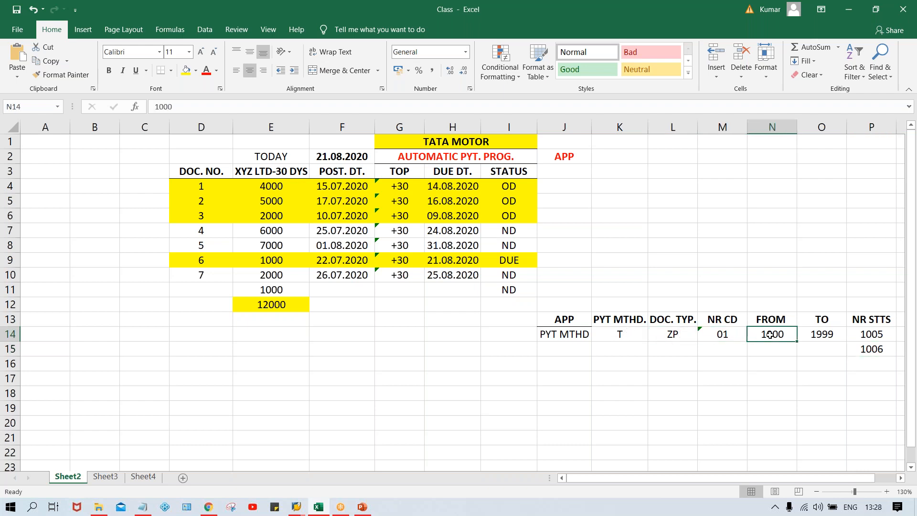
{"action": "left_click", "coordinate": [818, 334]}
{"action": "left_click", "coordinate": [786, 335]}
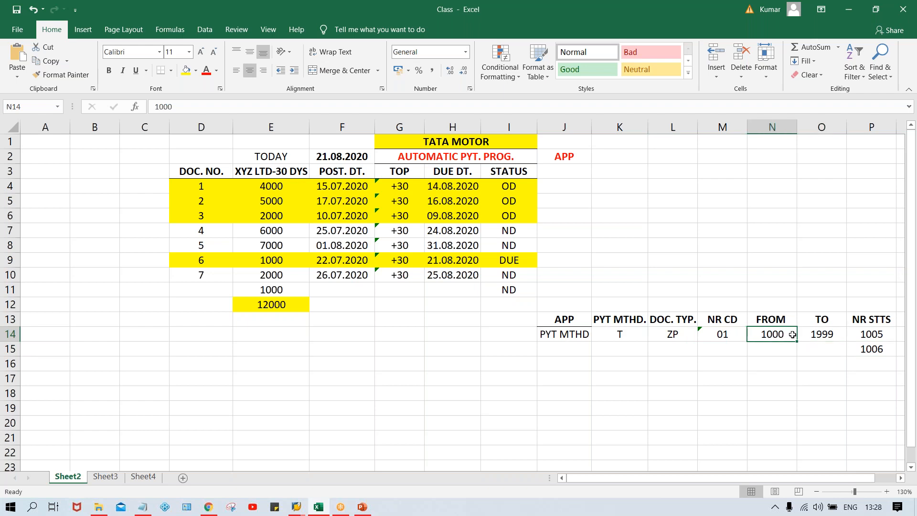
{"action": "left_click", "coordinate": [868, 334]}
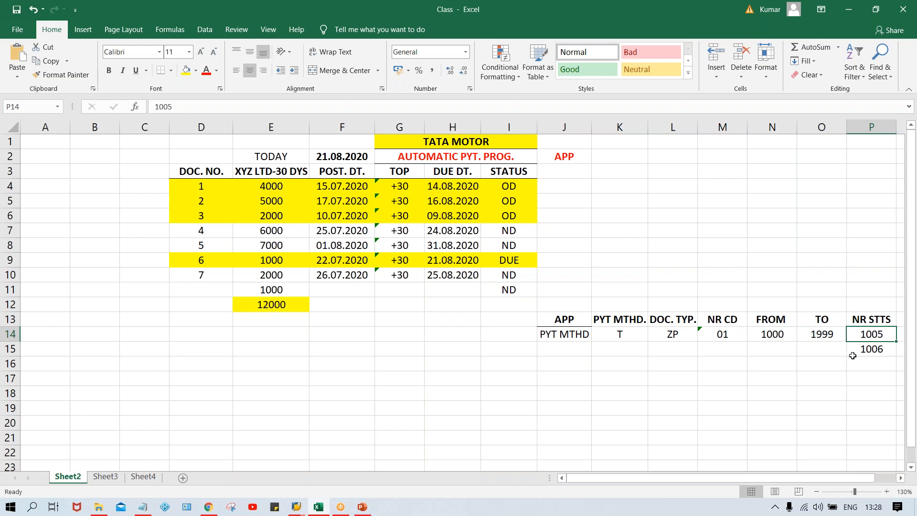
{"action": "left_click", "coordinate": [874, 350]}
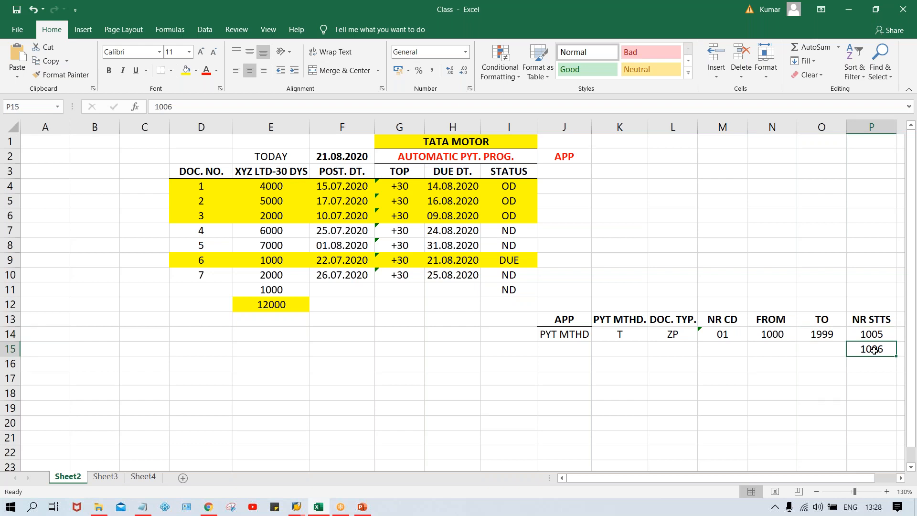
{"action": "left_click", "coordinate": [762, 246]}
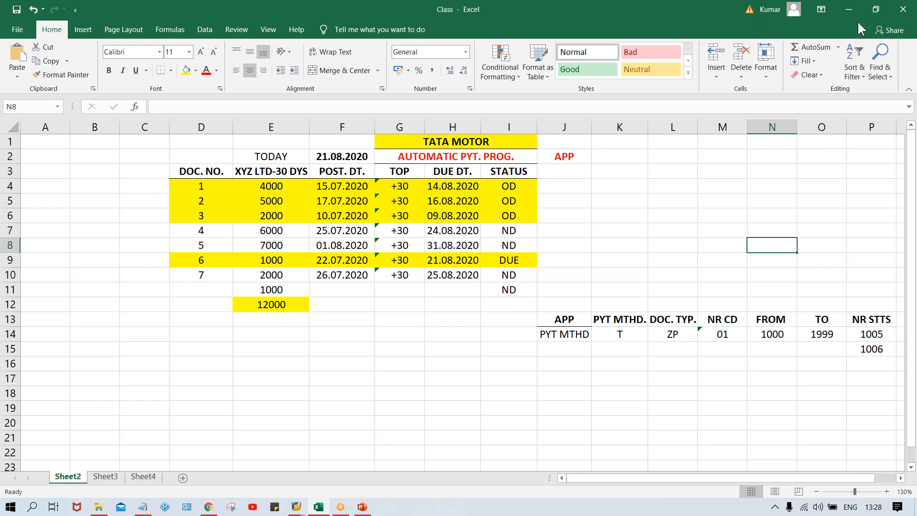
{"action": "key", "text": "alt+Tab"}
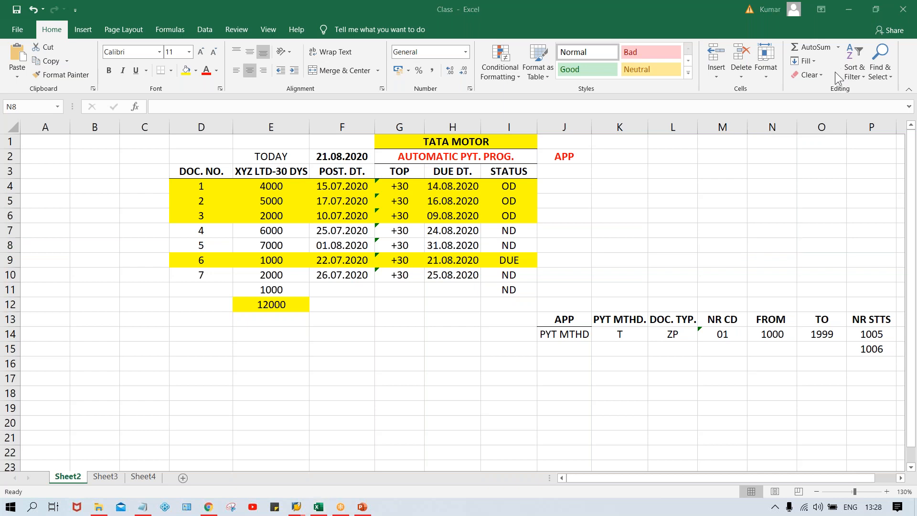